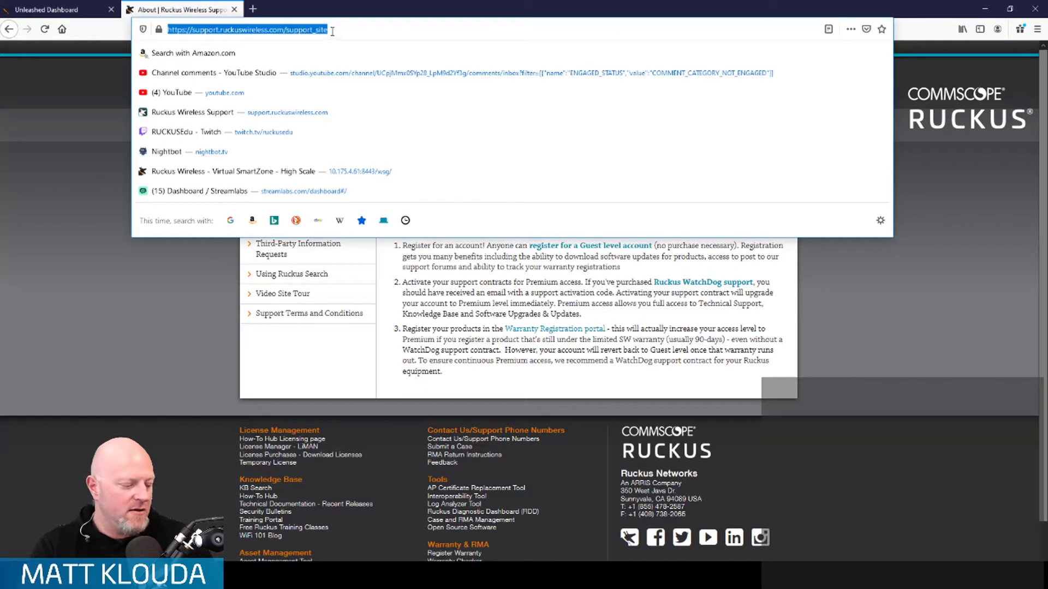
- Start a guest account registration and enter the first and last name
key("alt+Tab")
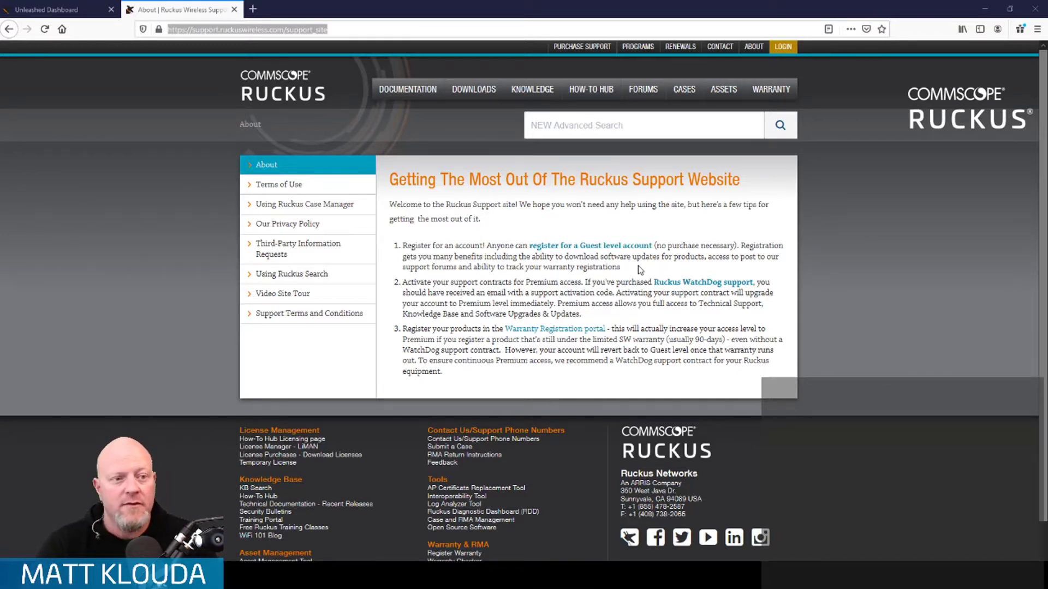
left_click(586, 247)
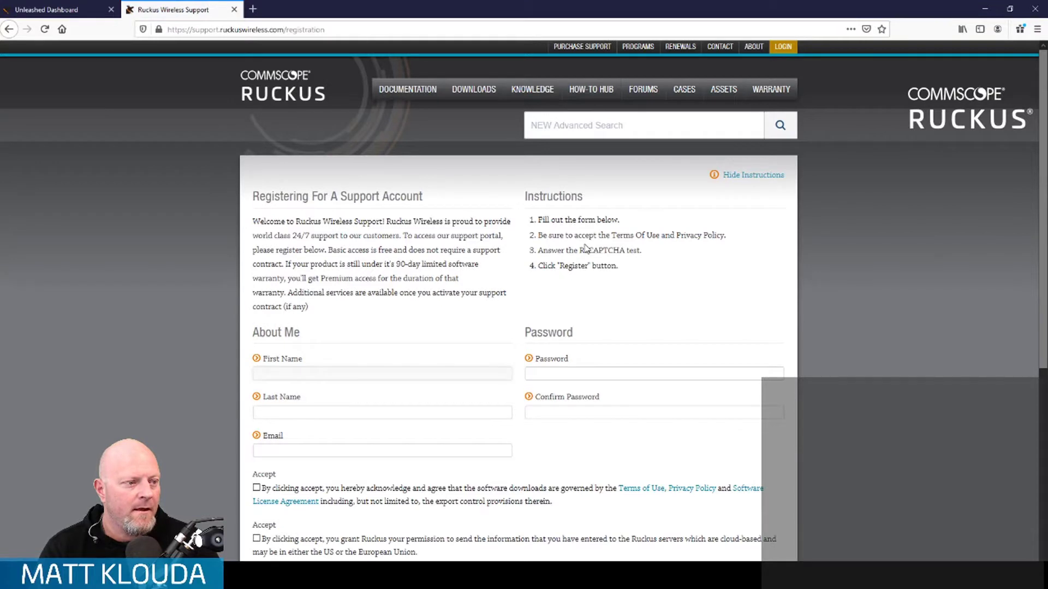
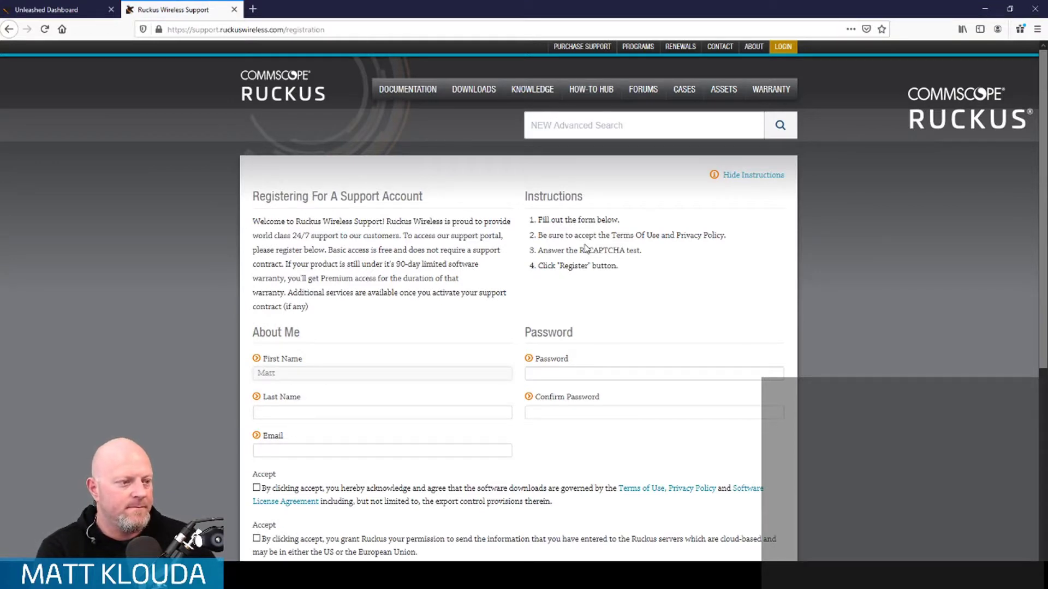
key("Tab")
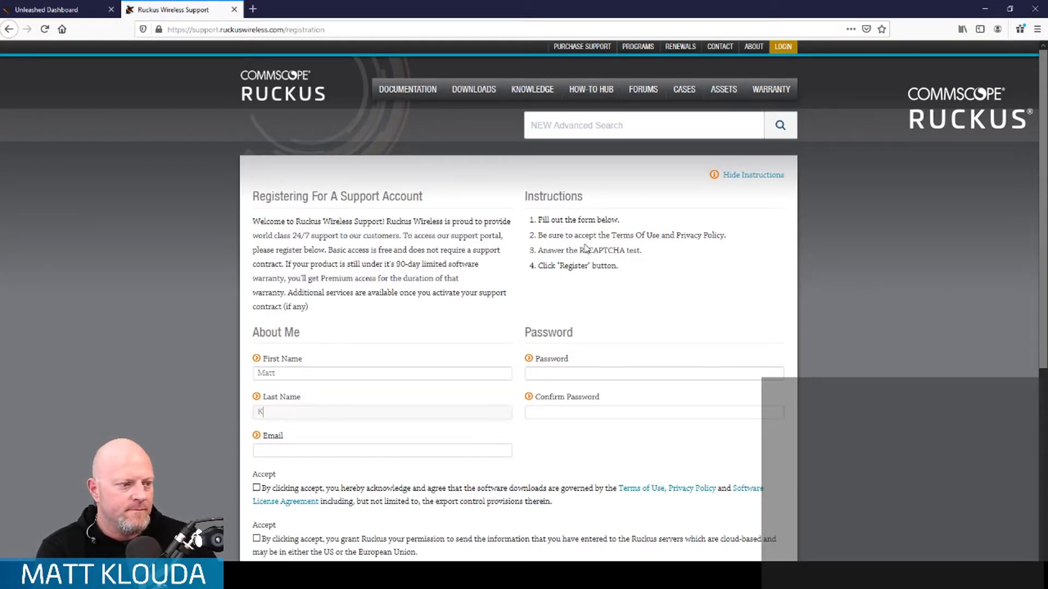
key("Tab")
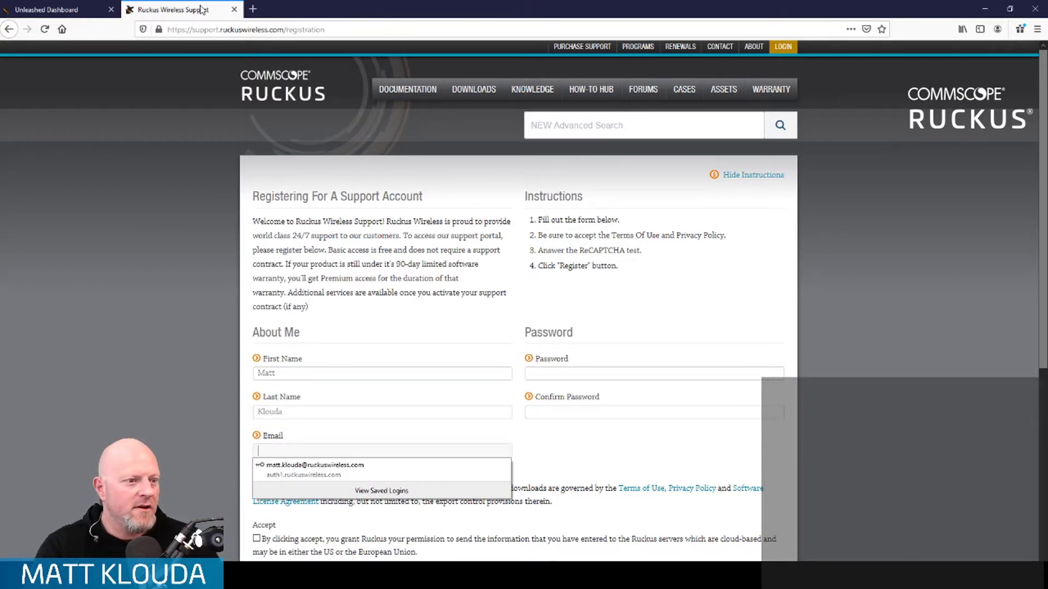
- Enter the captcha verification answer, then close the Ruckus Wireless Support tab
left_click(411, 266)
scroll(470, 401, "down", 3)
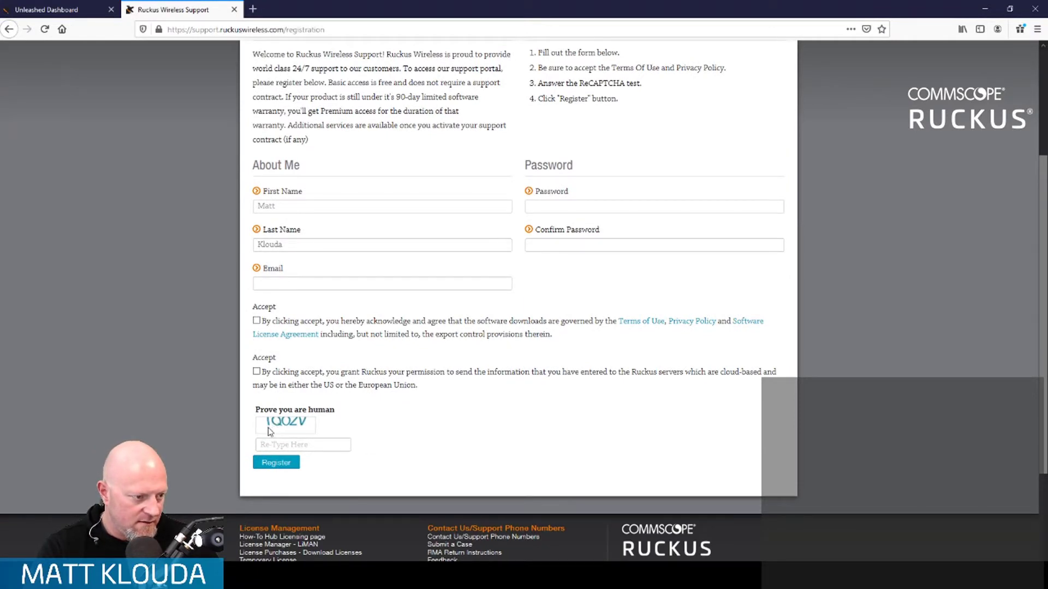
left_click(284, 445)
type("iqo2")
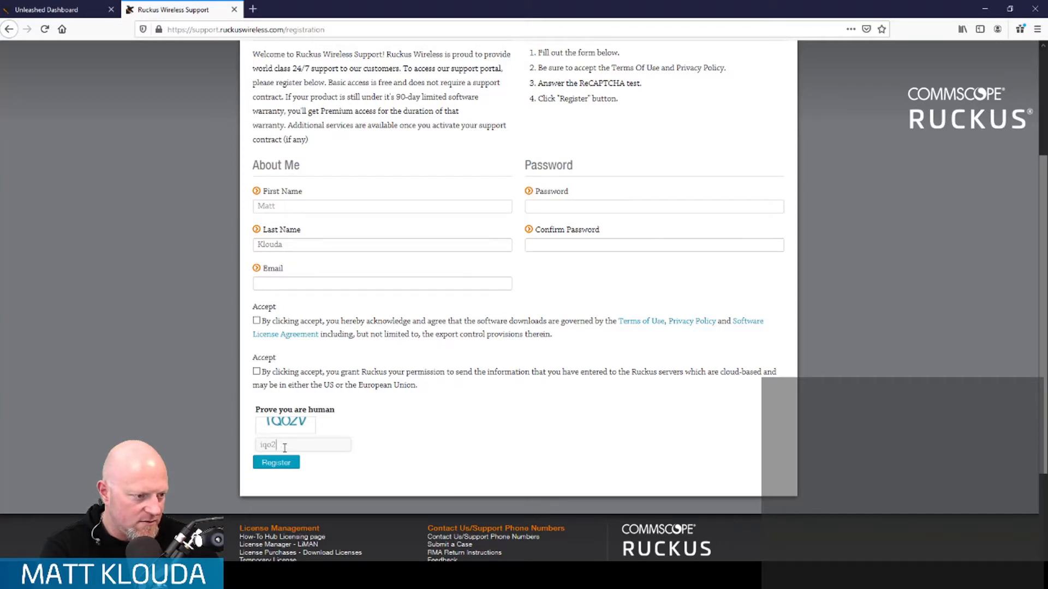
key("BackSpace")
type("zv")
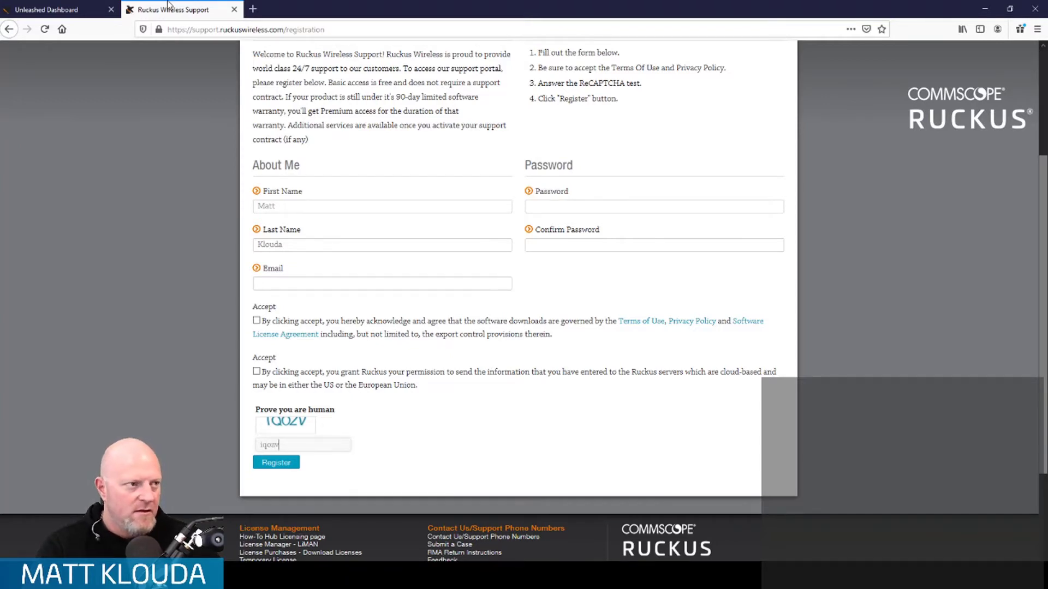
left_click(234, 9)
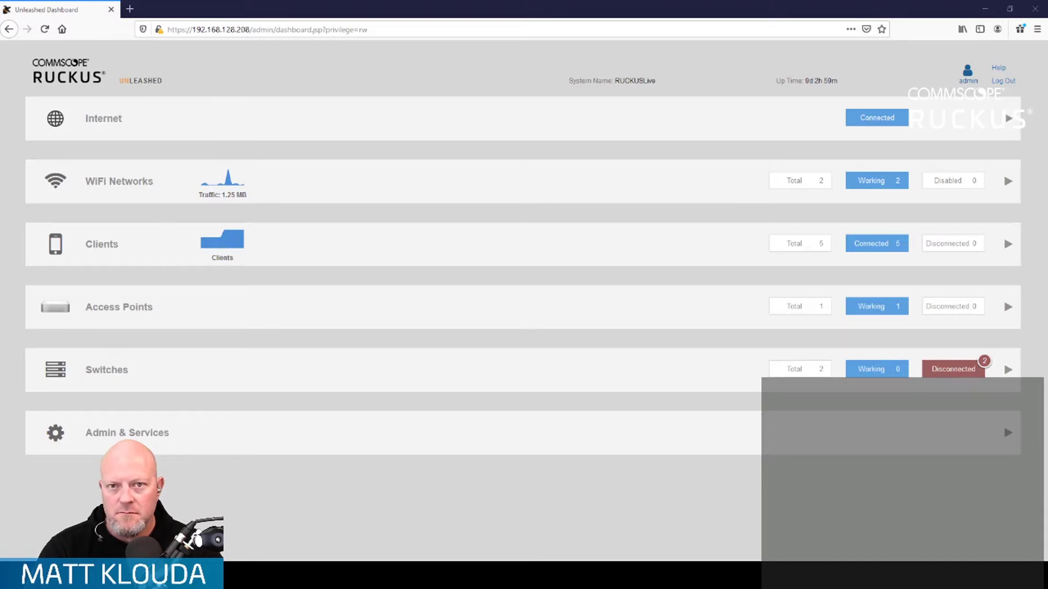
- Drag the Ruckus Wireless Support tab into this window beside the Unleashed dashboard
left_click_drag(808, 131, 163, 8)
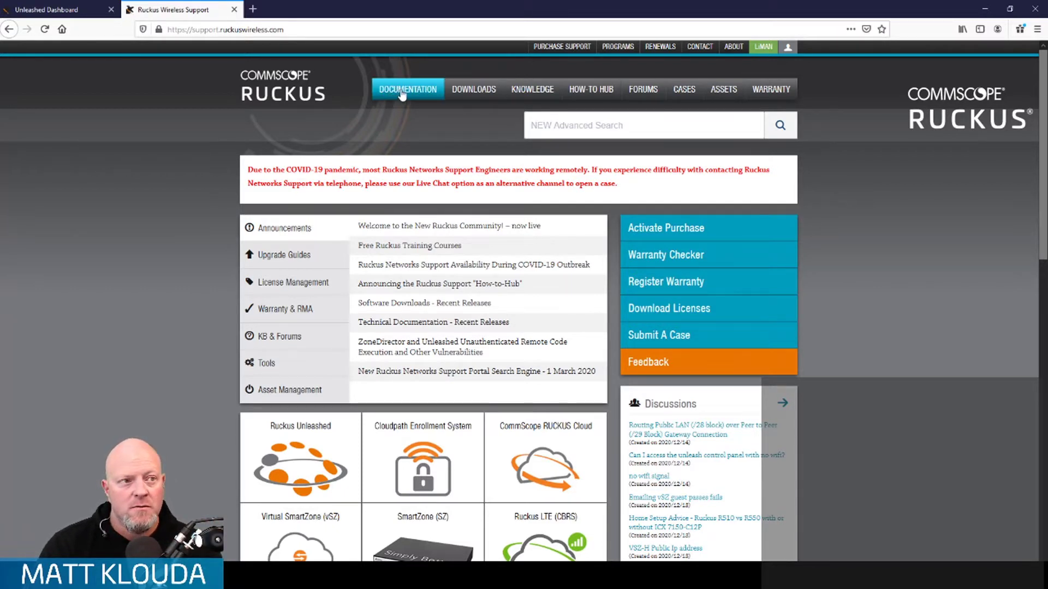
- Filter the support Downloads list to Ruckus R510, then expand Admin & Services on the dashboard
left_click(483, 93)
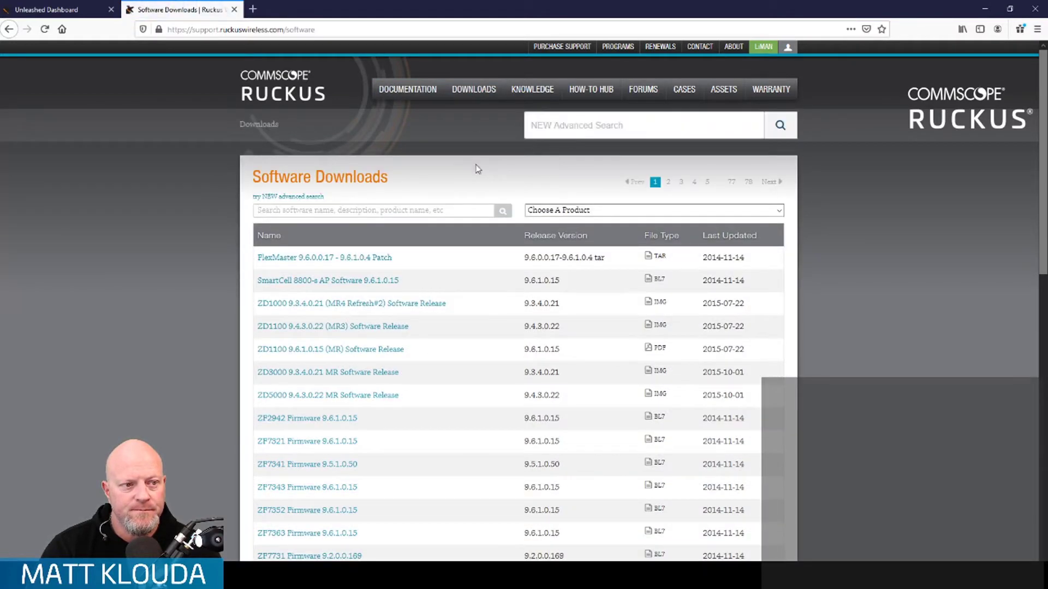
left_click(734, 212)
scroll(705, 312, "down", 5)
scroll(707, 315, "down", 4)
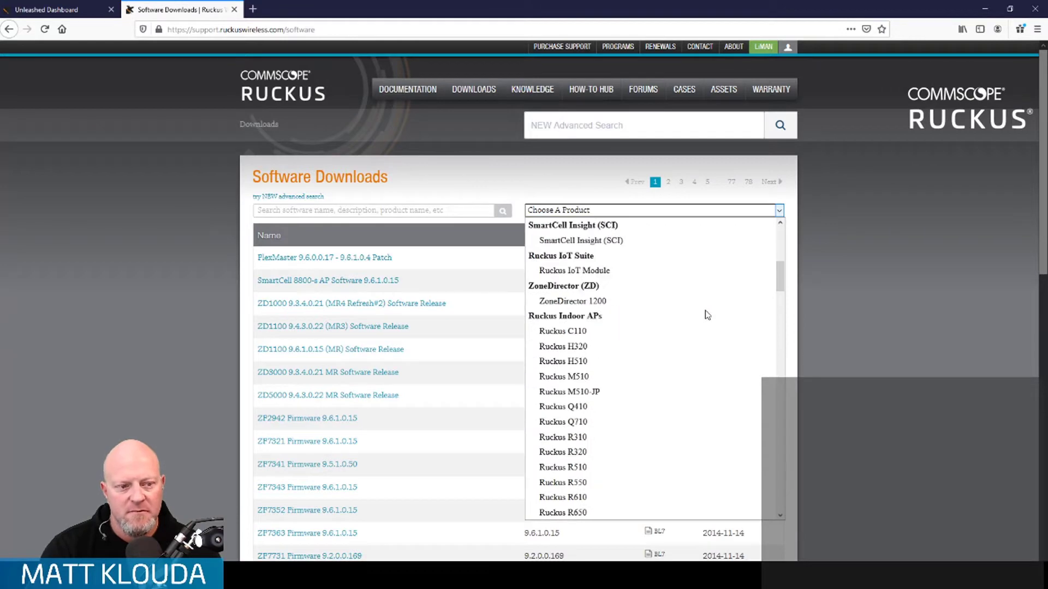
left_click(672, 378)
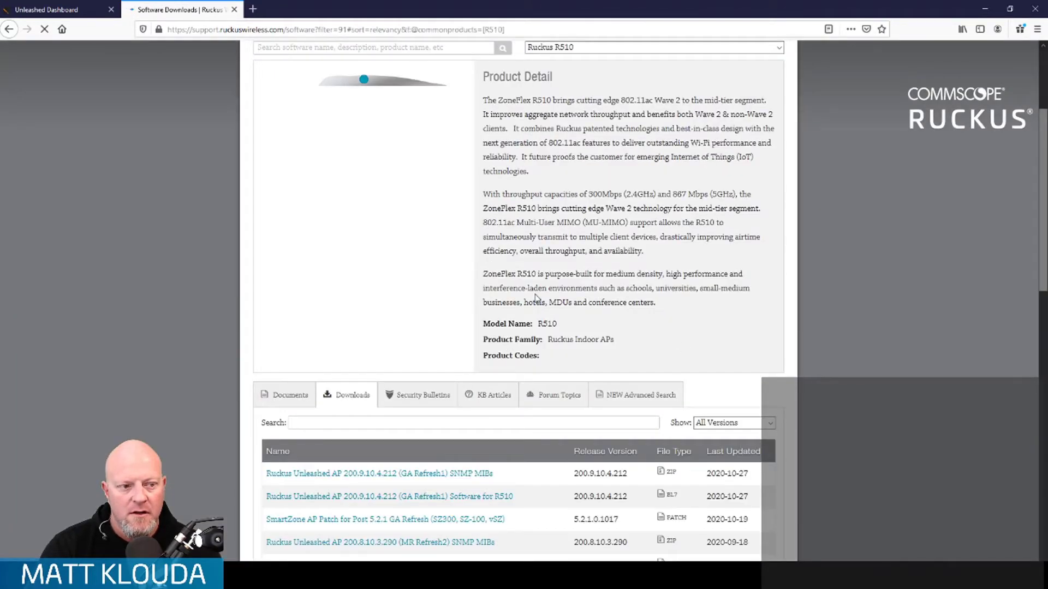
scroll(172, 275, "down", 4)
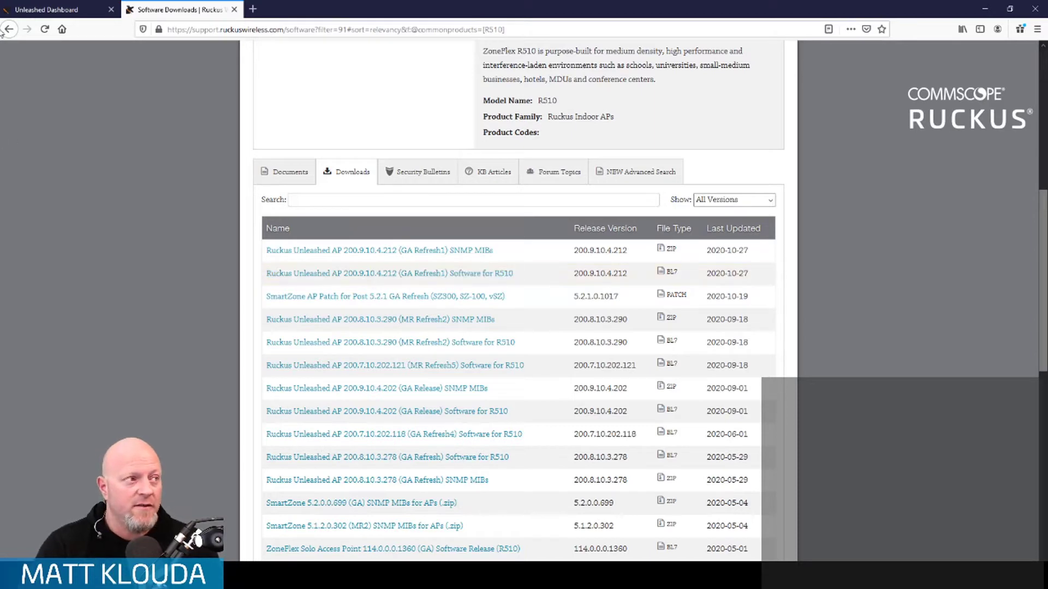
key("ctrl+Tab")
left_click(158, 434)
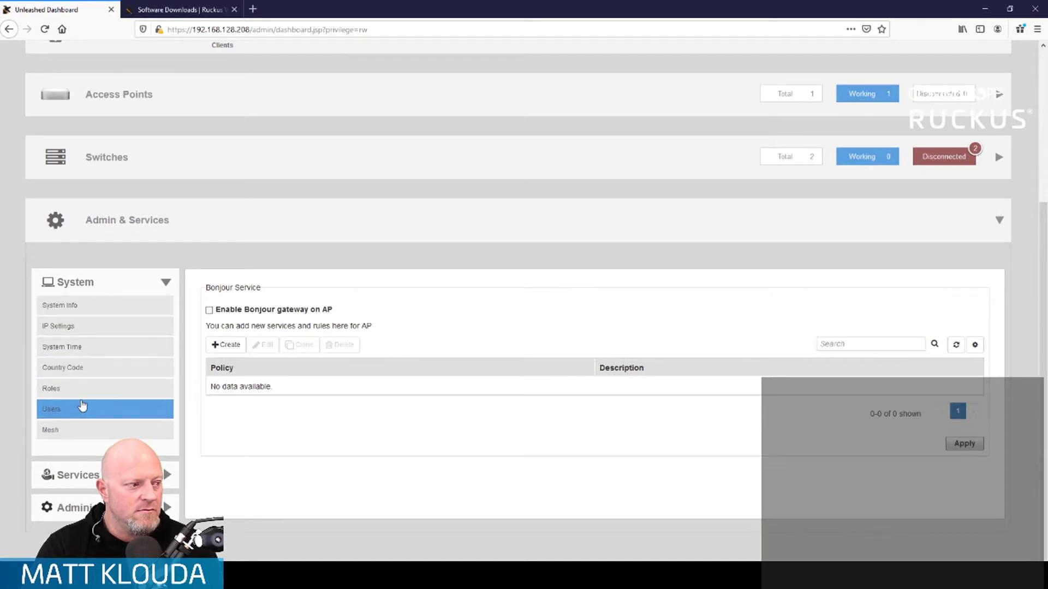
- Select Local Upgrade on the Administration > Upgrade page
left_click(101, 506)
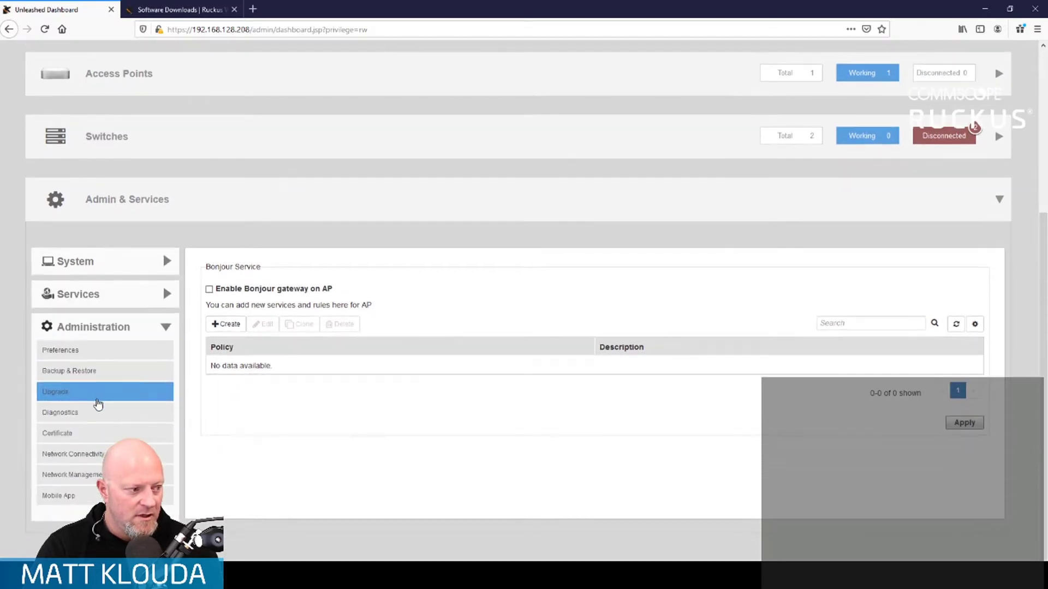
left_click(98, 395)
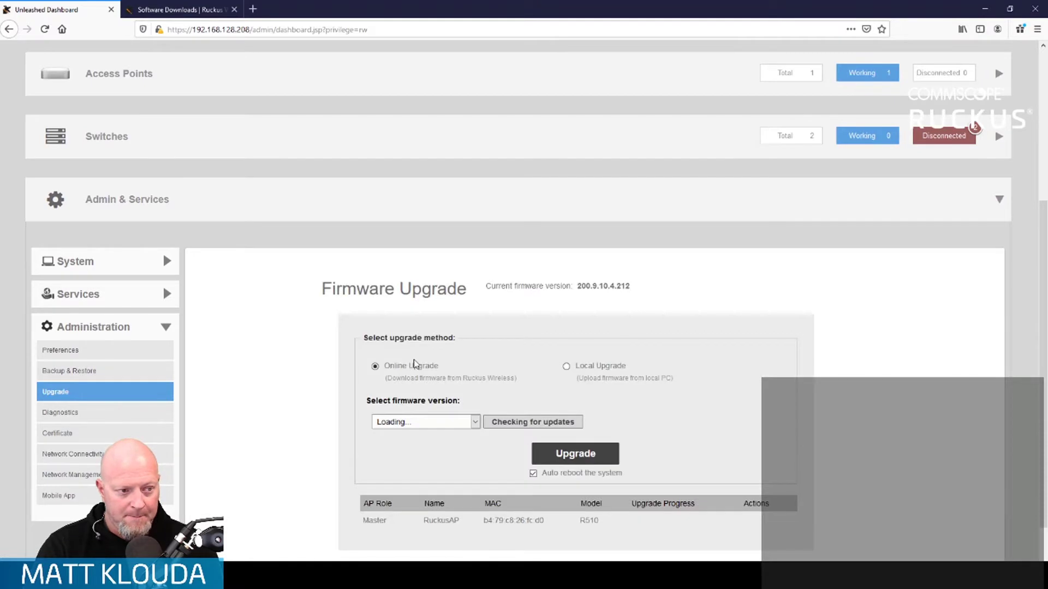
scroll(413, 366, "down", 2)
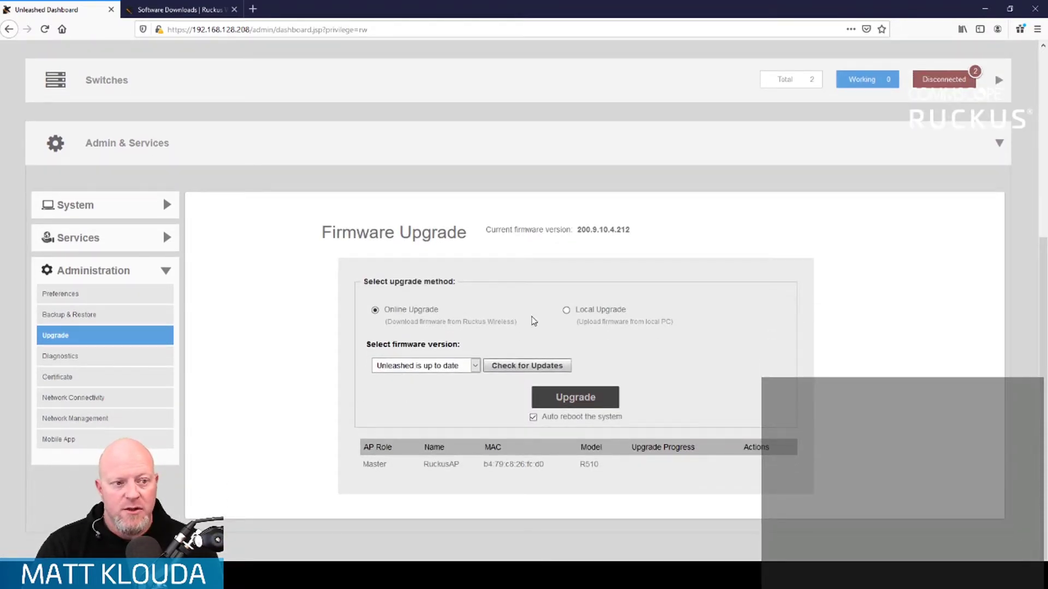
left_click(566, 311)
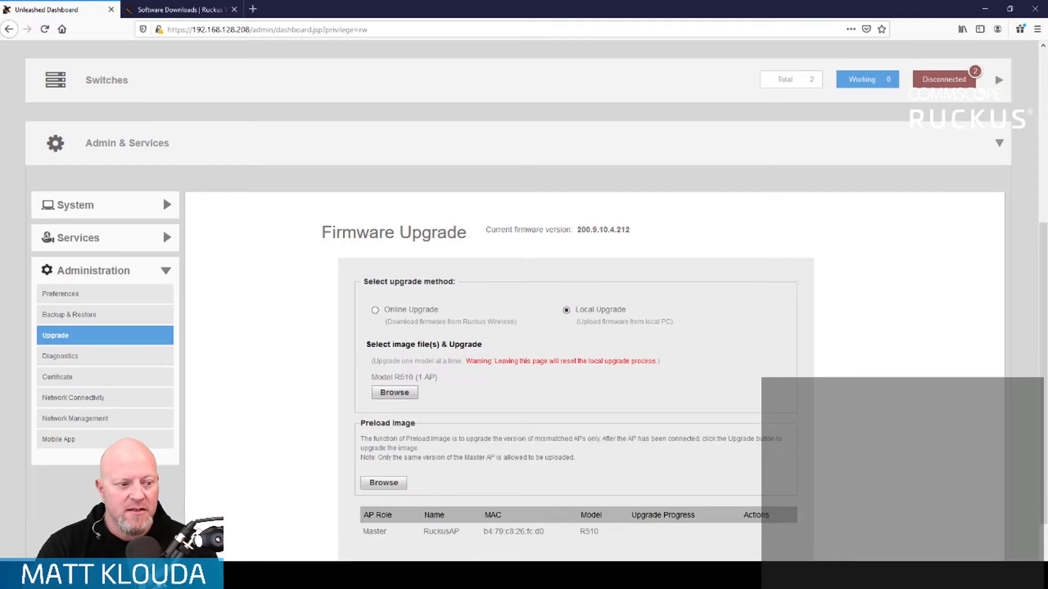
left_click(177, 10)
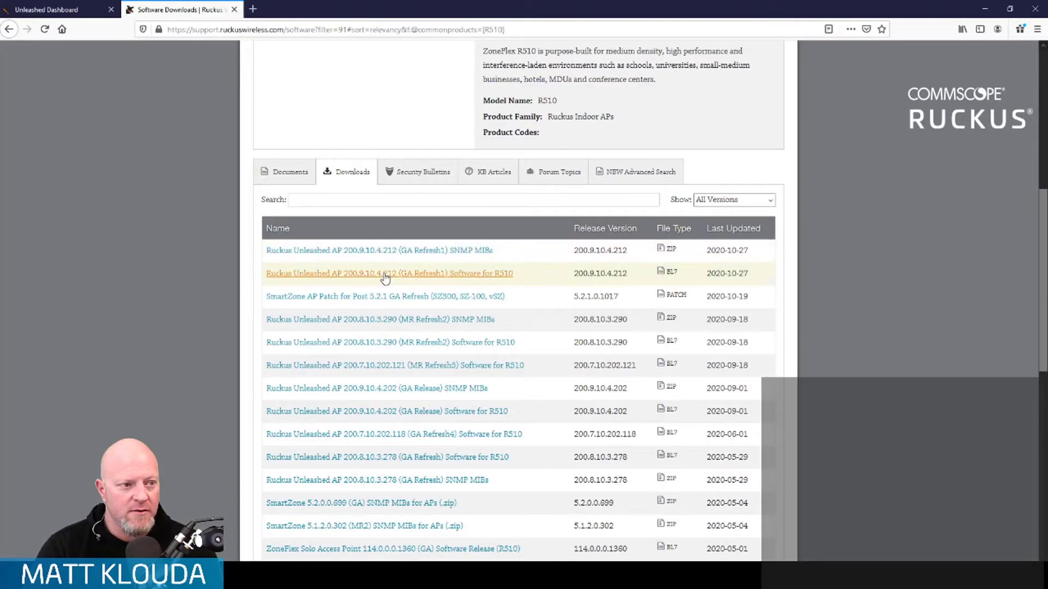
- Save the Unleashed 200.9.10.4.212 (GA Refresh1) R510 firmware file to disk
left_click(382, 274)
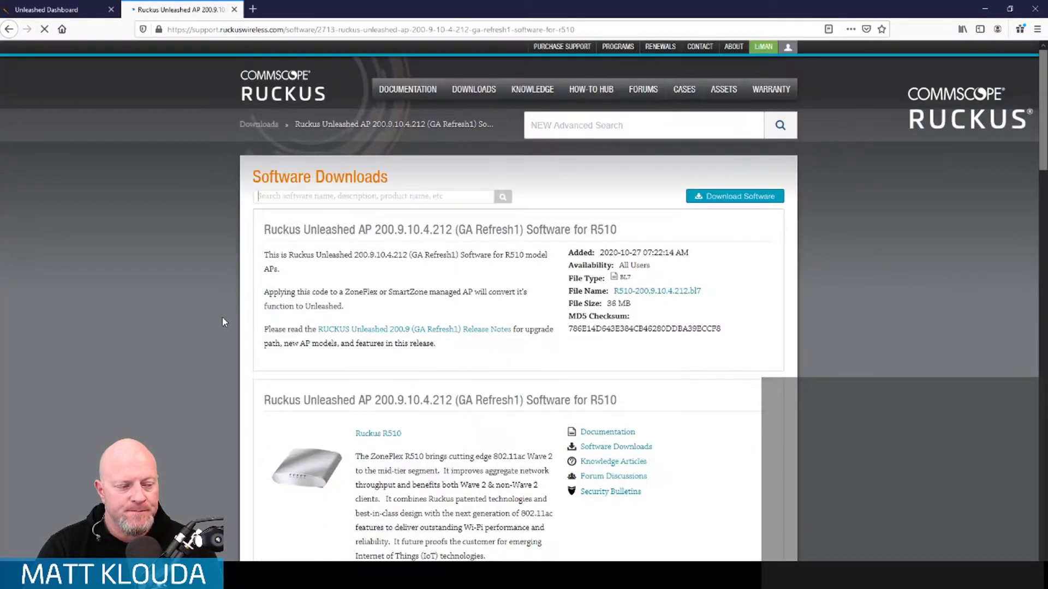
left_click(732, 201)
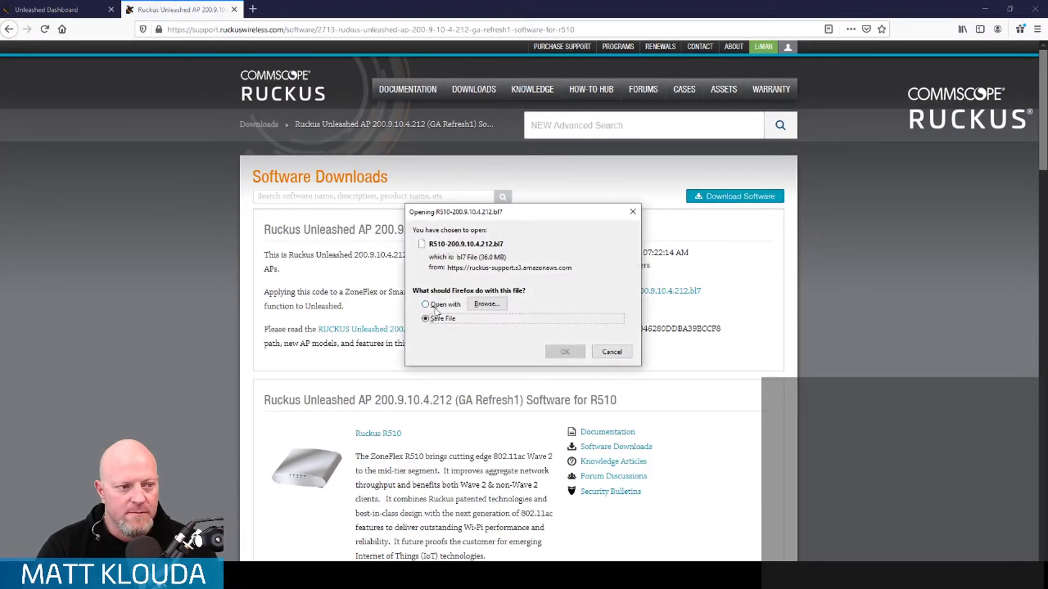
left_click(563, 352)
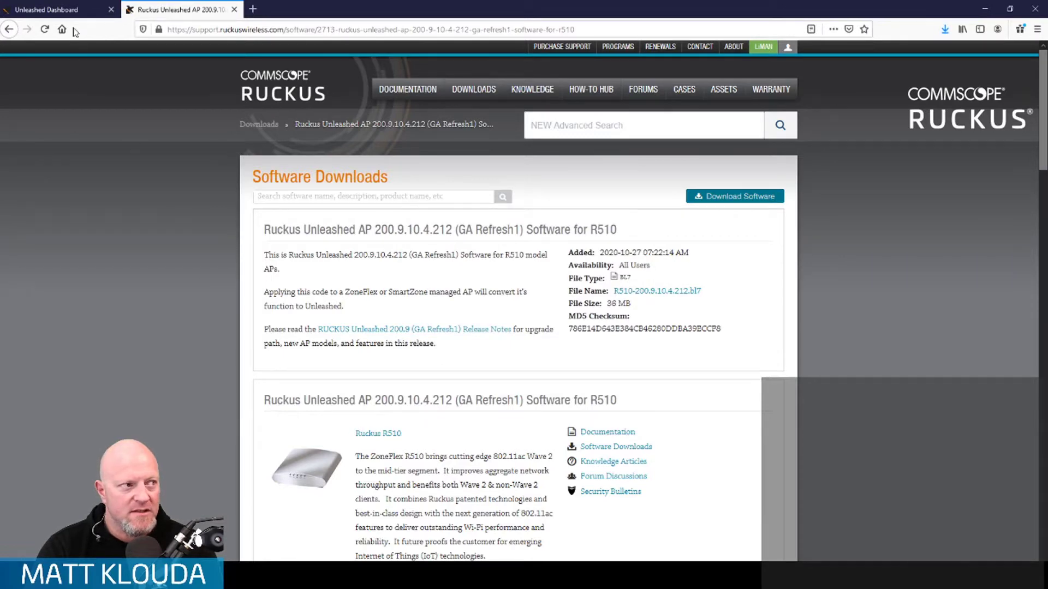
left_click(54, 10)
- Upload R510-200.9.10.4.212.bl7 from the Downloads folder as the local firmware image
left_click(403, 394)
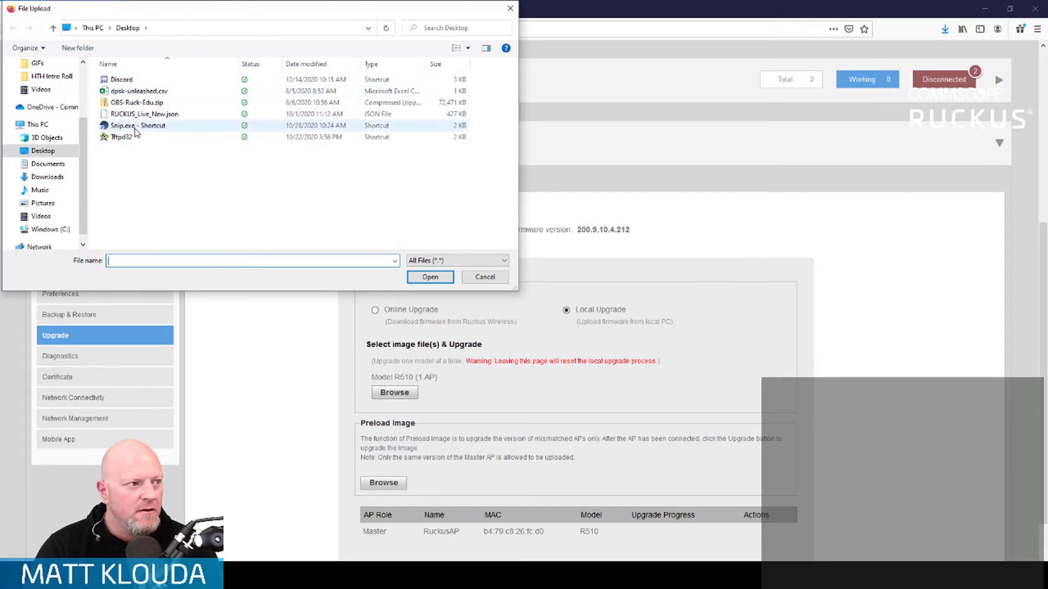
left_click(63, 165)
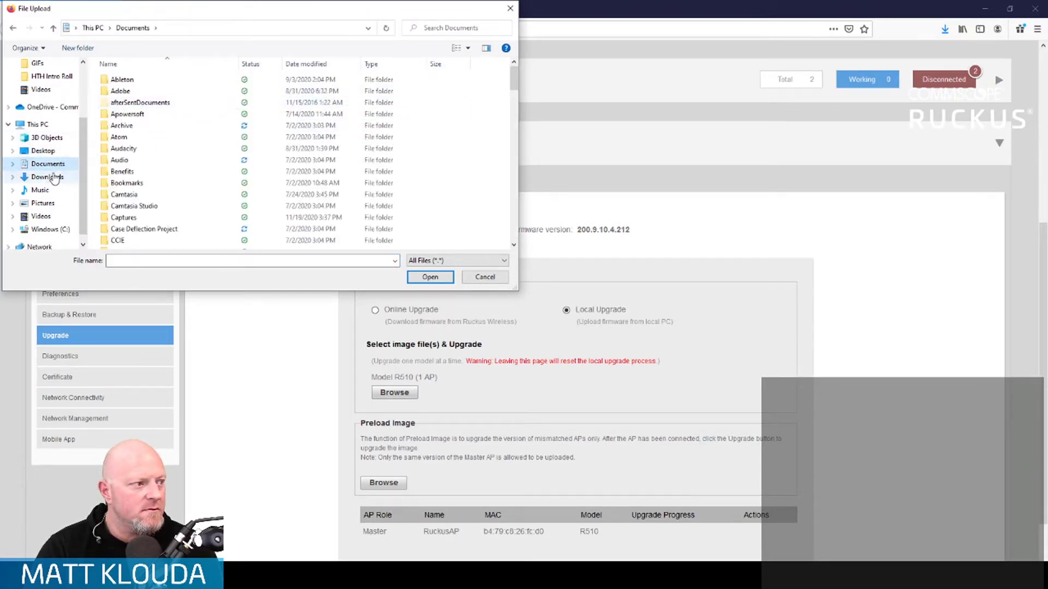
left_click(23, 179)
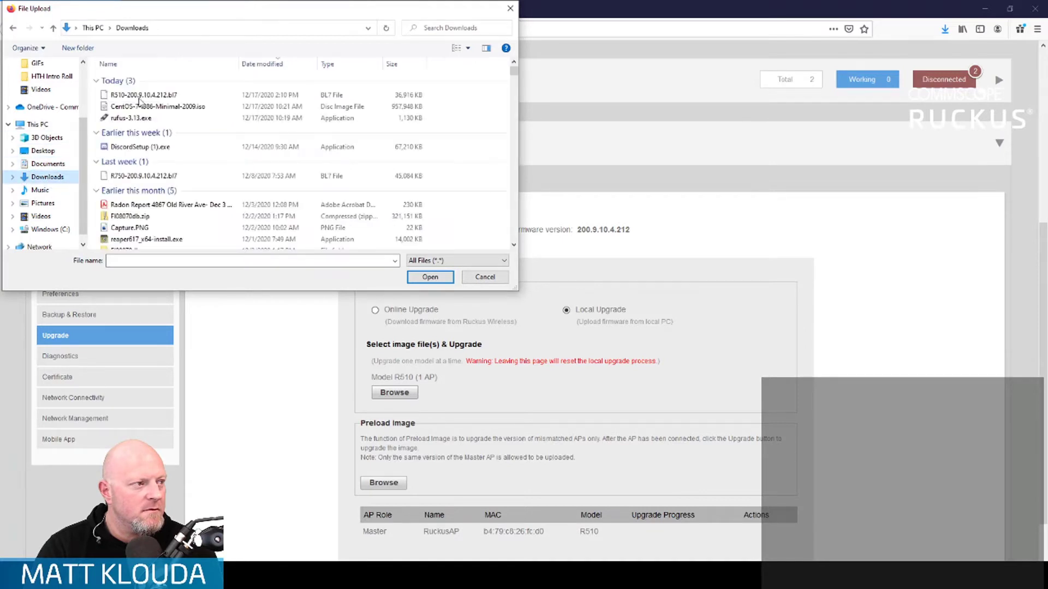
left_click(166, 97)
left_click(430, 276)
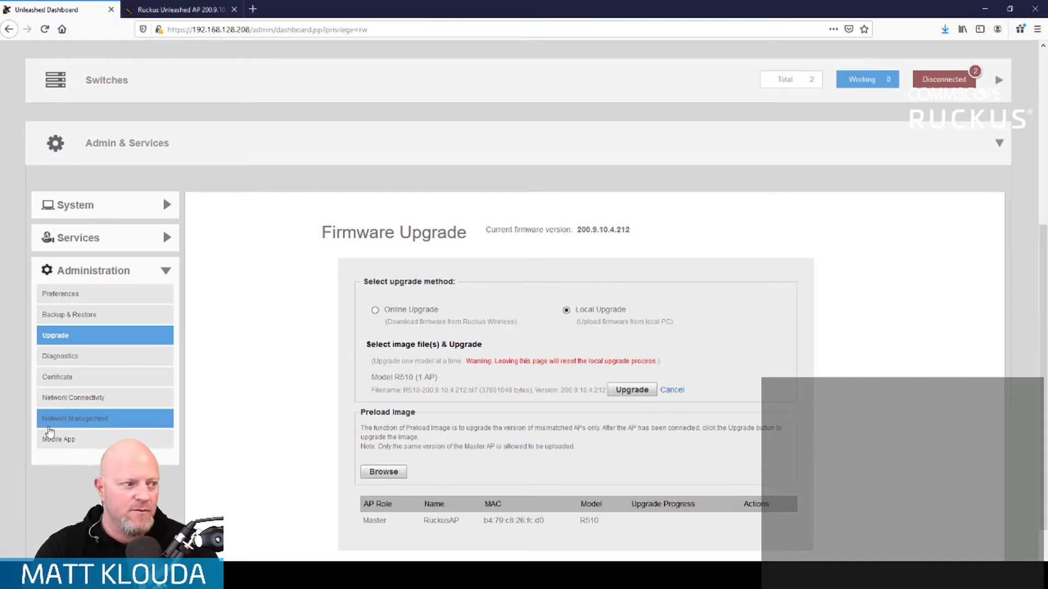
- Navigate Admin & Services to Services > Bonjour Gateway
left_click(166, 271)
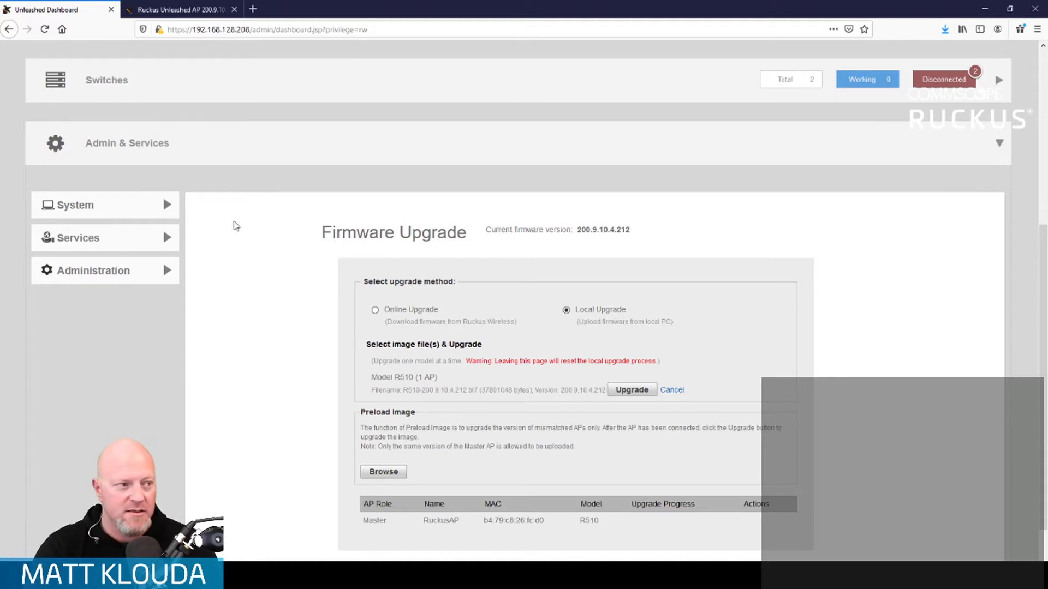
left_click(158, 207)
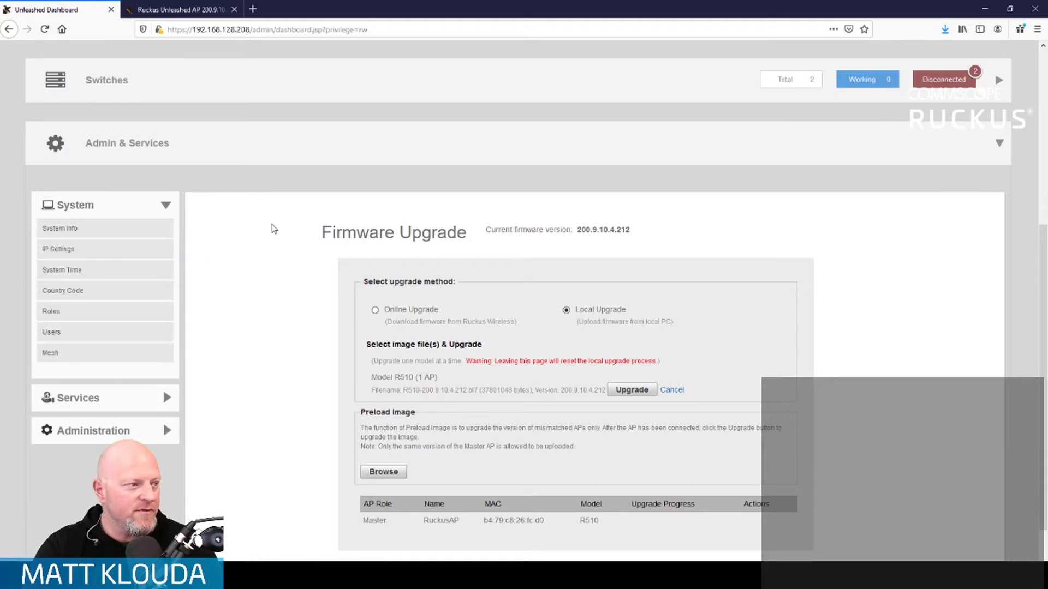
left_click(165, 402)
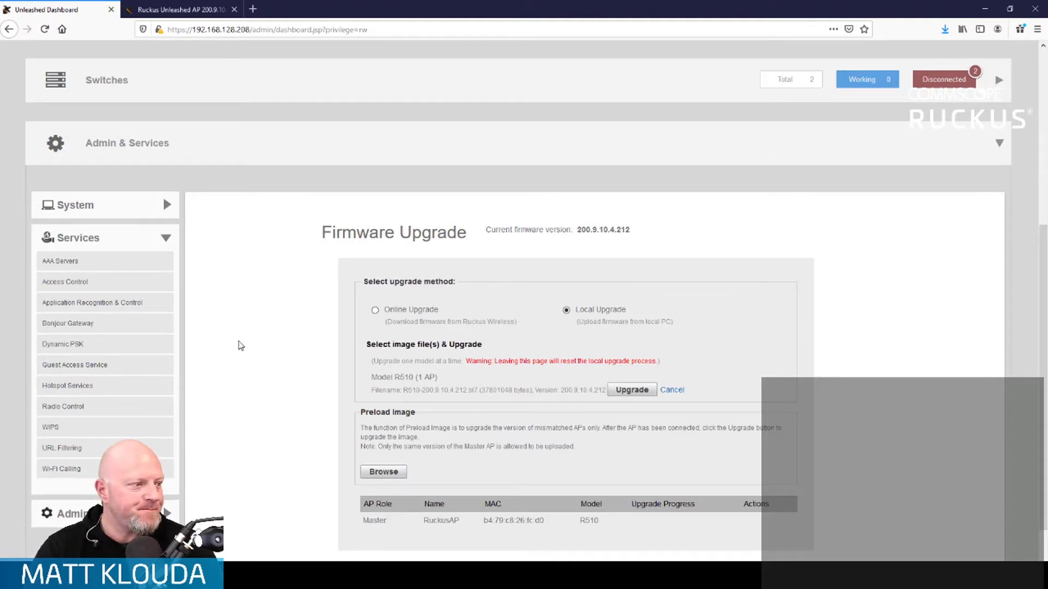
scroll(585, 187, "up", 5)
scroll(501, 255, "down", 5)
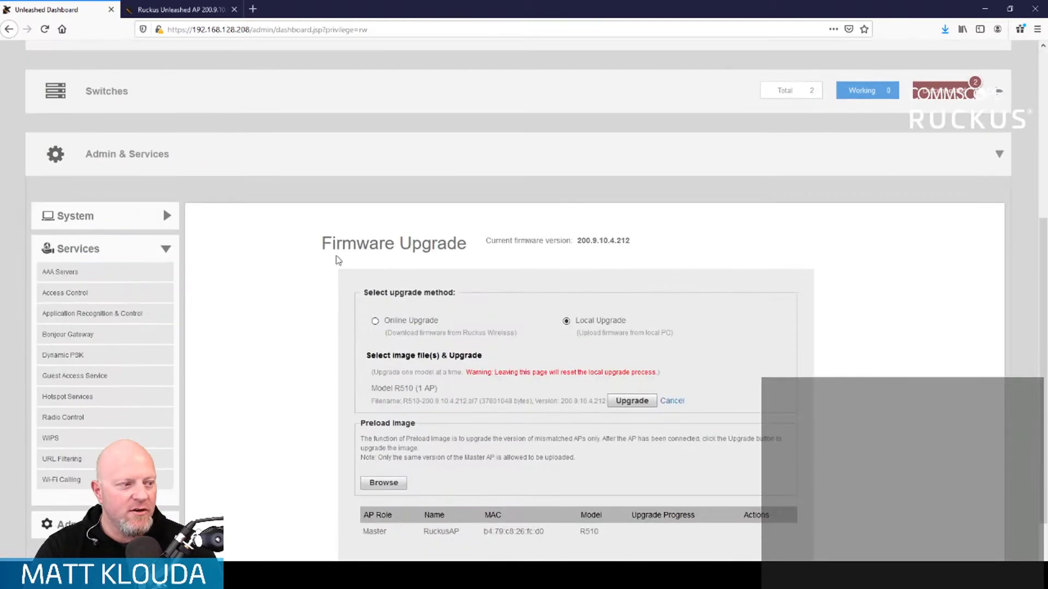
left_click(960, 165)
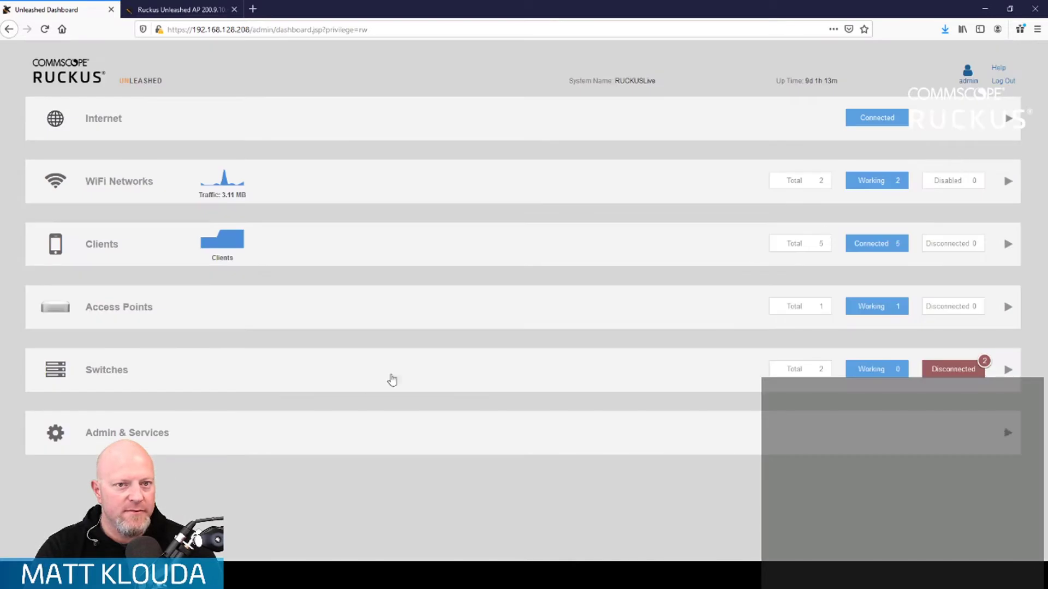
left_click(561, 435)
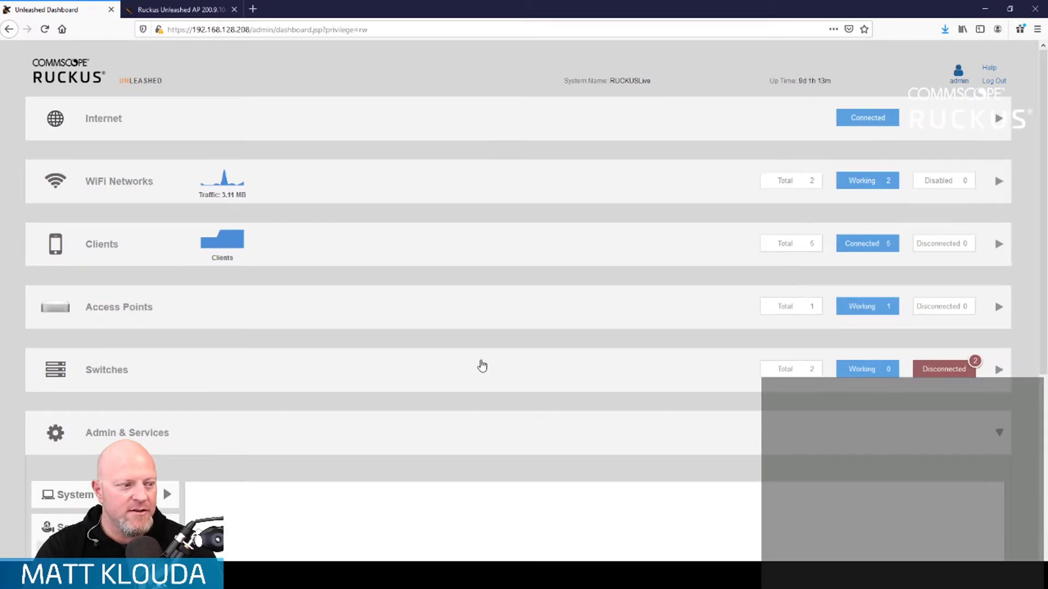
scroll(482, 364, "down", 5)
left_click(114, 337)
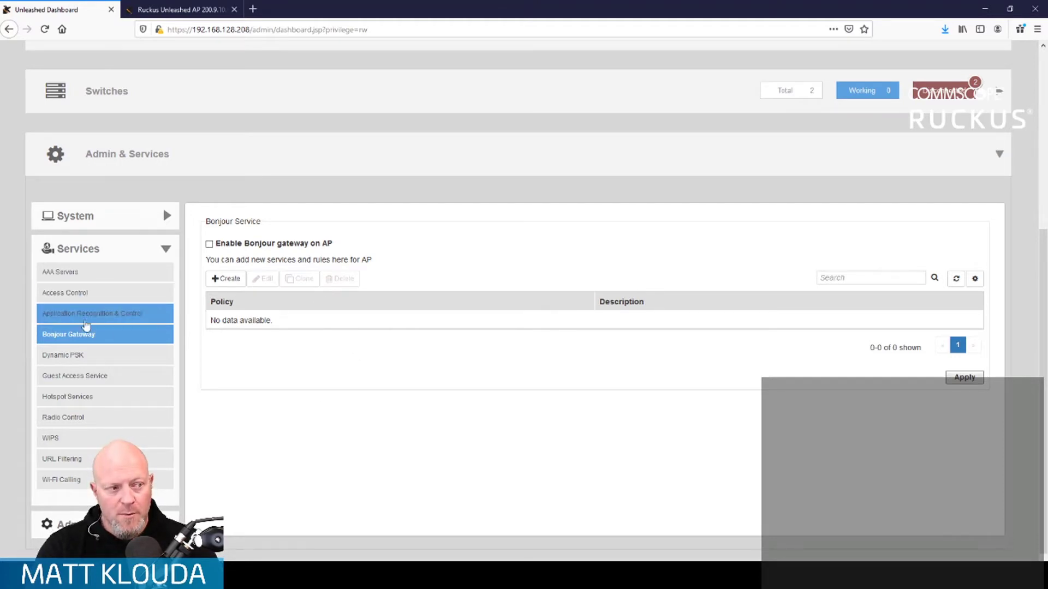
- Tick 'Enable Bonjour gateway on AP'
left_click(209, 244)
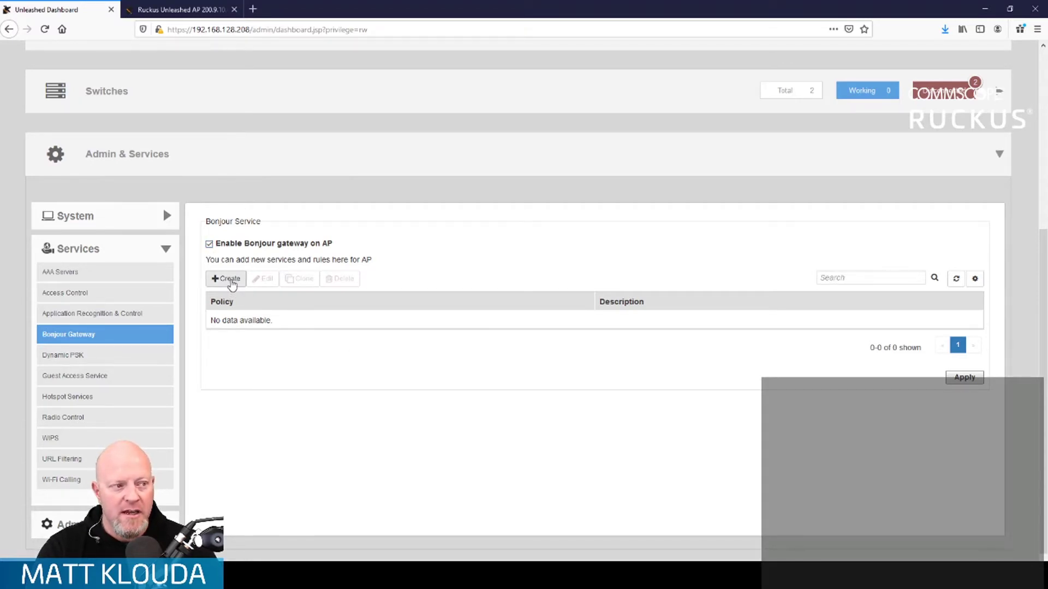
- Create a new Bonjour policy named AppleTV with description 'AppleTV Streaming'
left_click(231, 281)
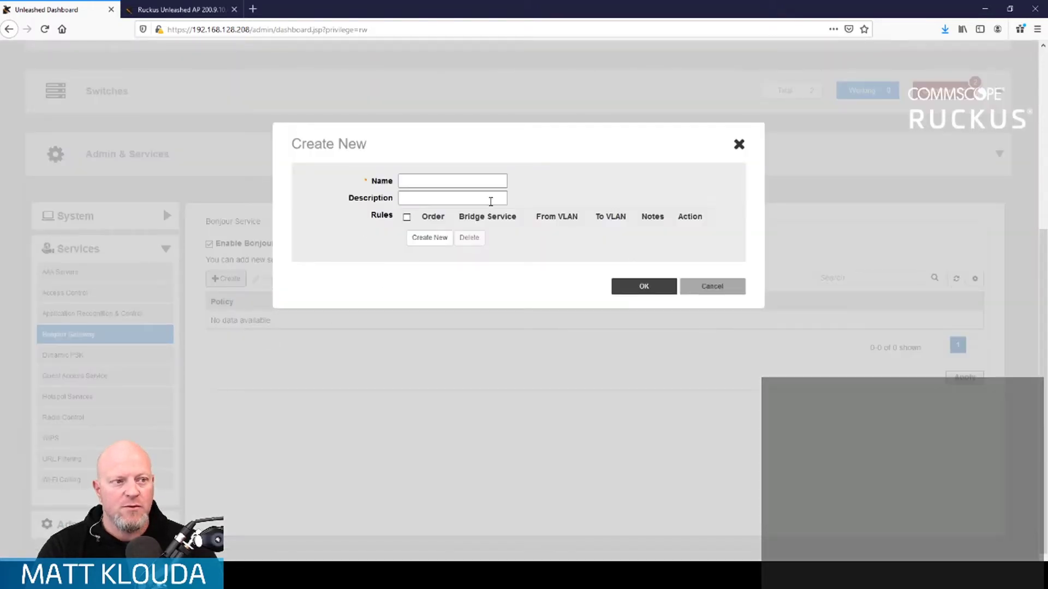
left_click(456, 179)
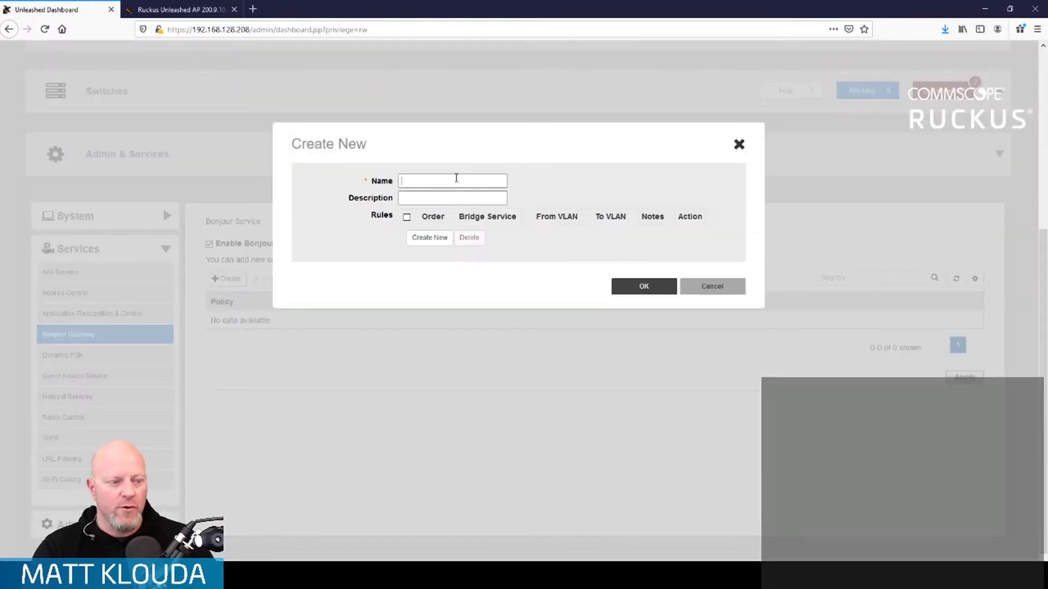
type("Apple")
type("TV")
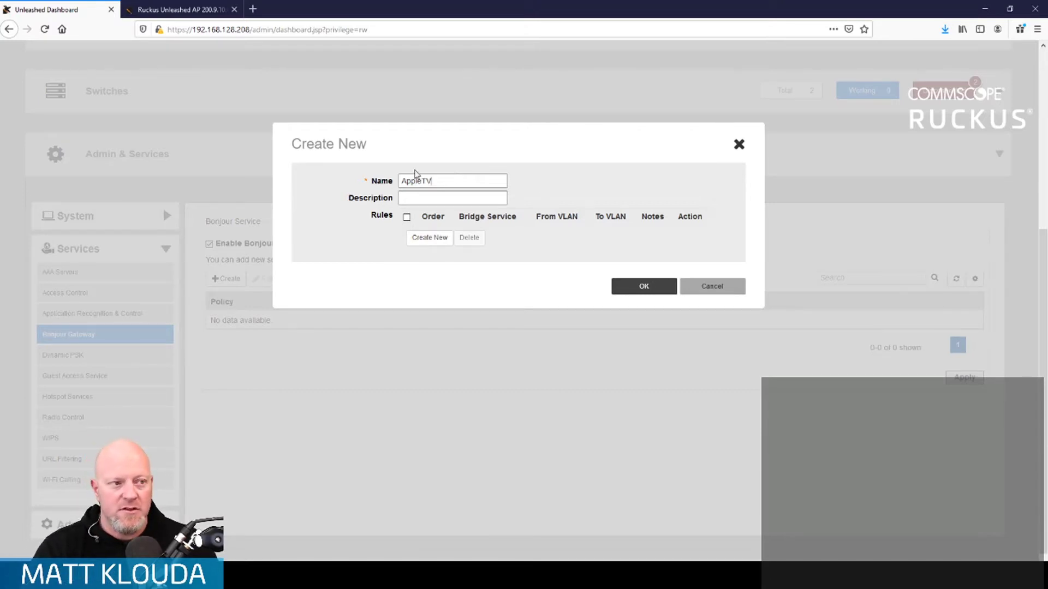
type("Ap")
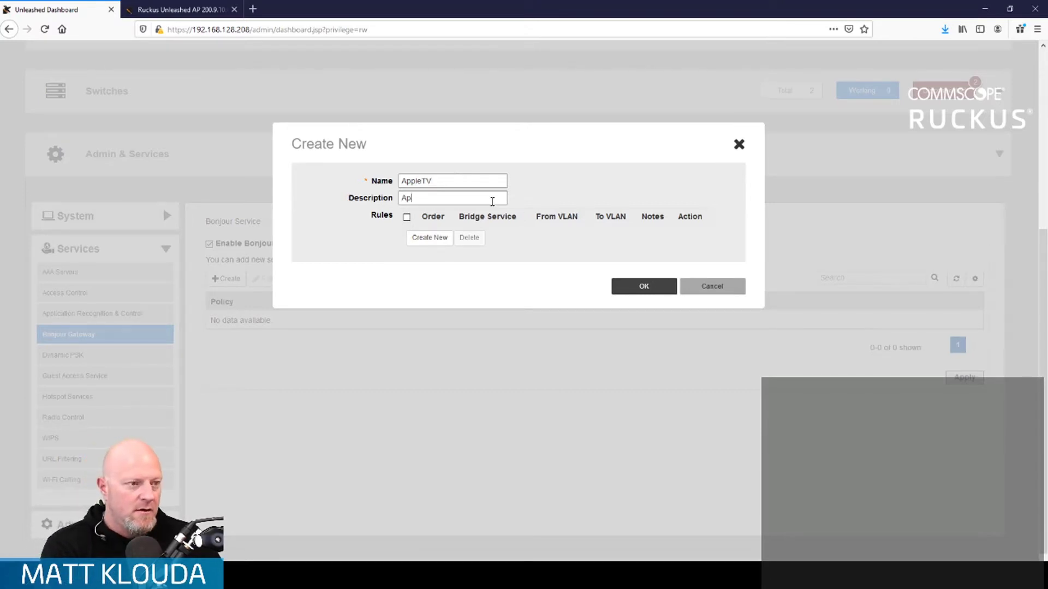
type("pleTV Streaming")
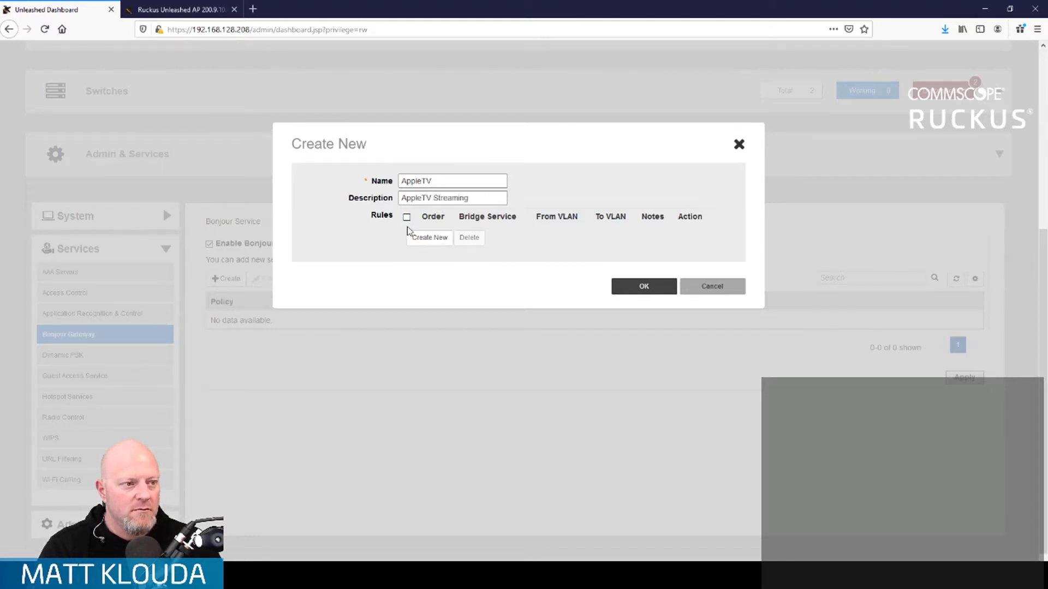
- Add an Apple TV bridging rule from VLAN 40 to VLAN 10 and save the policy
left_click(424, 239)
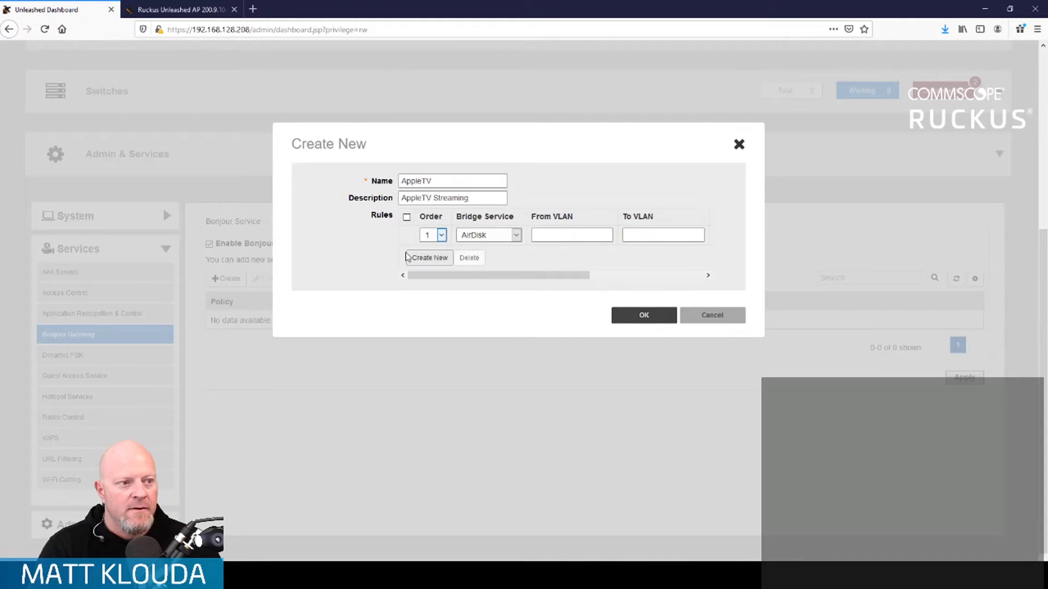
left_click(519, 238)
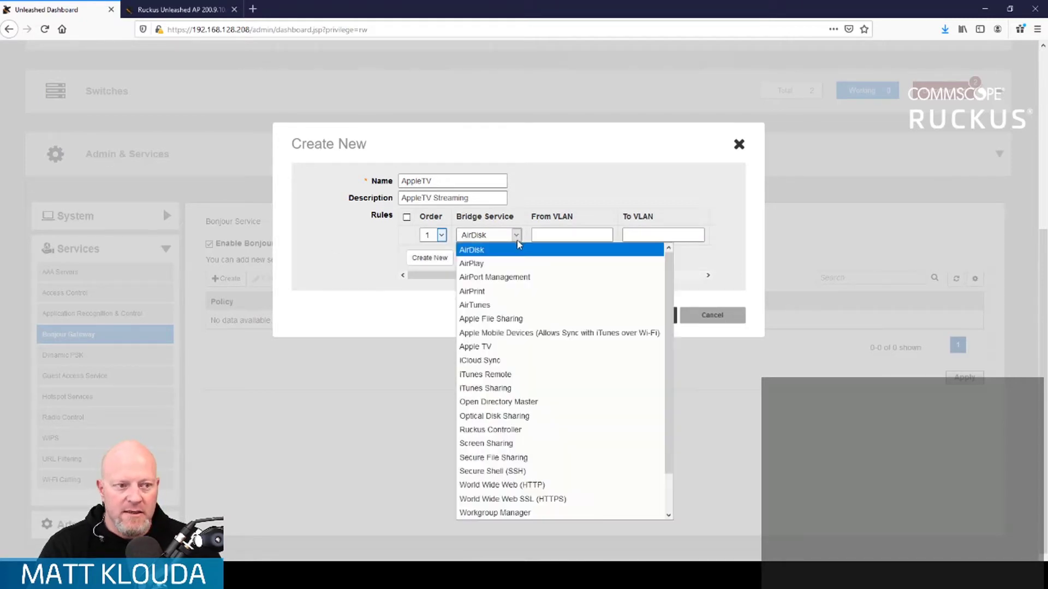
left_click(518, 347)
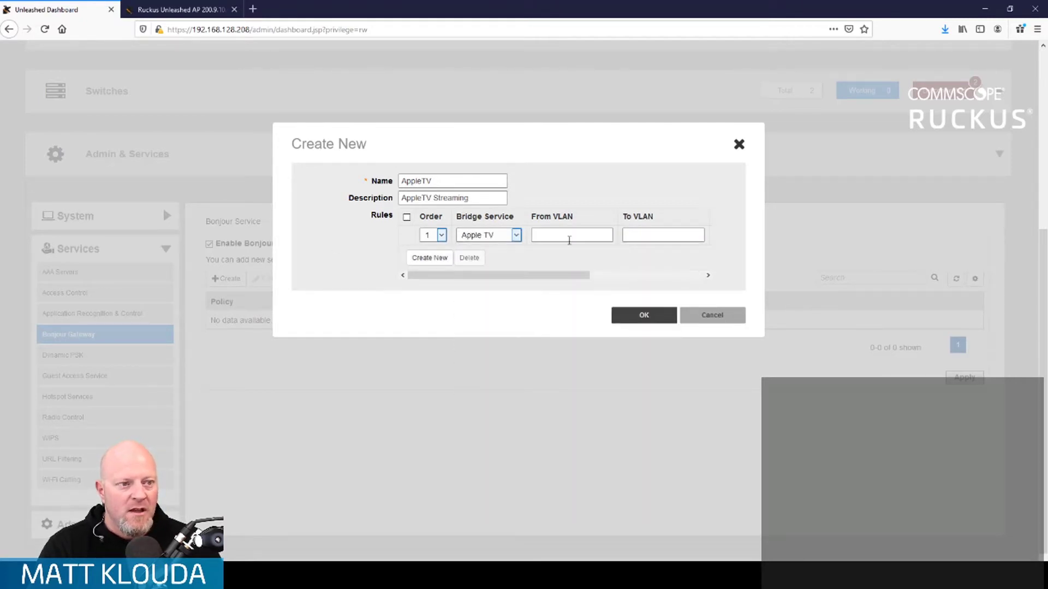
left_click(568, 236)
type("10")
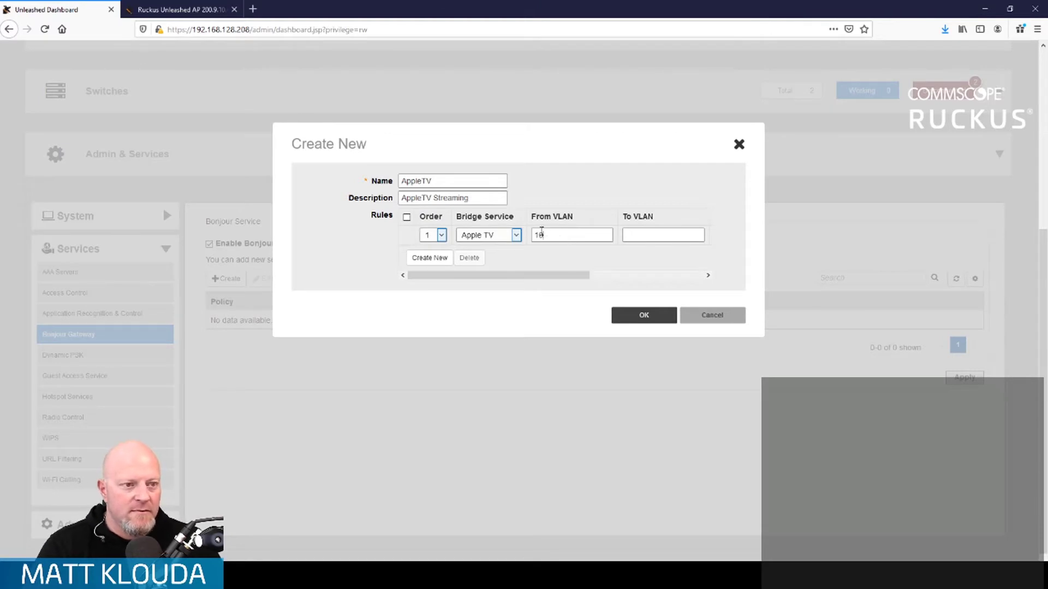
key("BackSpace")
key("BackSpace")
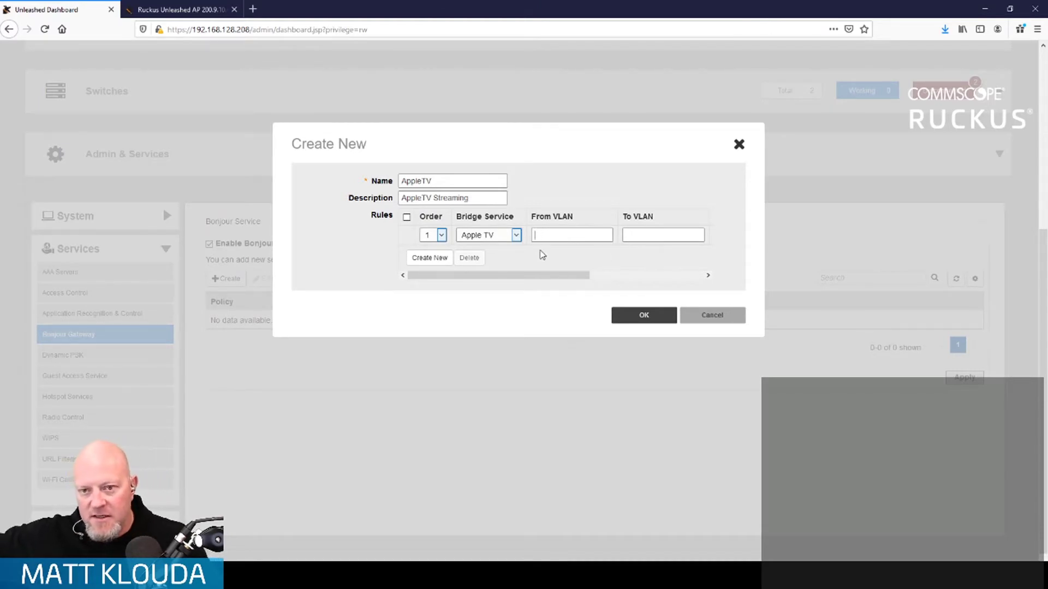
type("40")
key("Tab")
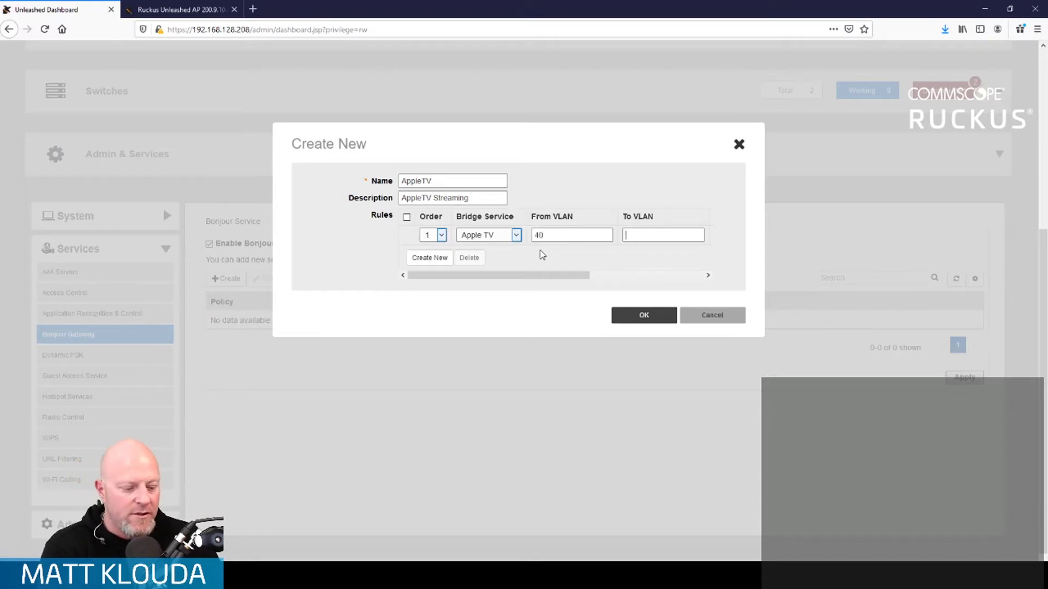
type("10")
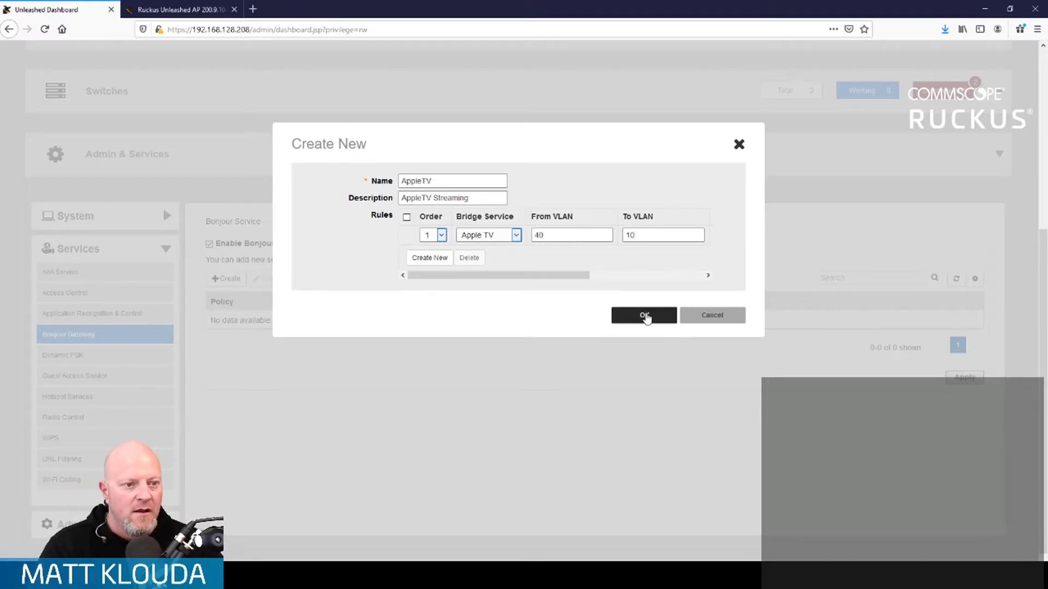
left_click(644, 316)
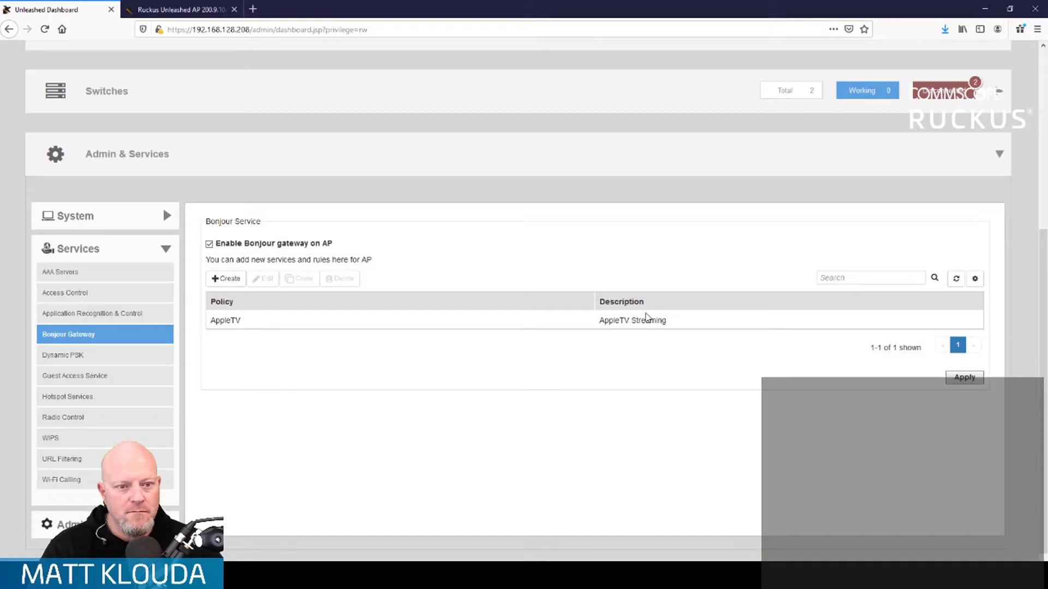
- Open the RUCKUSLive WLAN for editing with advanced options shown
scroll(442, 253, "up", 4)
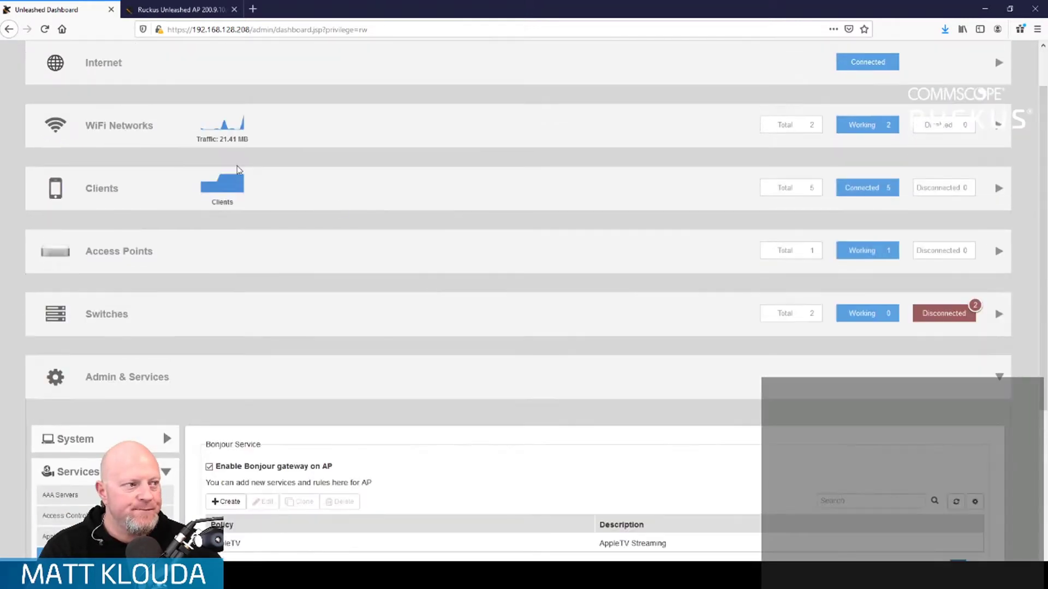
left_click(368, 125)
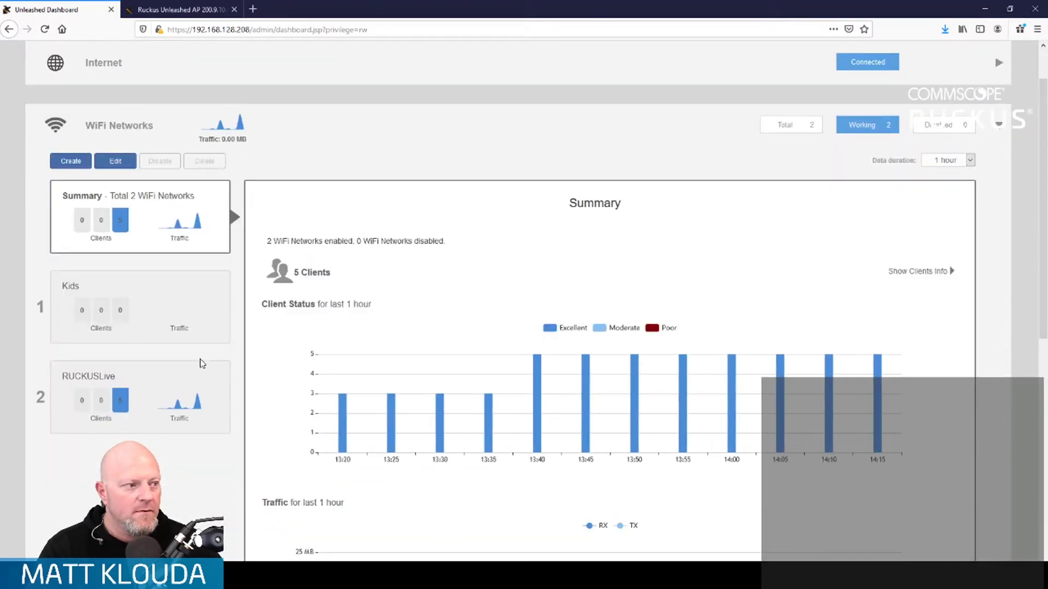
left_click(156, 392)
left_click(115, 161)
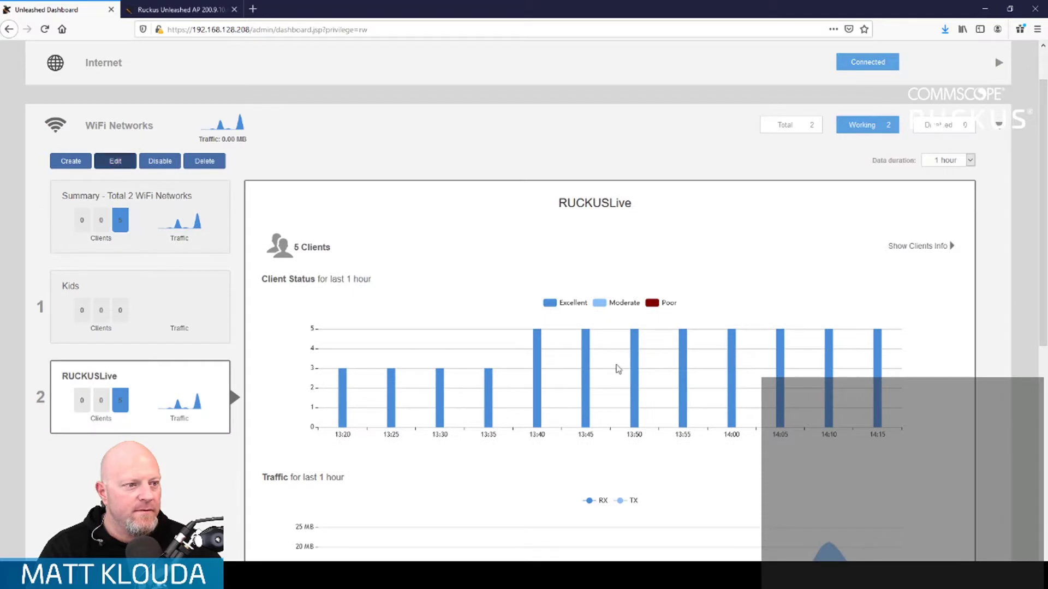
left_click(388, 379)
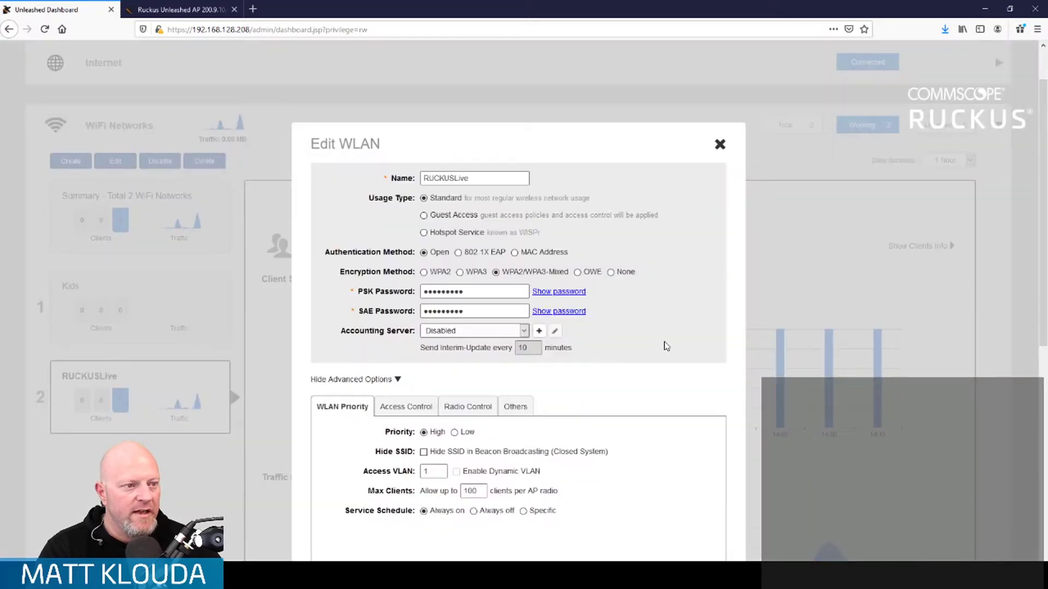
- Review the Access Control, Radio Control and Others tabs, then close the editor unchanged
scroll(665, 346, "down", 3)
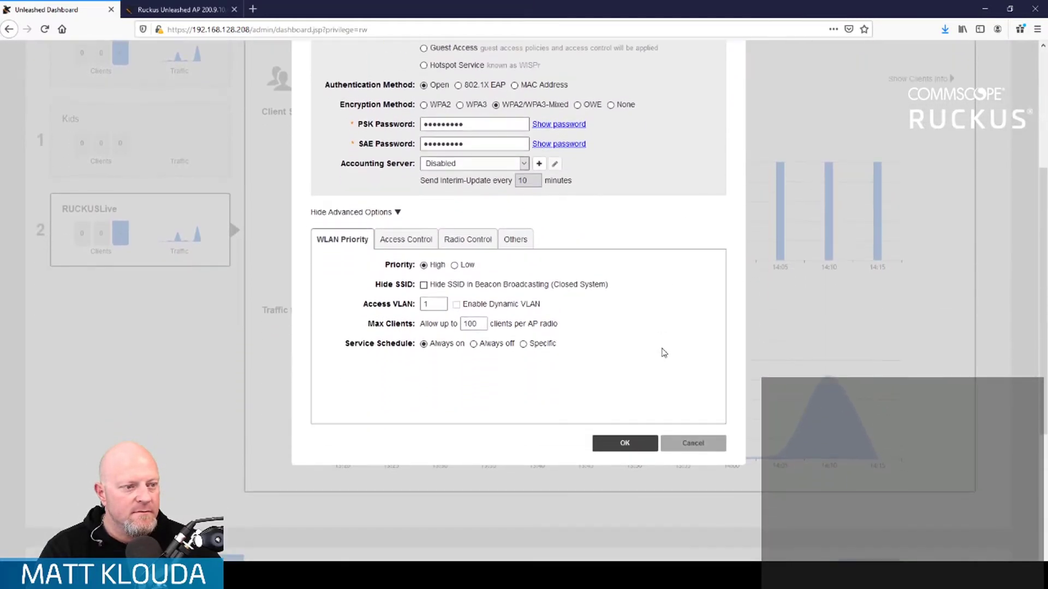
left_click(404, 241)
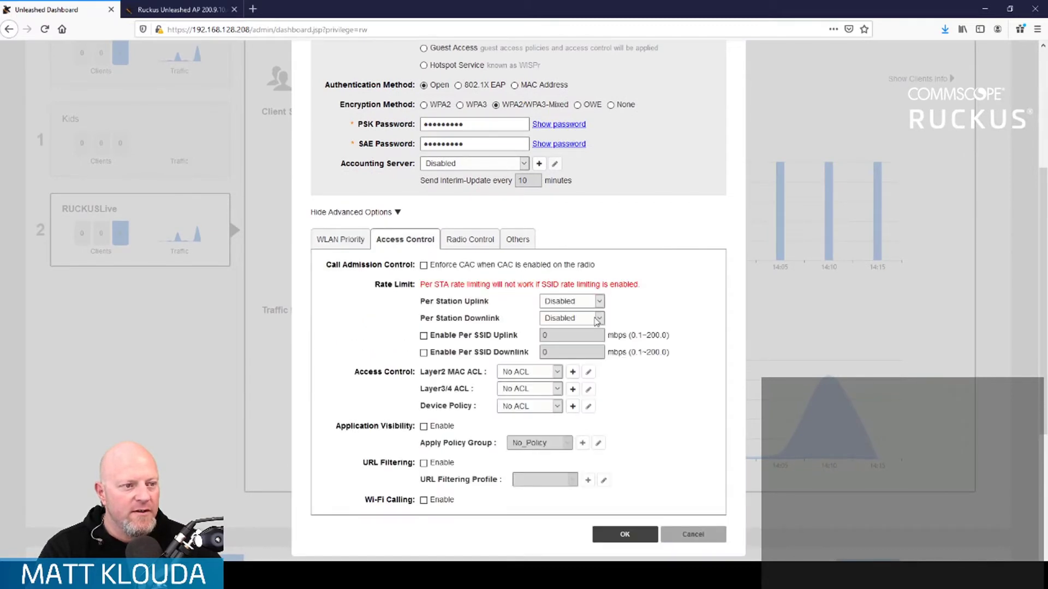
left_click(479, 243)
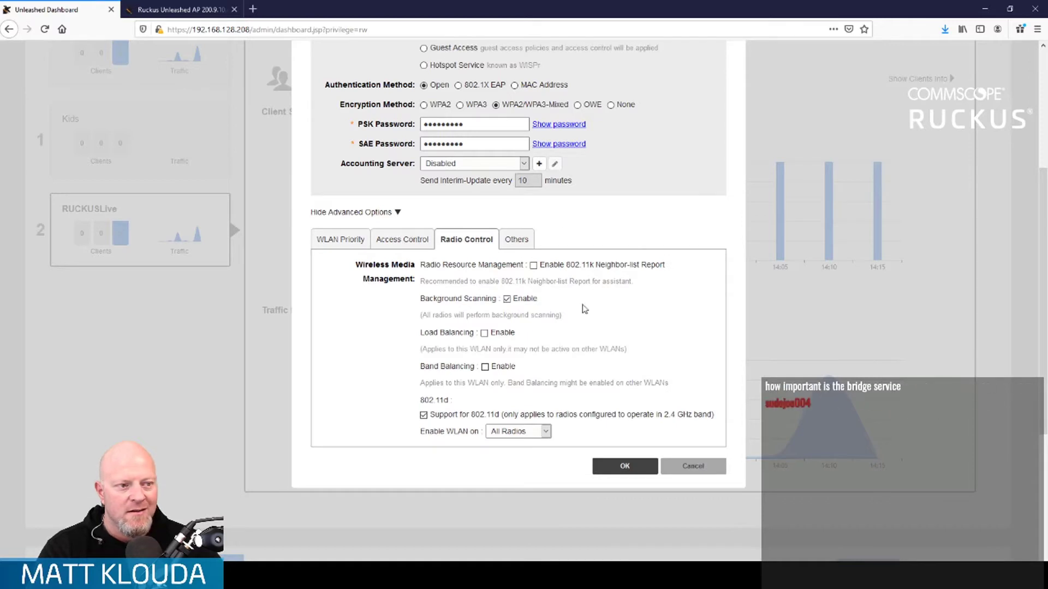
left_click(524, 243)
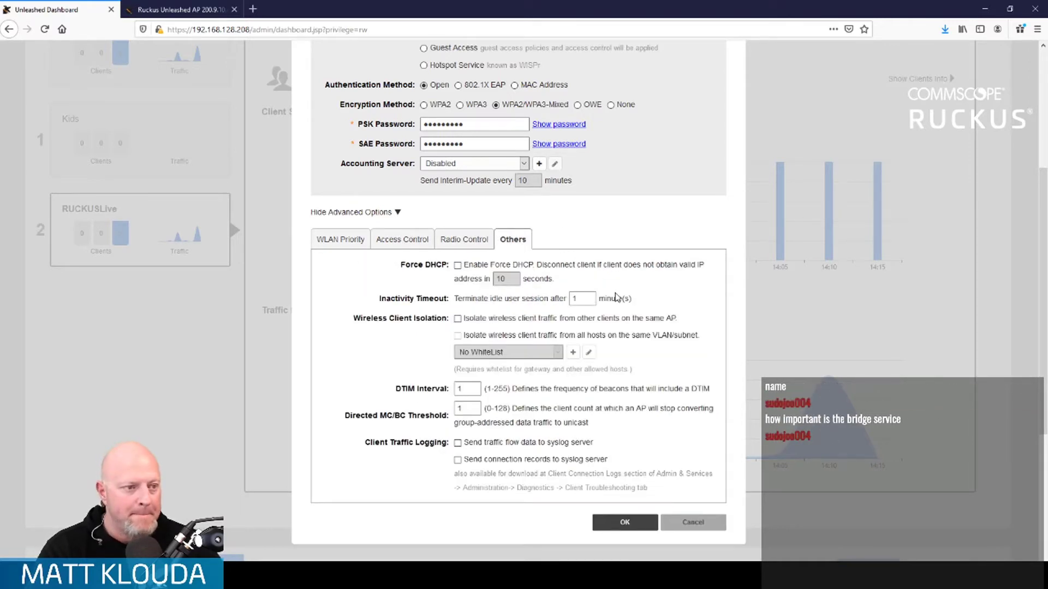
left_click(362, 244)
scroll(462, 284, "up", 3)
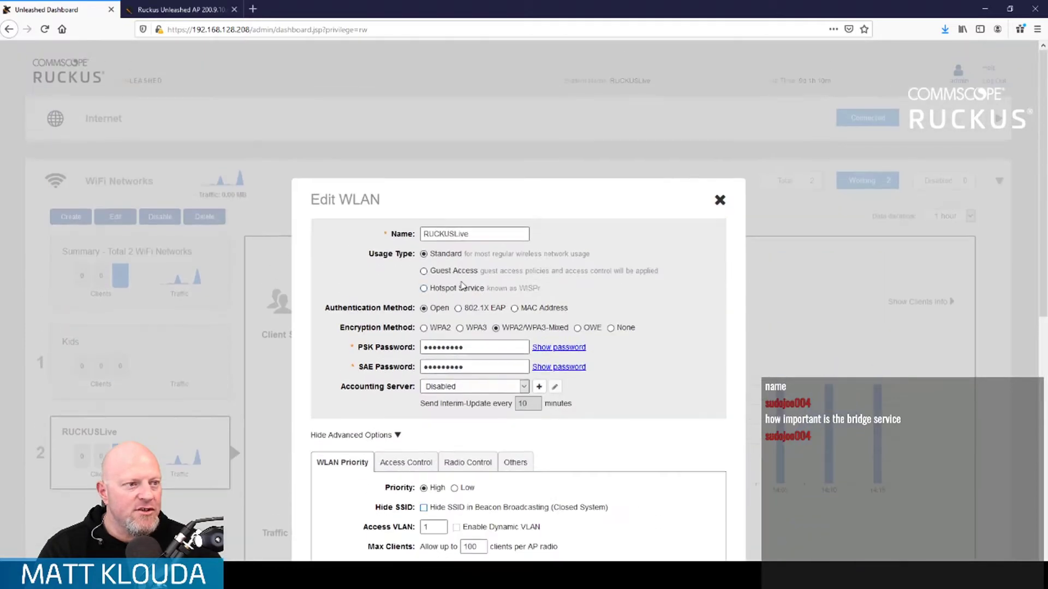
scroll(623, 401, "down", 3)
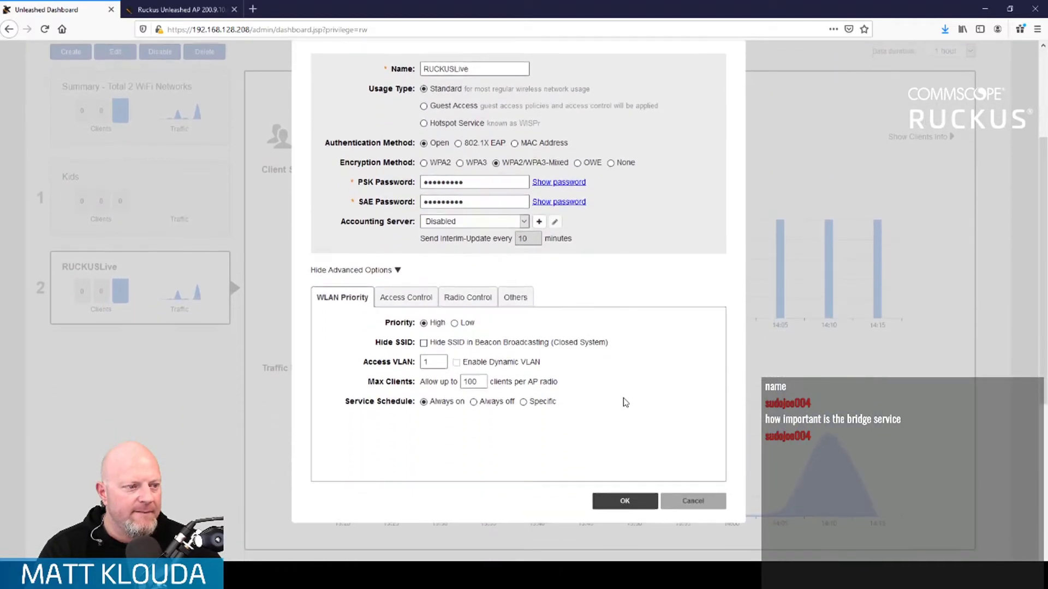
left_click(620, 499)
- Under Admin & Services > Bonjour Gateway, edit the AppleTV policy and add an empty rule row
scroll(264, 415, "down", 5)
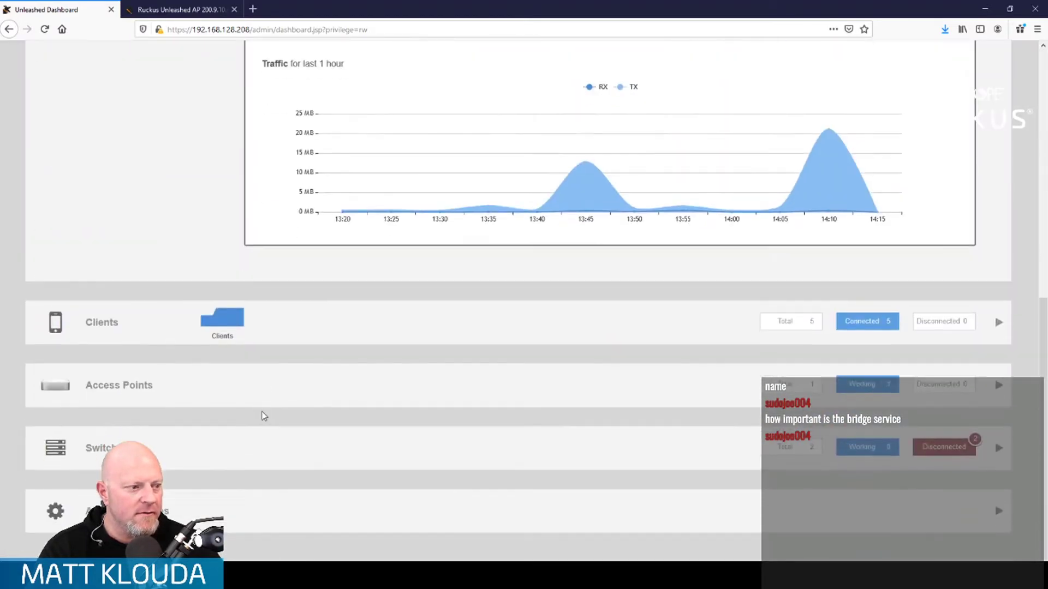
left_click(219, 501)
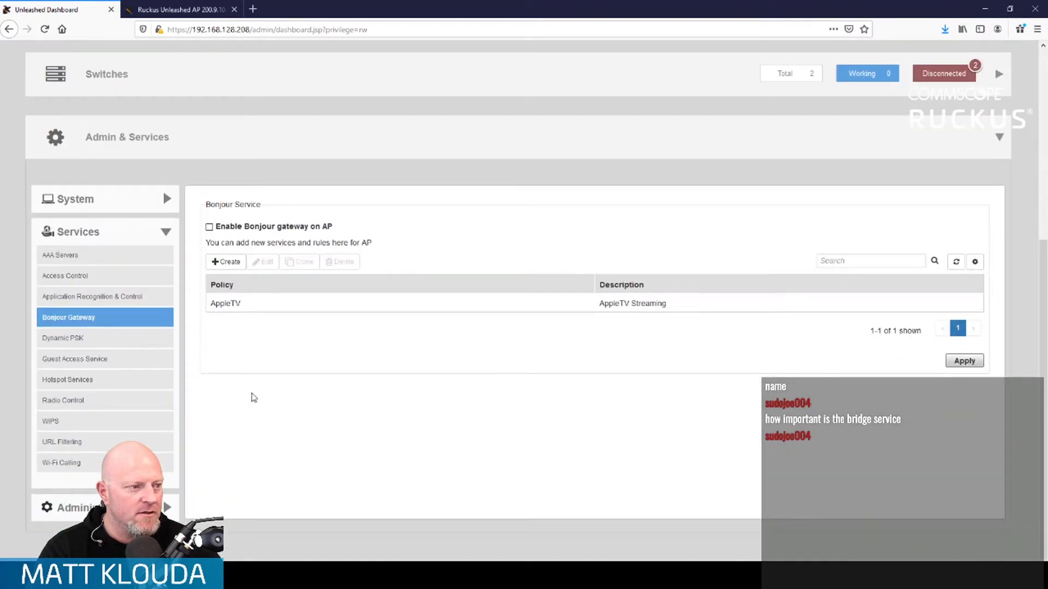
left_click(329, 296)
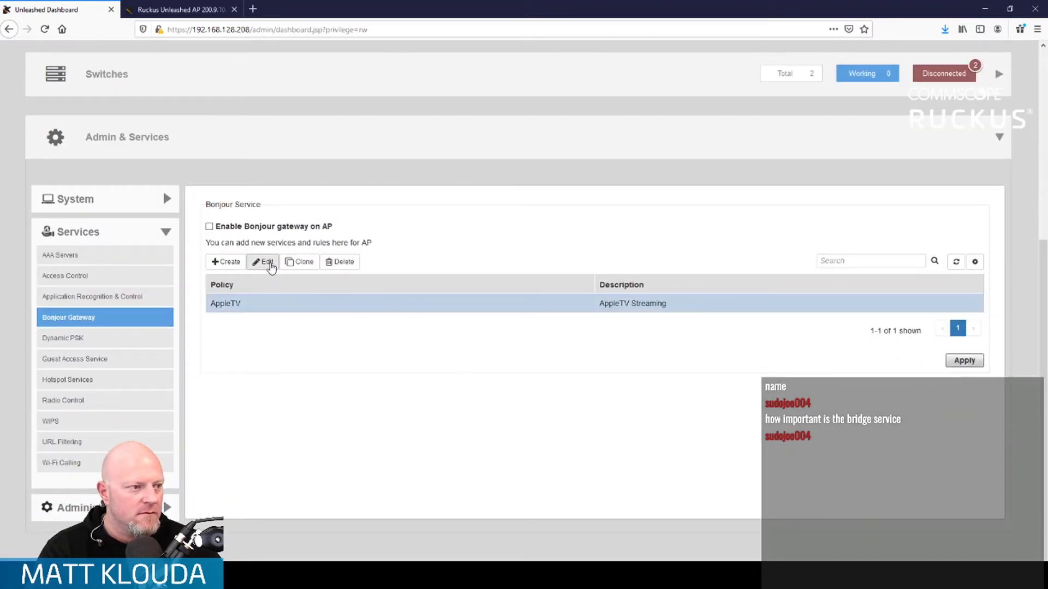
left_click(263, 261)
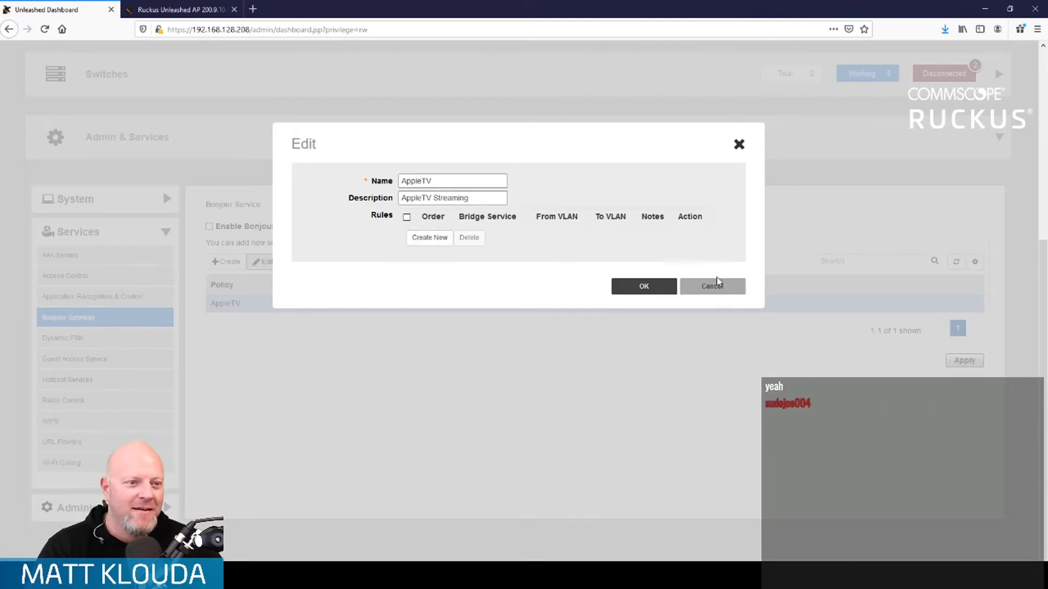
left_click(431, 239)
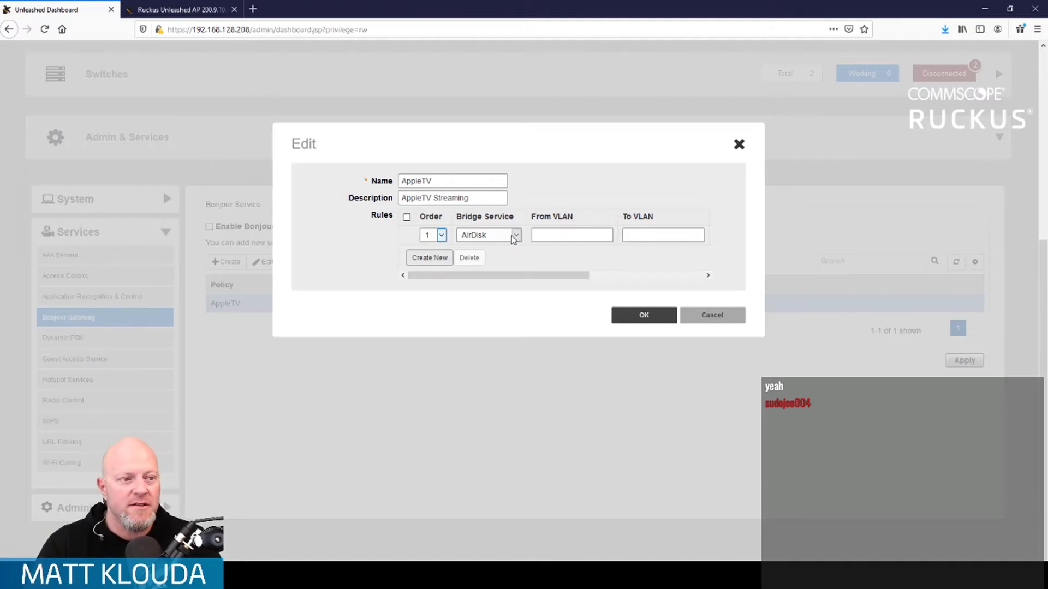
- Expand the new rule's Bridge Service dropdown and scroll through the available services
left_click(513, 237)
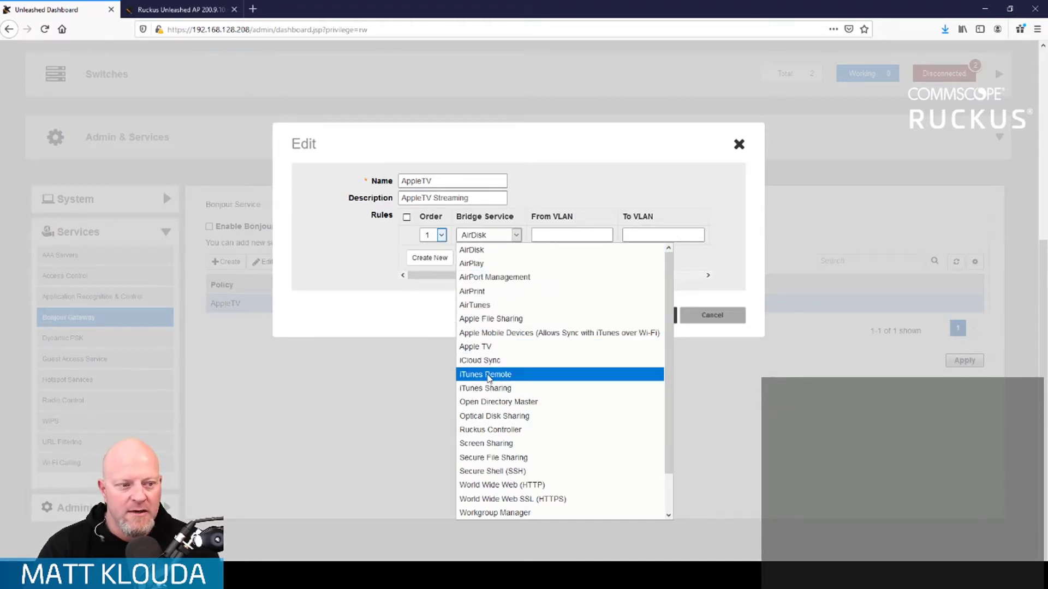
scroll(490, 375, "down", 1)
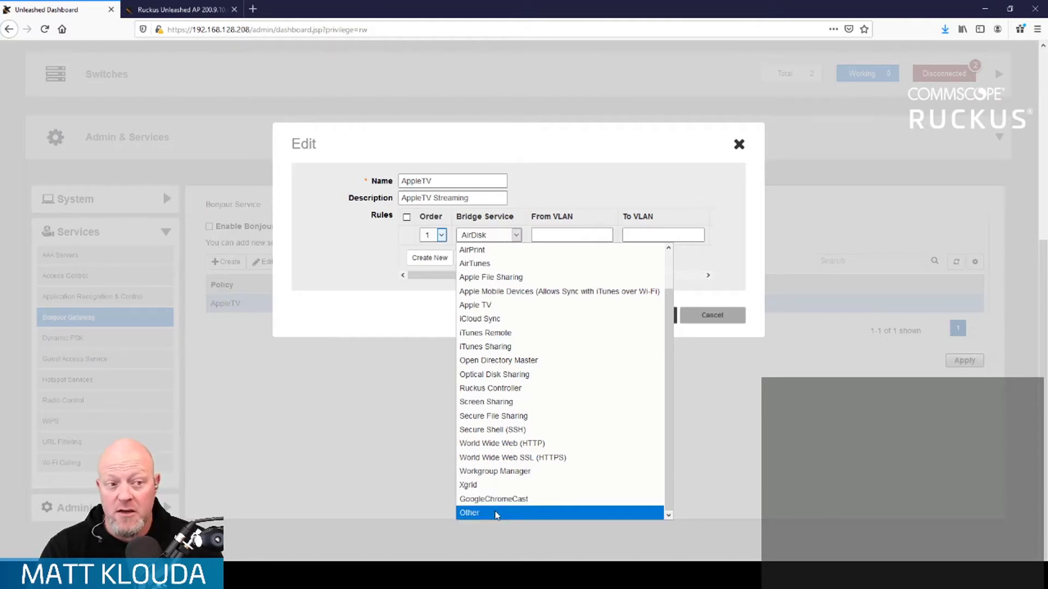
- Set the rule's bridge service to Other with the value TCP:8884
left_click(496, 515)
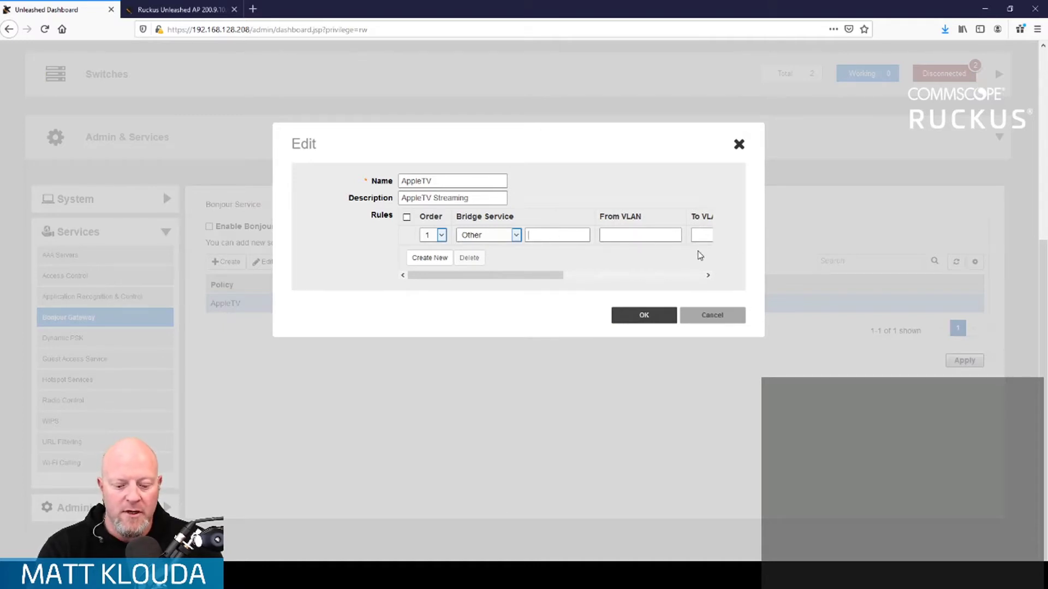
type("8884")
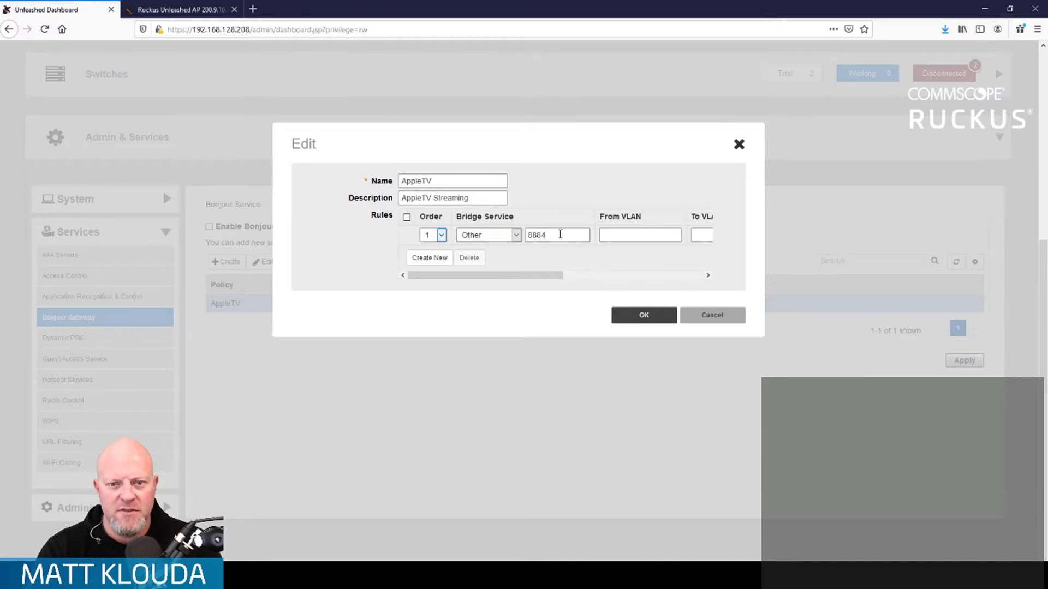
double_click(551, 234)
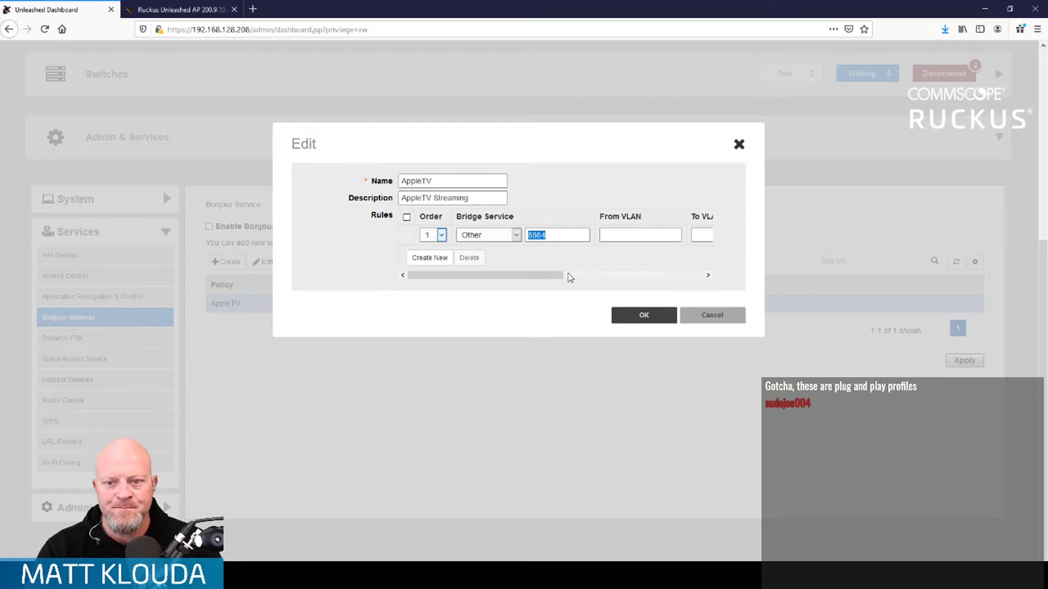
key("BackSpace")
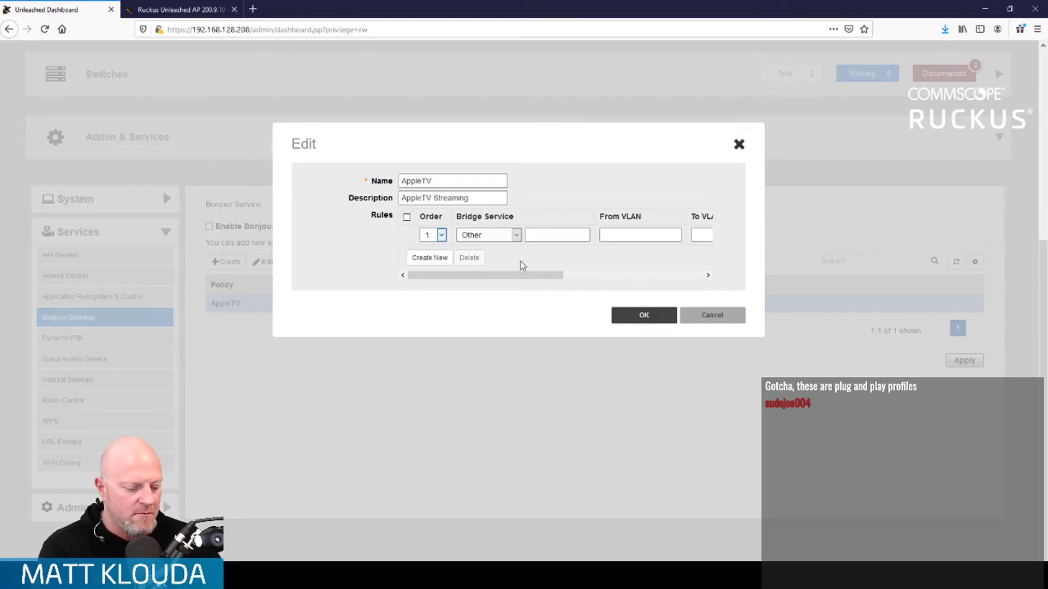
type("Spotify")
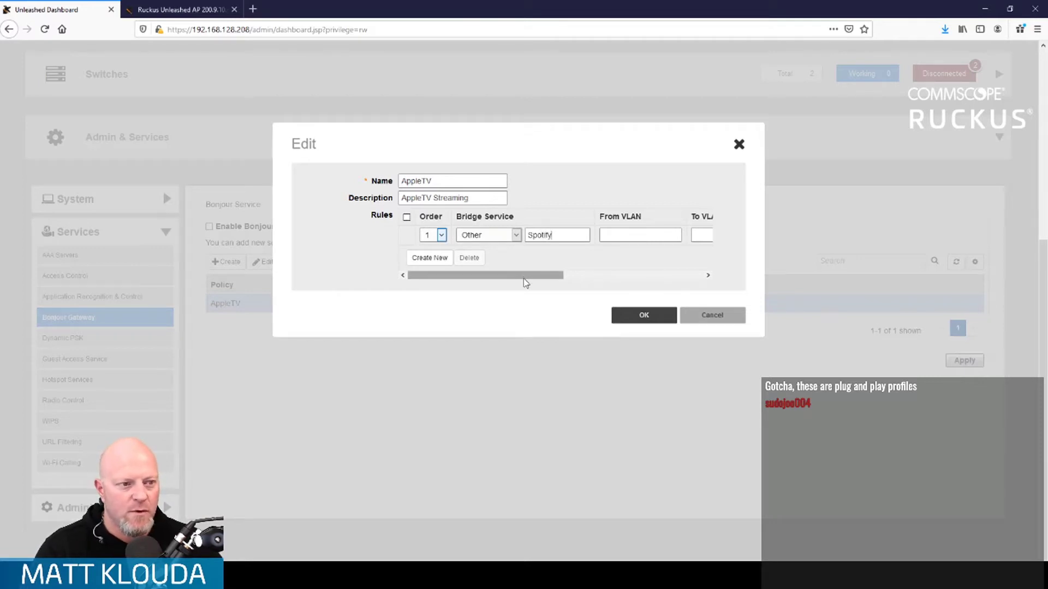
mouse_move(540, 276)
left_mouse_down()
mouse_move(711, 280)
mouse_move(524, 282)
left_mouse_up()
left_click_drag(556, 236, 483, 239)
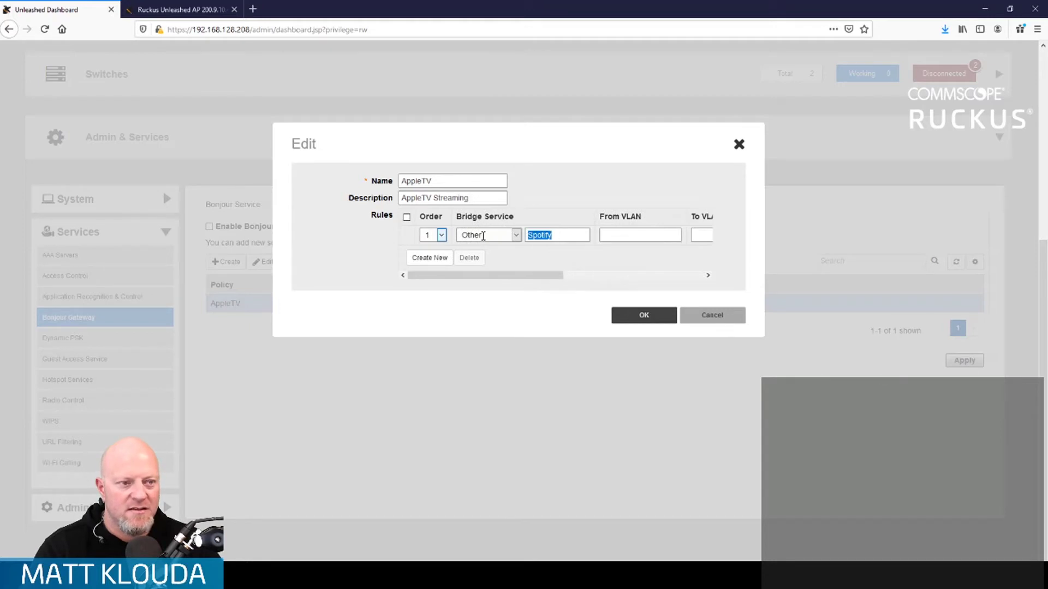
key("BackSpace")
type("TCP:")
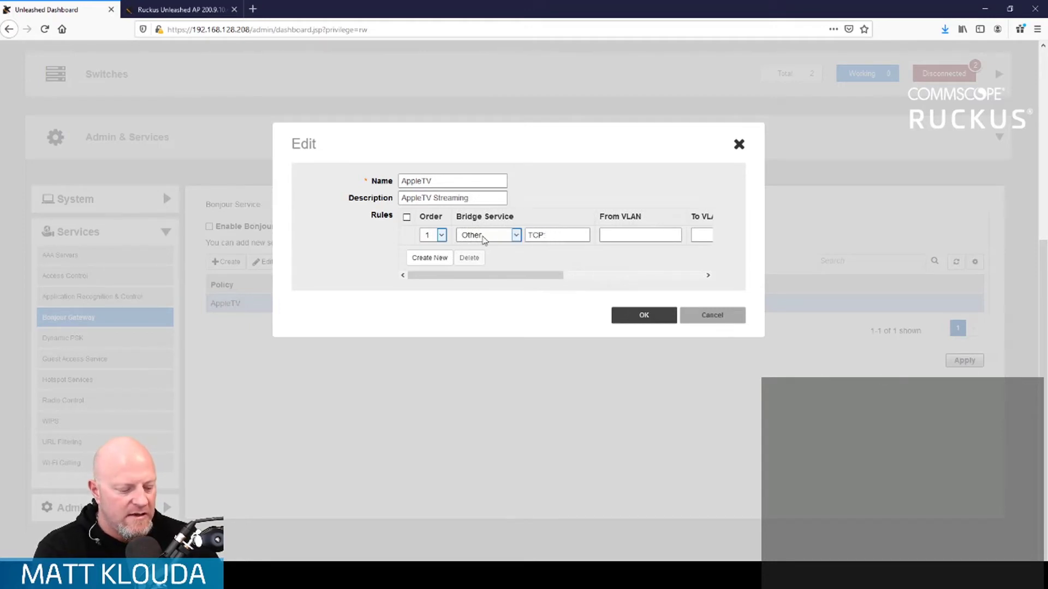
type("8884")
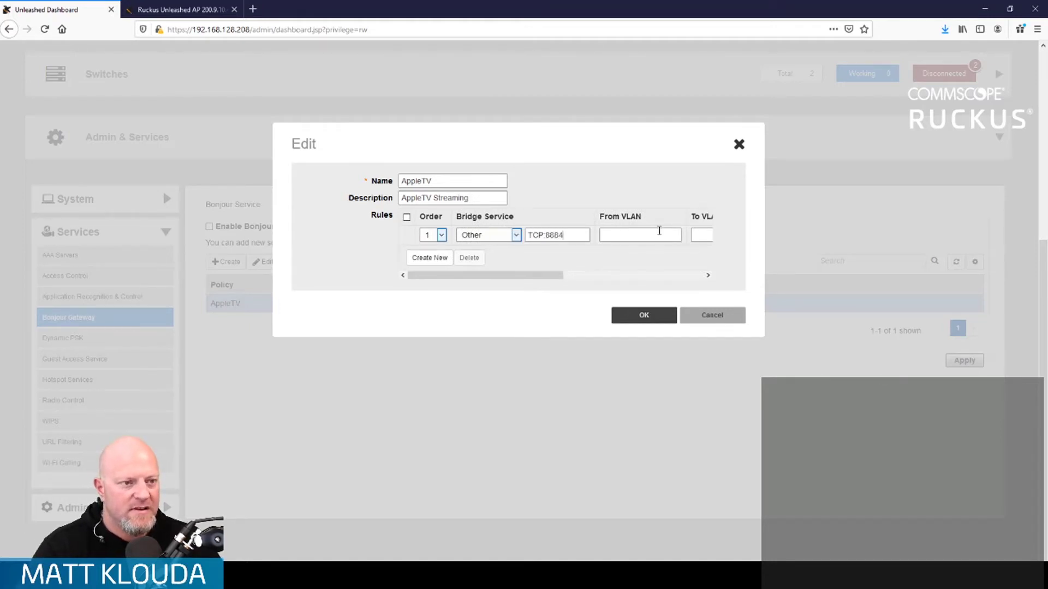
- Set From VLAN 30, To VLAN 10, note 'Spotify', and close the policy editor
left_click(655, 233)
type("30")
key("Tab")
type("10")
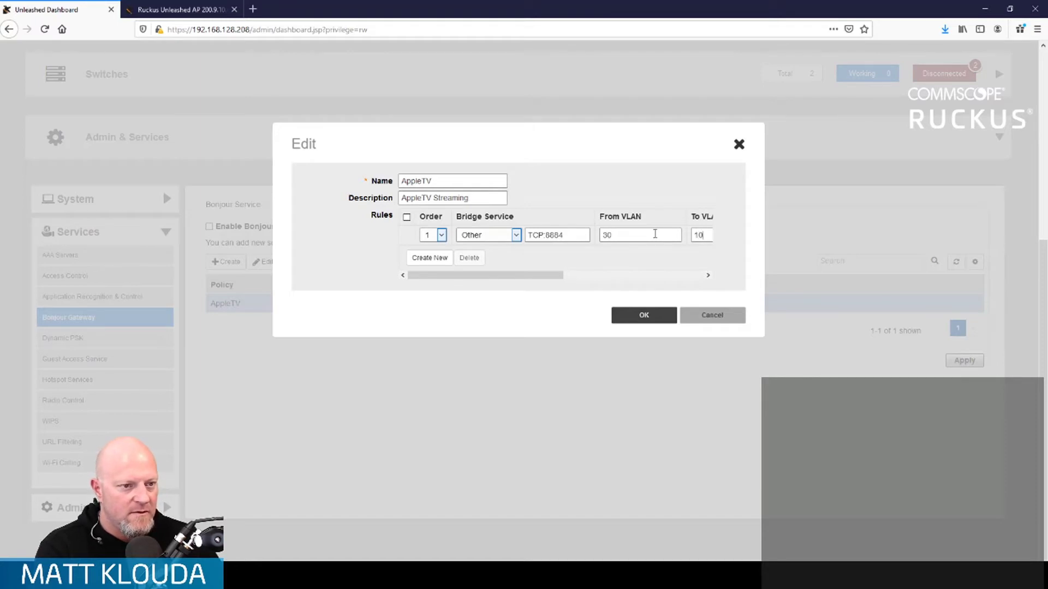
key("Tab")
type("Spotify")
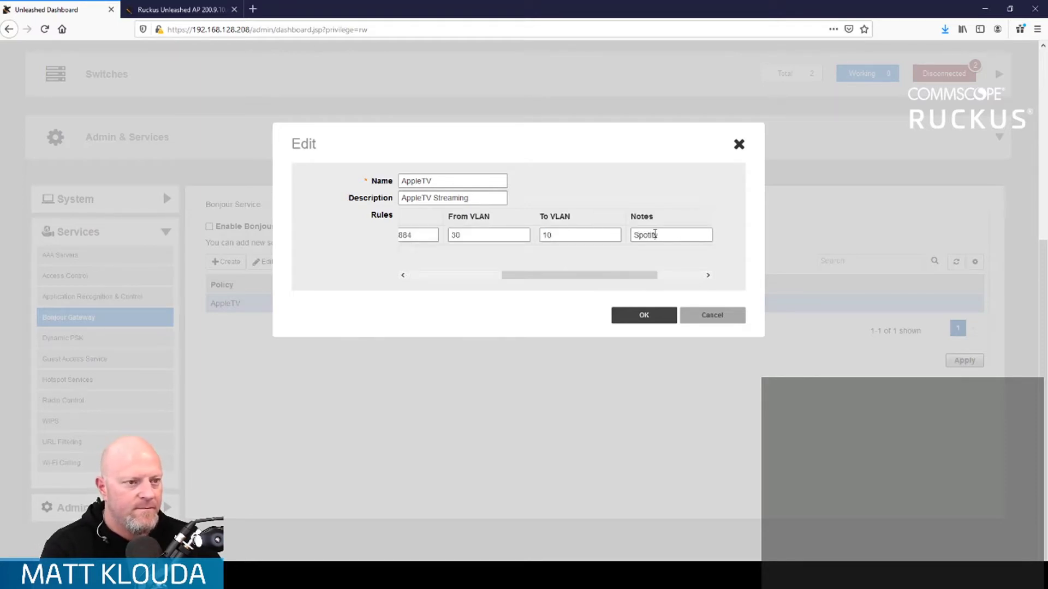
left_click(640, 321)
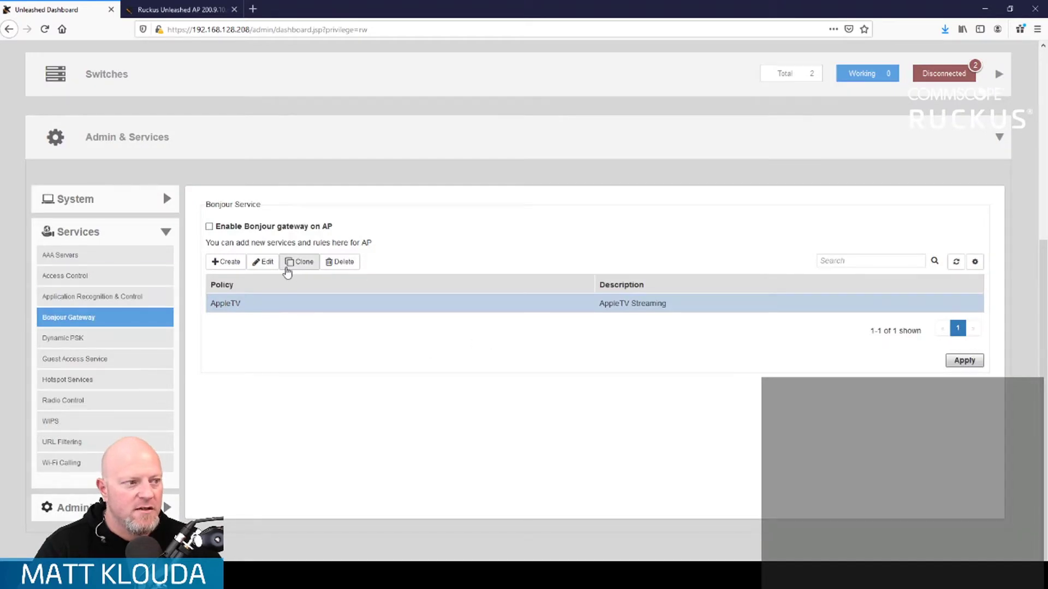
- Reopen the AppleTV policy and save a new rule bridging Apple TV from VLAN 40 to VLAN 10
left_click(264, 261)
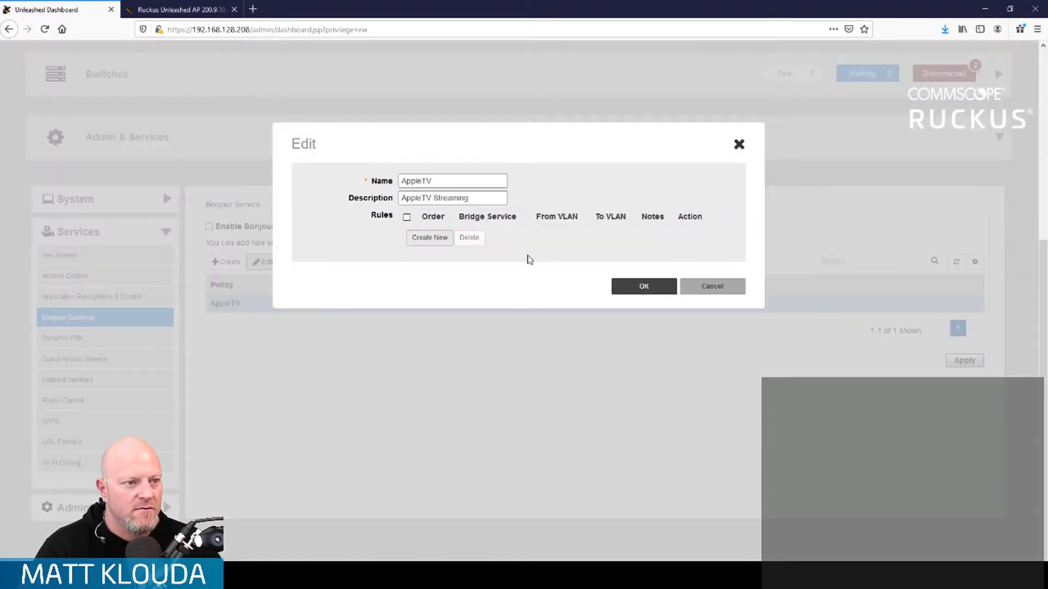
left_click(713, 289)
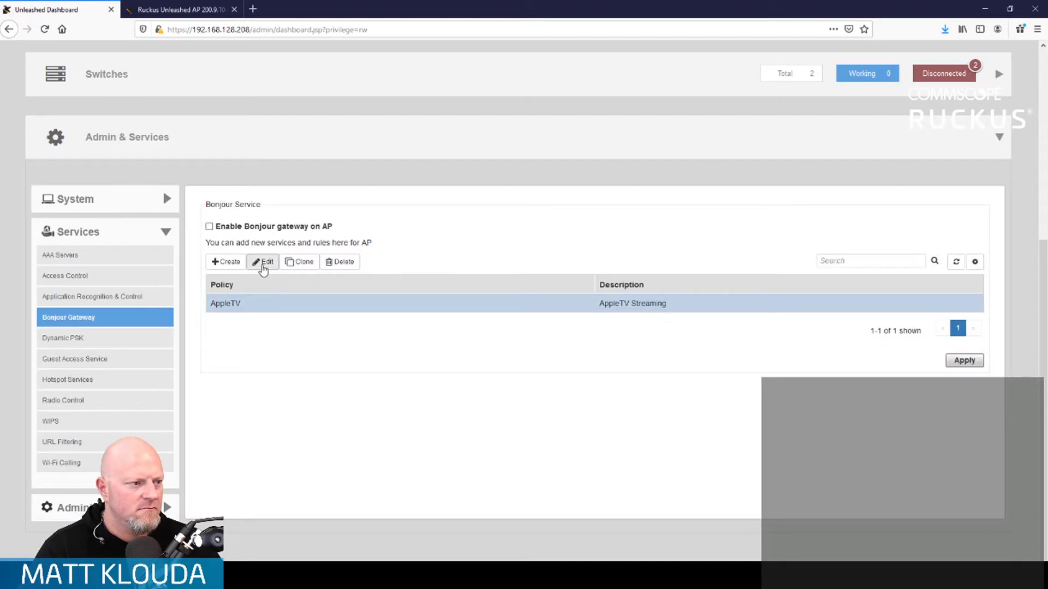
left_click(263, 262)
left_click(428, 238)
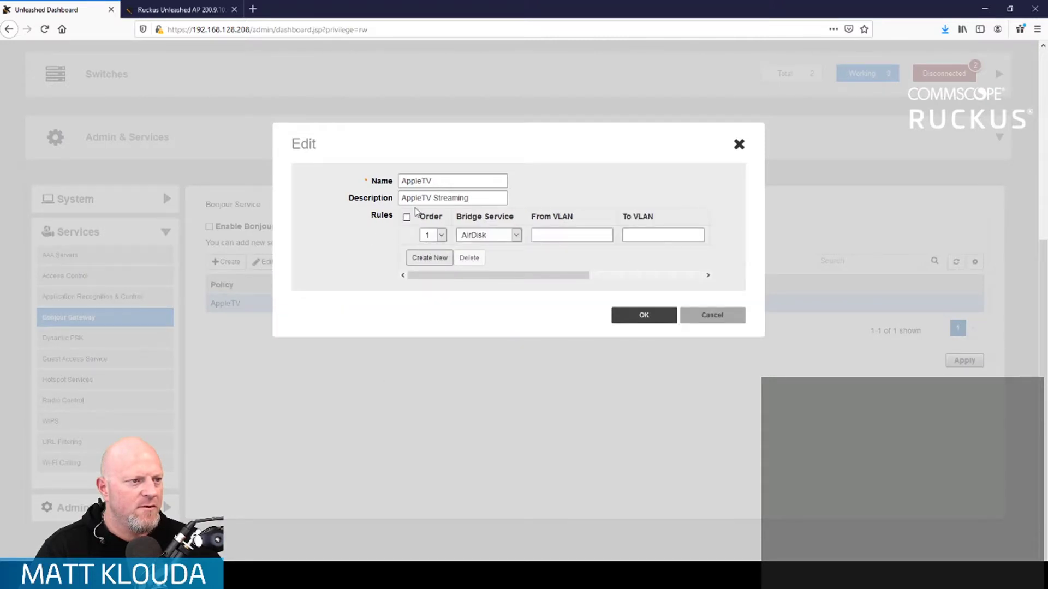
left_click(499, 236)
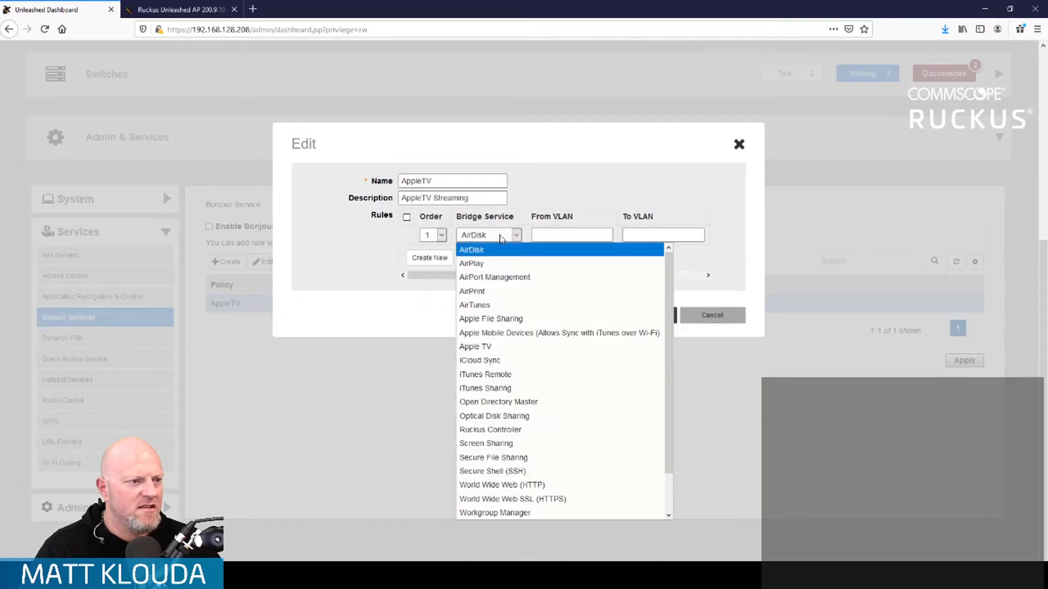
left_click(480, 347)
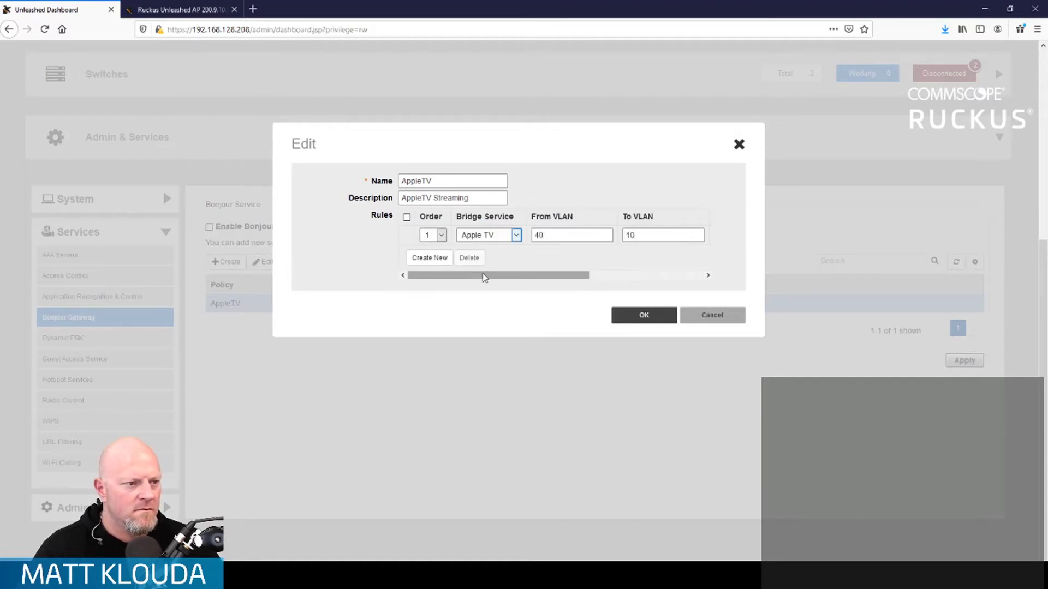
left_click_drag(484, 277, 641, 279)
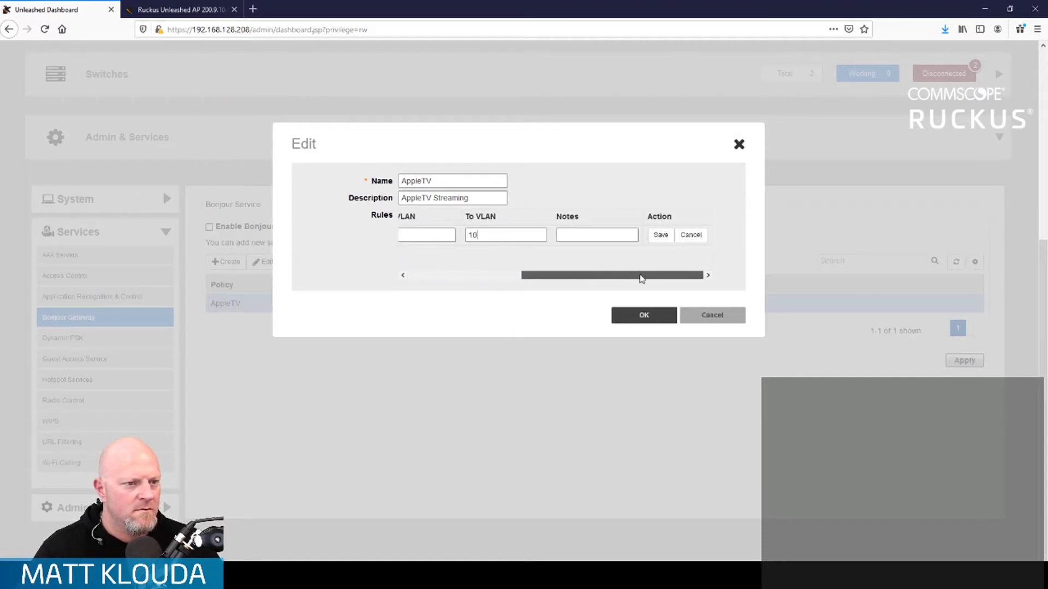
left_click(666, 236)
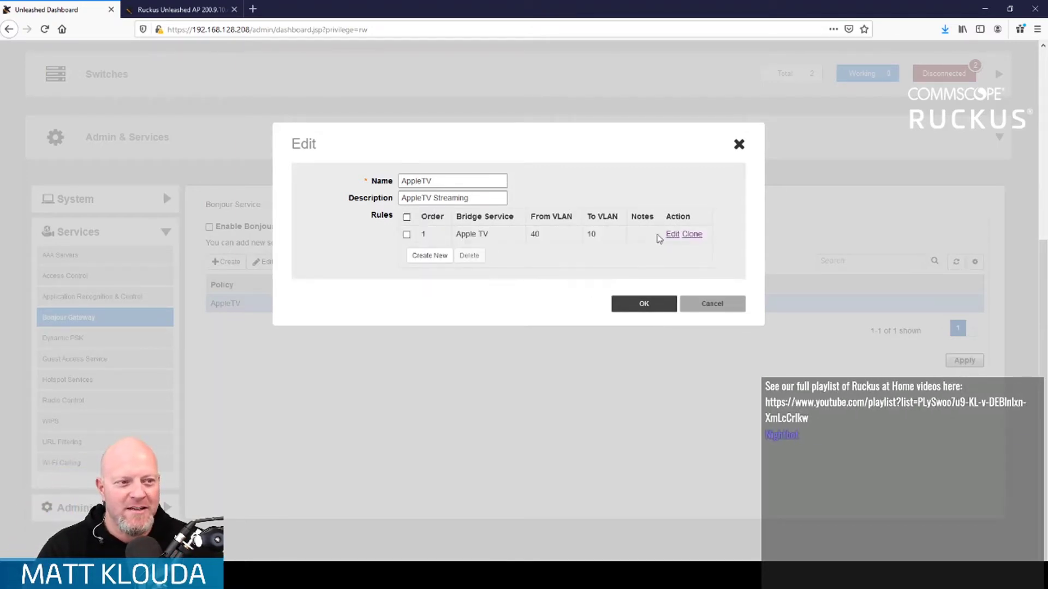
- Add a second rule using the custom Other bridge service
left_click(429, 256)
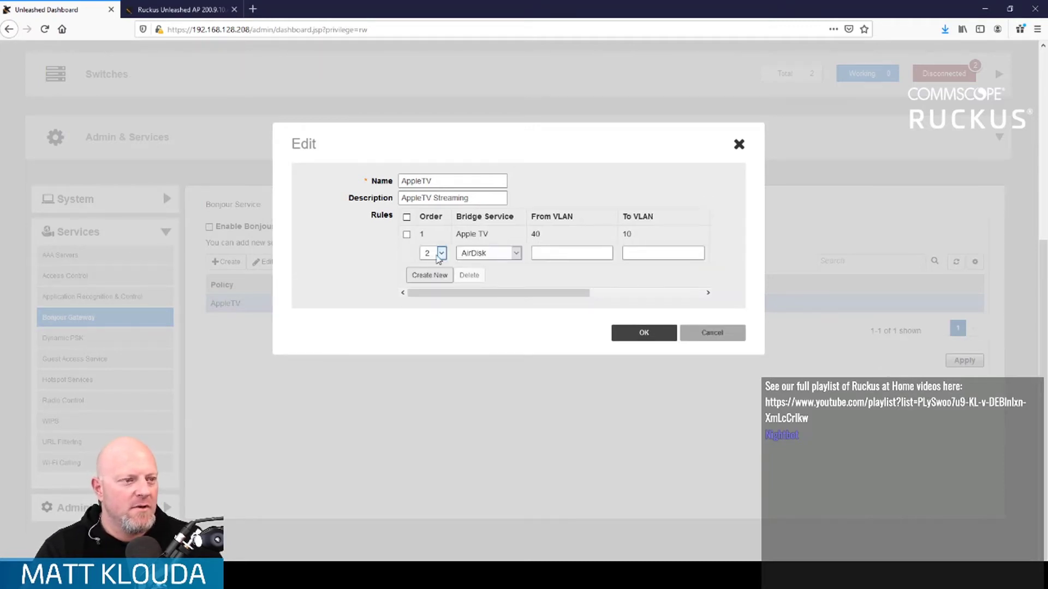
left_click(497, 255)
scroll(518, 391, "down", 1)
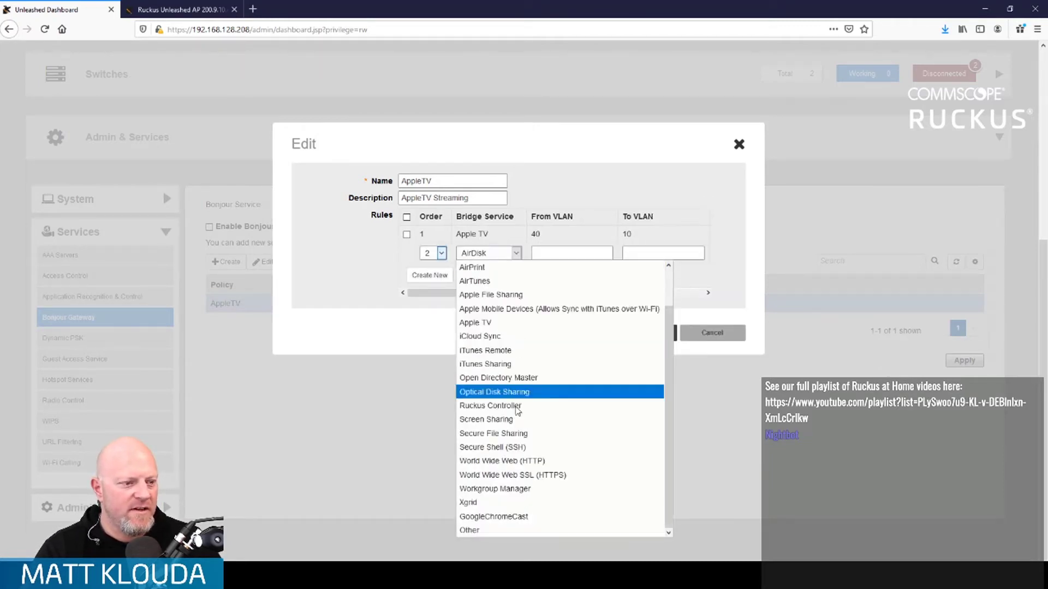
left_click(494, 534)
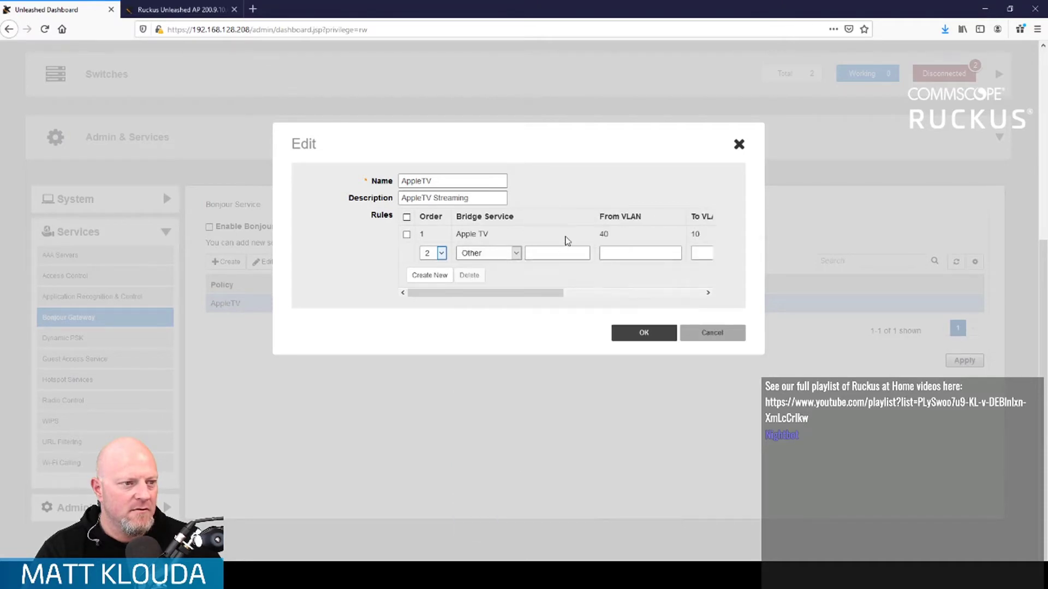
- Enter service TCP:5353, VLAN 40 to VLAN 10, note 'Spotify', and try saving the rule
left_click(558, 252)
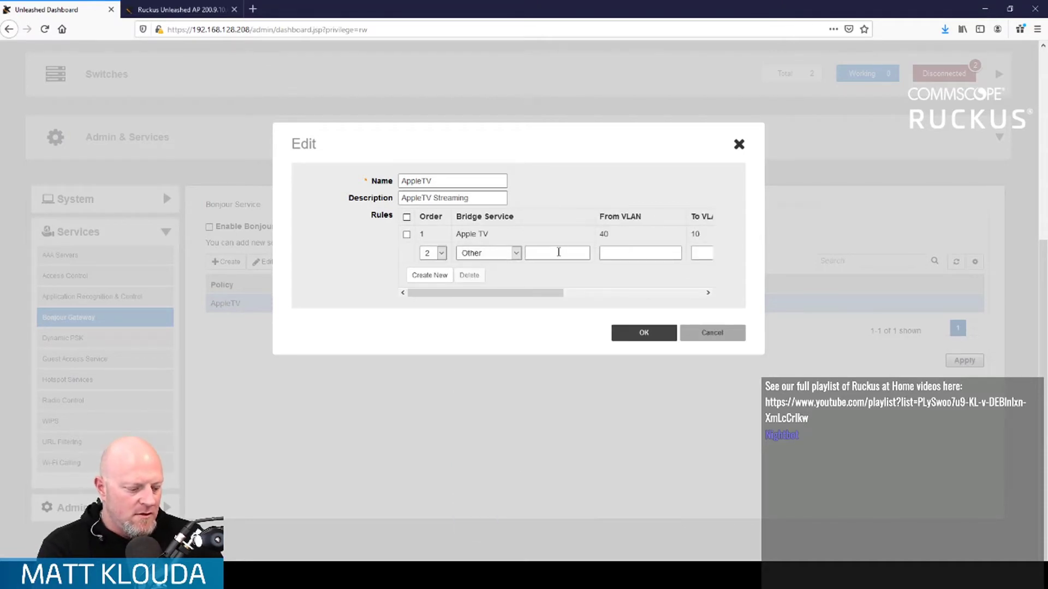
type("TCP:5353")
key("Tab")
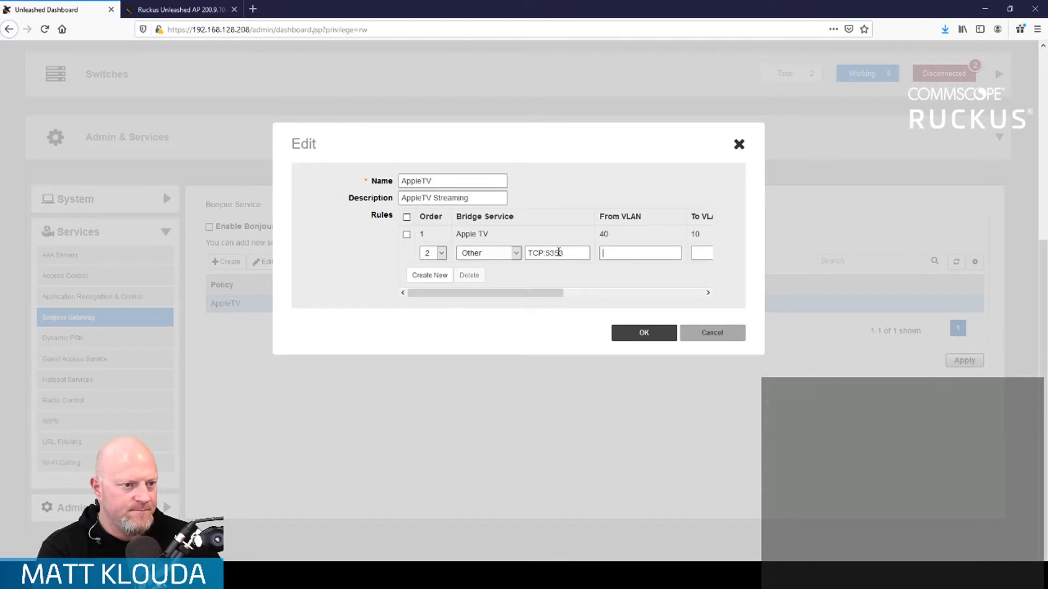
type("40")
key("Tab")
type("10")
key("Tab")
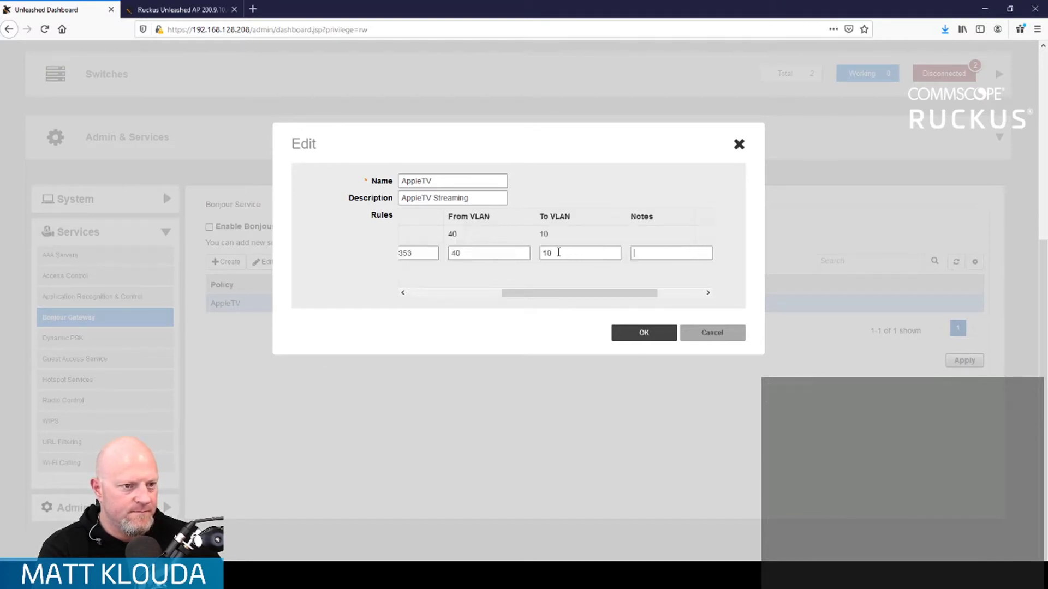
type("Spotify")
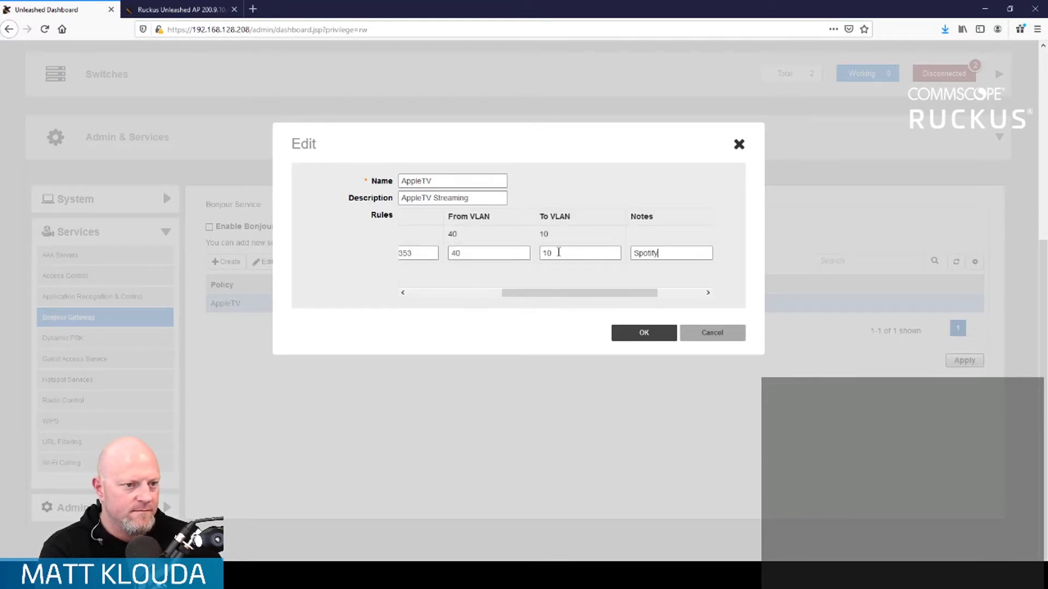
left_click_drag(627, 293, 701, 293)
left_click(662, 255)
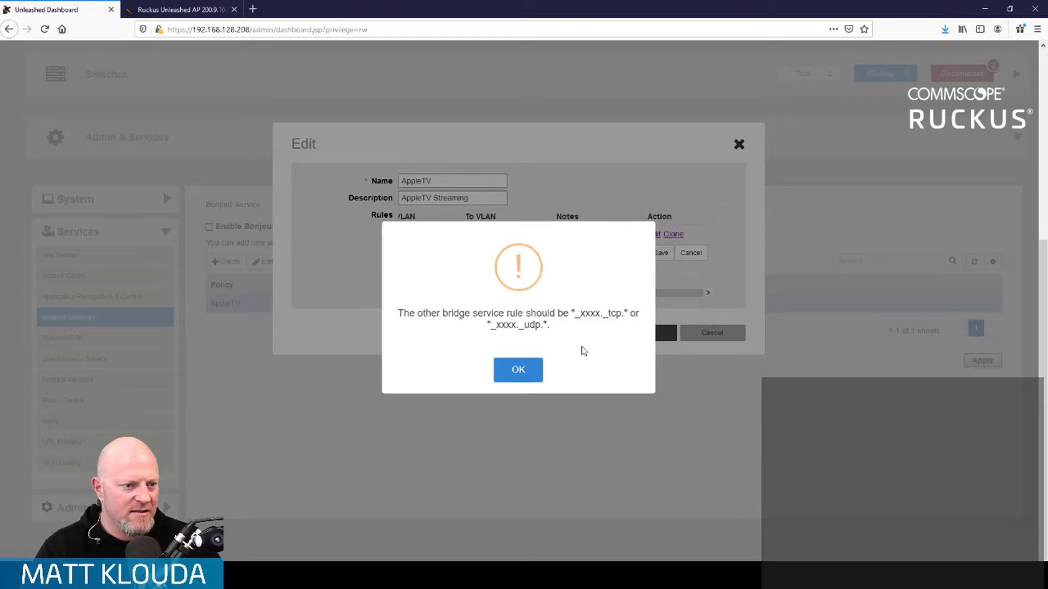
- Dismiss the format warning, replace TCP:5353 with 53253._tcp, and retry saving
left_click(527, 373)
left_click_drag(620, 297, 481, 302)
triple_click(552, 255)
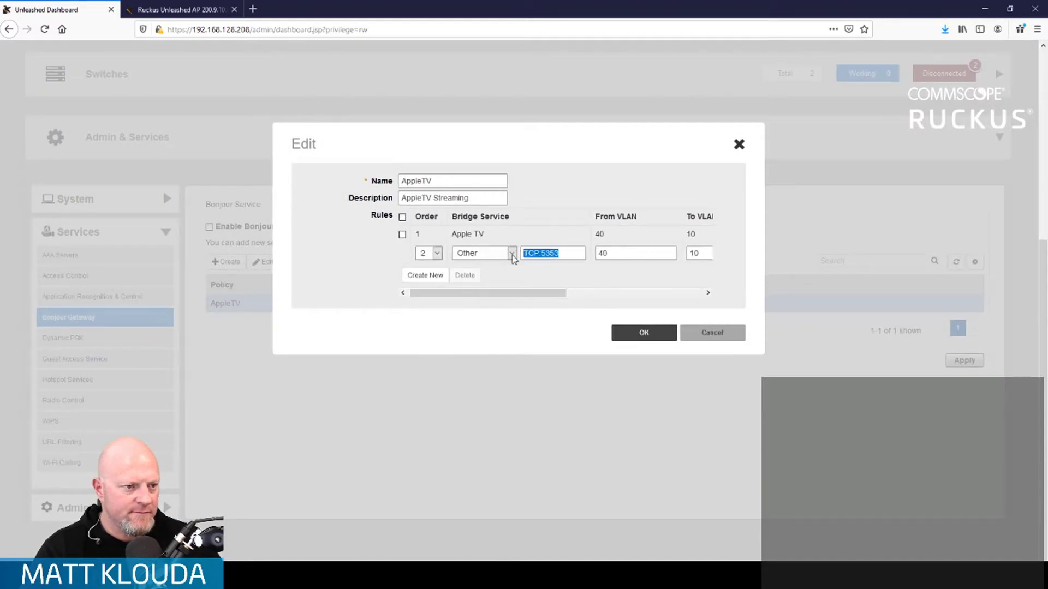
type("532")
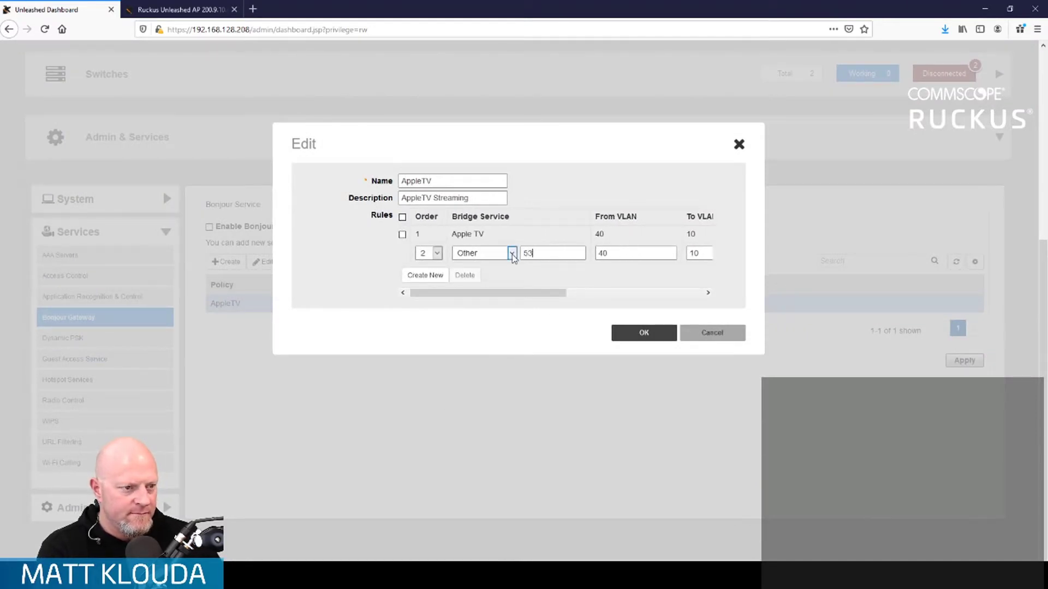
type("53._t")
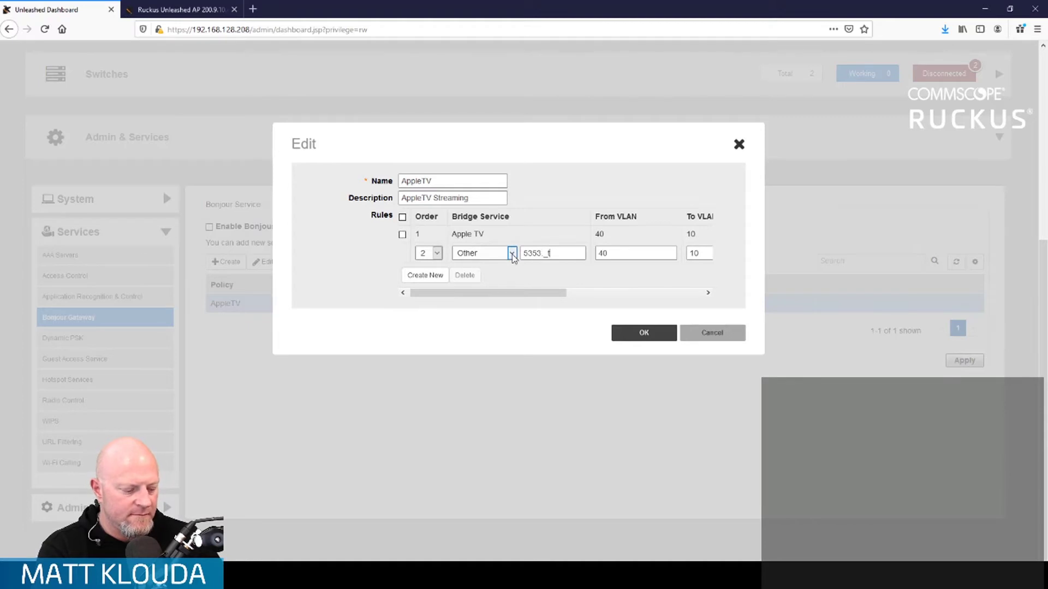
type("cp")
left_click_drag(532, 294, 670, 294)
left_click(663, 254)
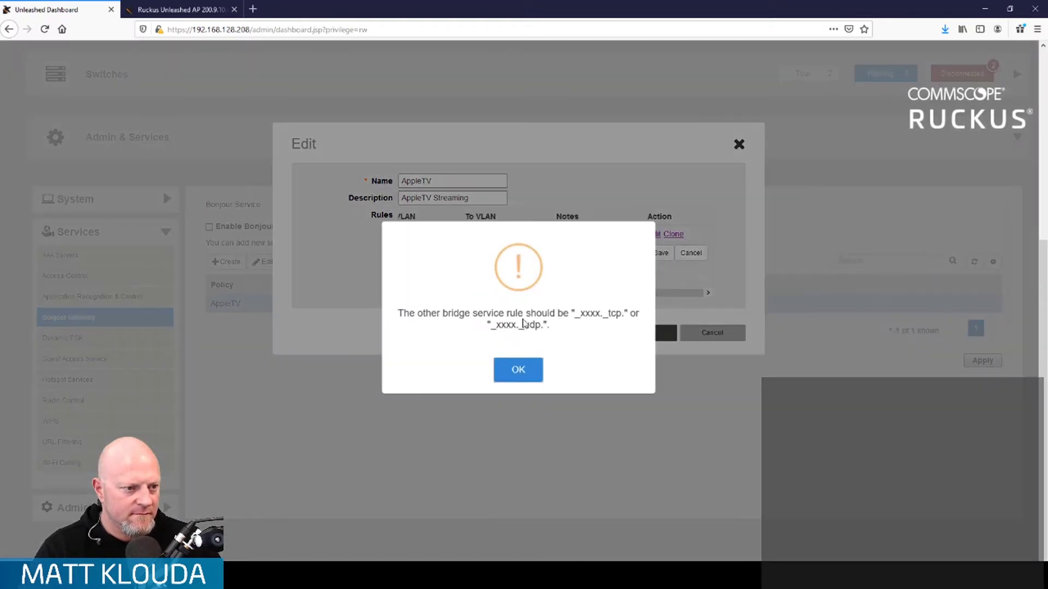
- Correct the service name to _5353._tcp and save rule 2 (VLAN 40 to 10, Spotify)
left_click(518, 373)
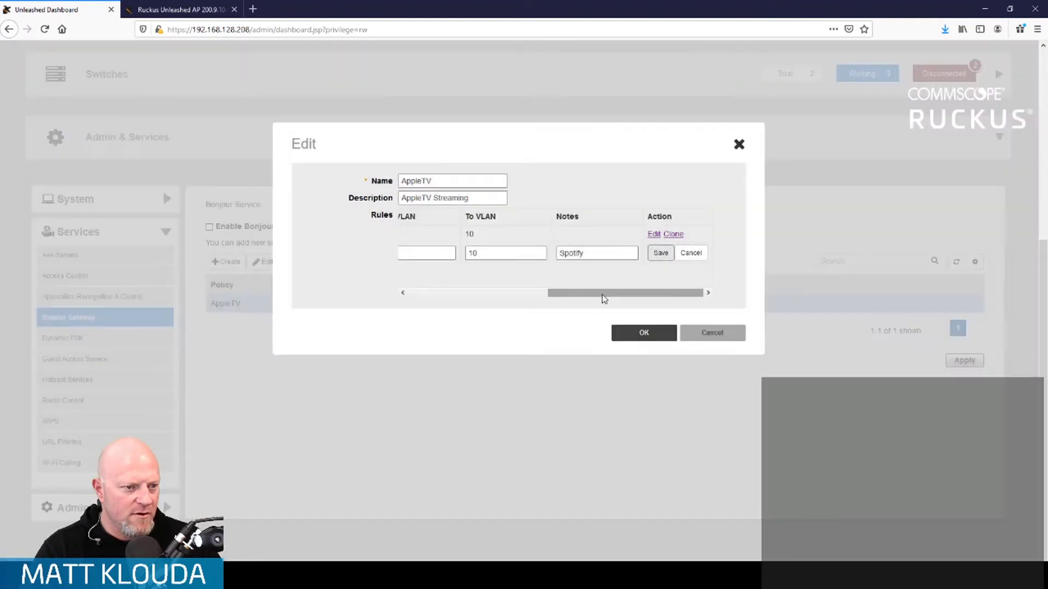
left_click_drag(603, 297, 464, 293)
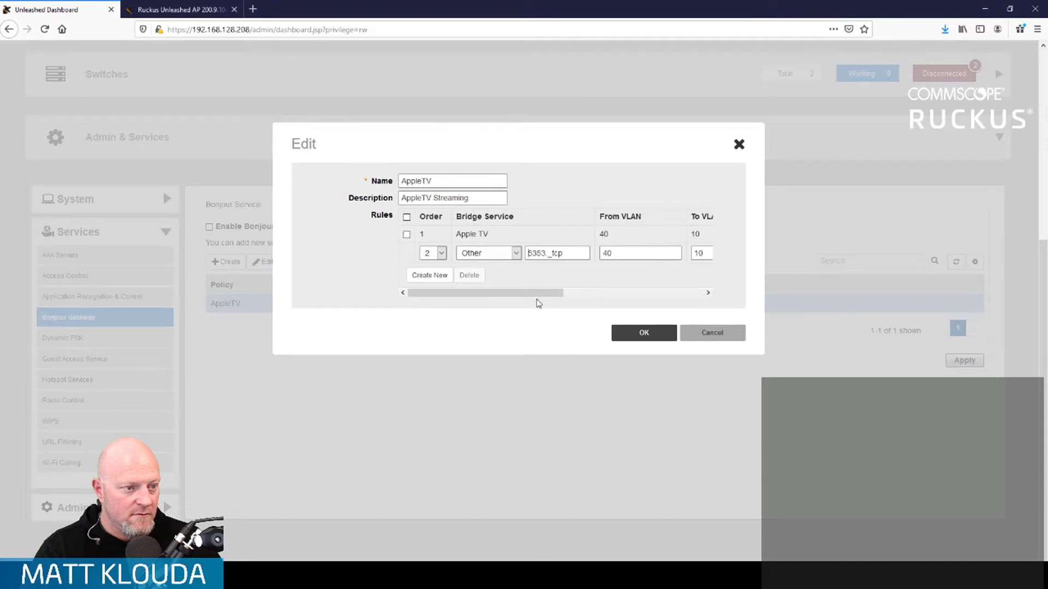
type("_")
left_click_drag(536, 297, 704, 295)
left_click(660, 253)
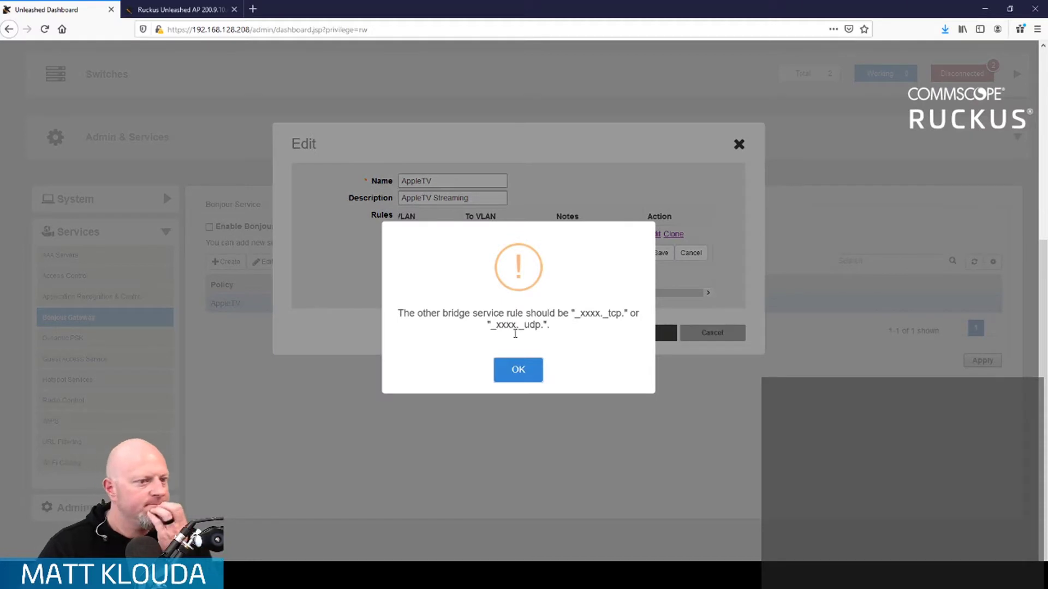
left_click(517, 369)
left_click_drag(599, 296, 480, 298)
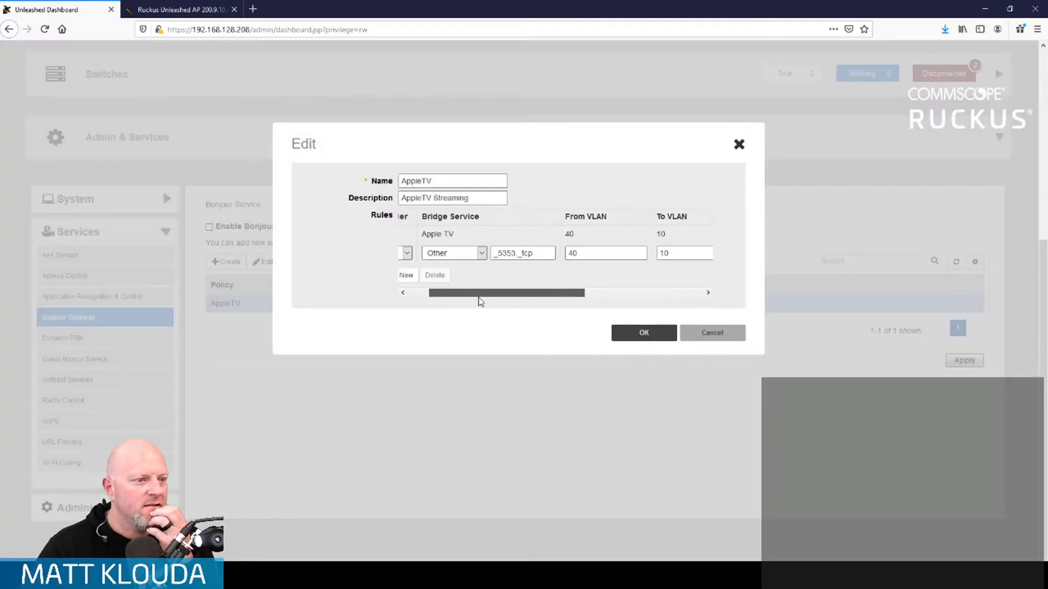
left_click(538, 253)
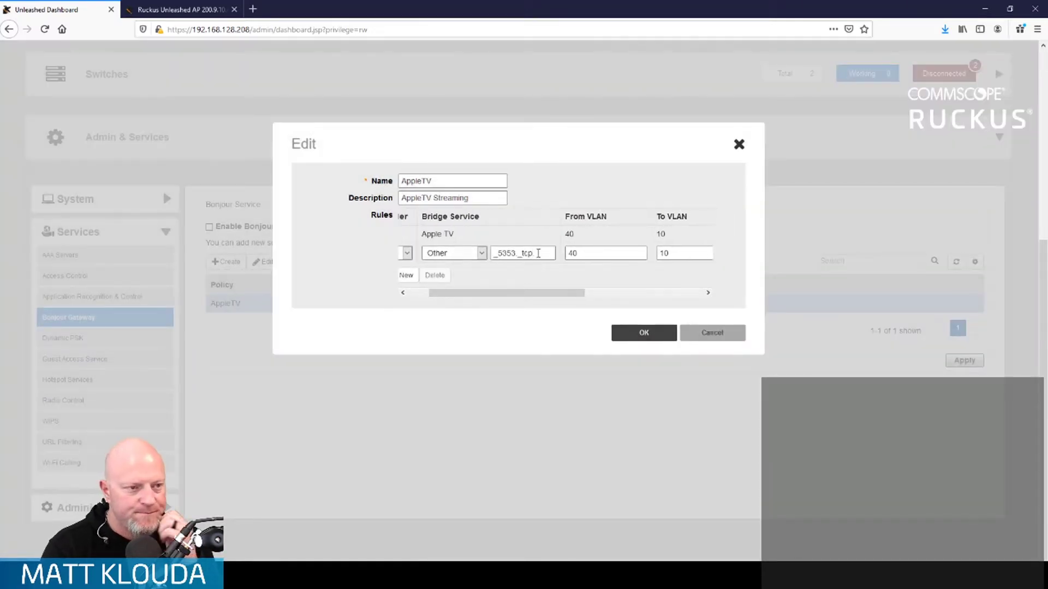
left_click_drag(519, 295, 637, 295)
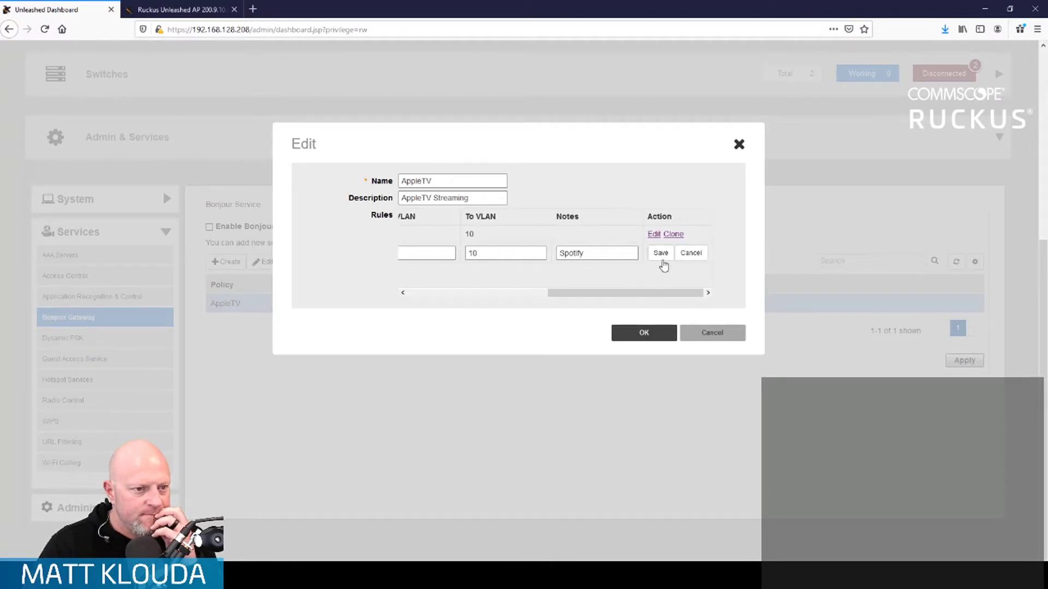
left_click(661, 253)
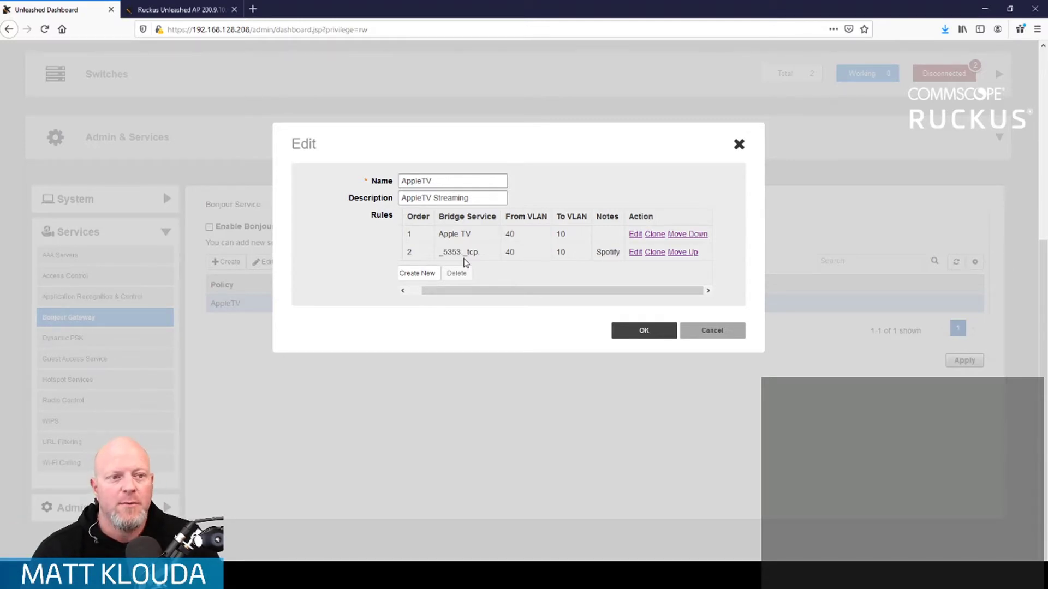
- Close the AppleTV editor with both rules kept and apply the Bonjour Gateway changes
left_click(643, 332)
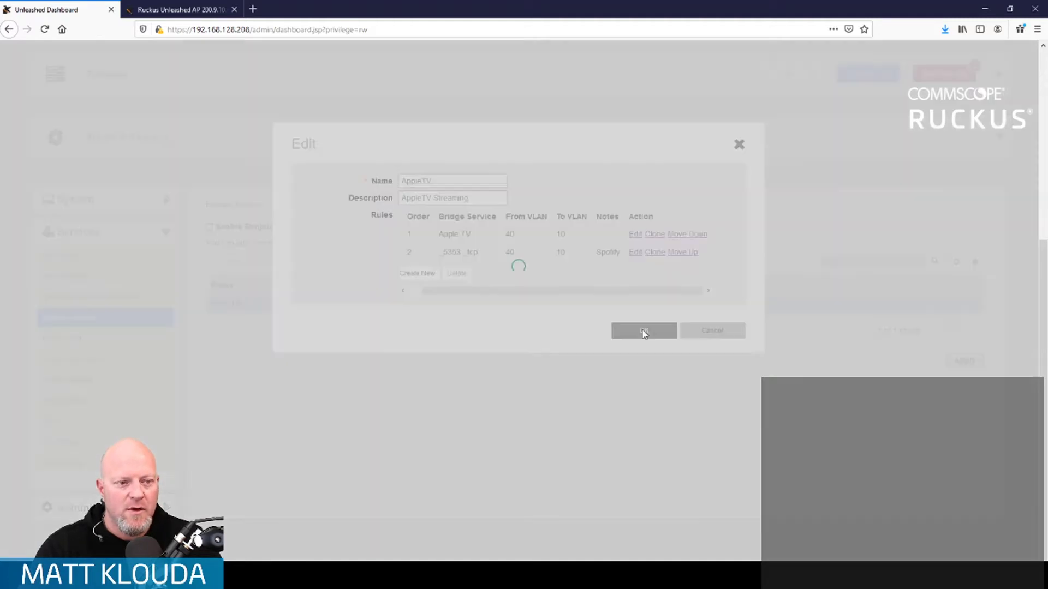
left_click(963, 360)
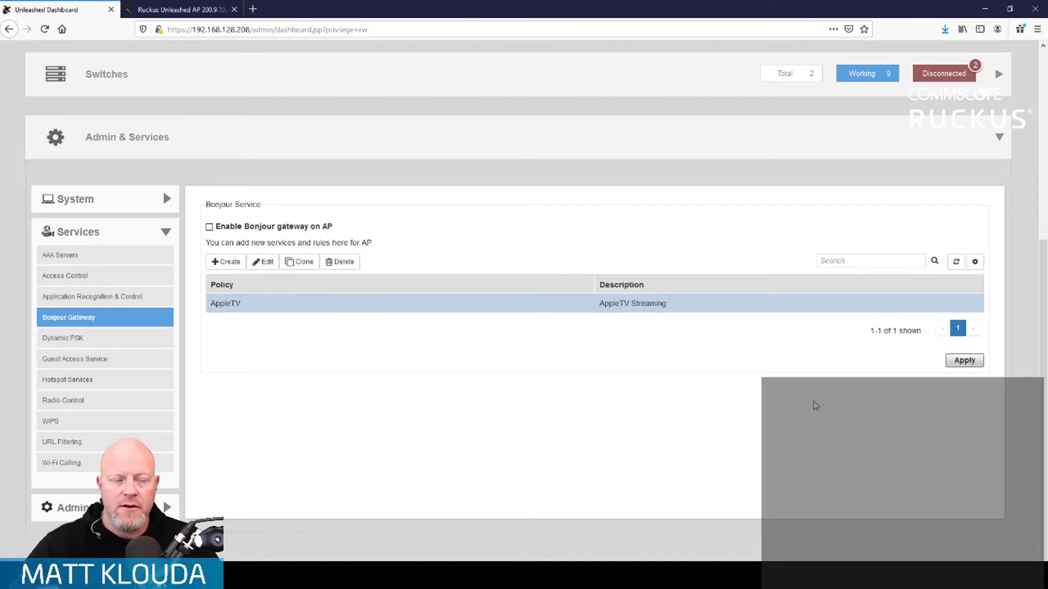
- Tick 'Enable Bonjour gateway on AP' and apply the setting
scroll(334, 175, "up", 3)
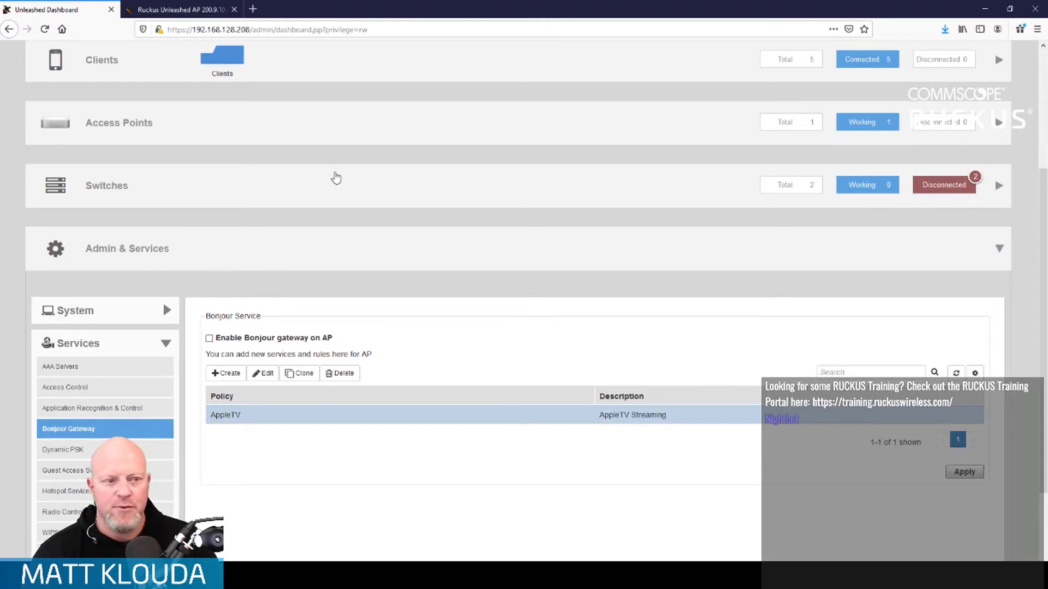
left_click(210, 338)
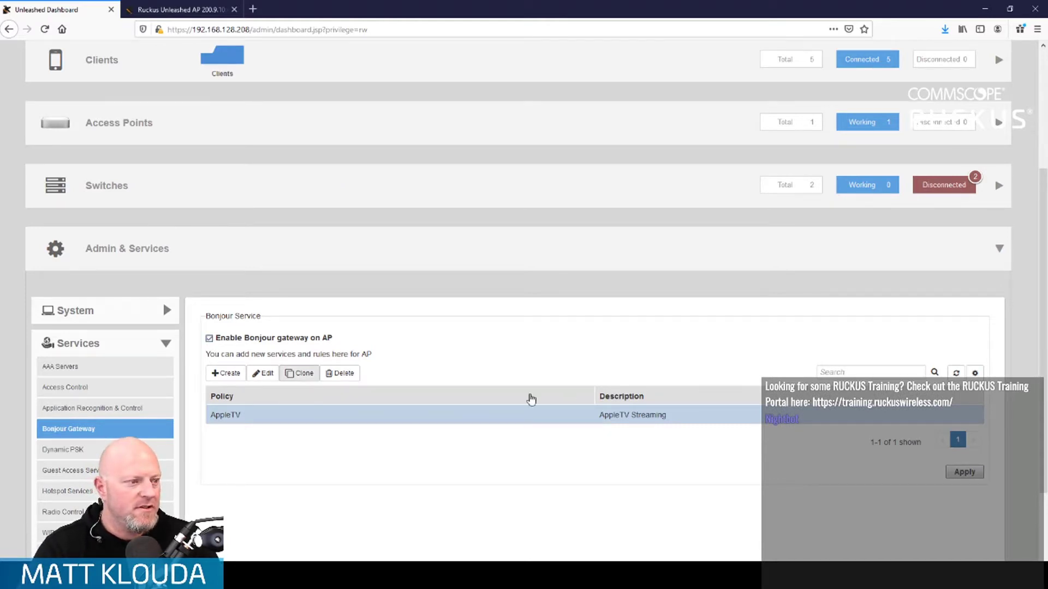
left_click(964, 473)
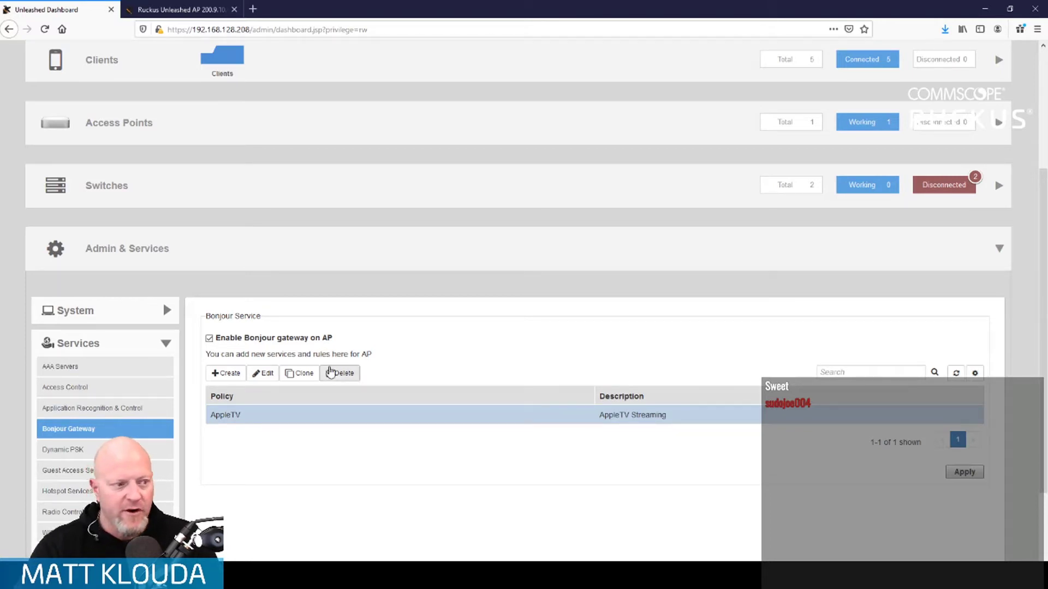
- Reopen the AppleTV policy to review its rules, then close it unchanged
left_click(265, 373)
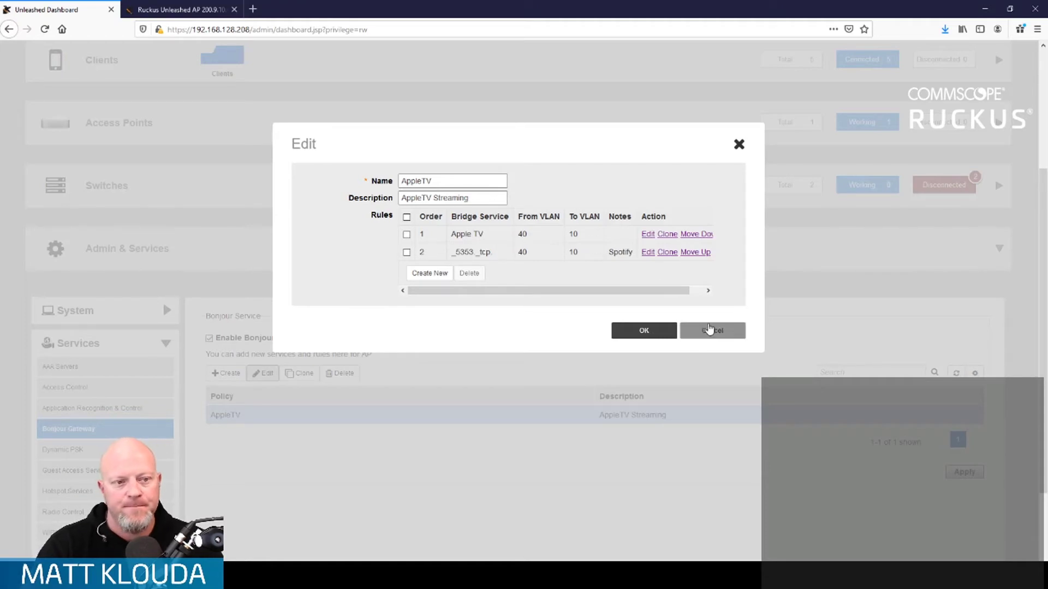
left_click(710, 328)
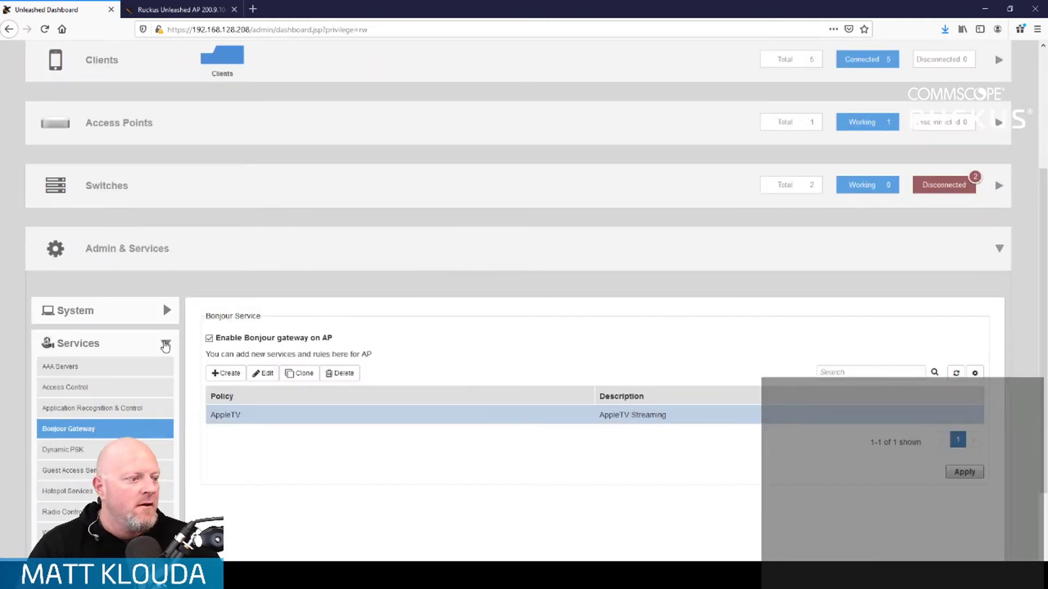
scroll(165, 347, "down", 2)
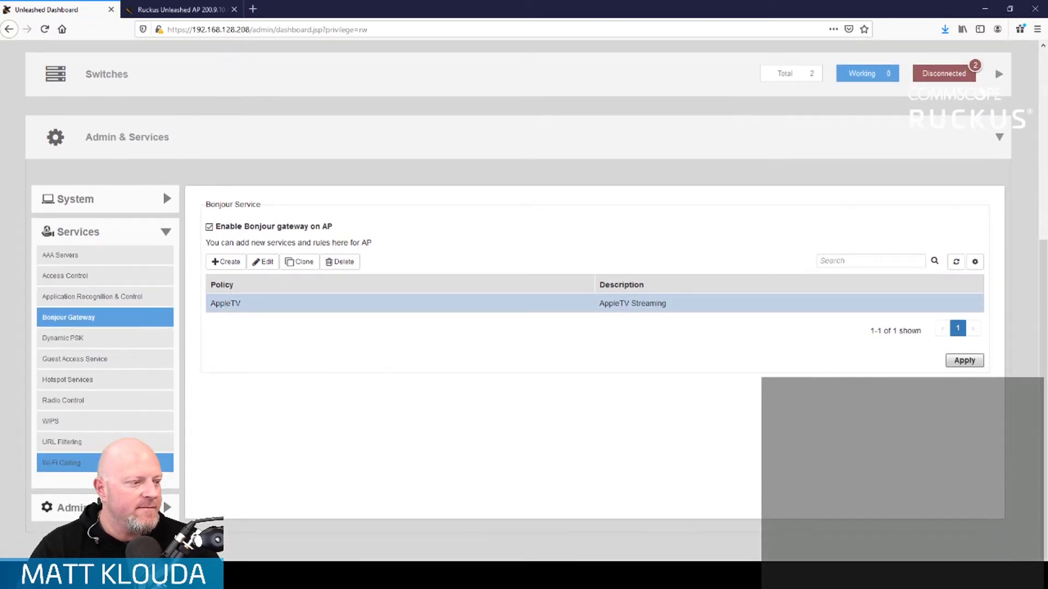
- Go to Services > Wi-Fi Calling, switch to Profiles, and start a new profile
left_click(131, 463)
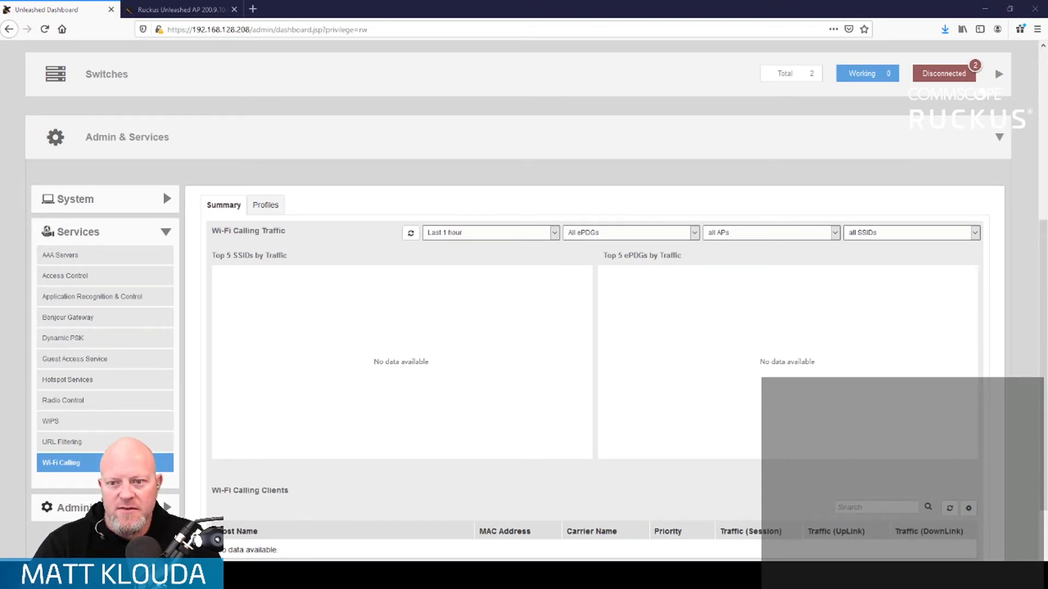
left_click(254, 205)
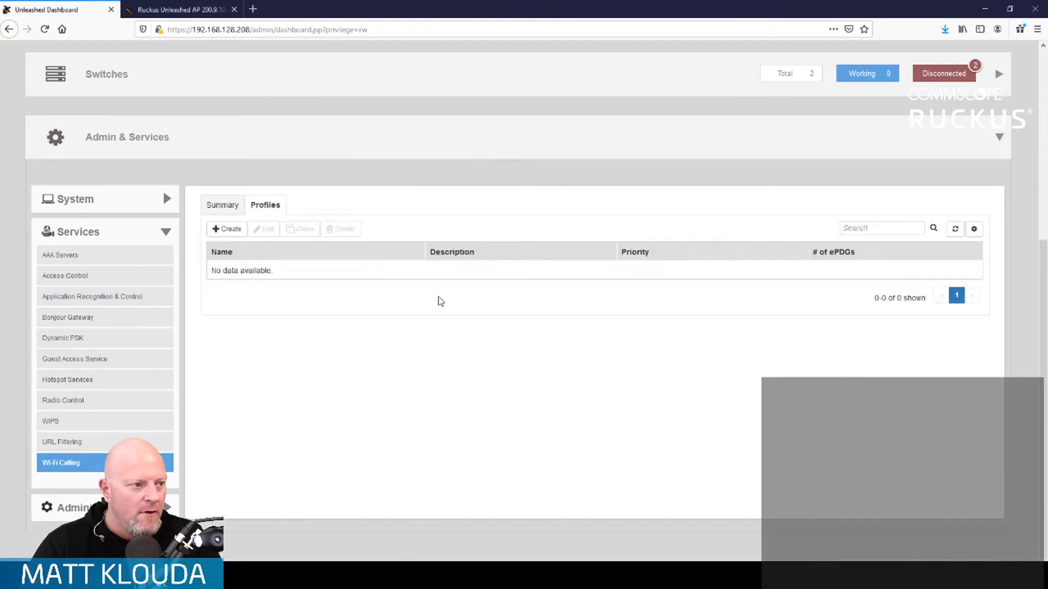
left_click(227, 230)
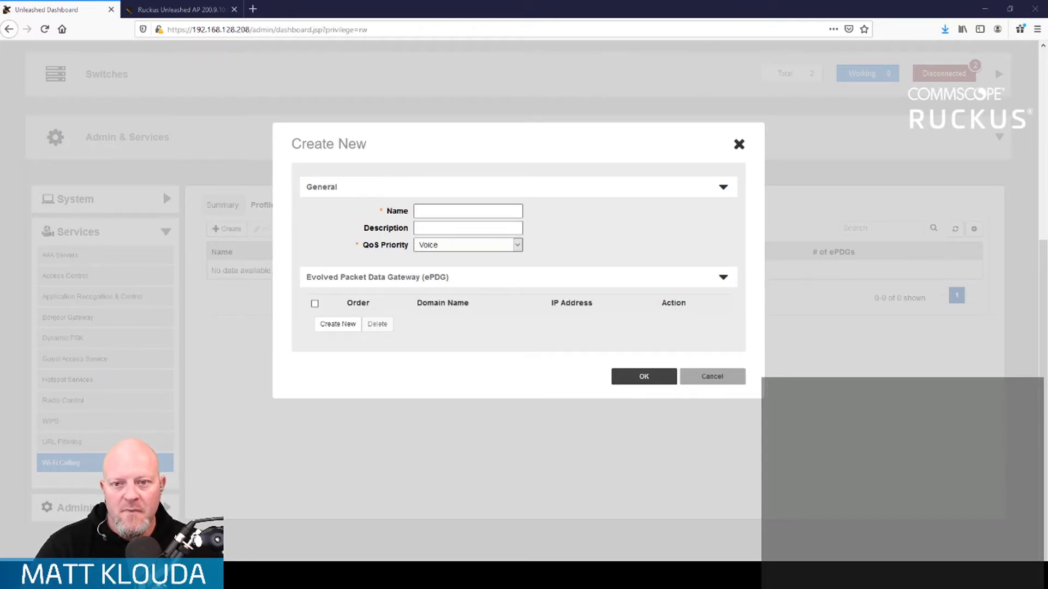
- Name the profile 'ATT Profile', describe it 'ATT Voice Calling URLs', and add ePDG vvm.mobile.att.net
left_click(496, 210)
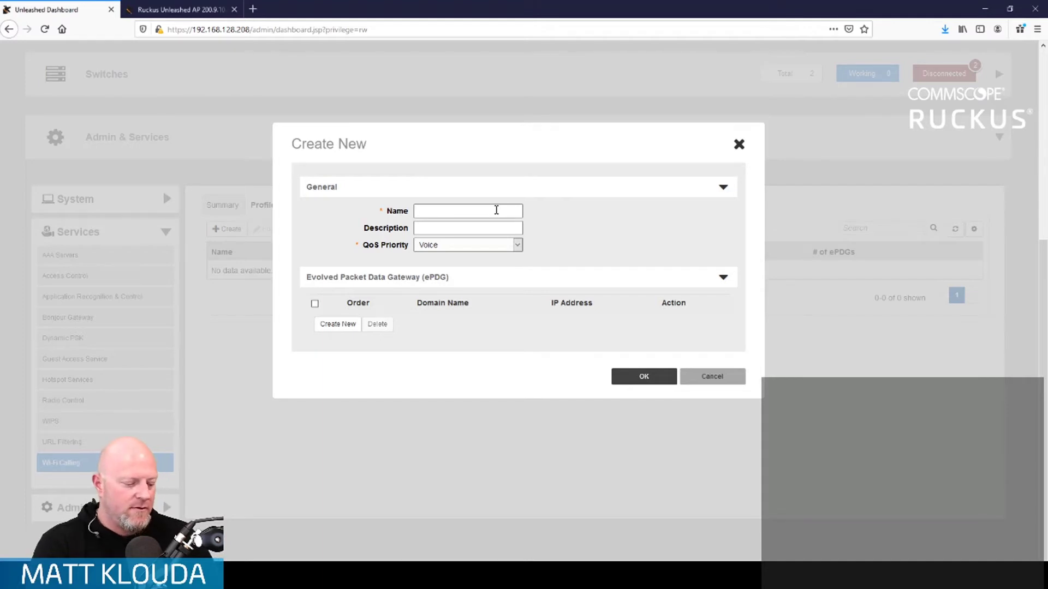
type("ATT Profile")
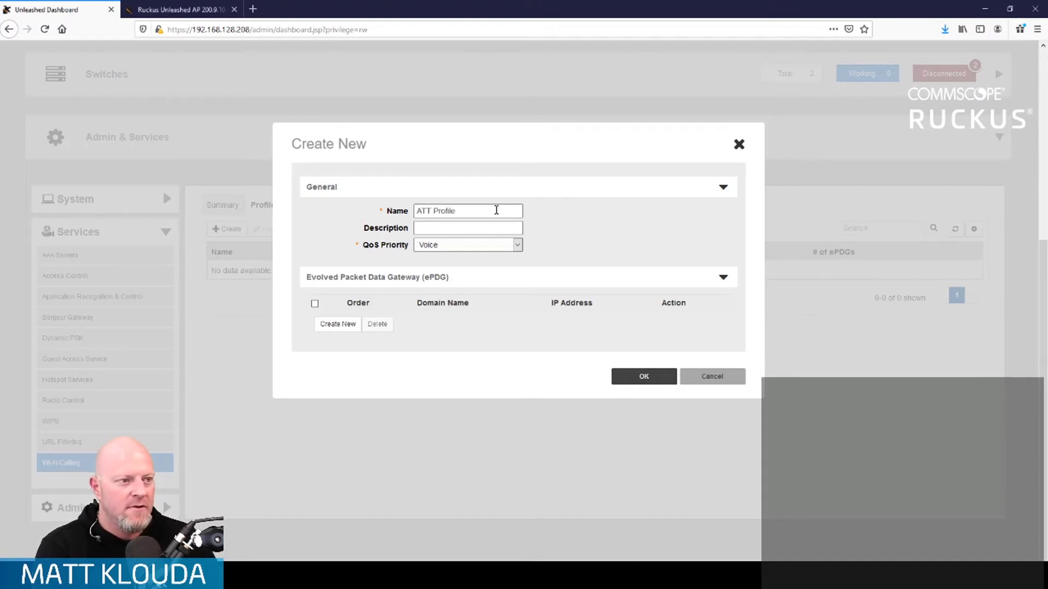
type("A")
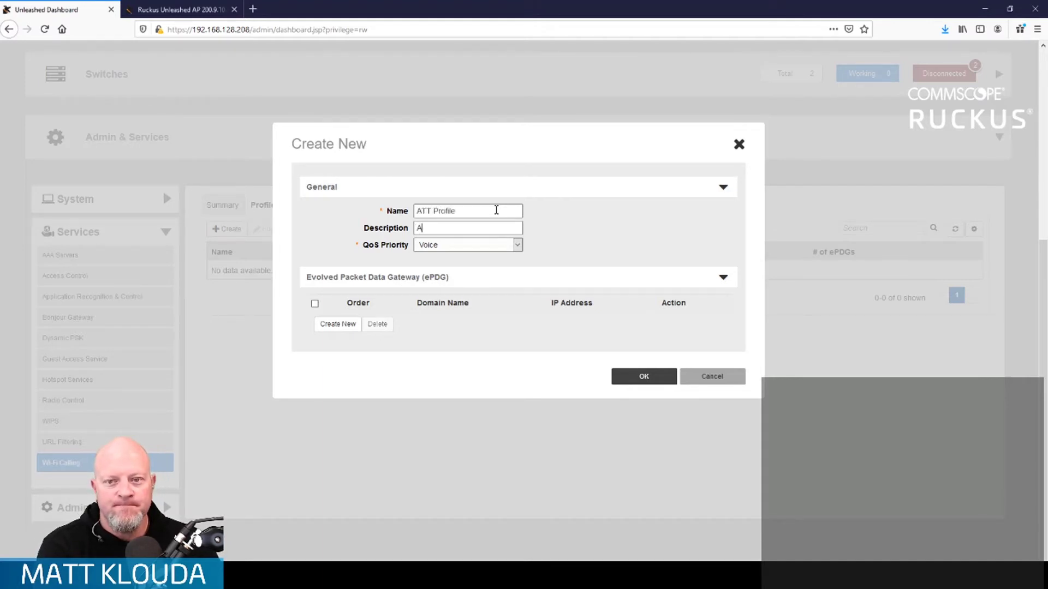
type("TT Voice calling URLs")
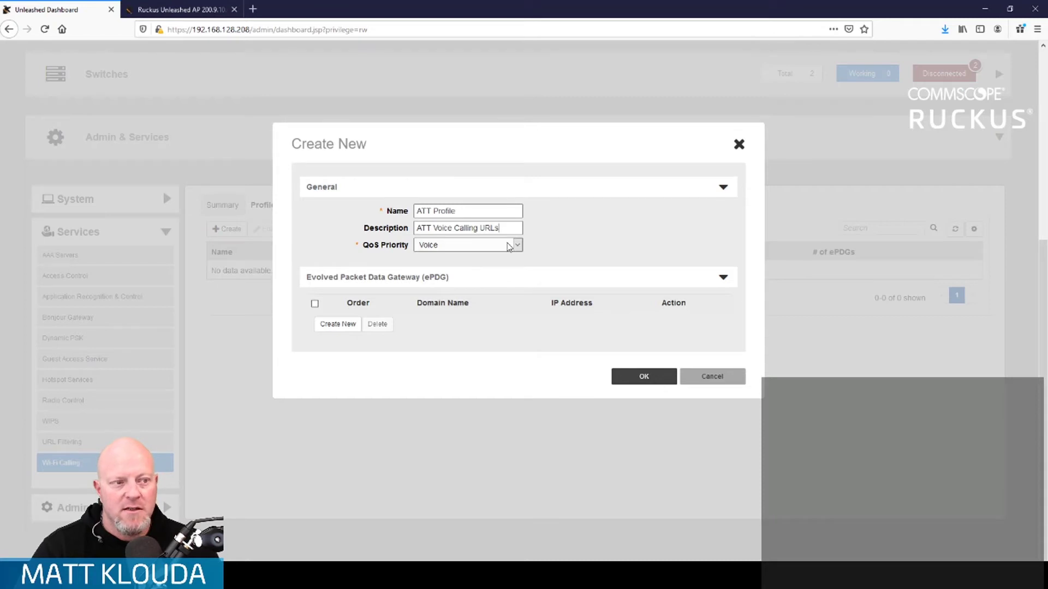
left_click(338, 326)
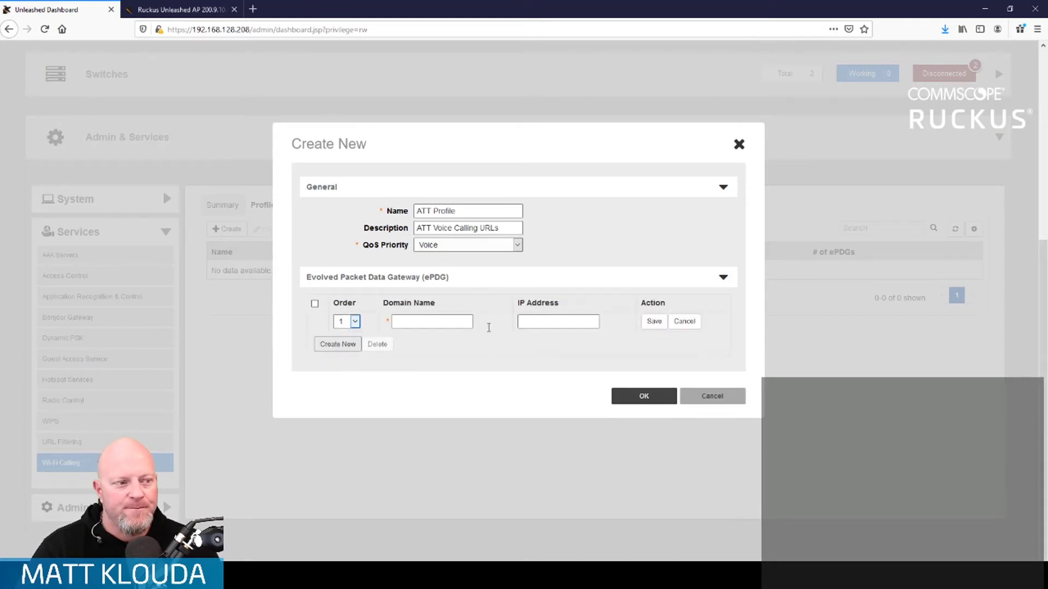
left_click(432, 322)
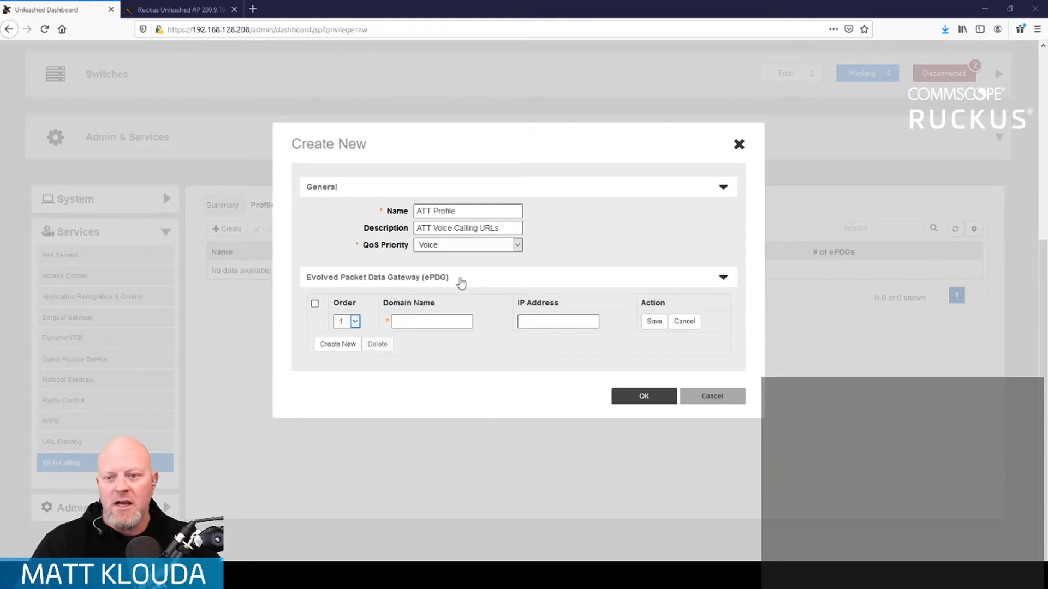
left_click(436, 320)
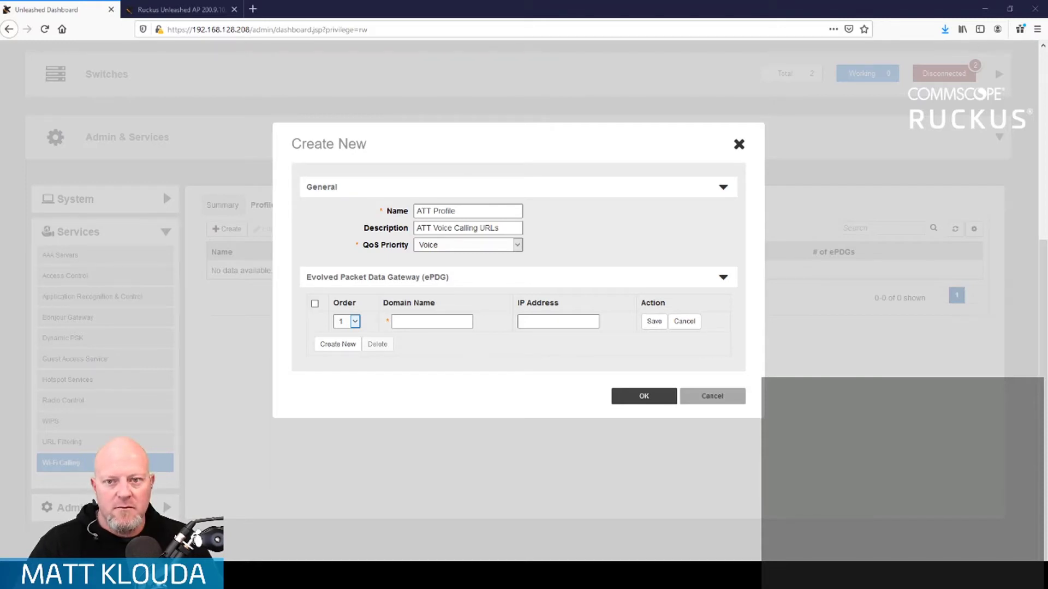
left_click(458, 321)
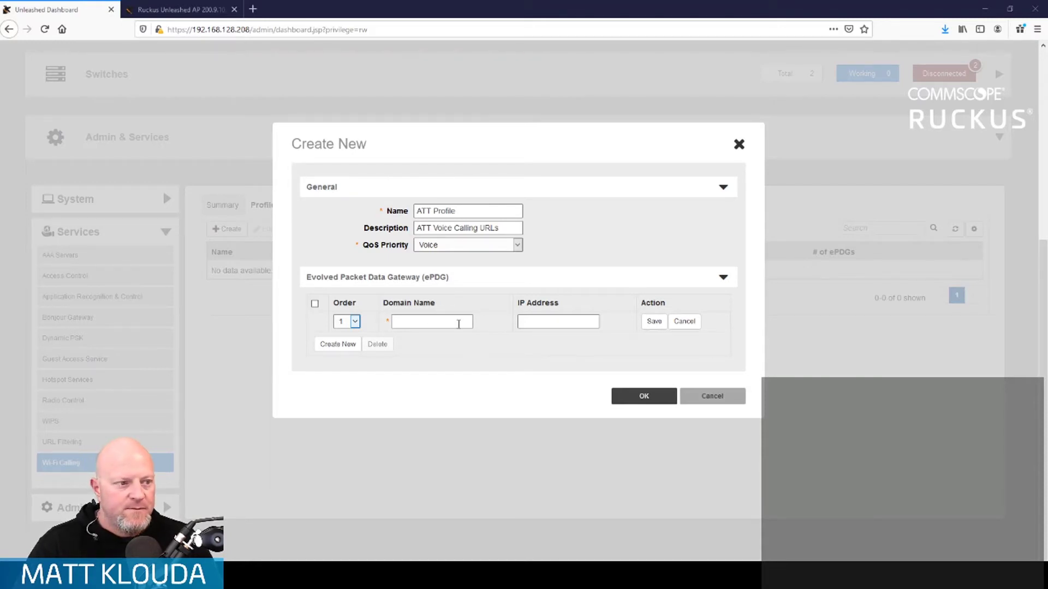
type("vvm.mo")
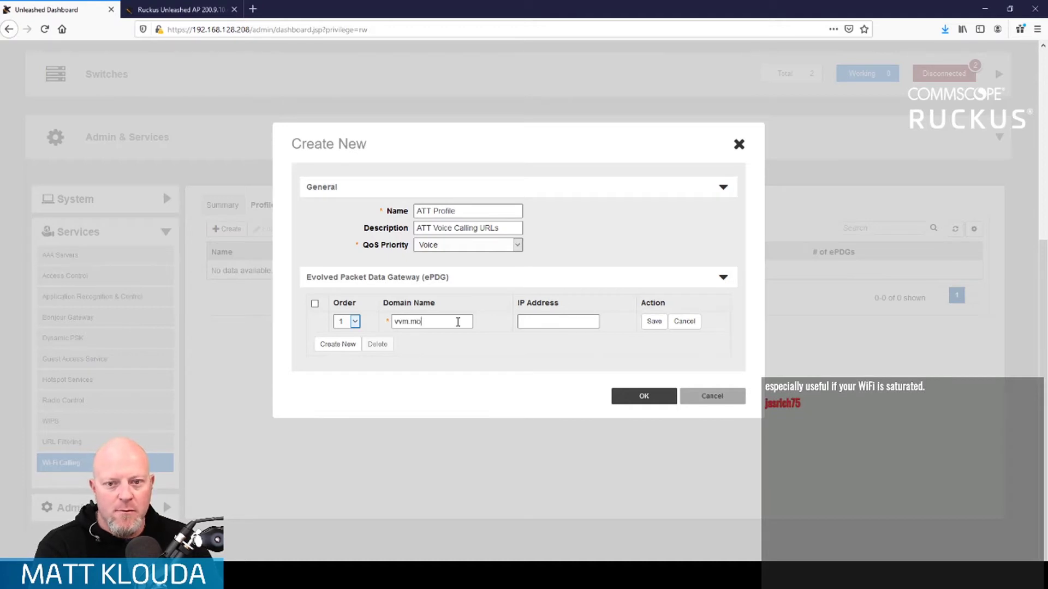
type("bile.att.net")
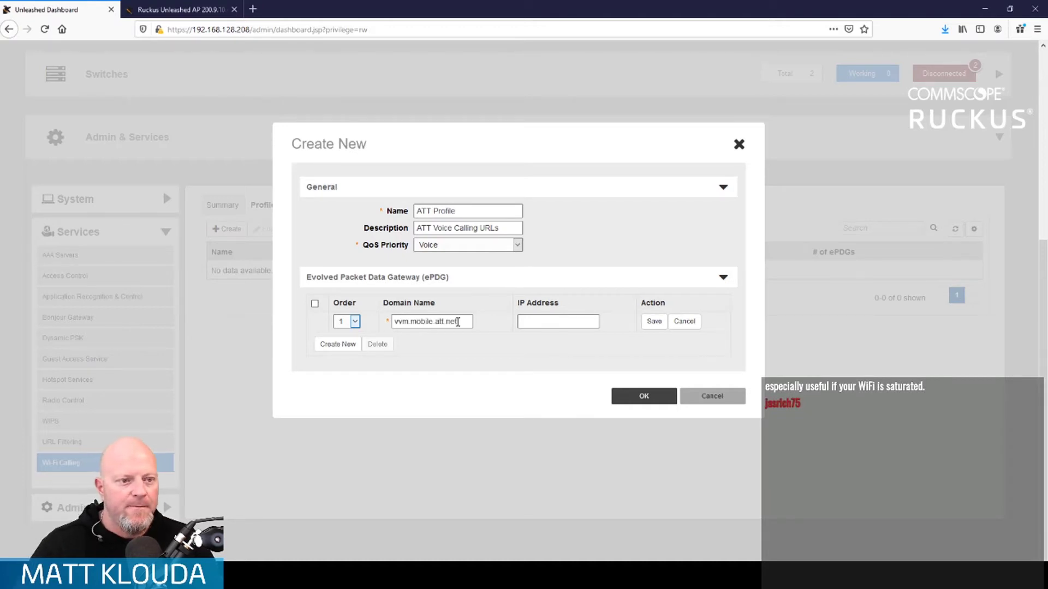
left_click(658, 324)
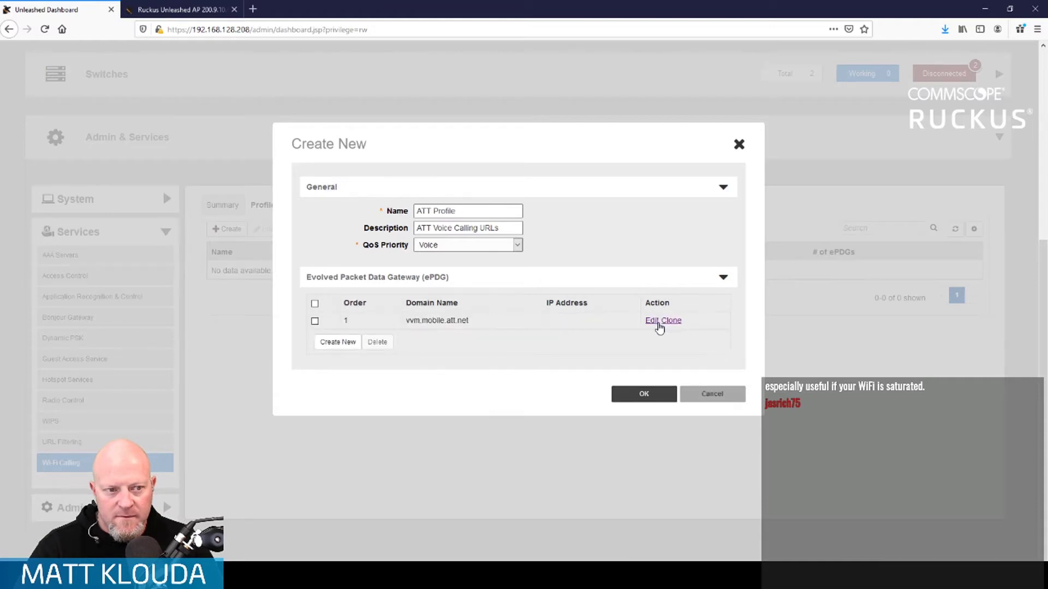
- Add ePDG domains sentitlement2.mobile.att.net and epdg.epc.att.net, then save the ATT Profile
left_click(338, 343)
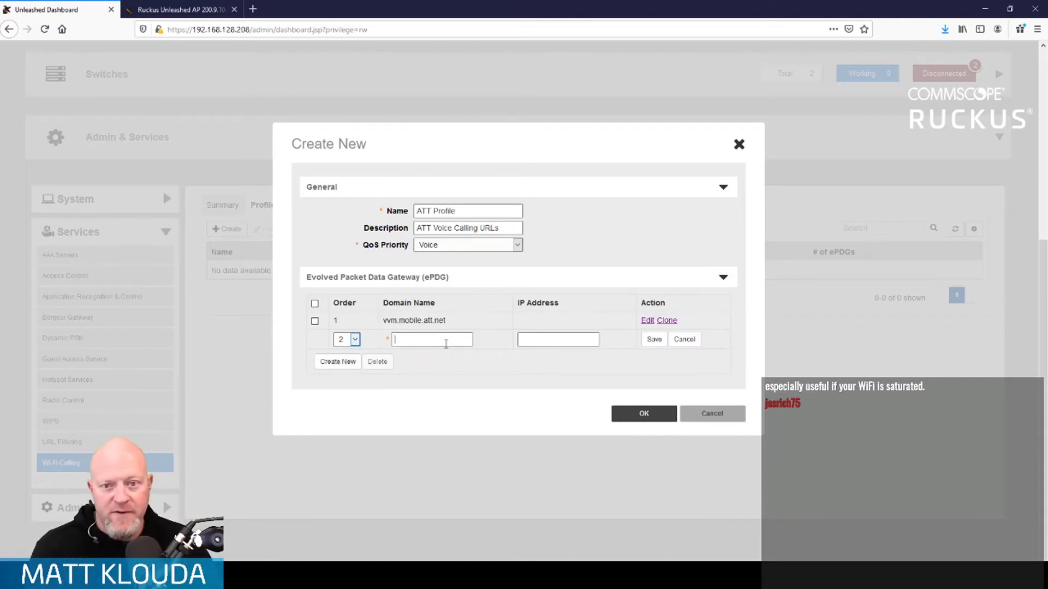
type("sentitl")
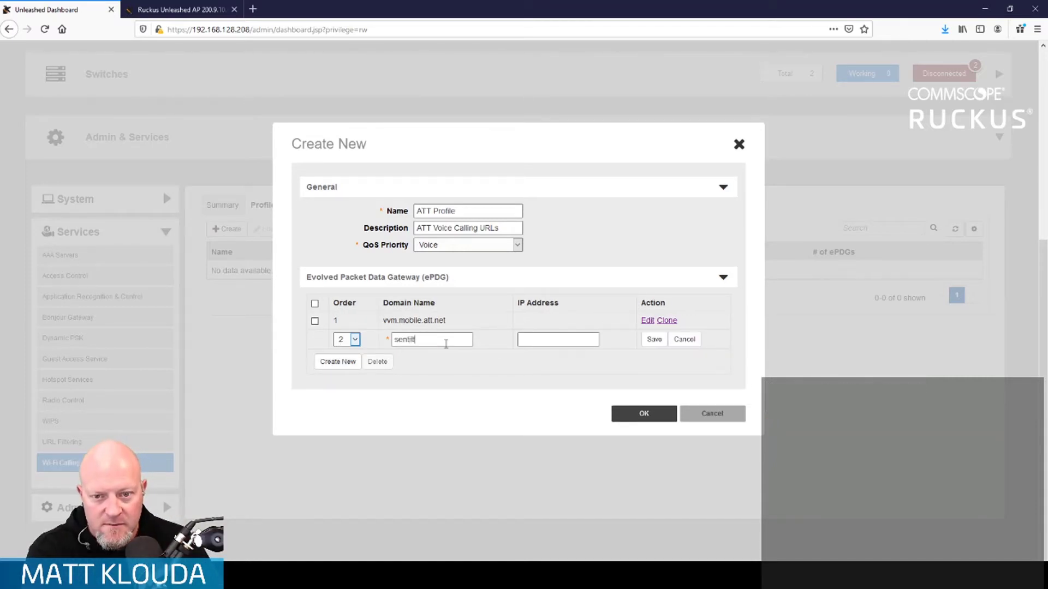
type("ement2.mo")
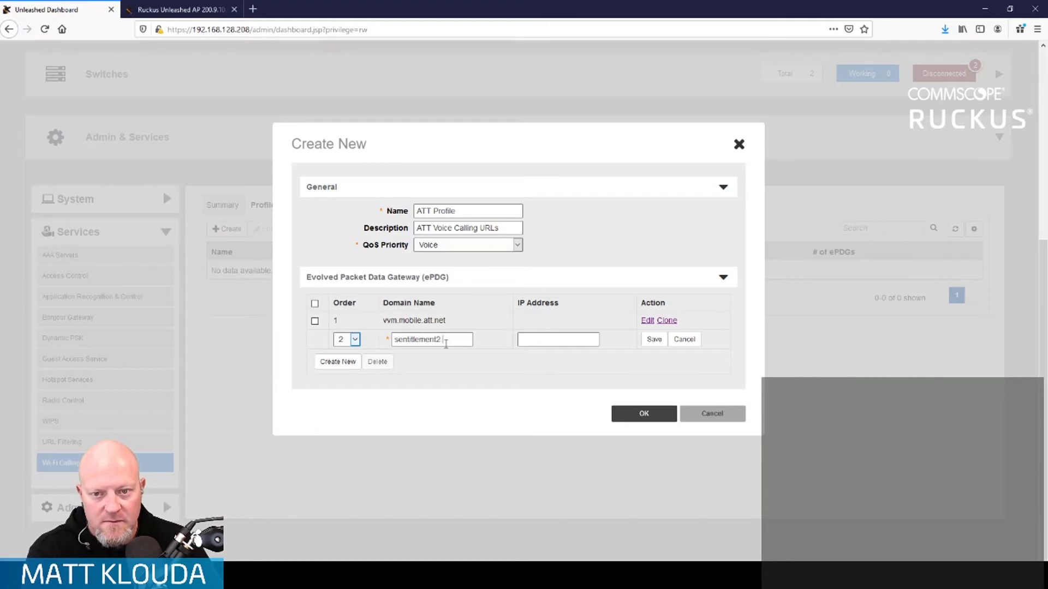
type("bv")
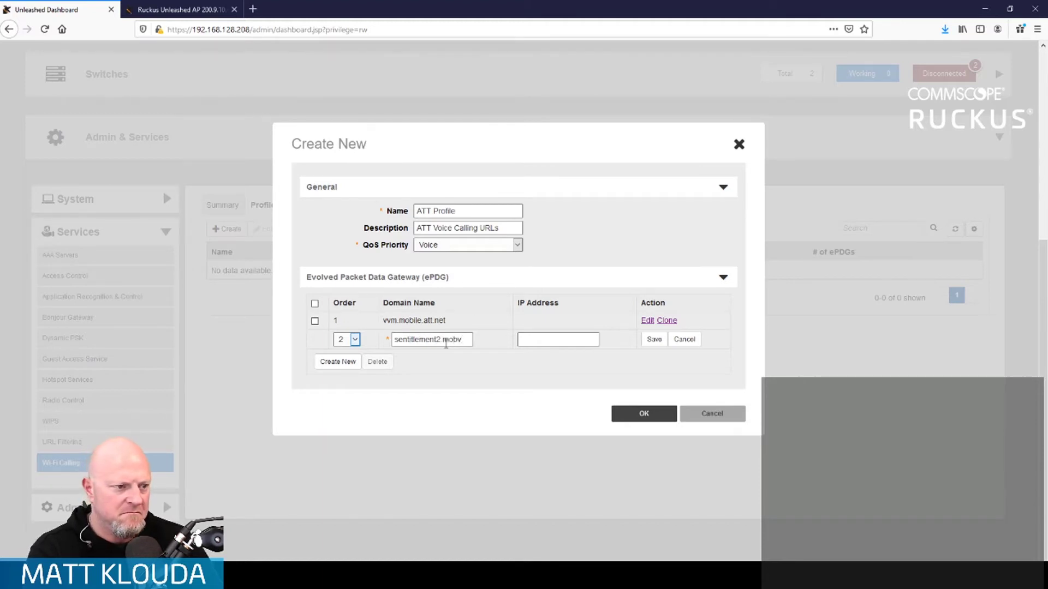
type("ile.att.net")
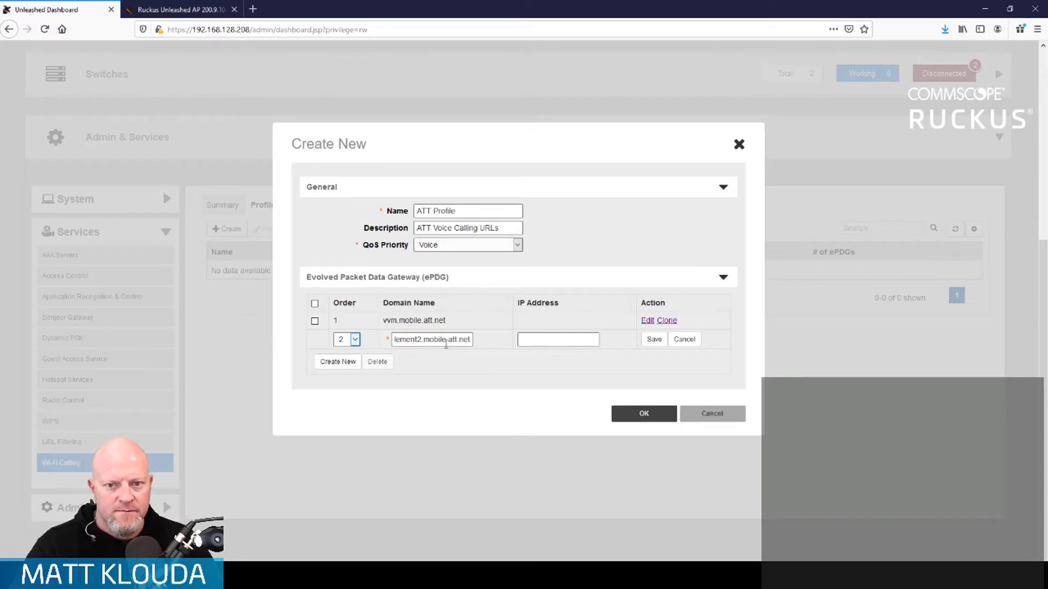
left_click(653, 339)
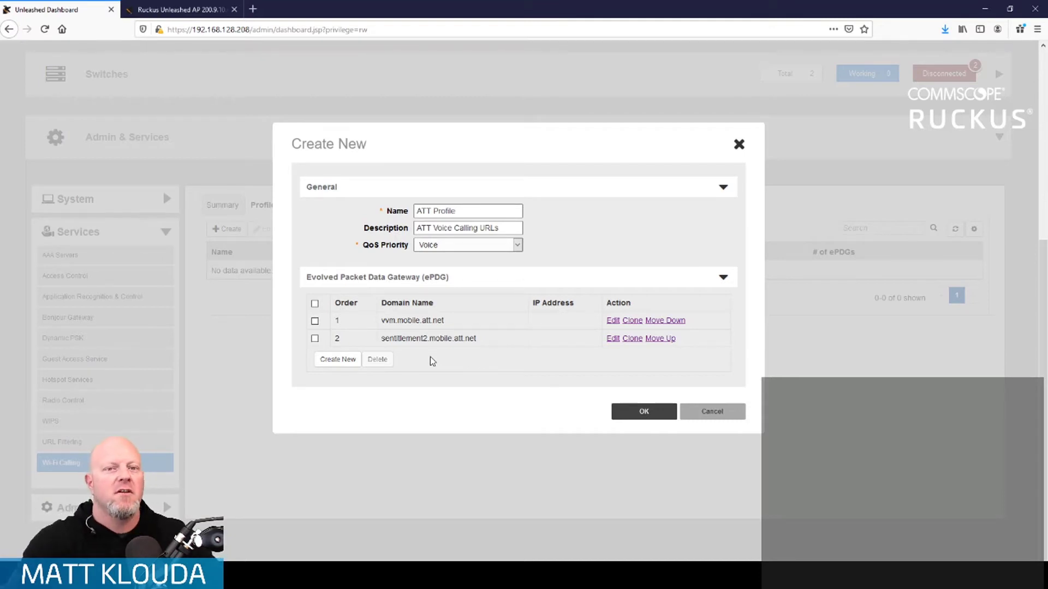
left_click(337, 360)
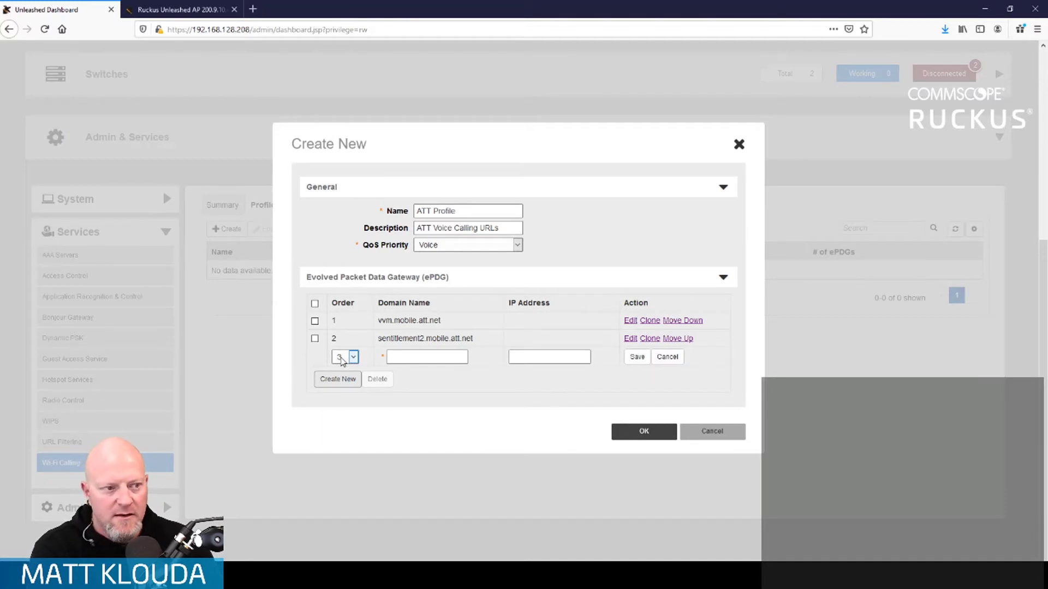
left_click(408, 358)
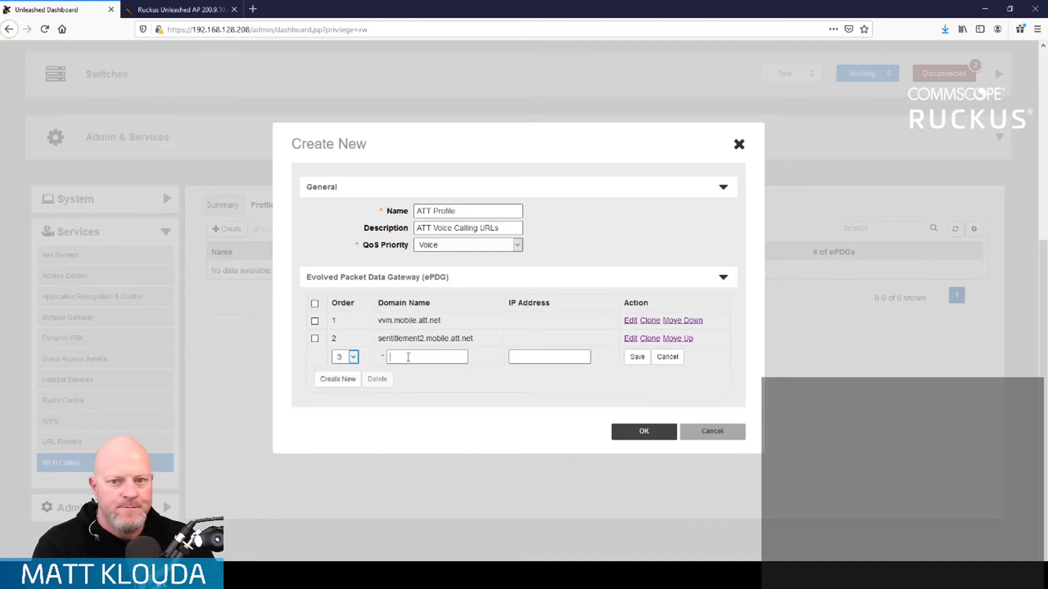
type("epdg.epc.")
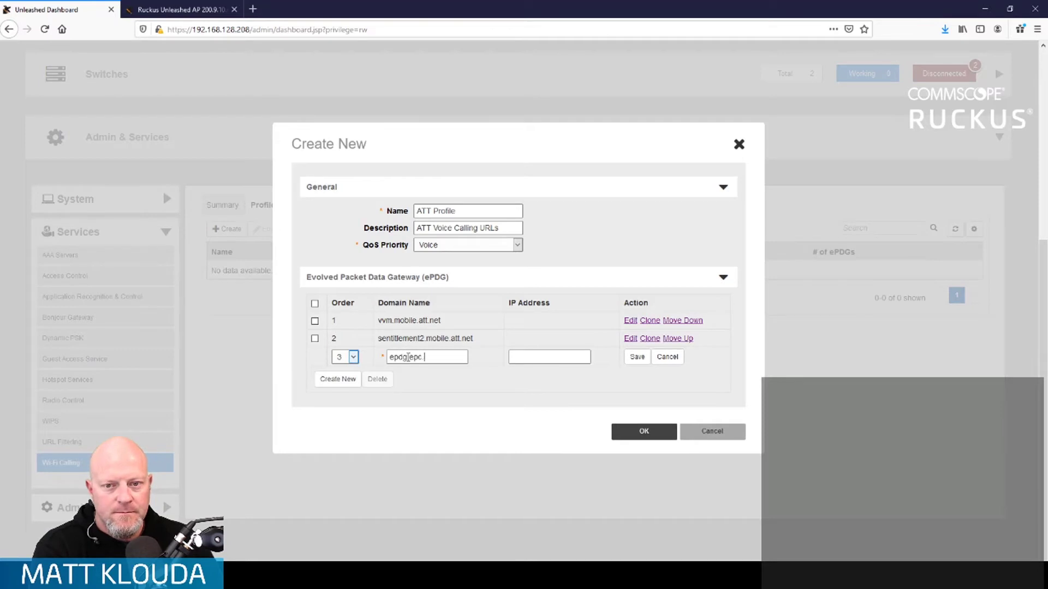
type("att.net")
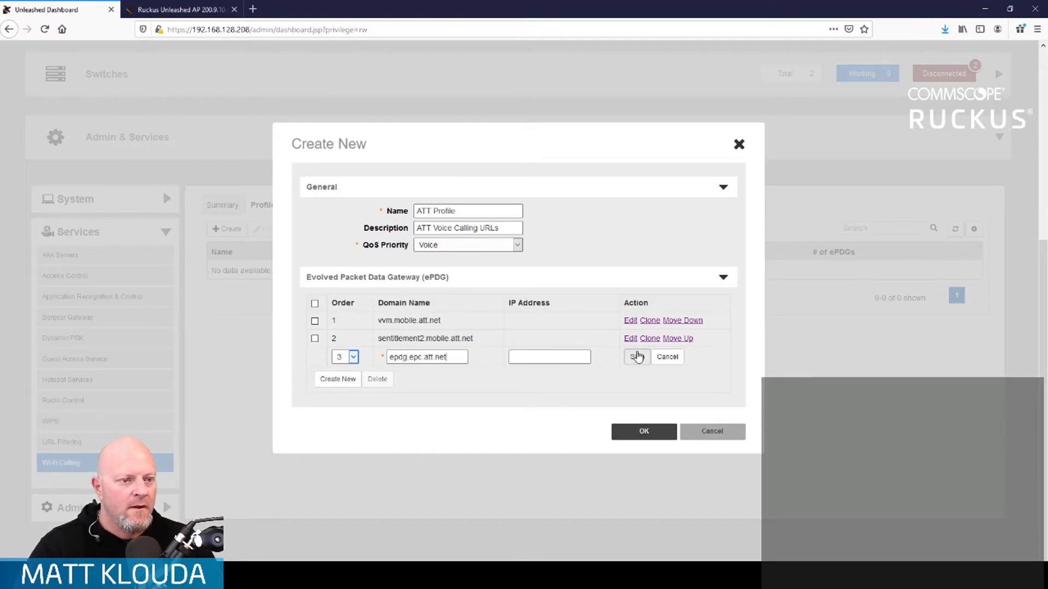
left_click(637, 356)
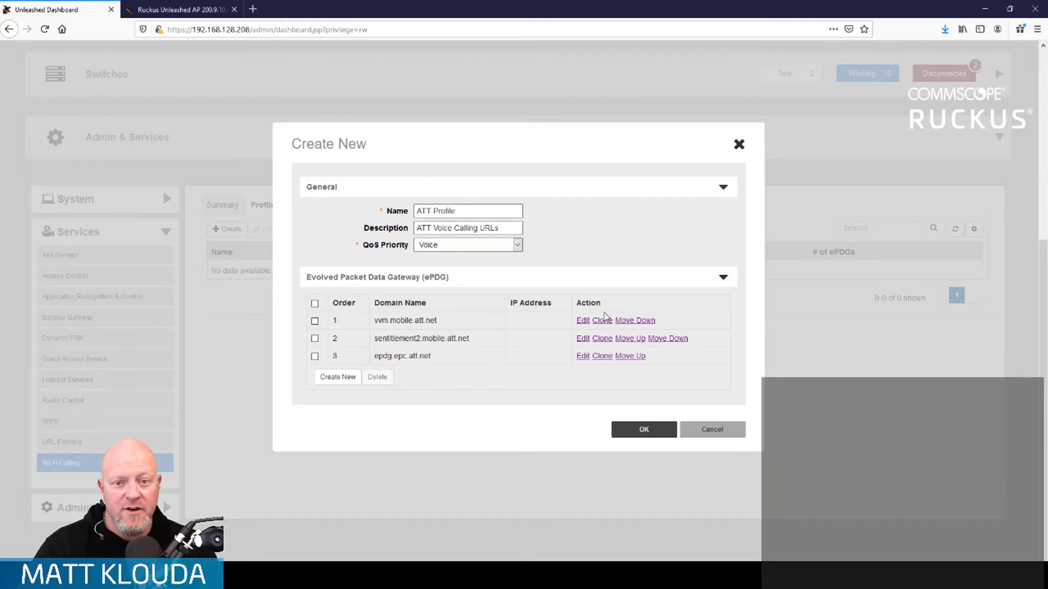
left_click(648, 428)
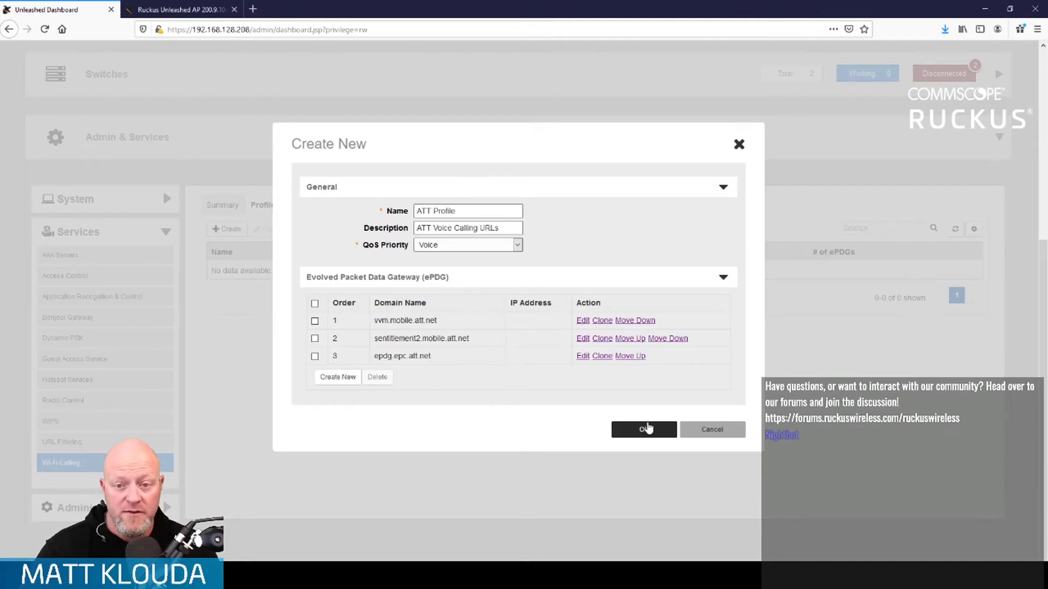
- Save the ATT Profile and start 'Metro PCS ePDG Profile', reusing the name as its description
left_click(648, 428)
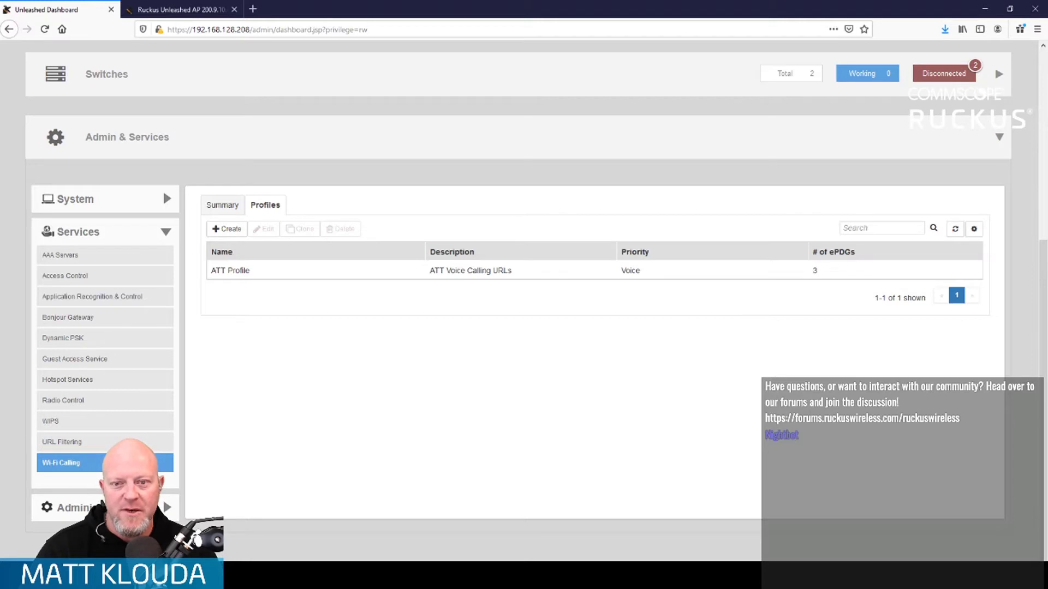
left_click(221, 229)
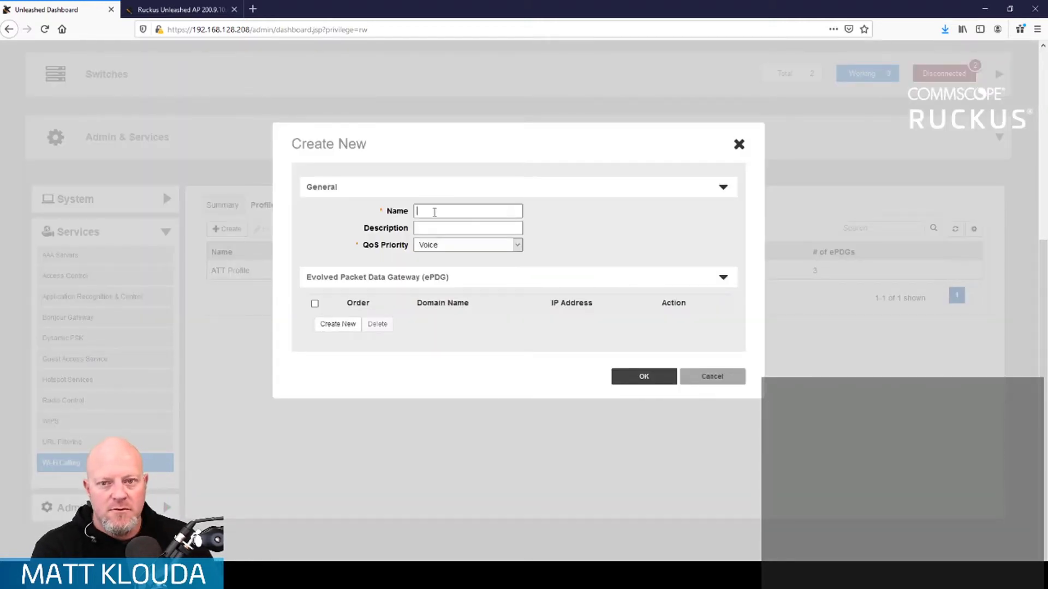
type("Metro PCS")
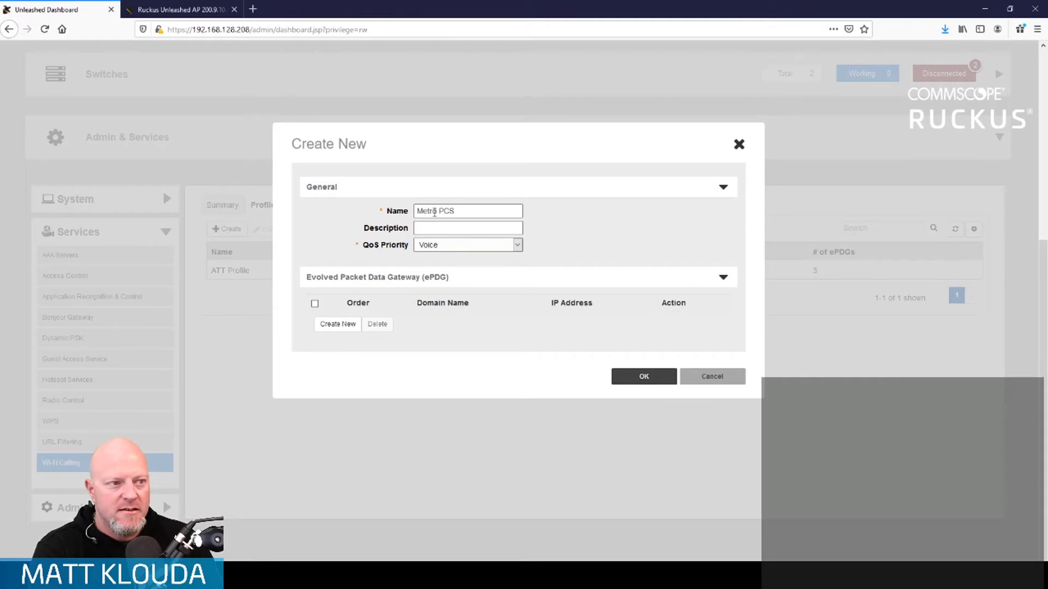
type(" e")
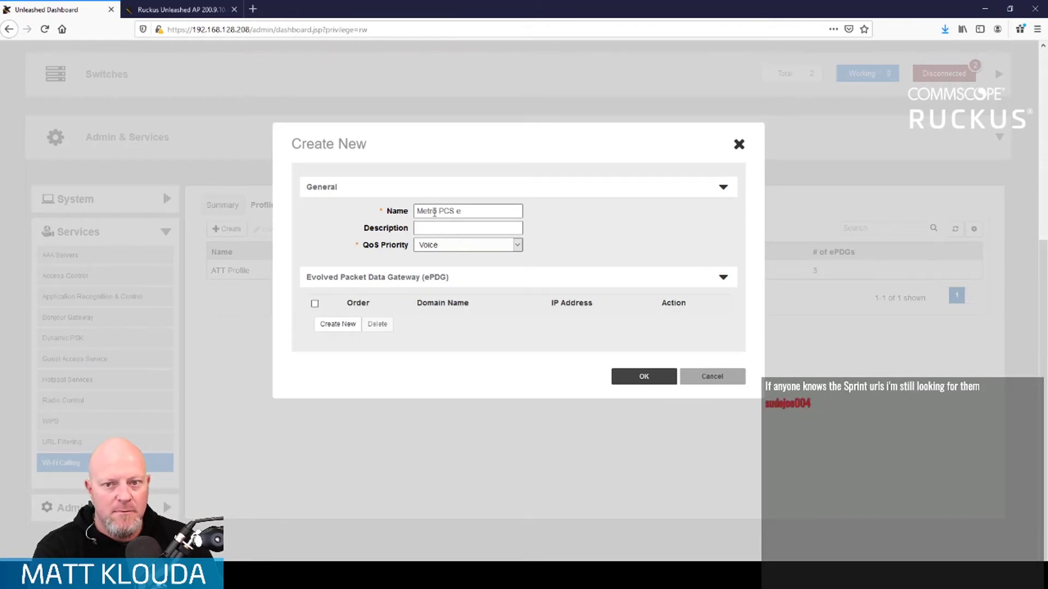
type("PDG Profile")
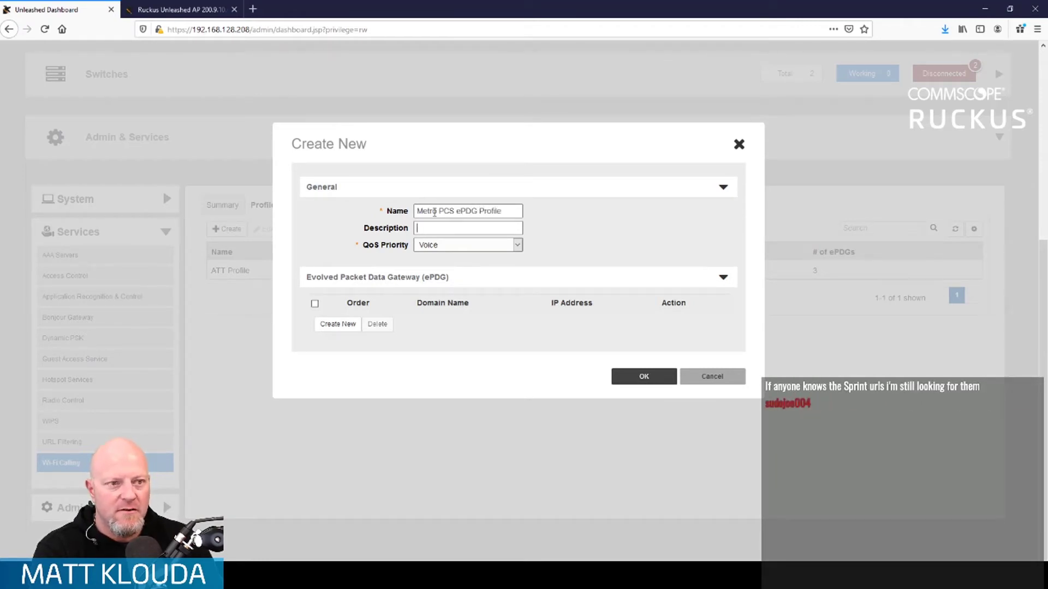
key("ctrl+a")
key("ctrl+c")
key("Tab")
key("ctrl+v")
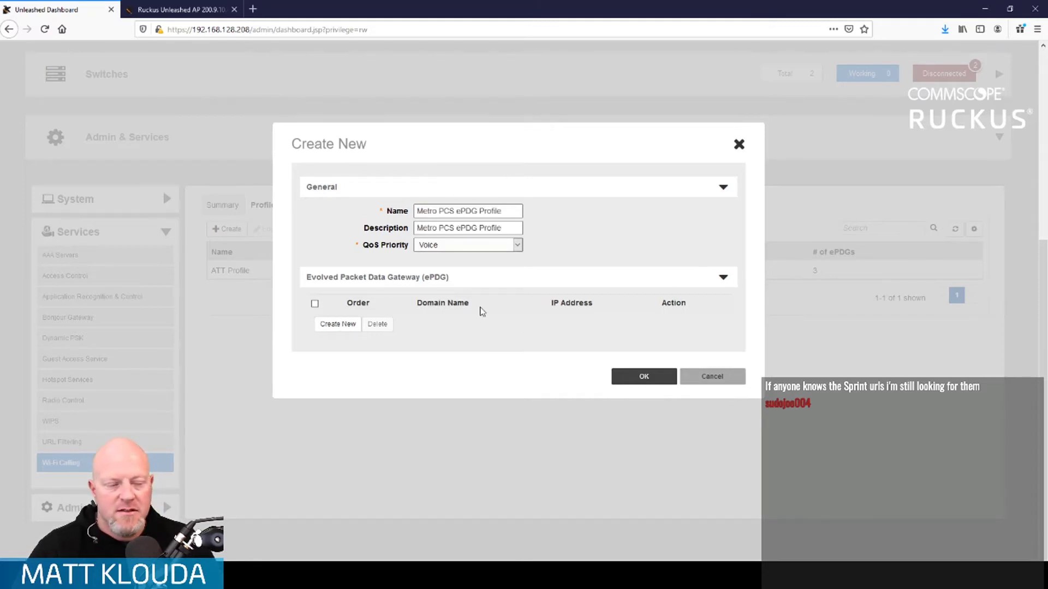
- Add the ePDG fast.metropcs.com and save the Metro PCS ePDG Profile
left_click(337, 326)
left_click(411, 322)
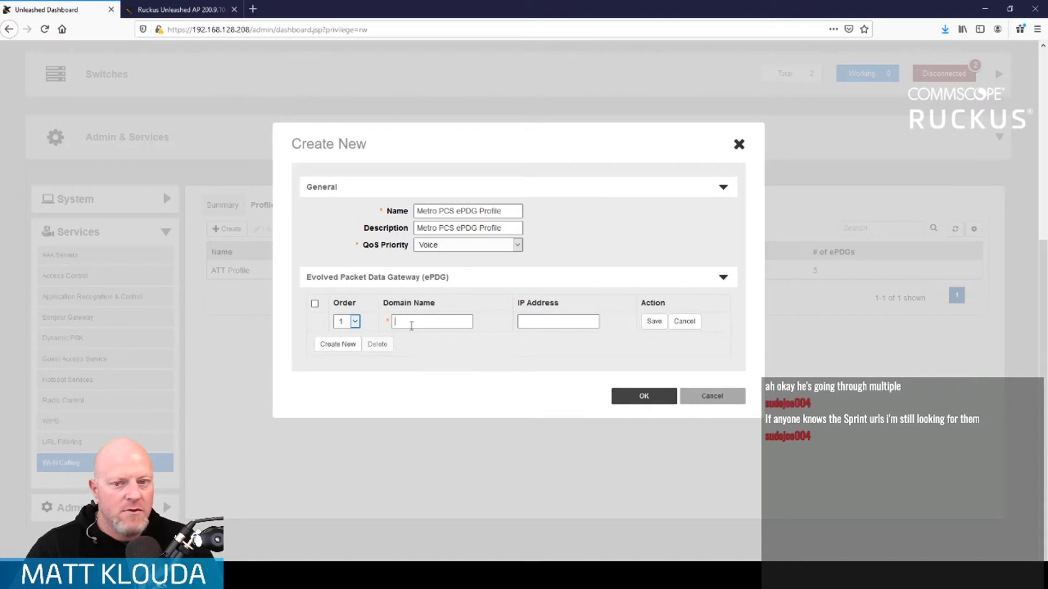
type("fast.metropcs.com")
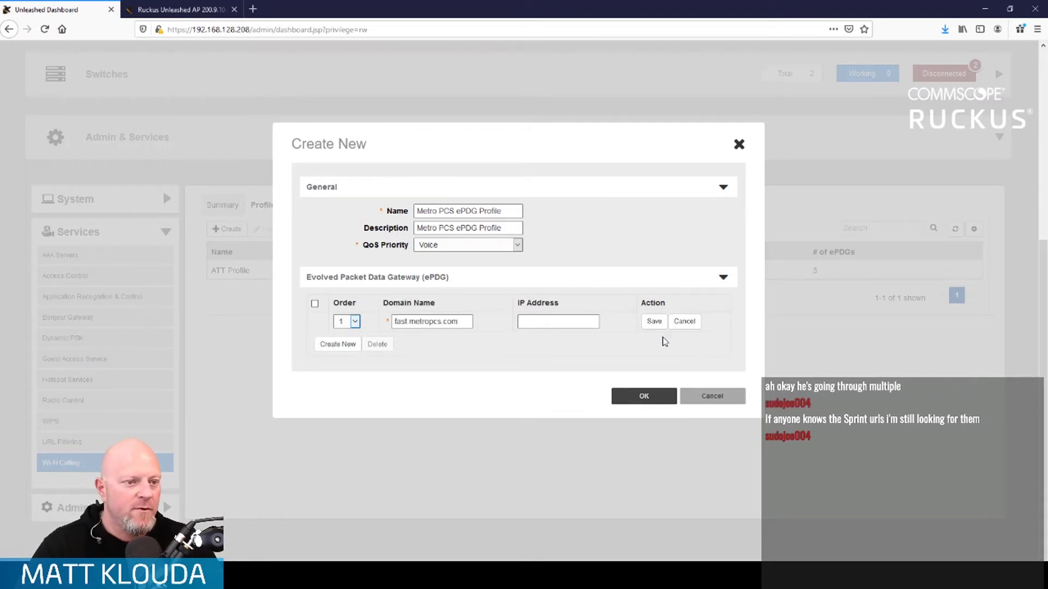
left_click(653, 322)
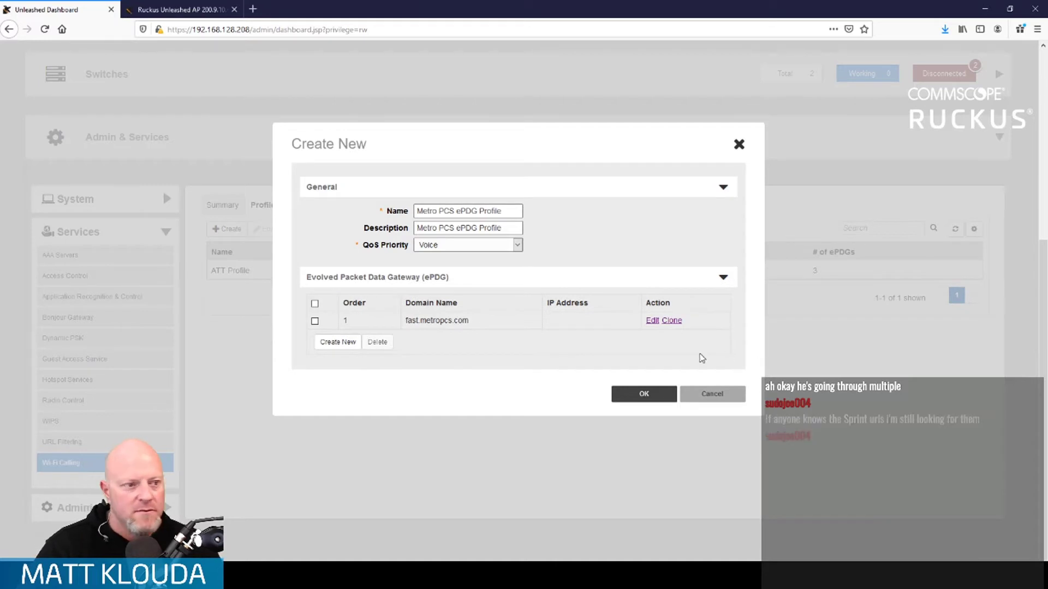
left_click(654, 395)
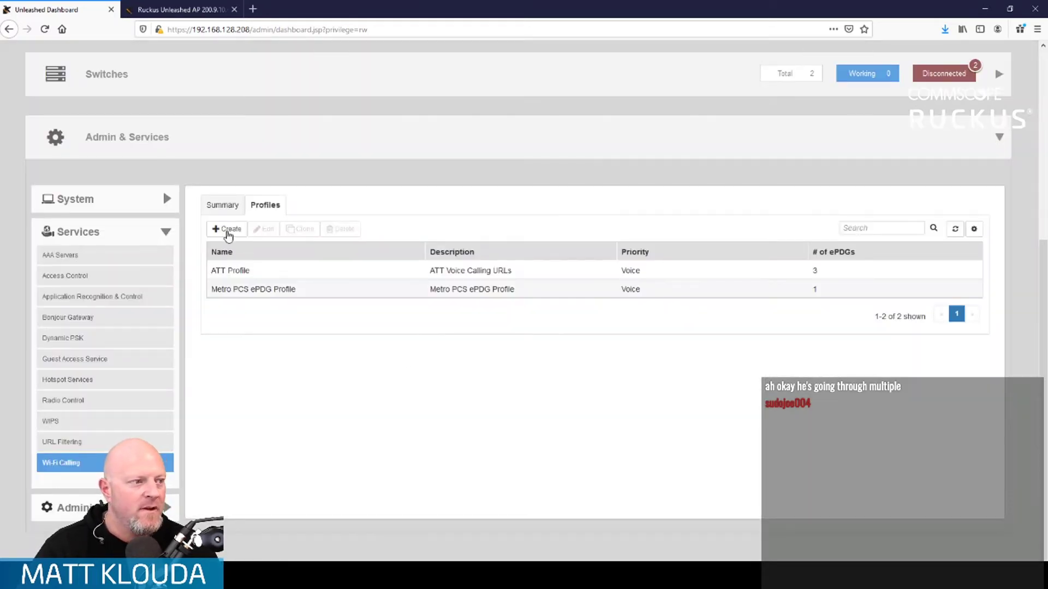
- Name a new Wi-Fi Calling profile 'Sprint ePDG Profile', then switch to the Ruckus software downloads tab
left_click(228, 230)
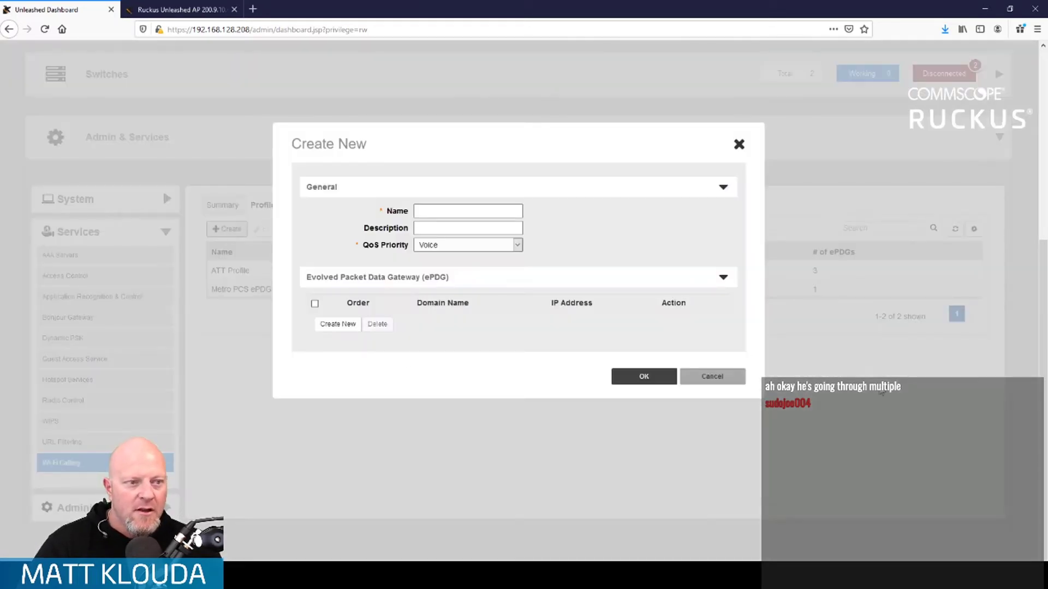
left_click(491, 211)
type("Sprint e")
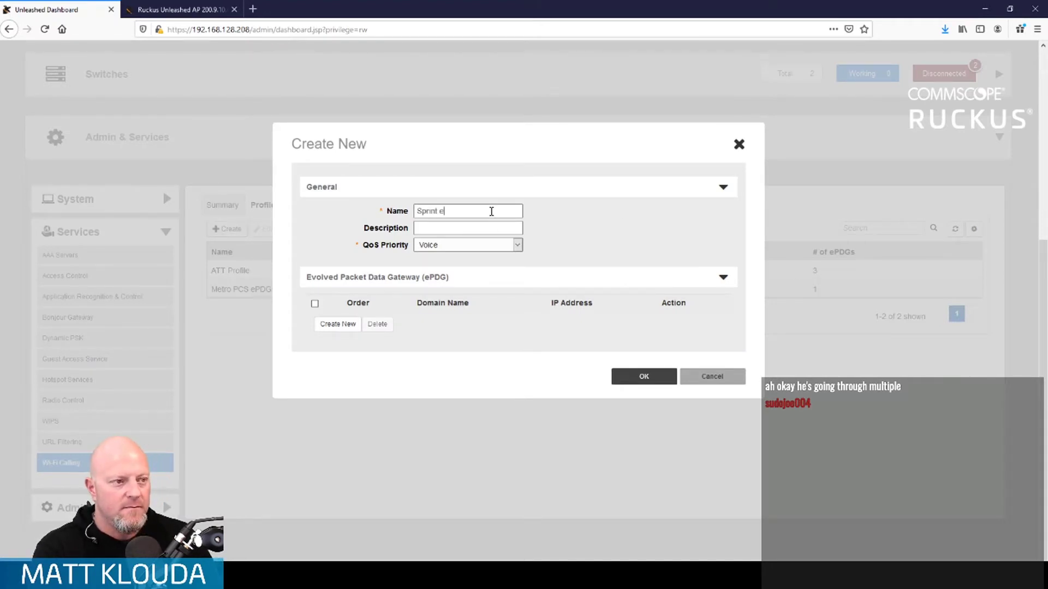
type("PDG Profile")
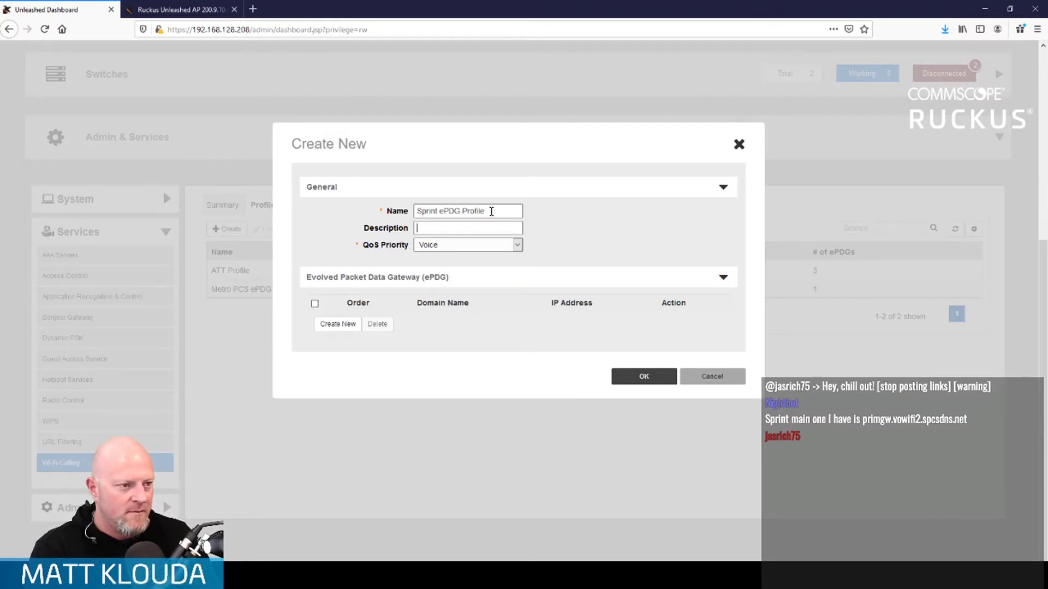
key("ctrl+Tab")
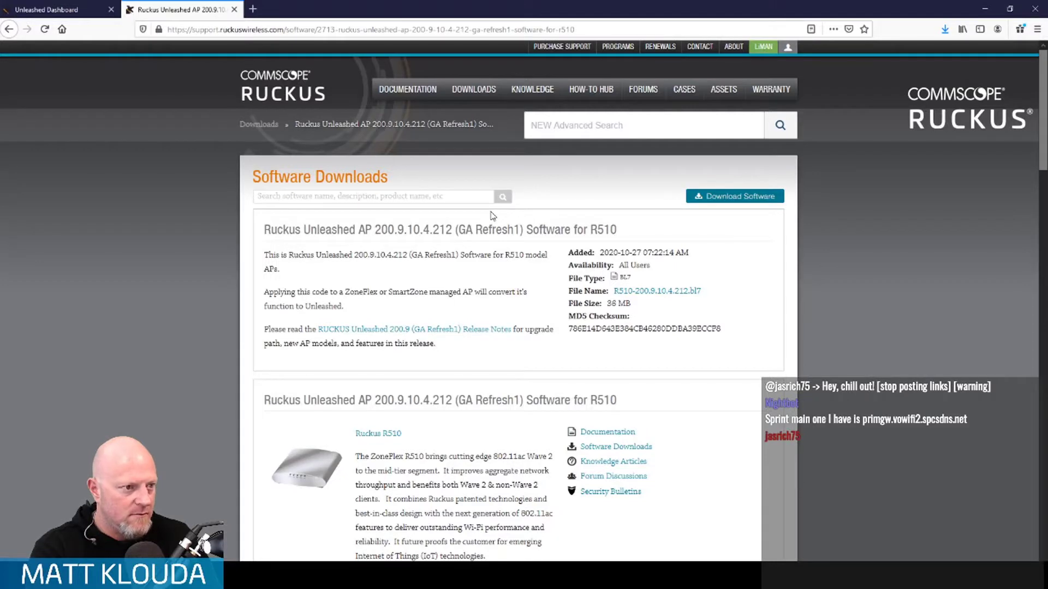
- Back in the Sprint ePDG Profile form, add the ePDG domain primgw.vowifi2.spcsdns.net
left_click(3, 5)
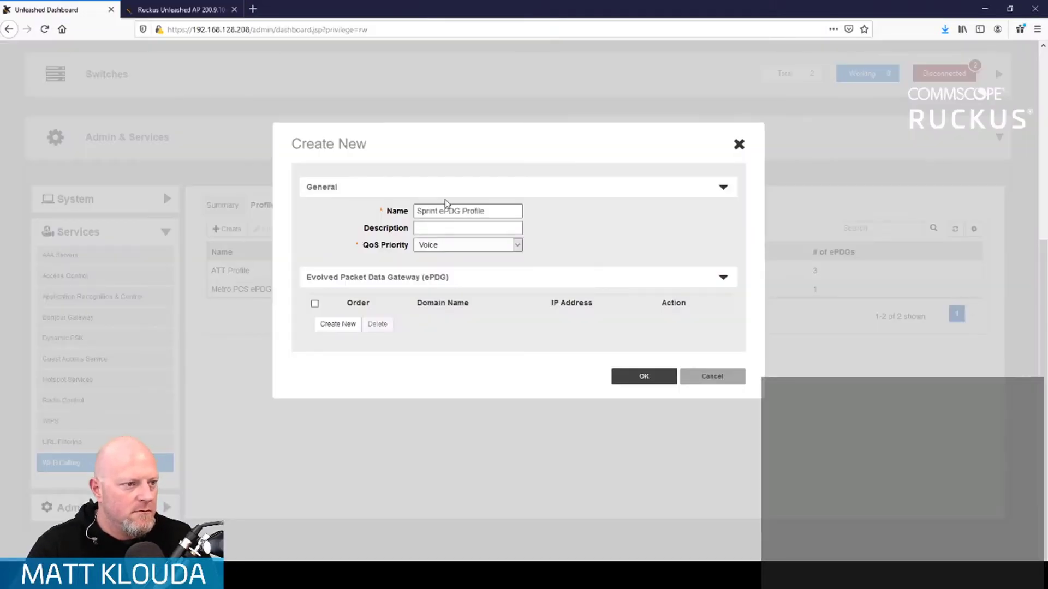
double_click(511, 210)
triple_click(511, 210)
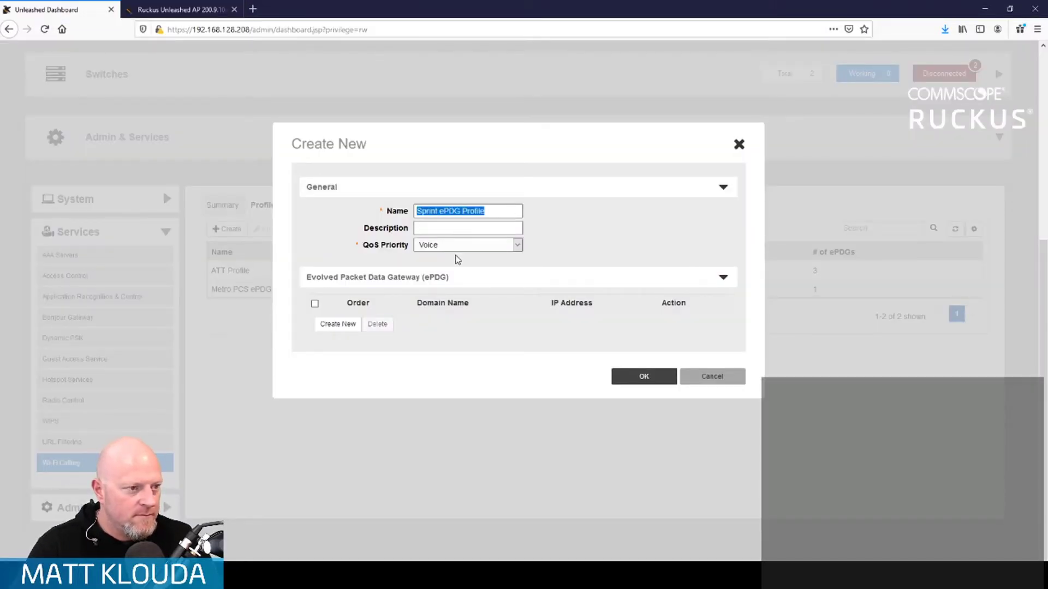
left_click(461, 229)
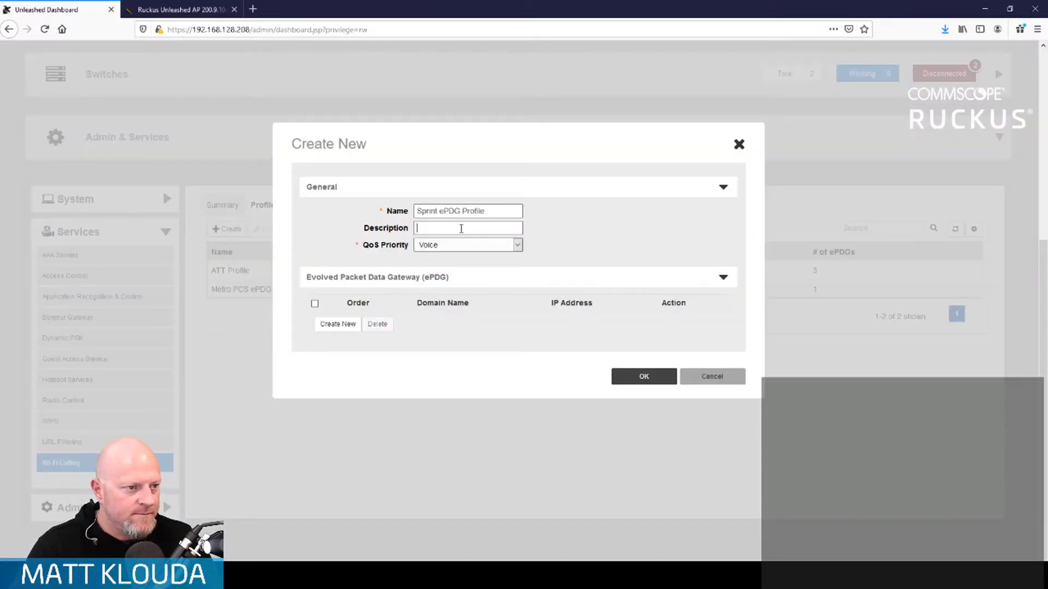
left_click(346, 326)
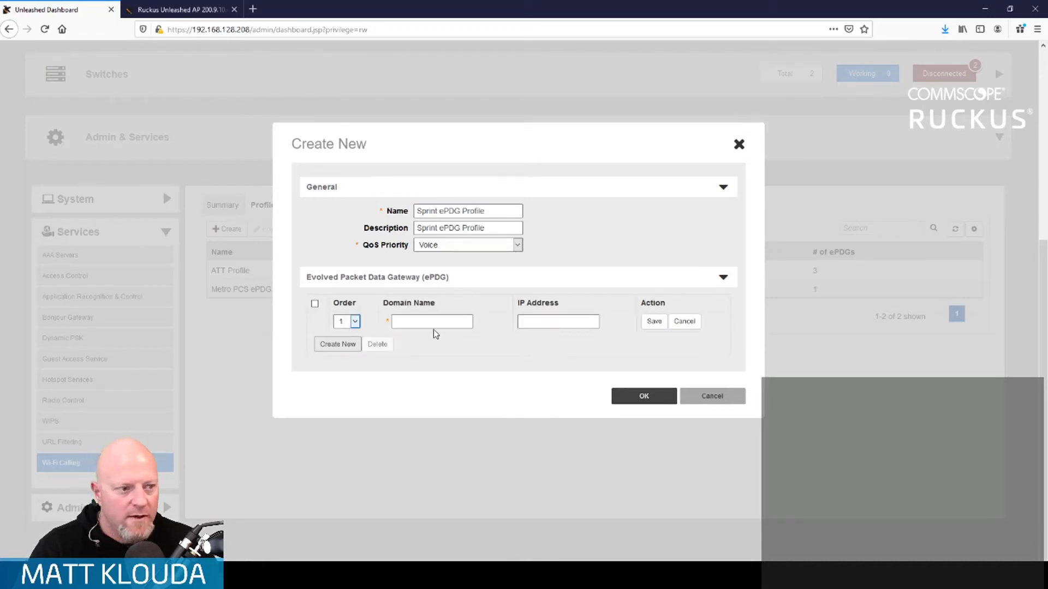
type("pr")
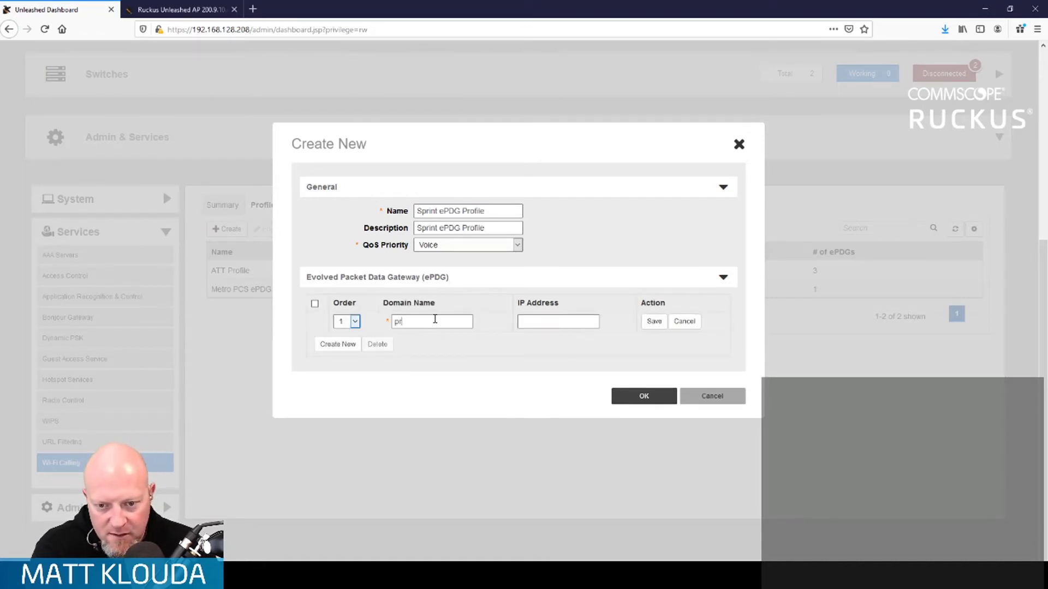
type("imgw.vowifi2.sp")
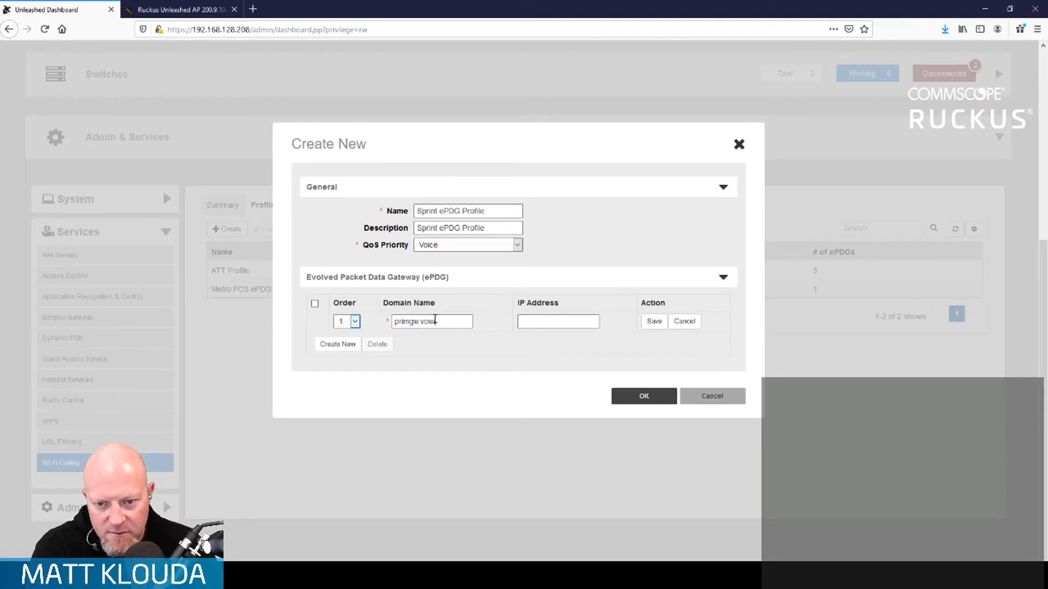
type("csdns.net")
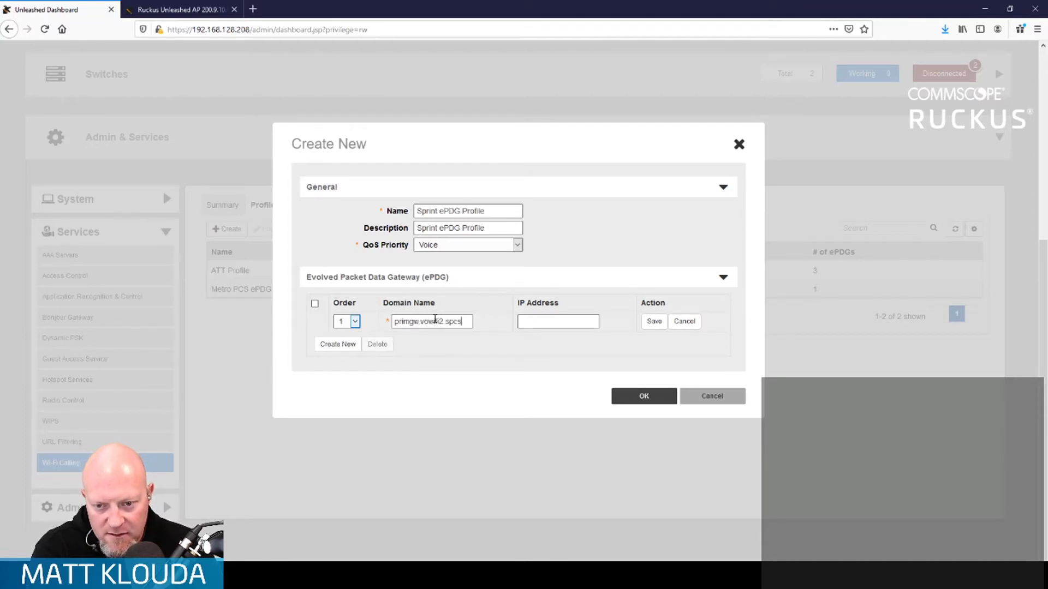
- Clear the missing-ePDG error, save the domain row, and create the Sprint ePDG Profile
left_click(644, 397)
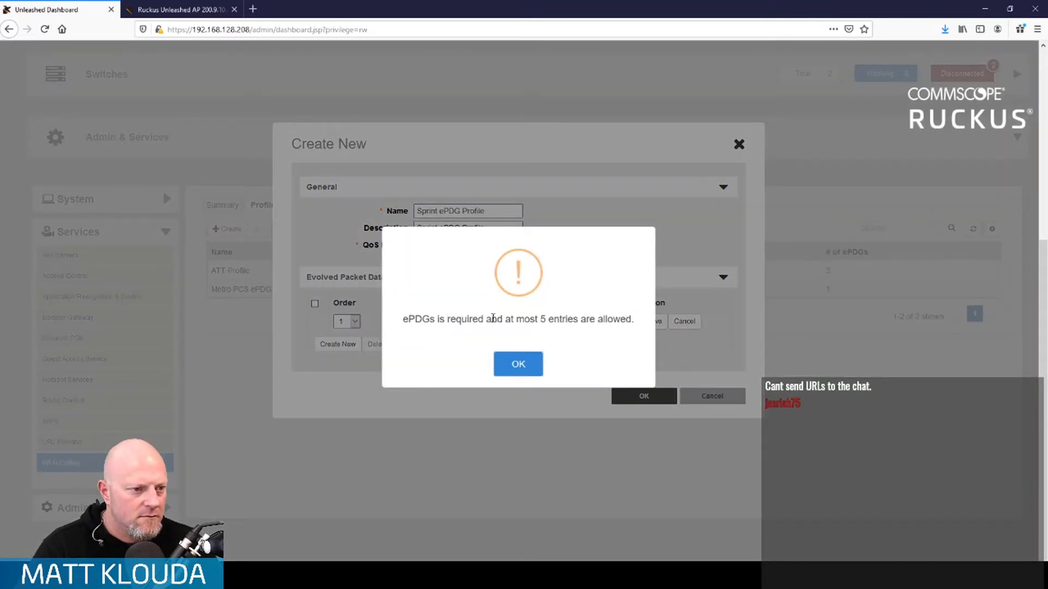
left_click(520, 365)
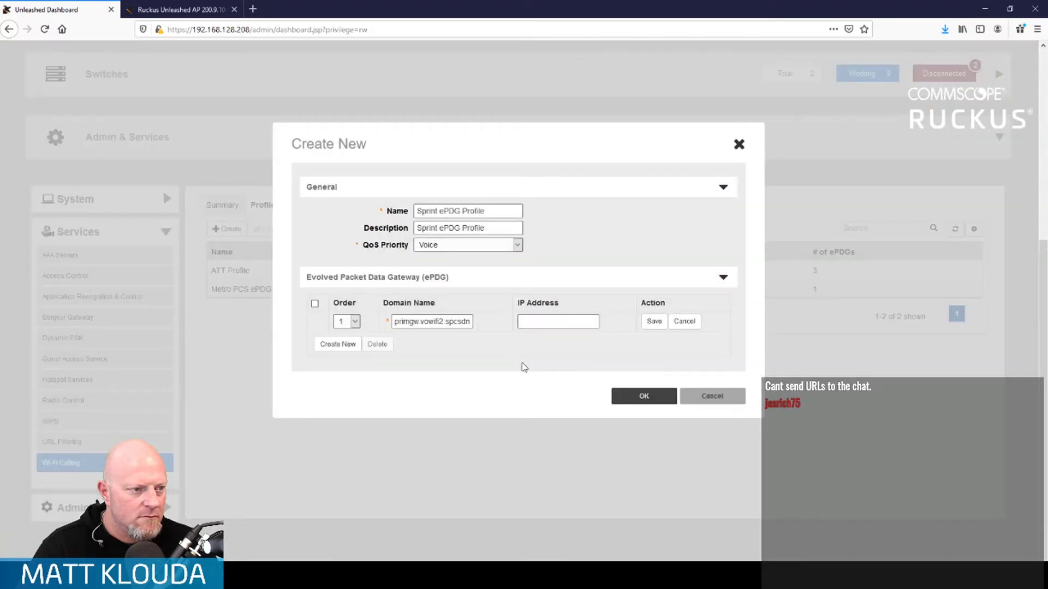
left_click(410, 322)
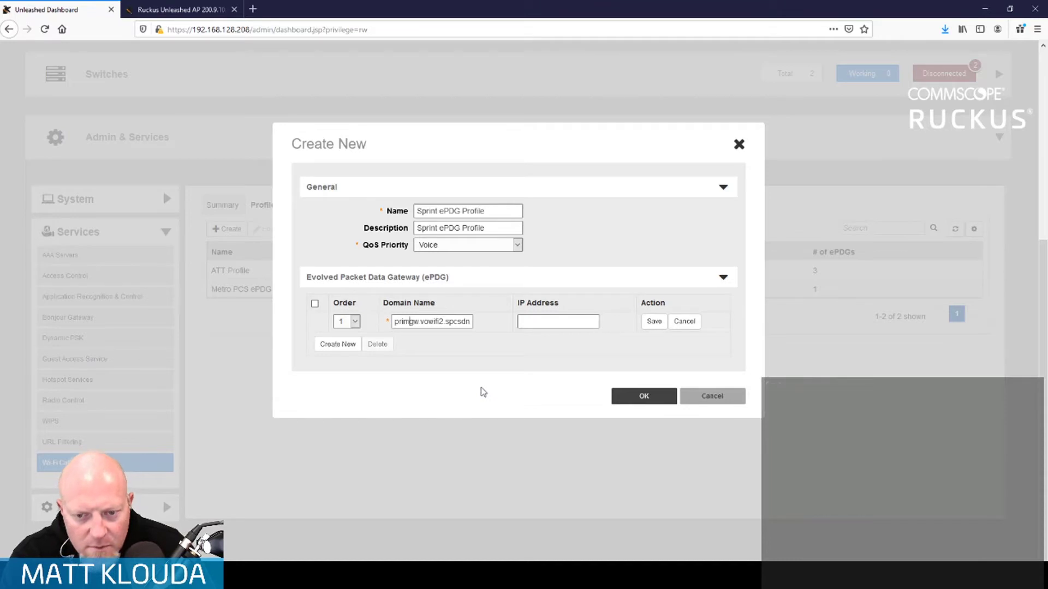
key("Right")
key("Right")
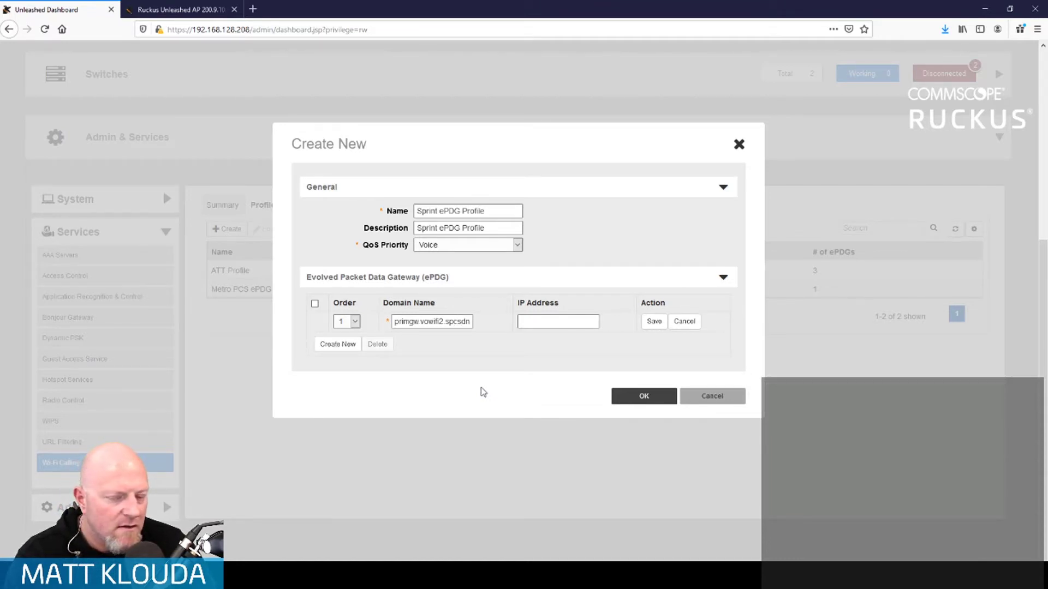
key("Right")
key("Right")
key("Right")
key("Right")
key("Right")
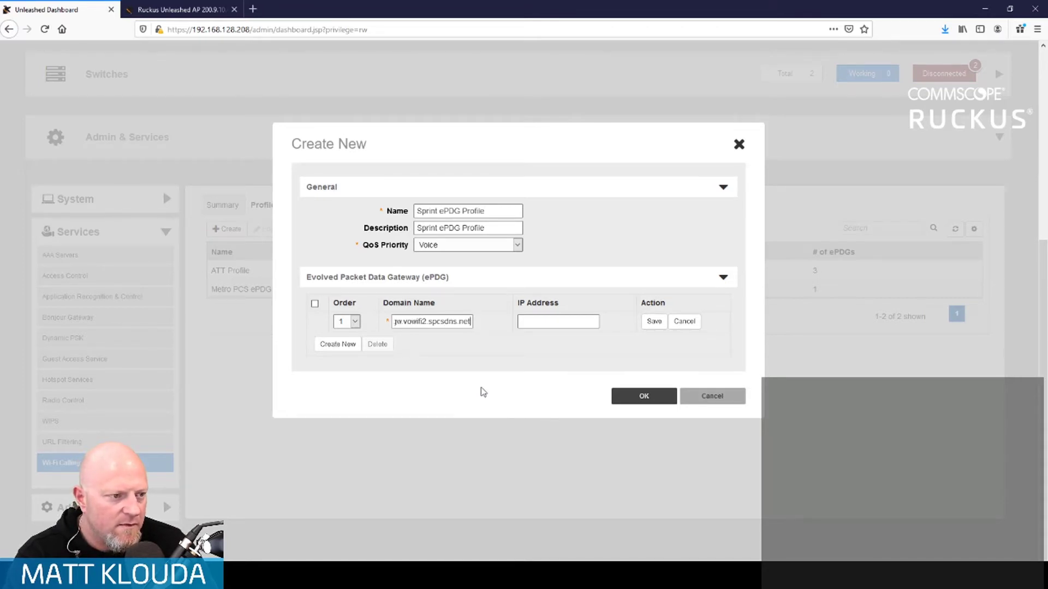
key("Home")
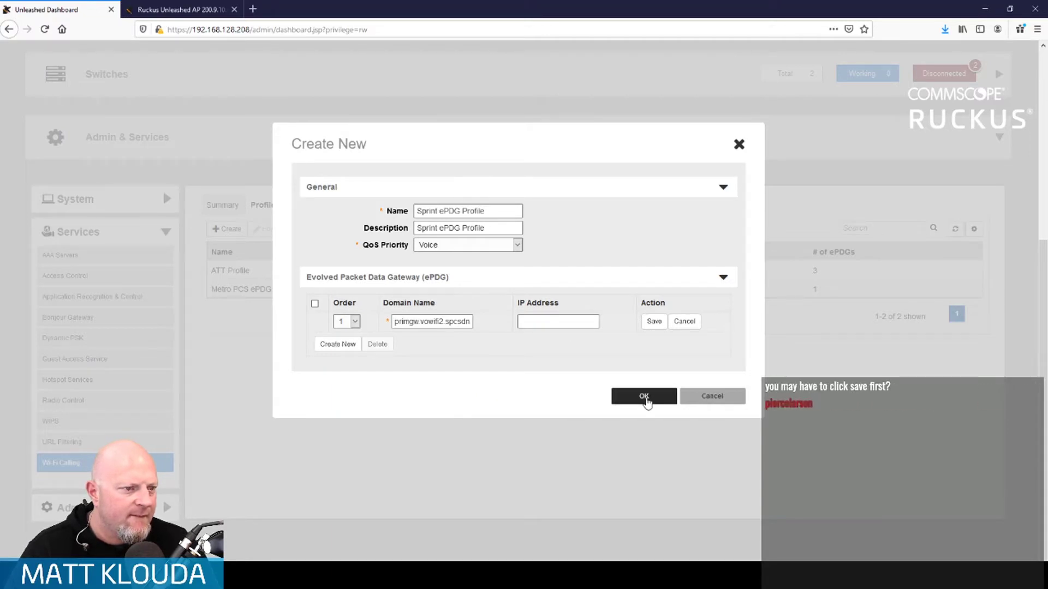
left_click(653, 322)
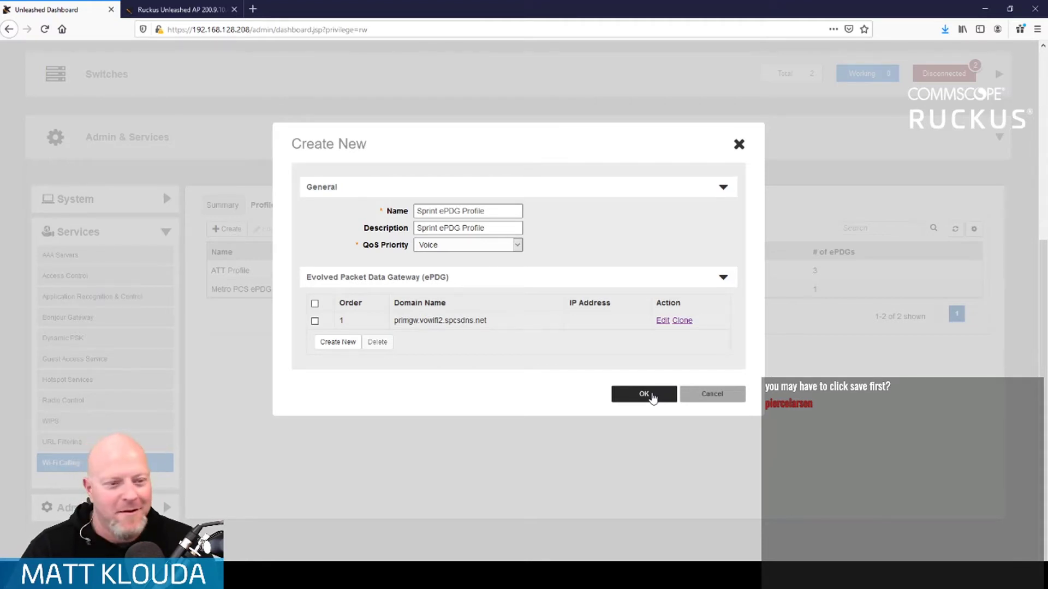
left_click(651, 395)
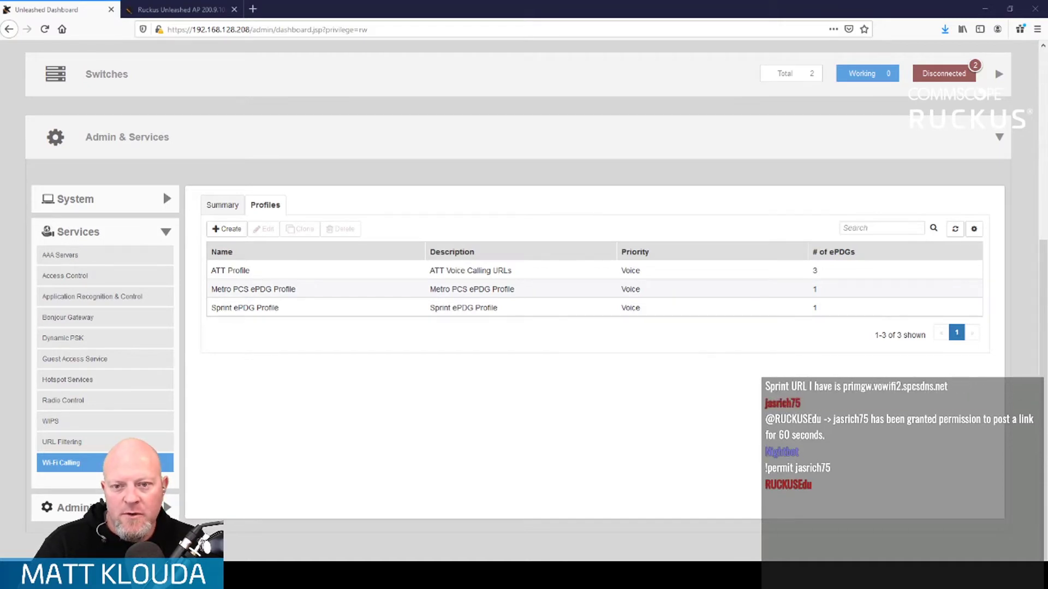
- Start a new profile named 'T-Mobile ePDG Profile', pasting the same text as its description
left_click(226, 232)
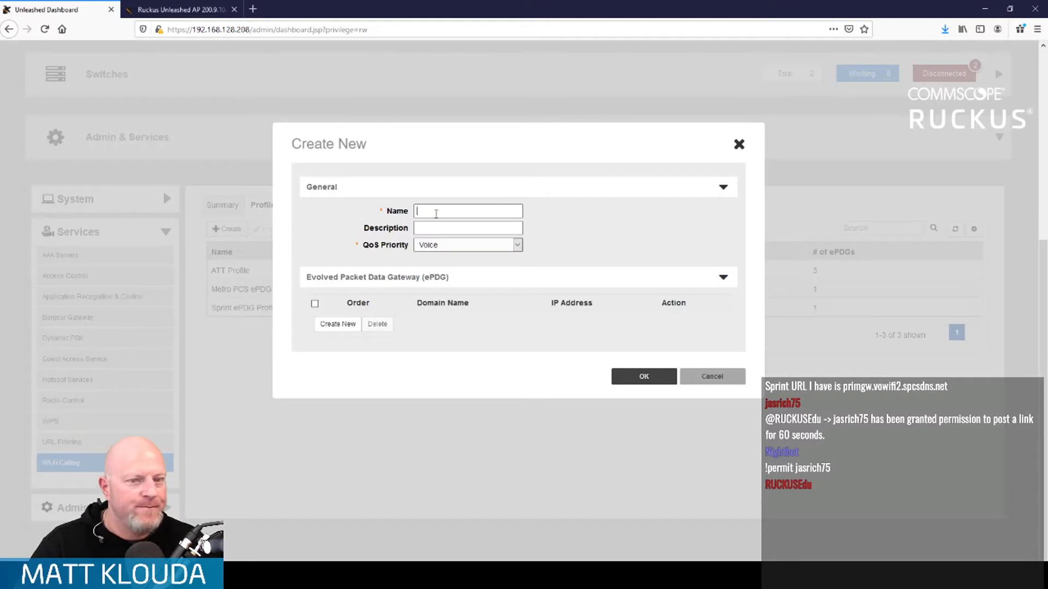
type("T-Mo")
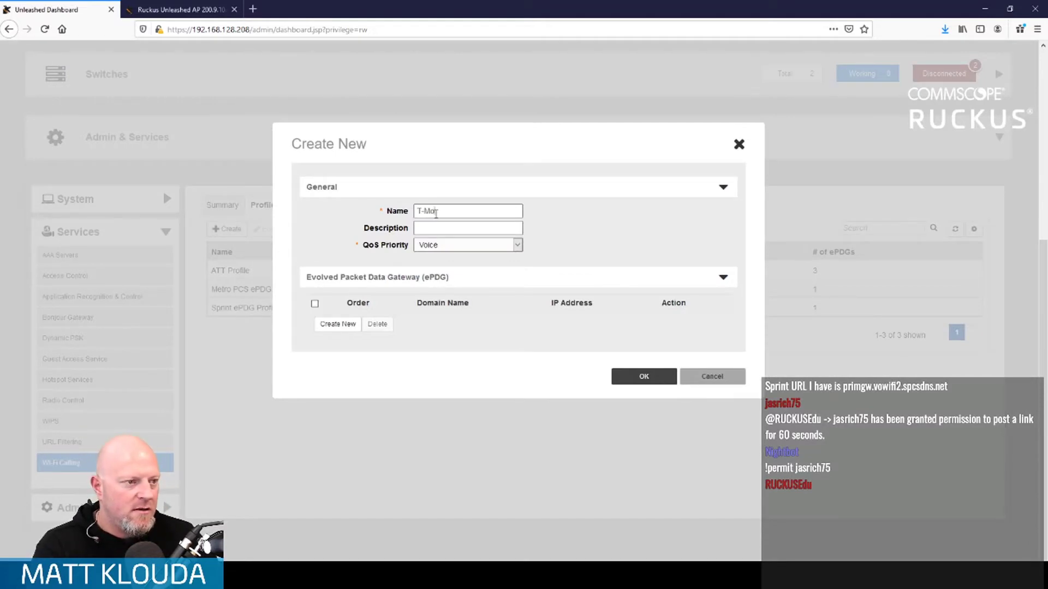
type("bile e")
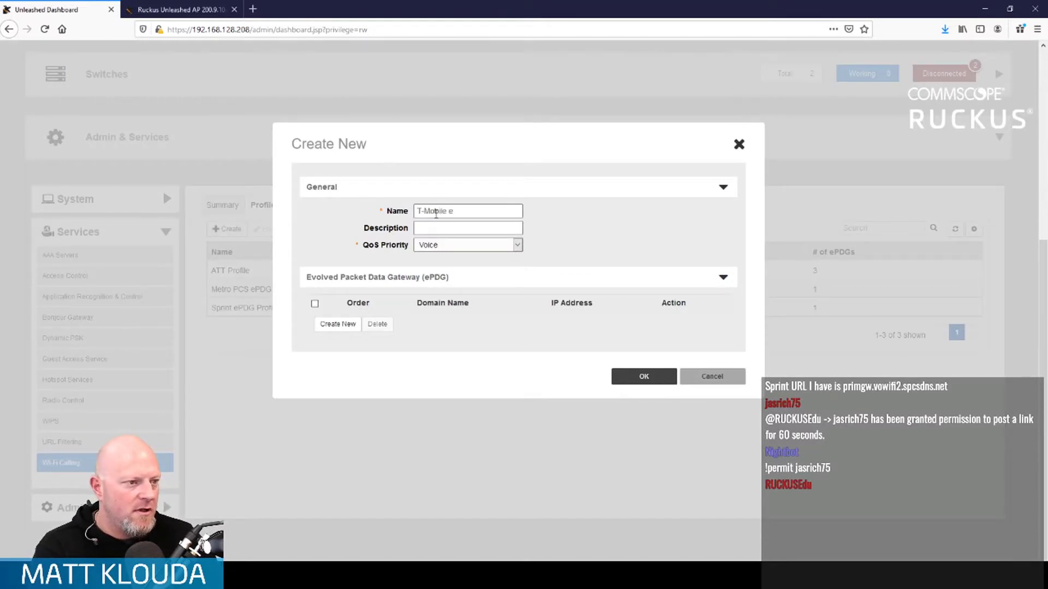
type("PDG Profile")
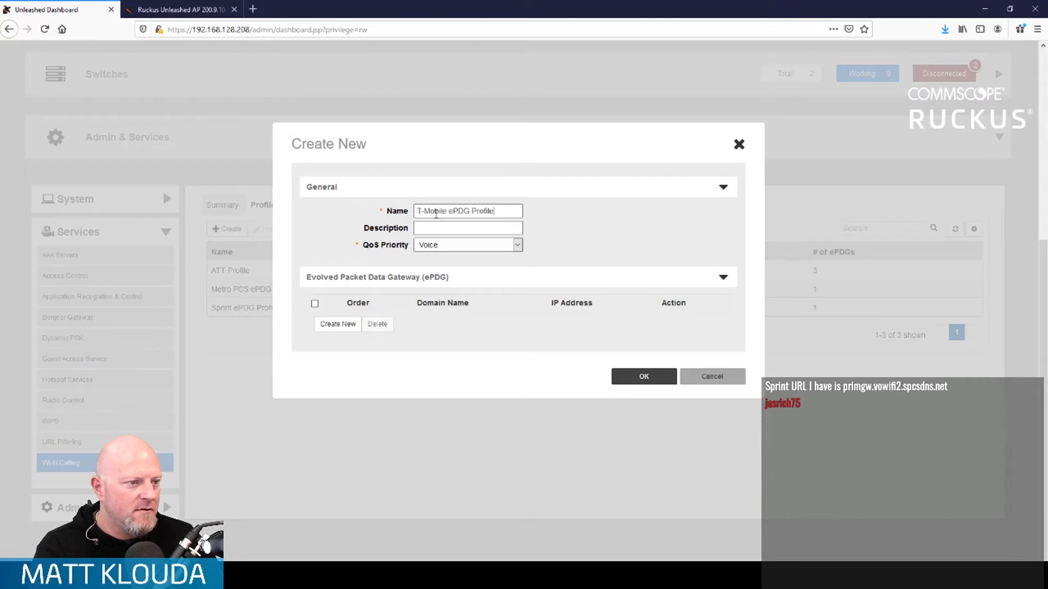
key("ctrl+a")
key("ctrl+c")
key("Tab")
key("ctrl+v")
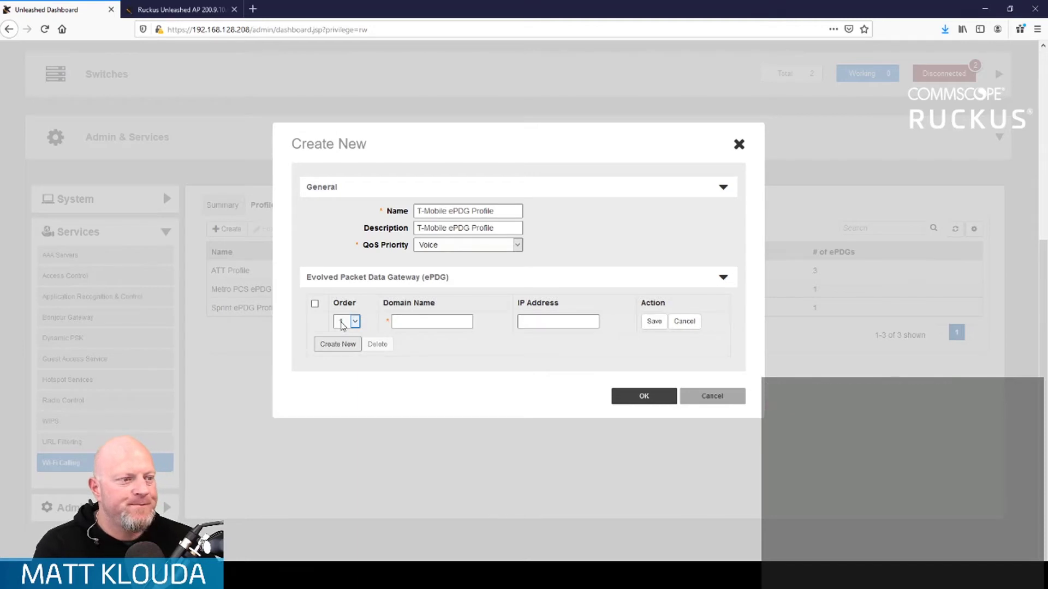
- Add ePDGs m405538d0.tmodns.net and epdg.epc.mnc260.mcc310.pub.3gppnetwork.org, save the T-Mobile profile, and open a new form
left_click(421, 316)
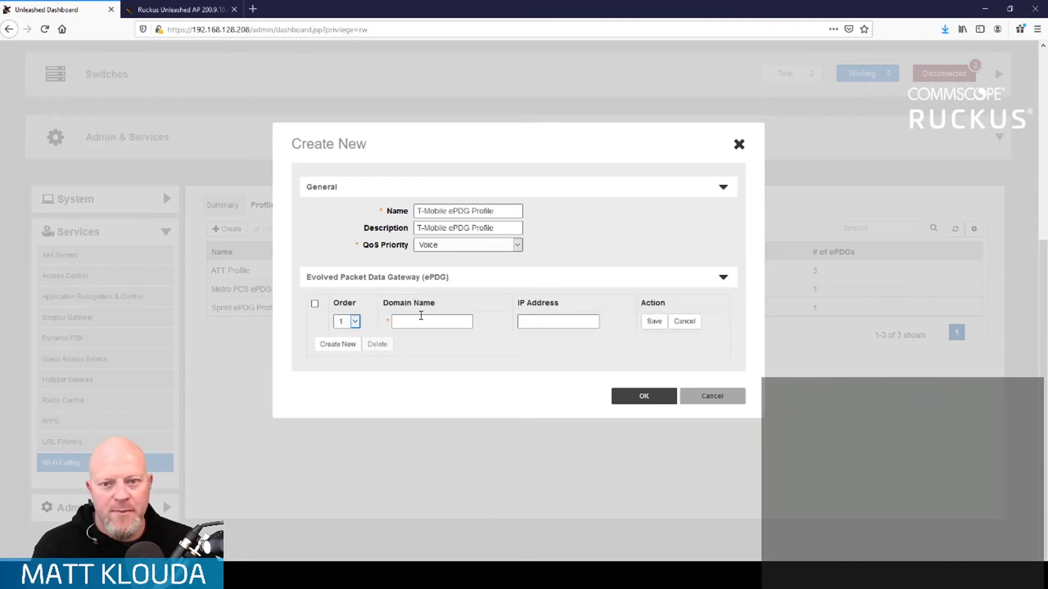
type("m405")
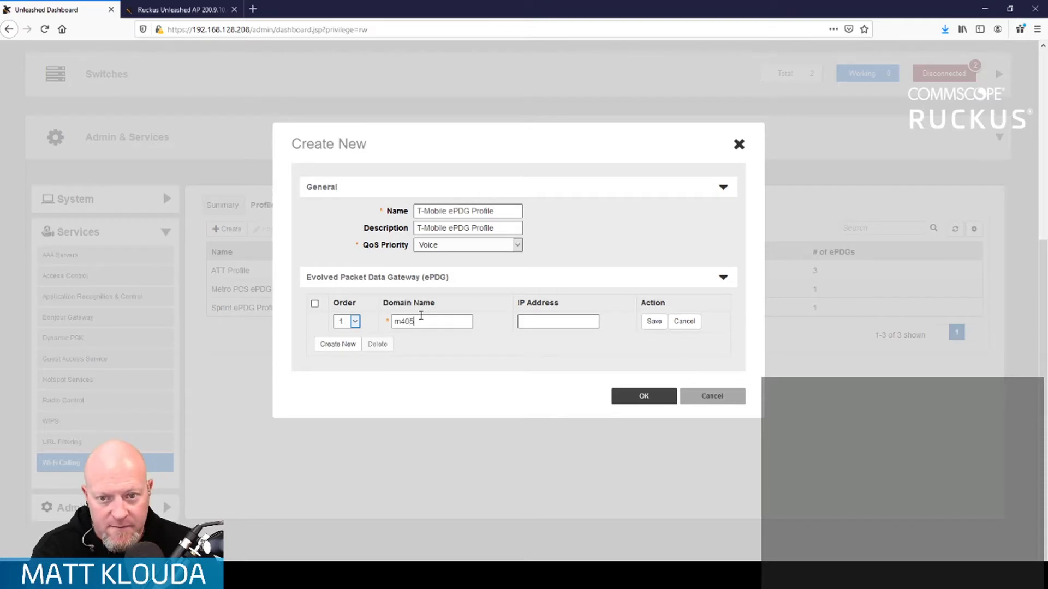
type("538")
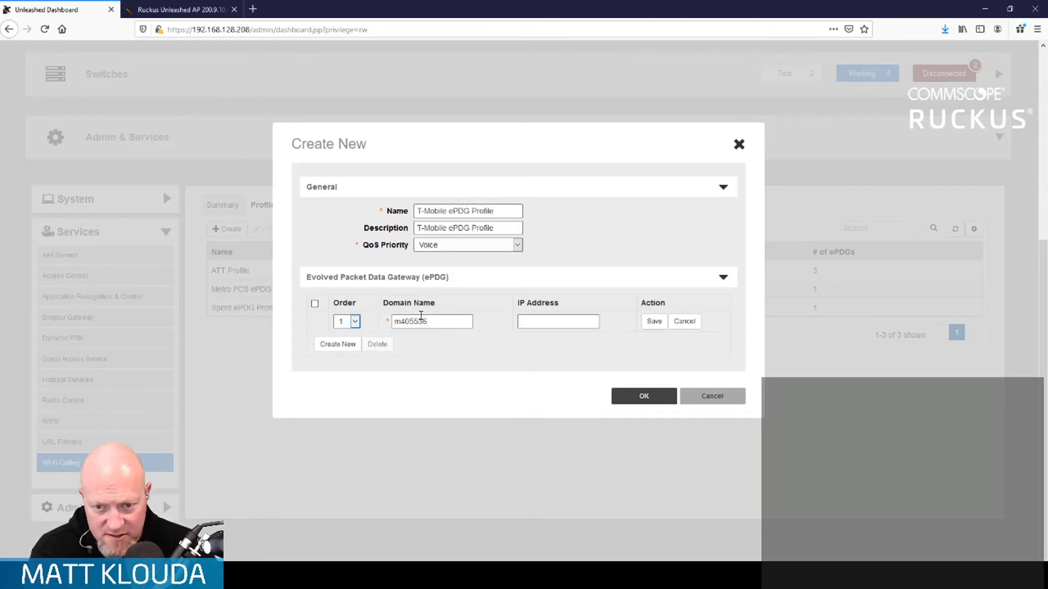
type("d0")
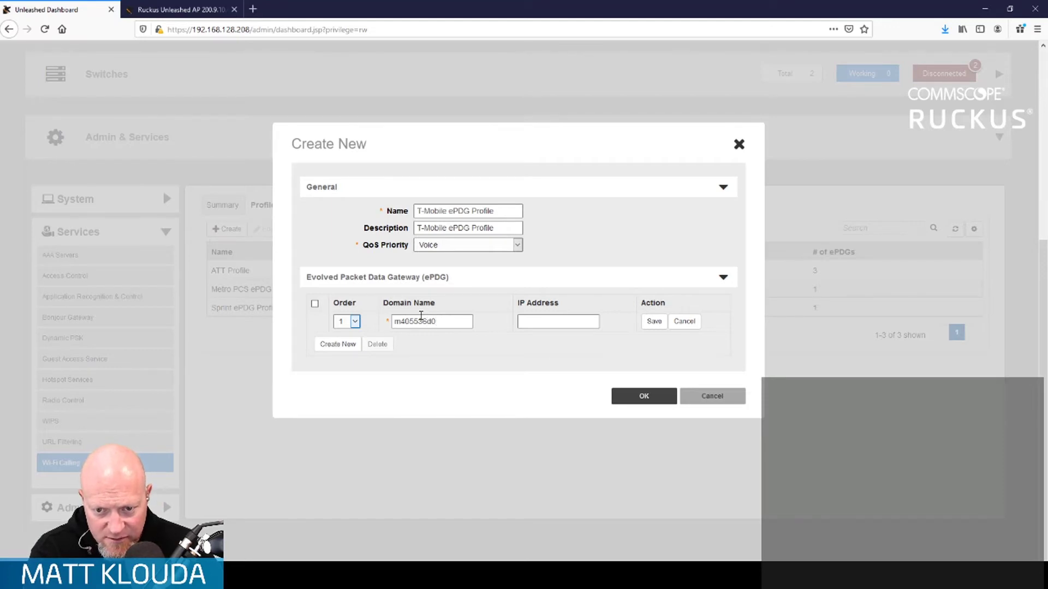
type(".tmodns.")
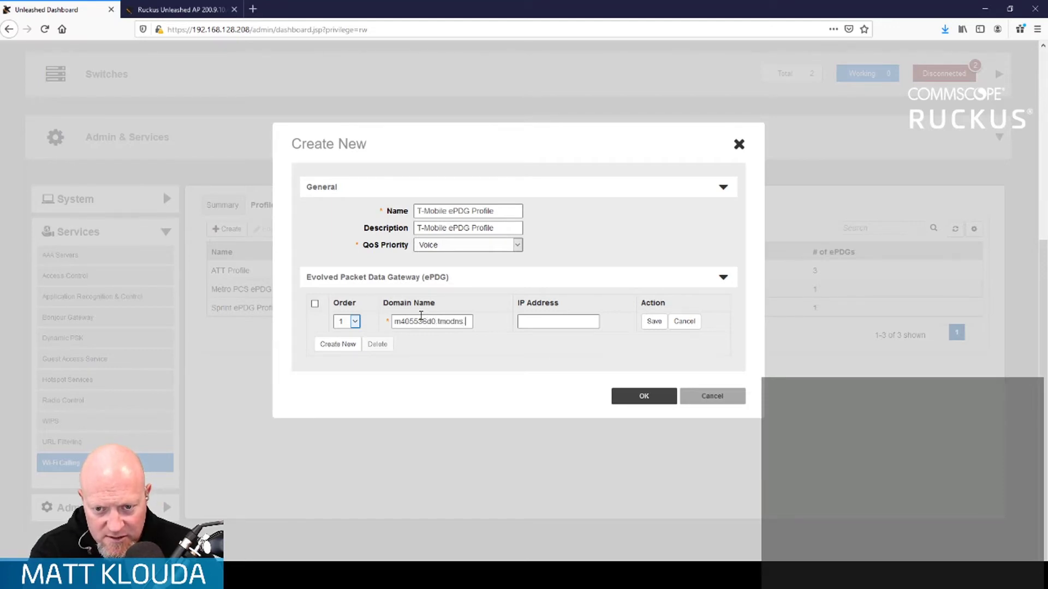
type("net")
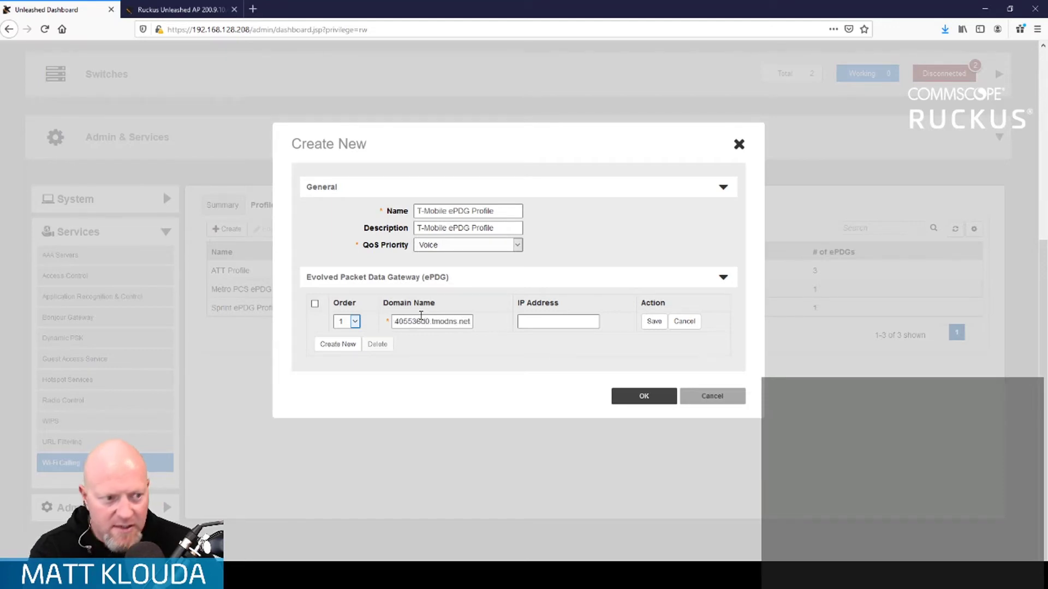
left_click(658, 324)
left_click(332, 345)
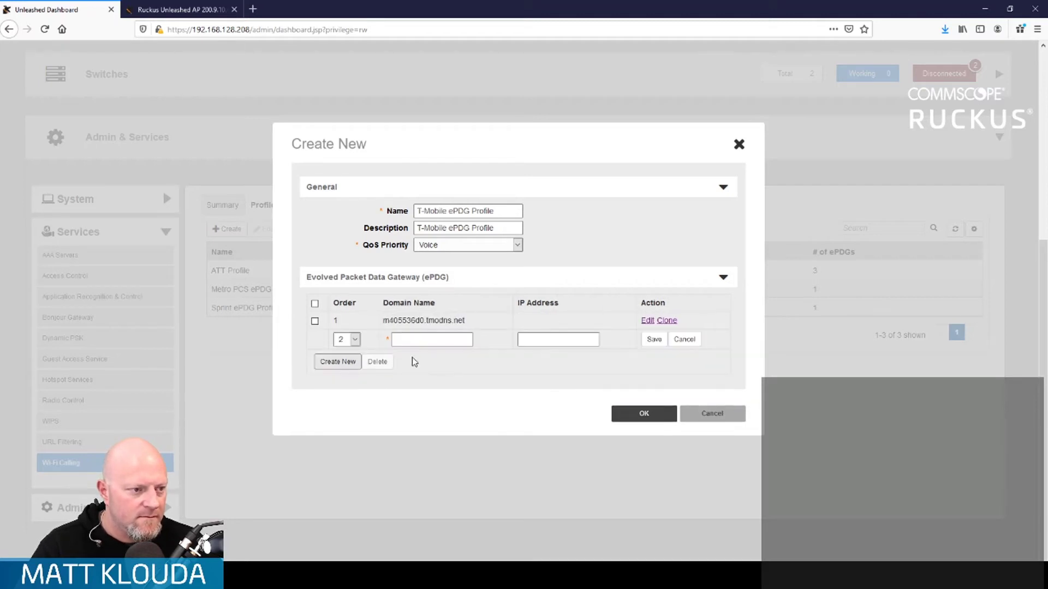
left_click(434, 341)
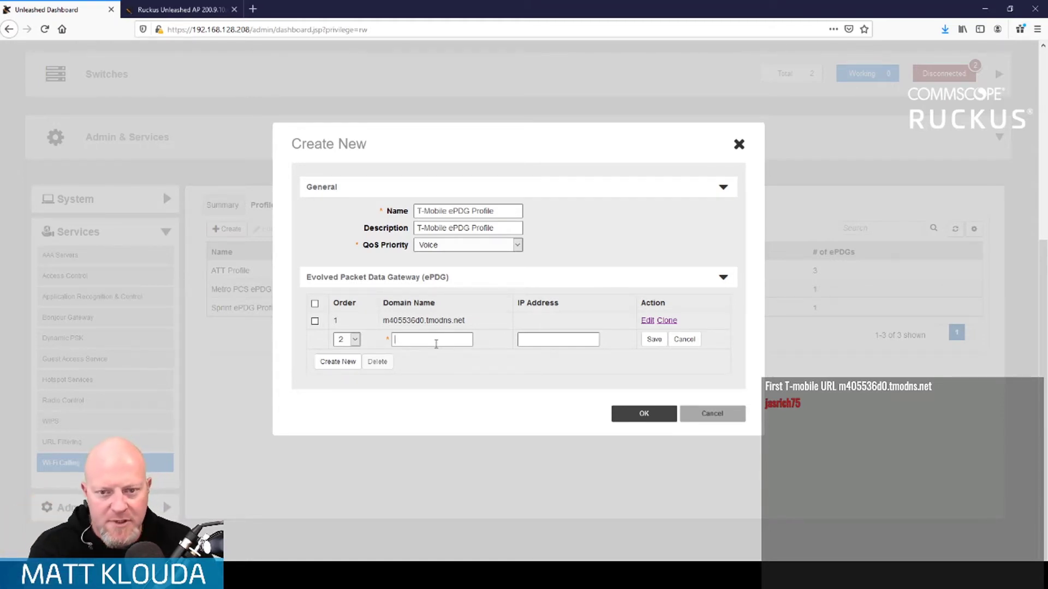
type("epdg.epc.m")
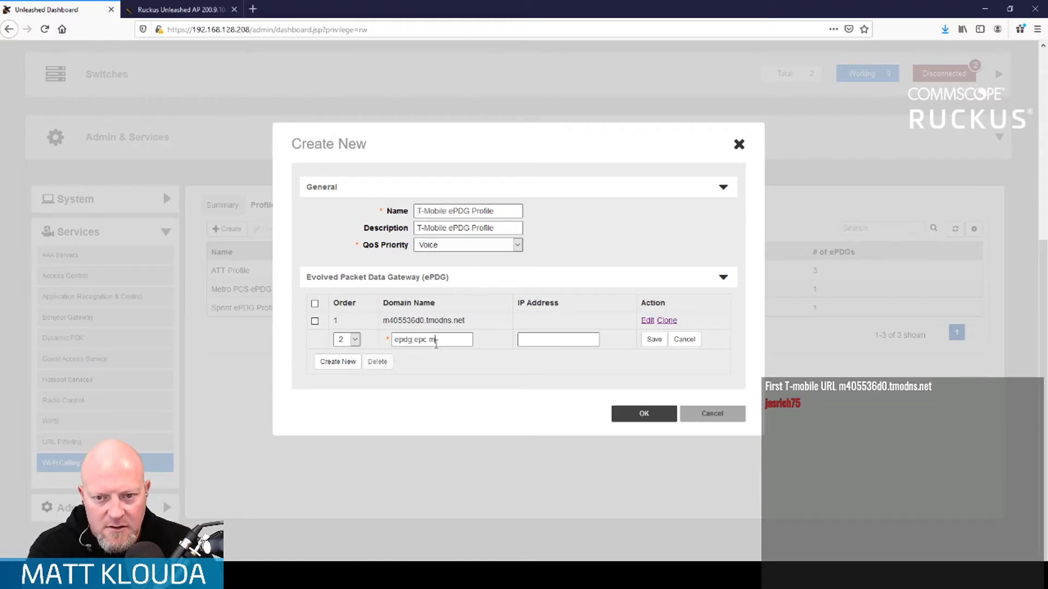
type("nc260")
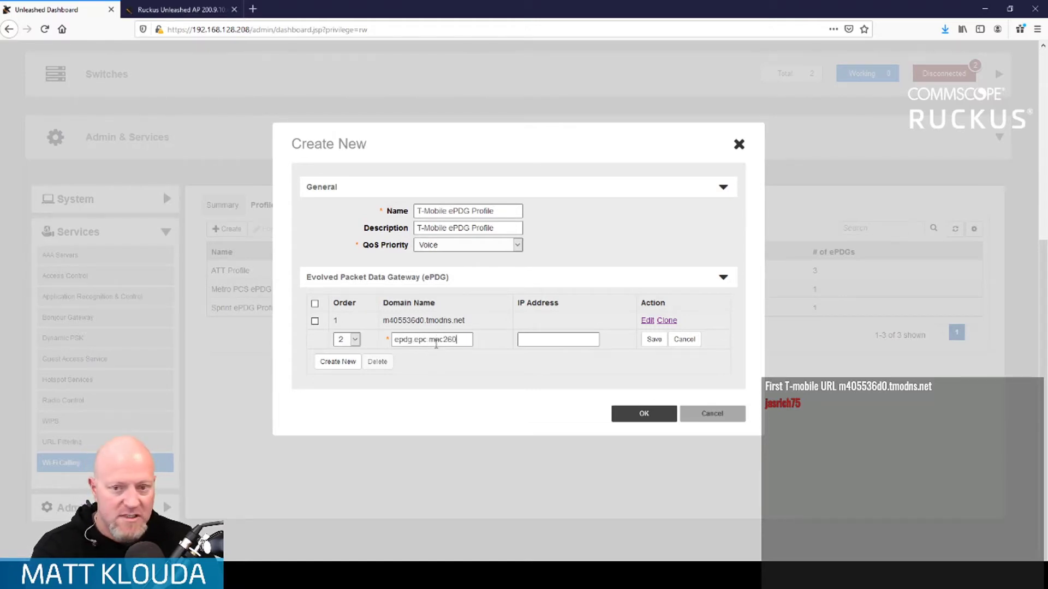
type(".mcc")
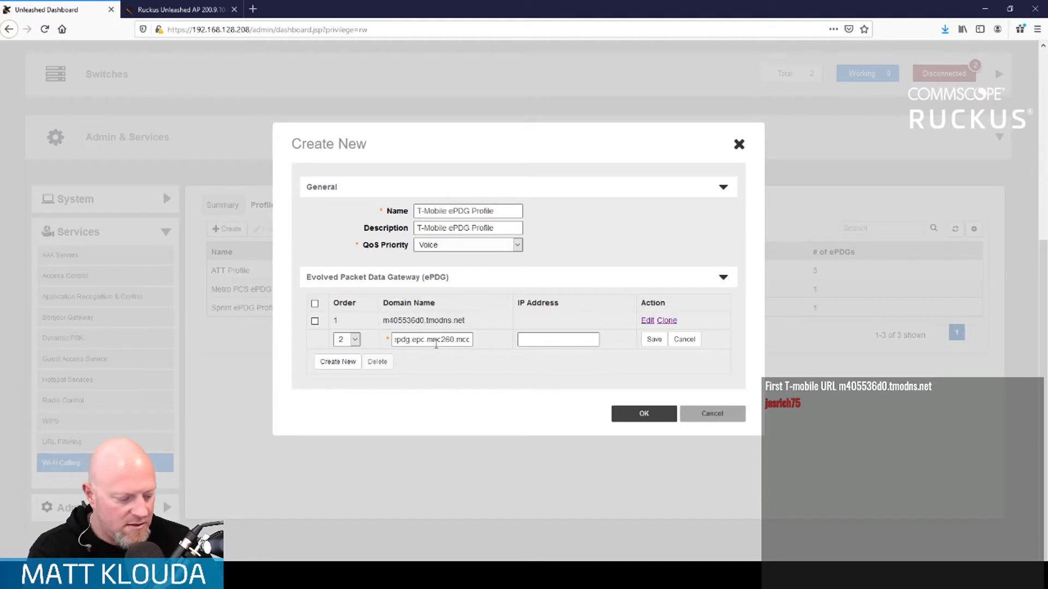
type("310.p")
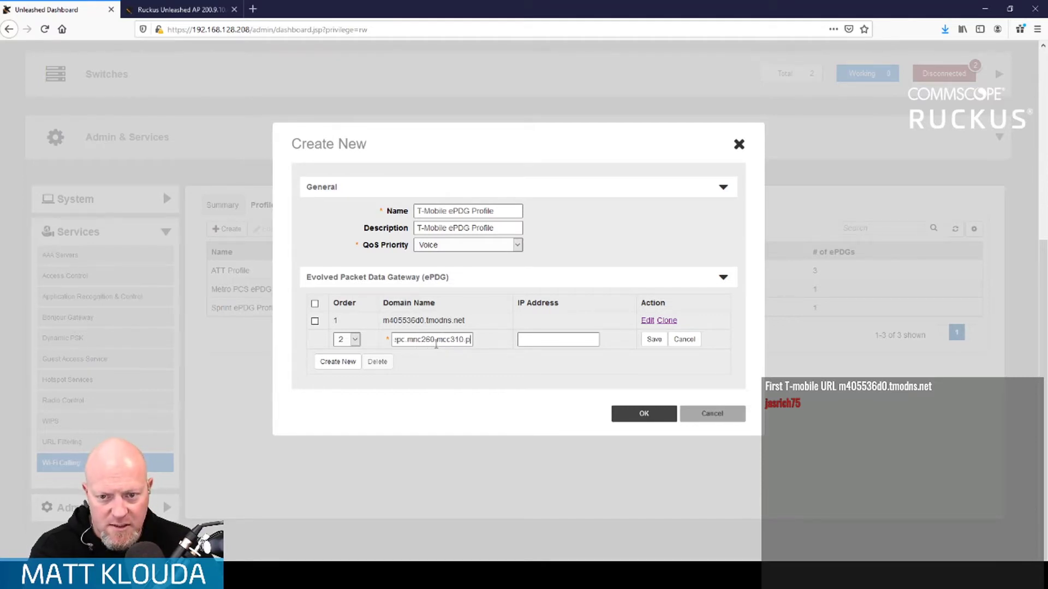
type("ub.")
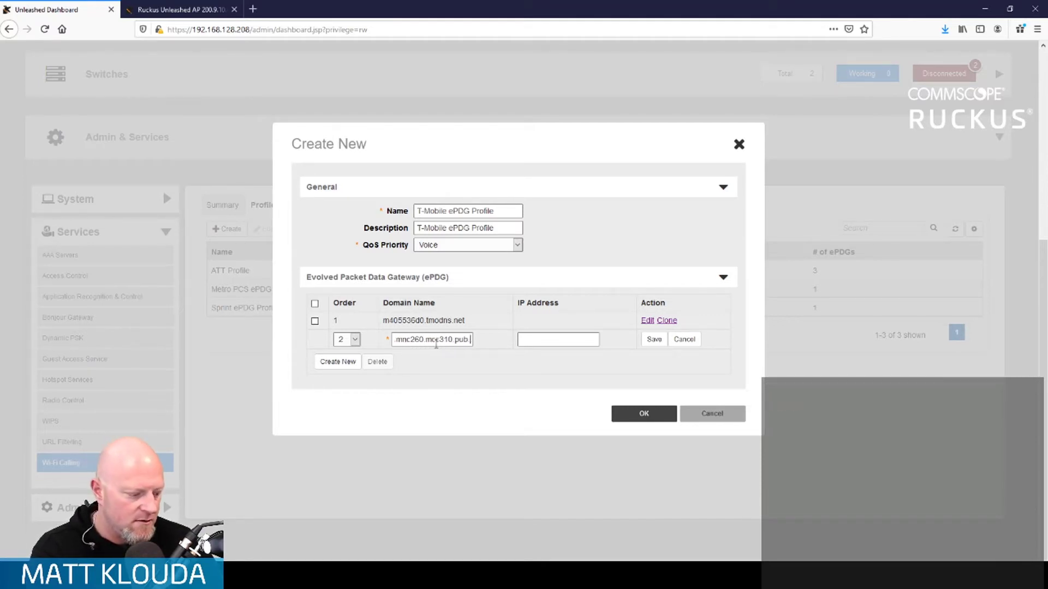
type("3")
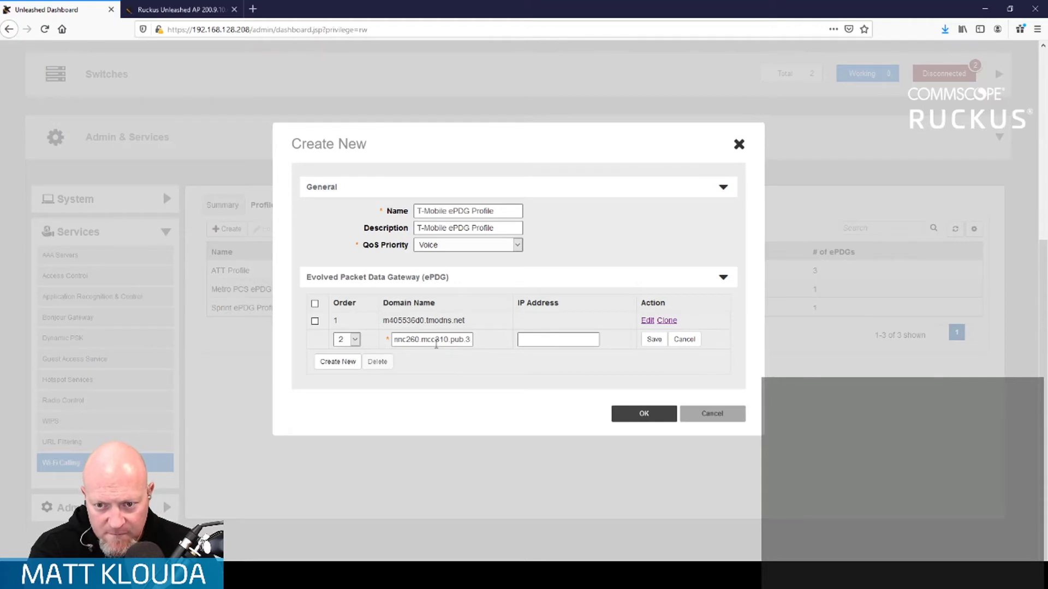
type("gppnet")
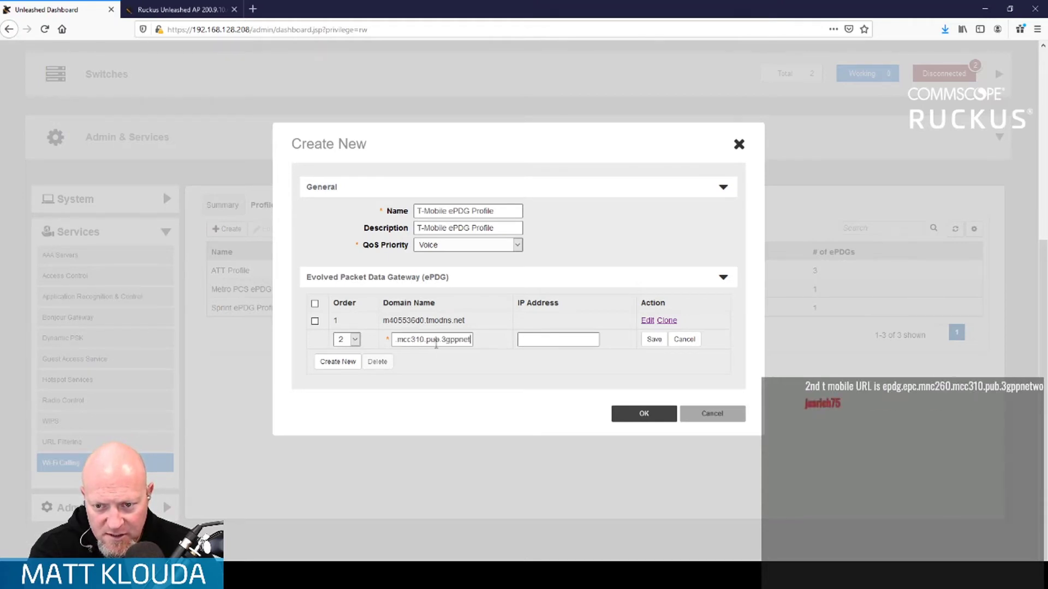
type("work.org")
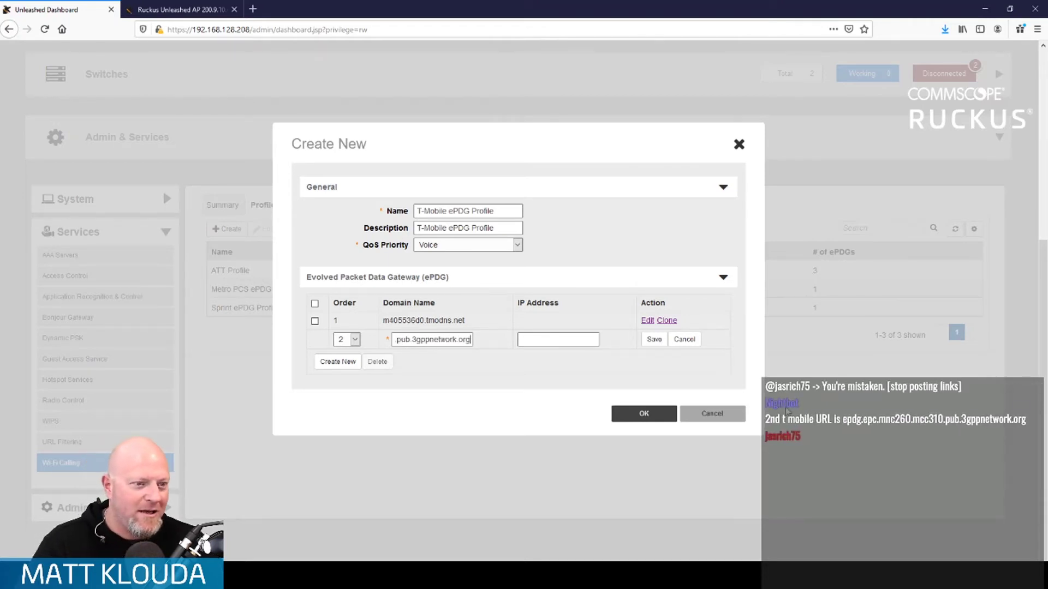
left_click(653, 340)
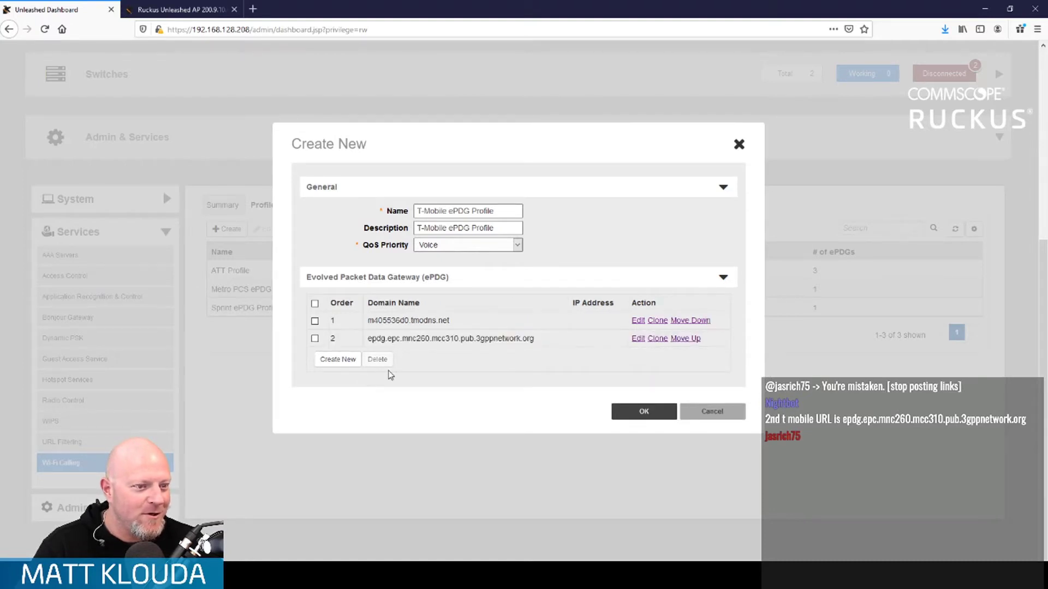
left_click(633, 411)
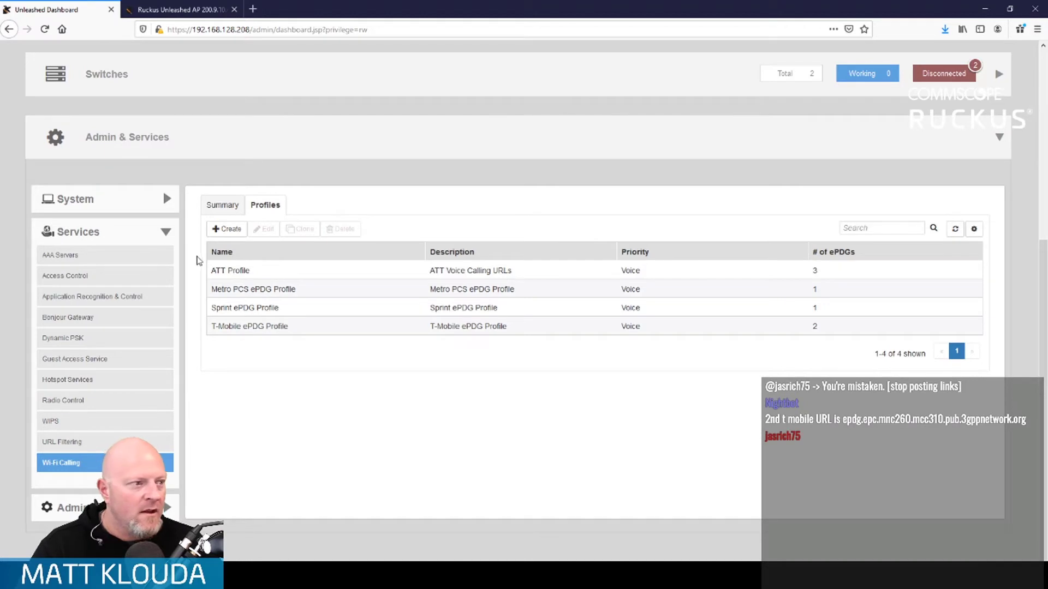
left_click(226, 229)
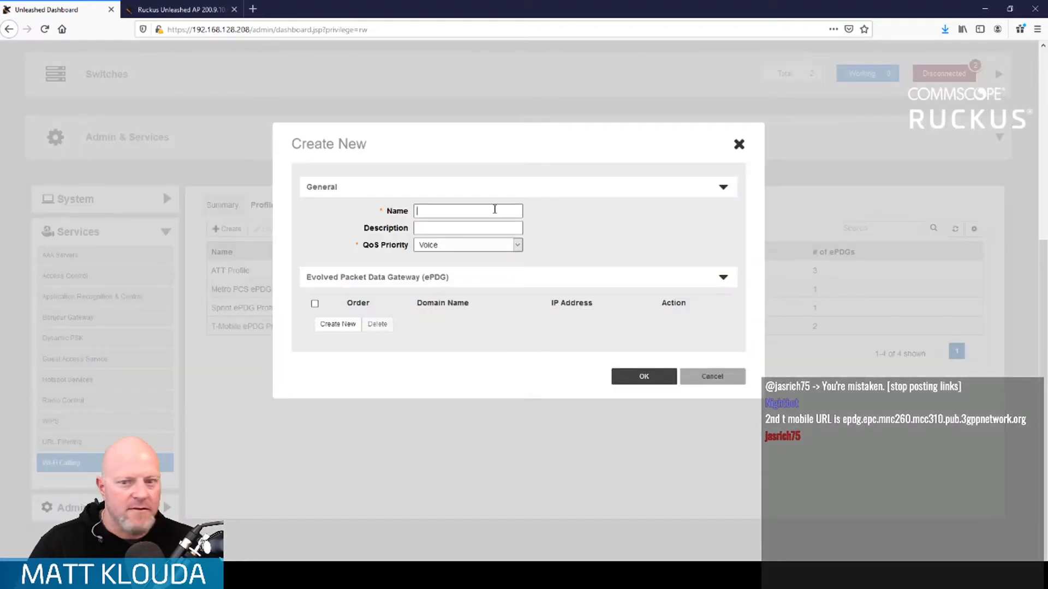
- Name the new profile 'Verizon ePDG Profile' and paste the same text into its description
type("Verizon ePDG Profile")
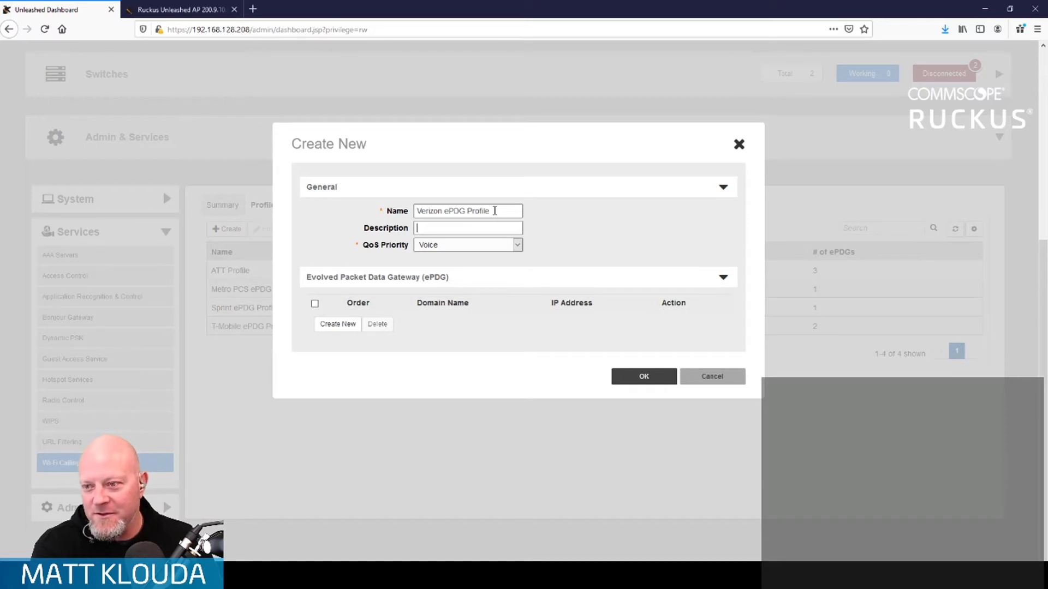
key("Tab")
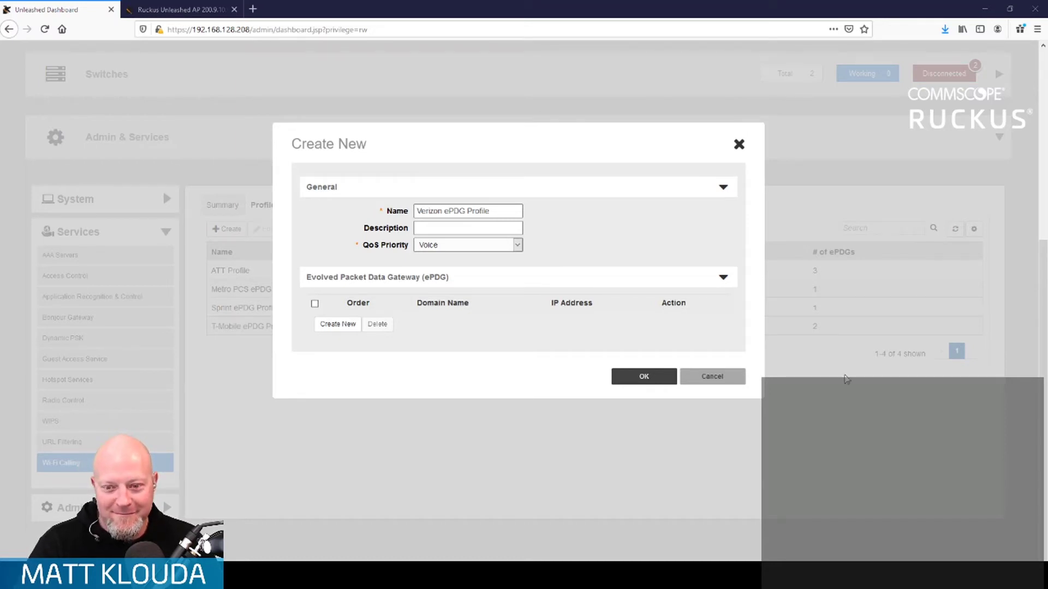
double_click(507, 214)
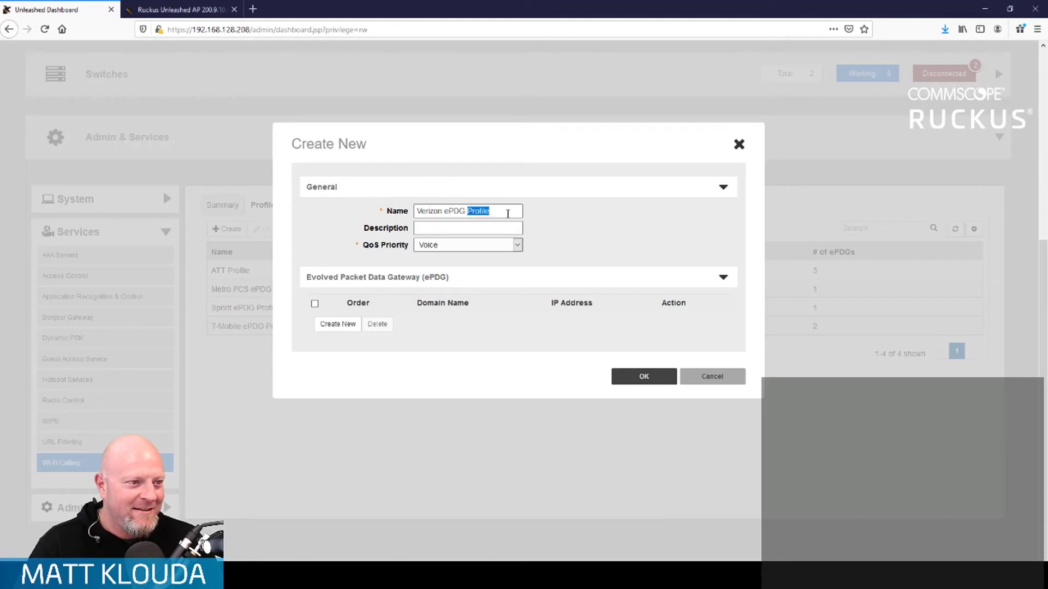
triple_click(507, 214)
double_click(508, 213)
triple_click(507, 213)
key("ctrl+c")
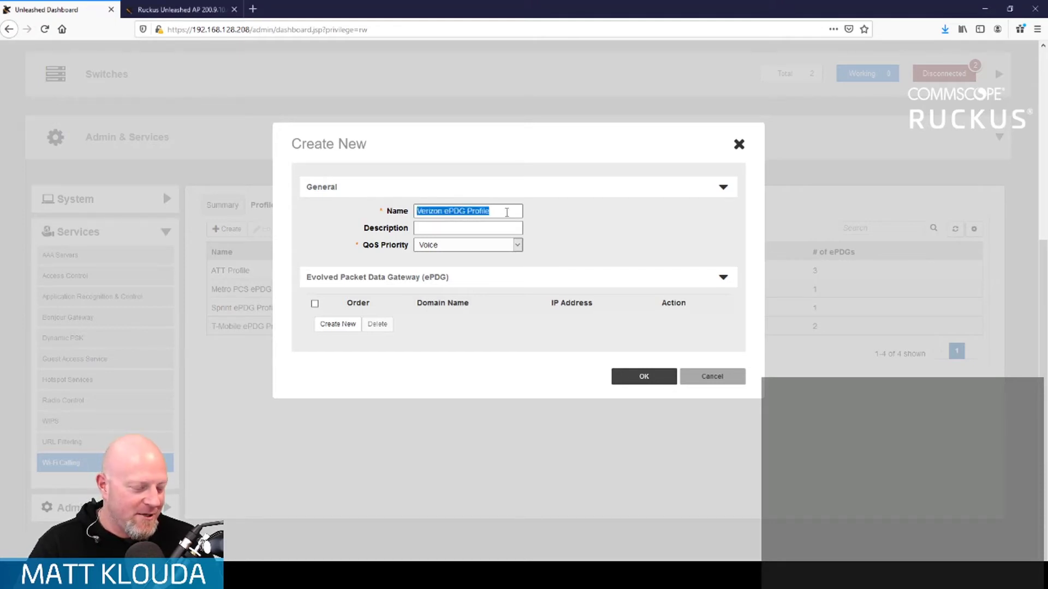
left_click(489, 229)
key("ctrl+v")
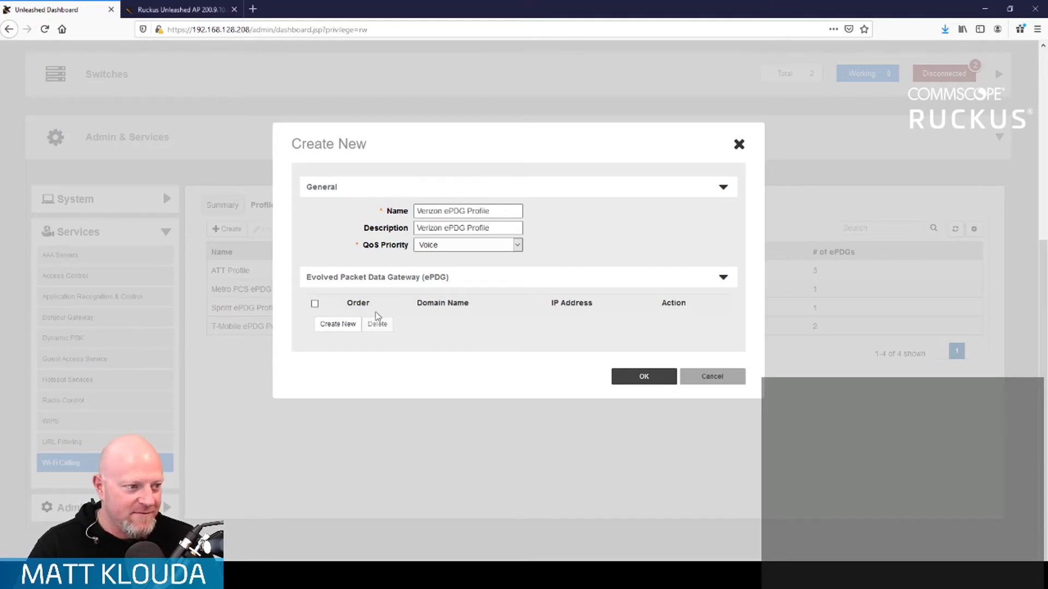
- Add ePDGs sg.vzwfemto.com and wo.vzwwo.com and save the Verizon ePDG Profile
left_click(350, 326)
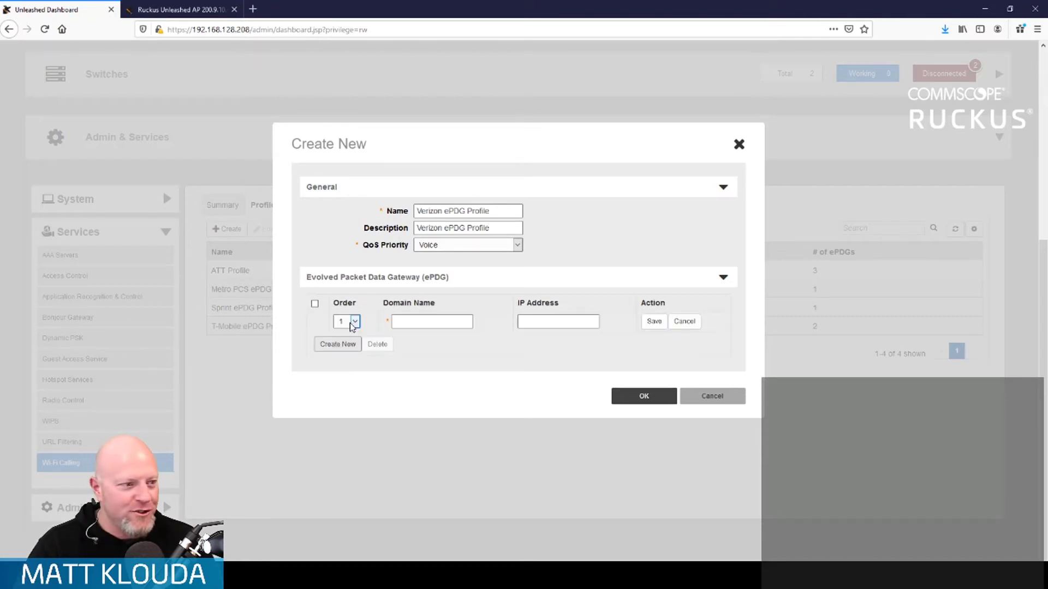
left_click(443, 321)
type("sg")
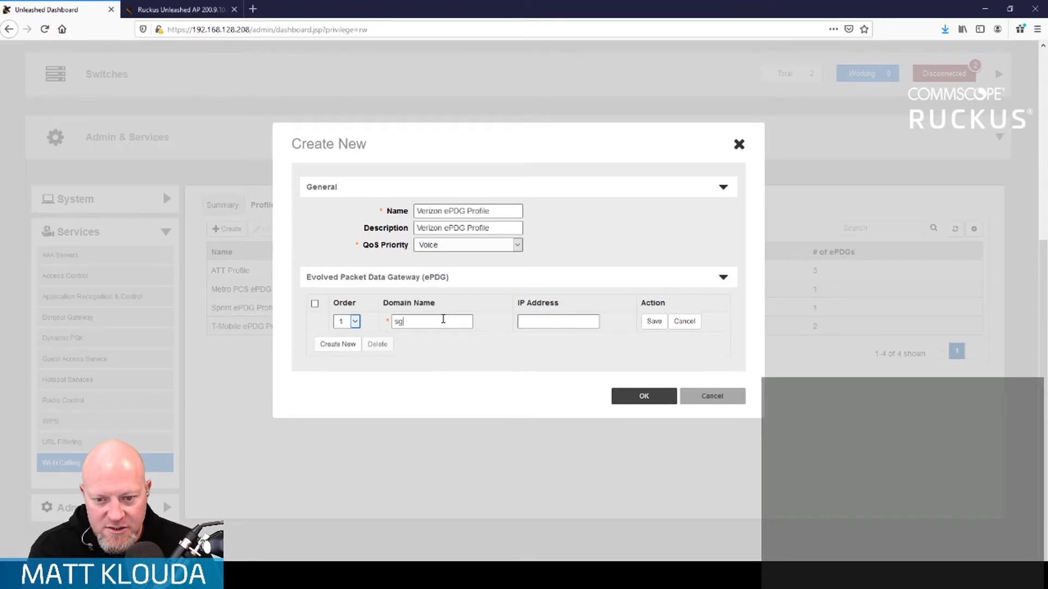
type(".vzwfe")
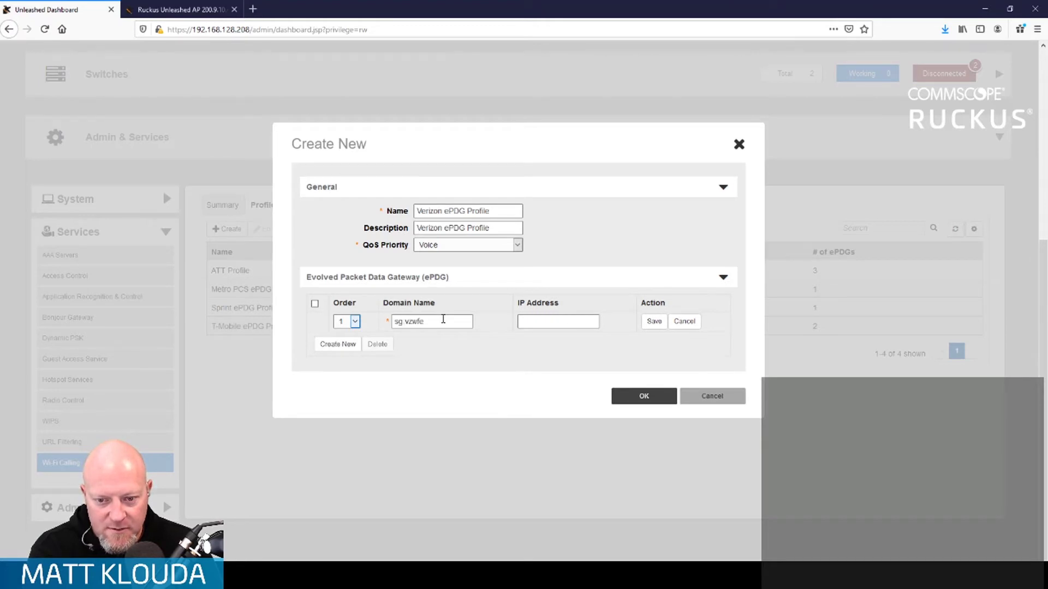
type("mto")
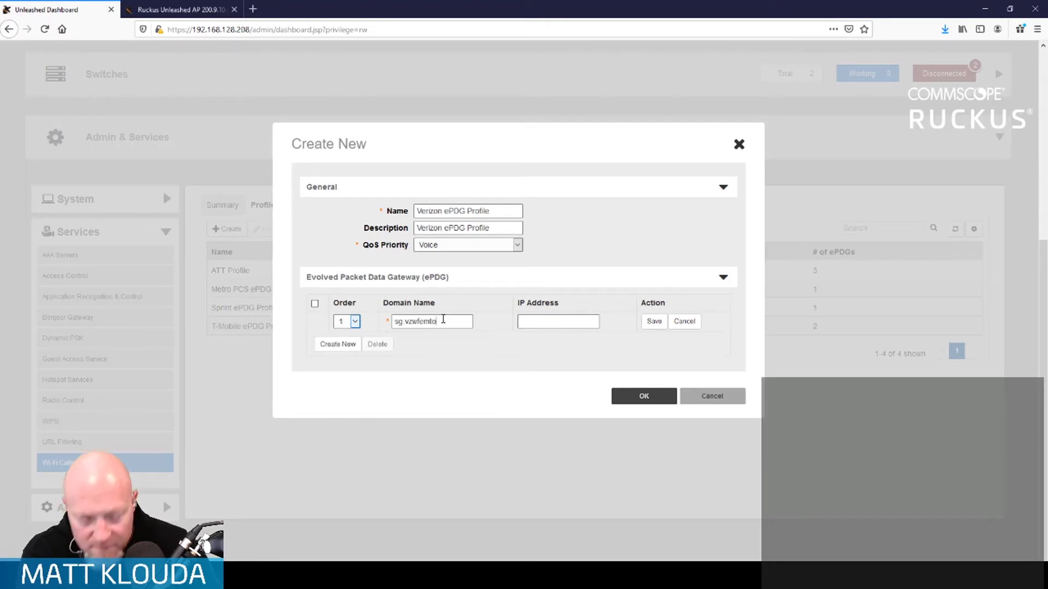
type(".com")
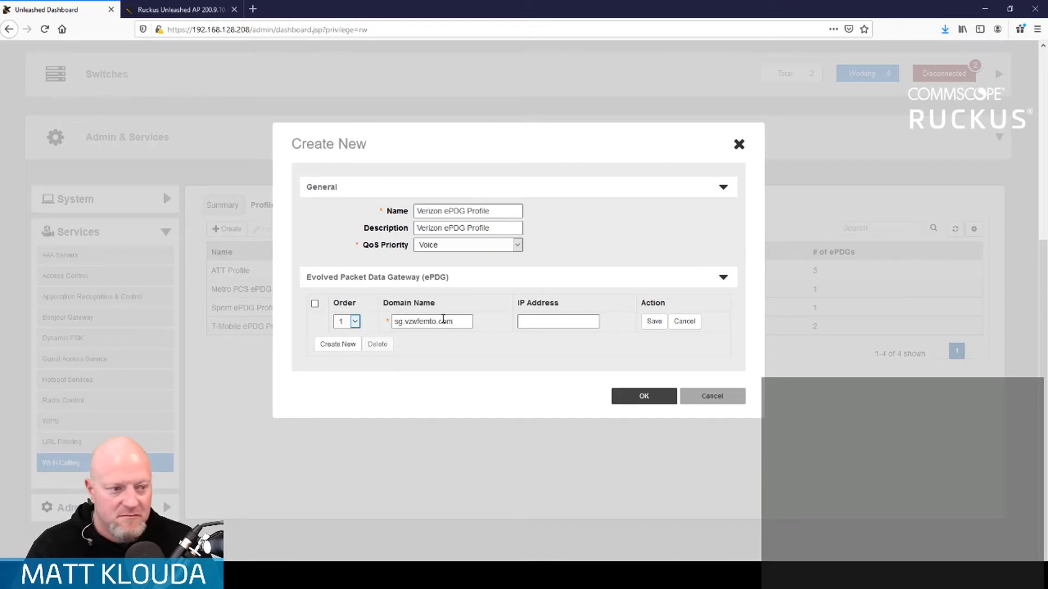
left_click(653, 321)
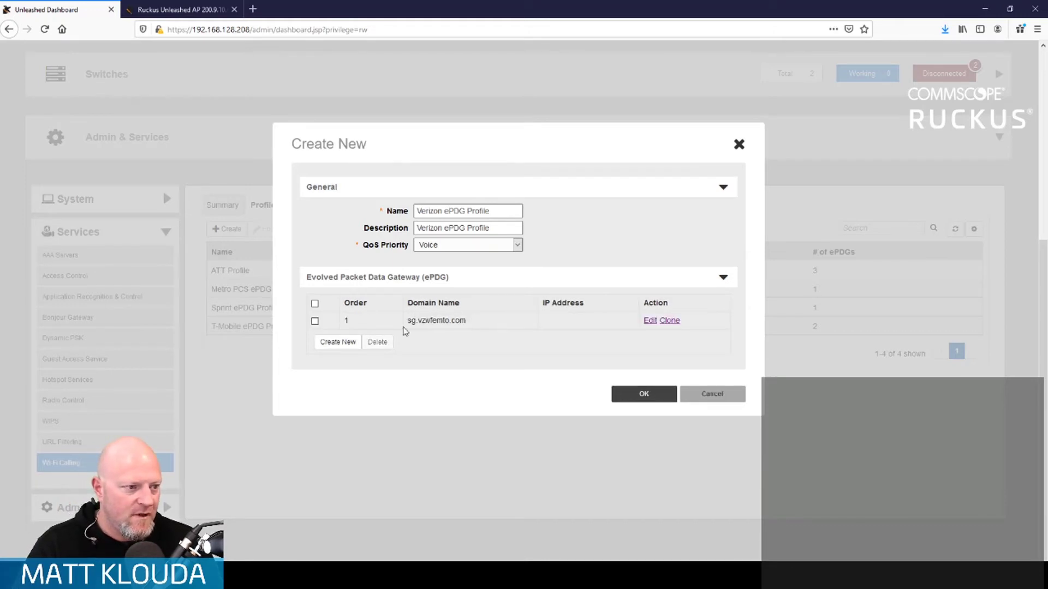
left_click(338, 342)
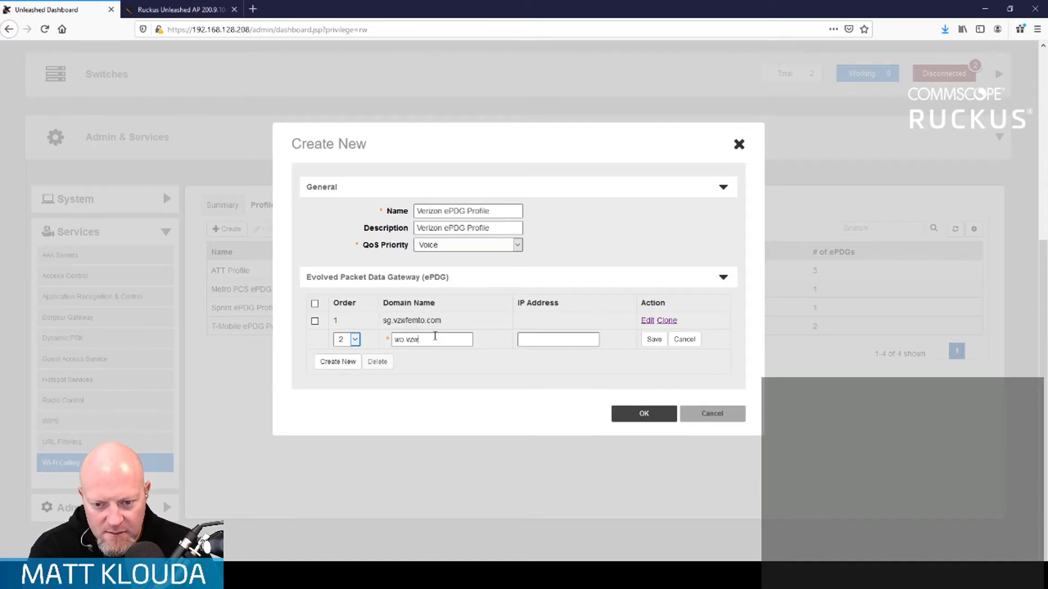
type("wo.vzwwo.com")
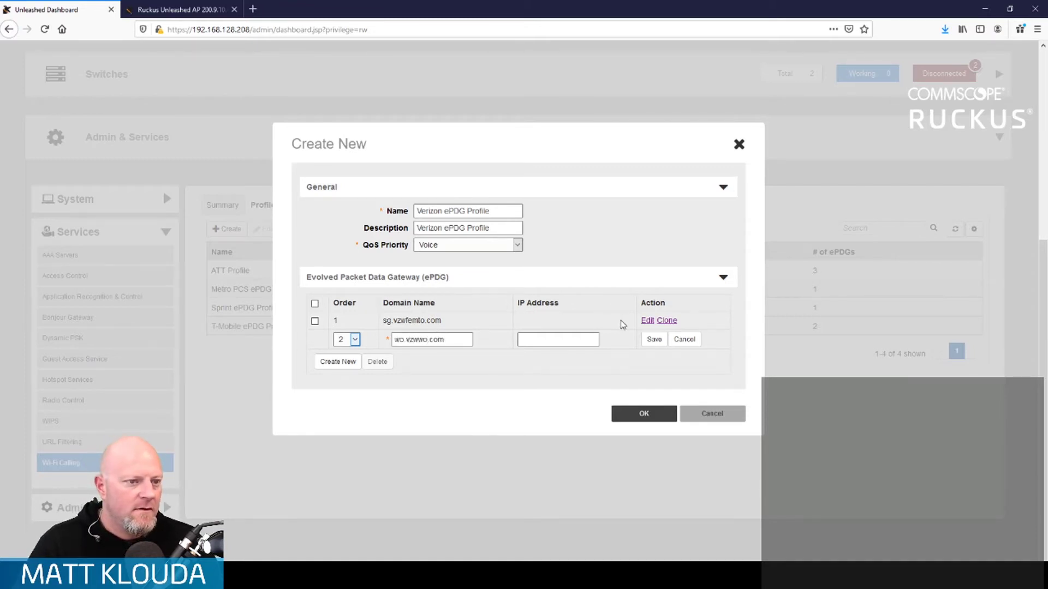
left_click(654, 339)
left_click(642, 412)
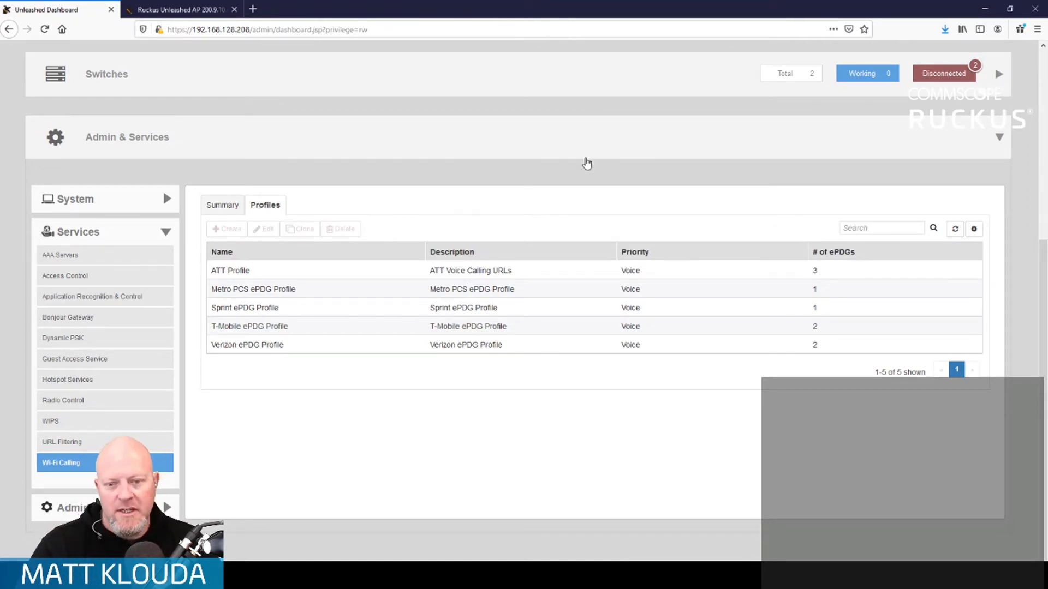
- Open the RUCKUSLive network from WiFi Networks for editing
scroll(642, 234, "up", 2)
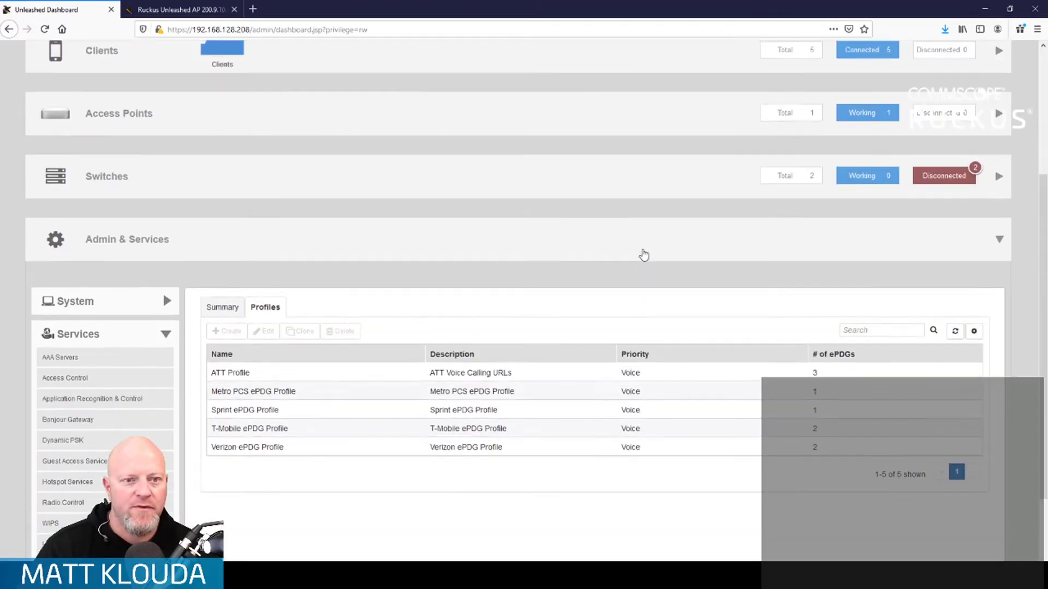
left_click(999, 249)
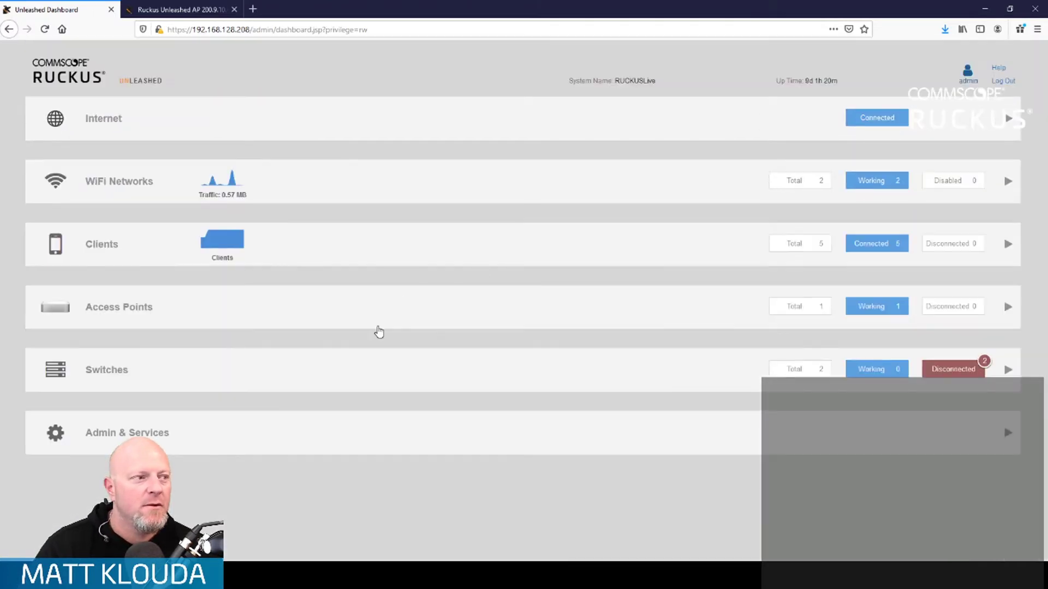
left_click(375, 188)
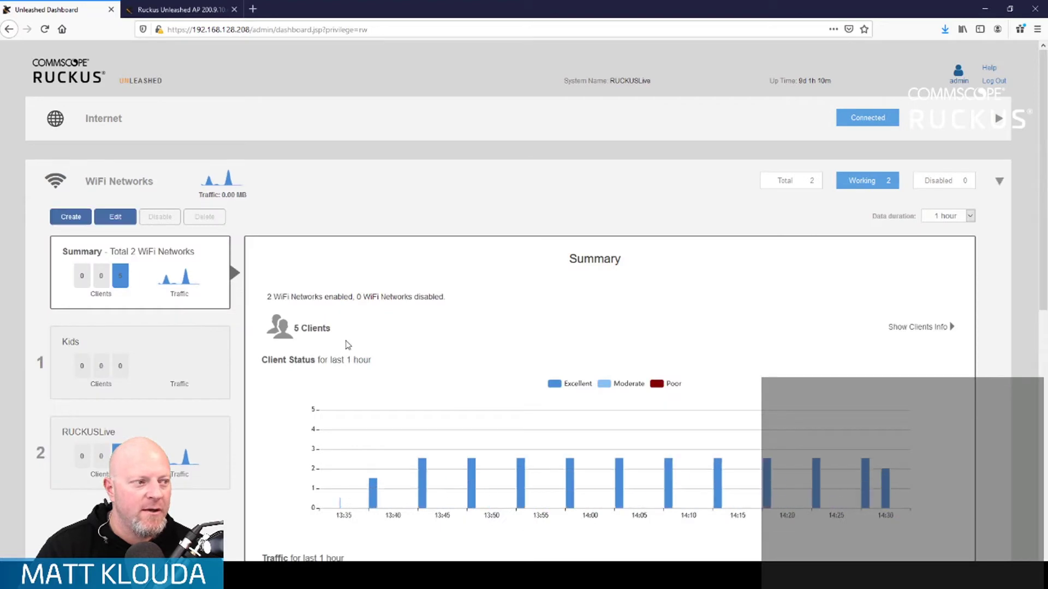
left_click(147, 438)
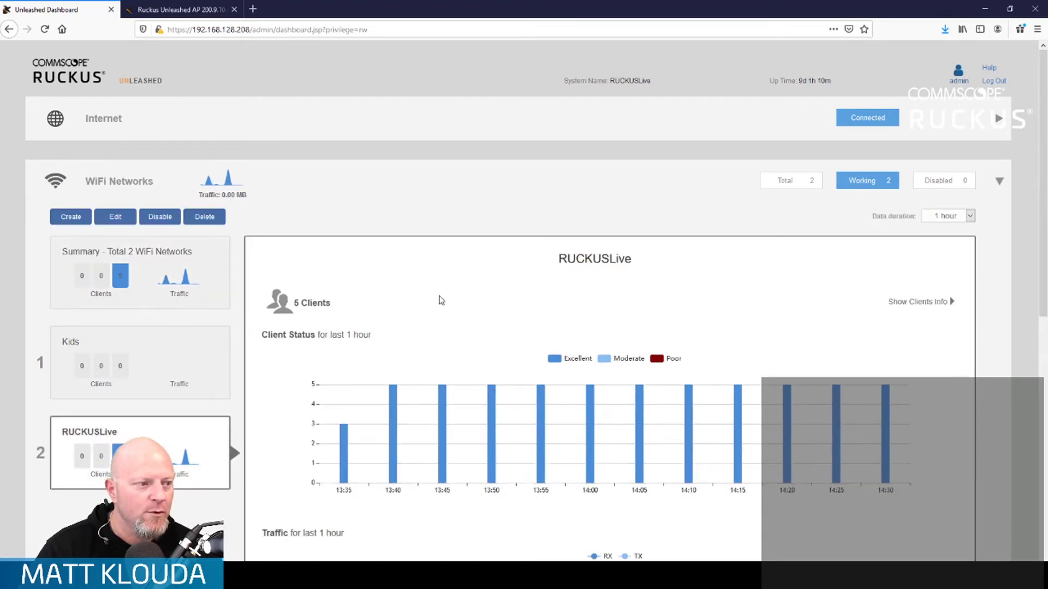
left_click(113, 218)
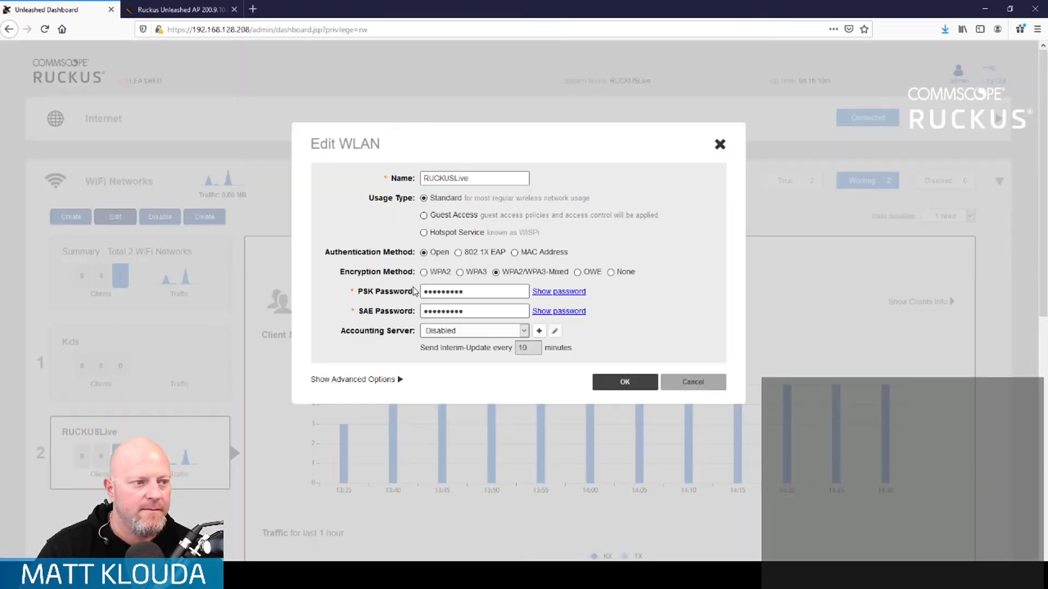
- In the advanced options' Access Control settings, tick Wi-Fi Calling Enable
left_click(390, 380)
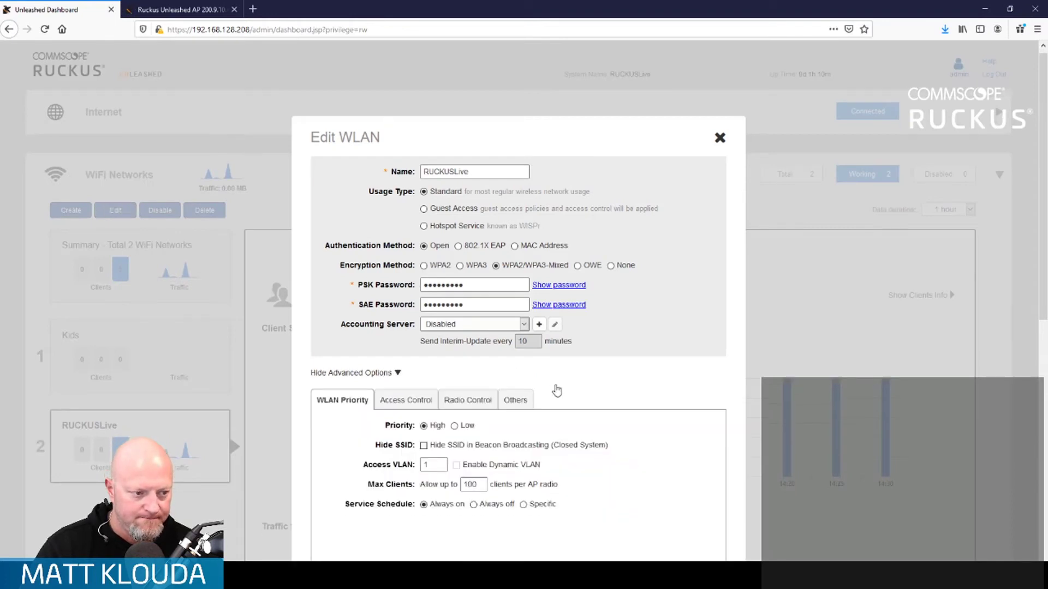
scroll(556, 391, "down", 3)
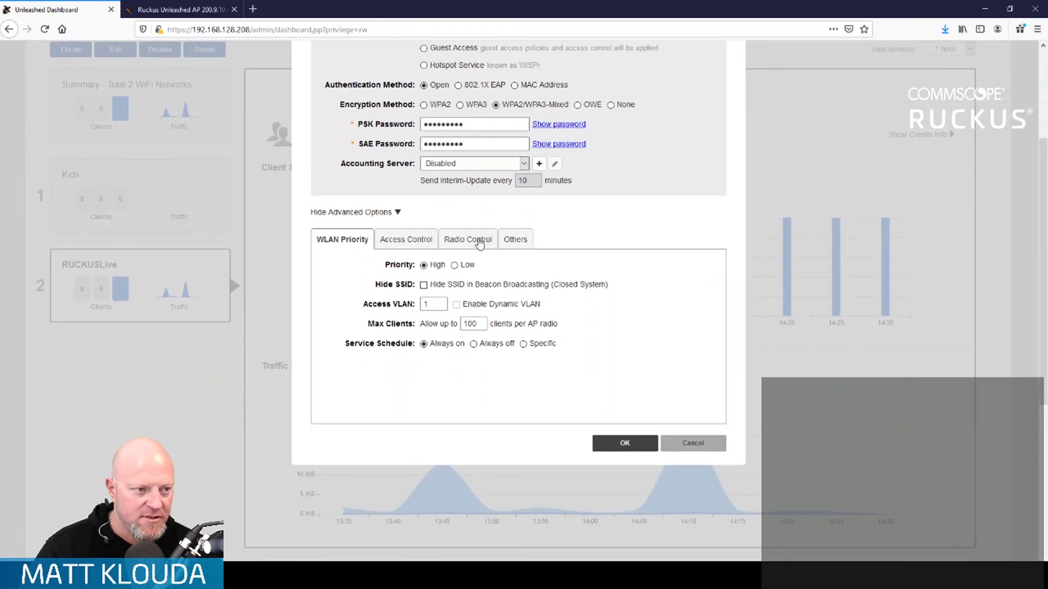
left_click(516, 240)
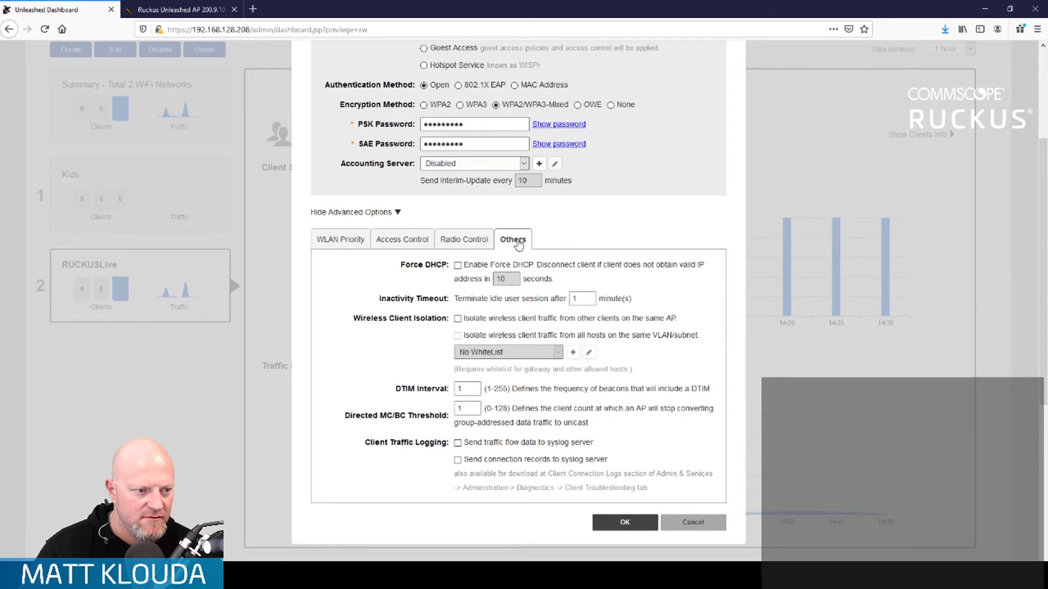
left_click(483, 241)
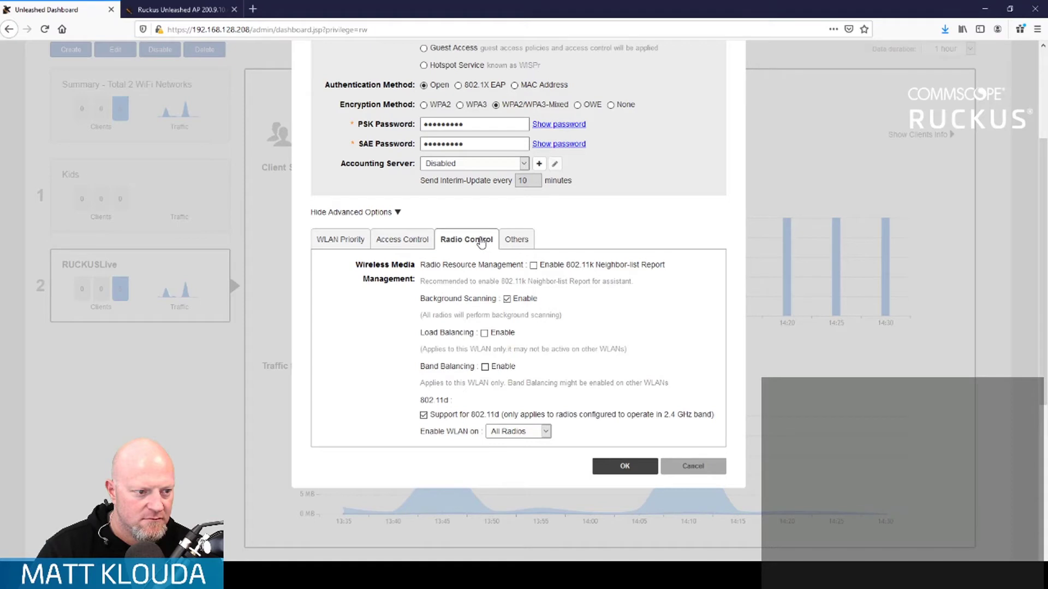
left_click(404, 245)
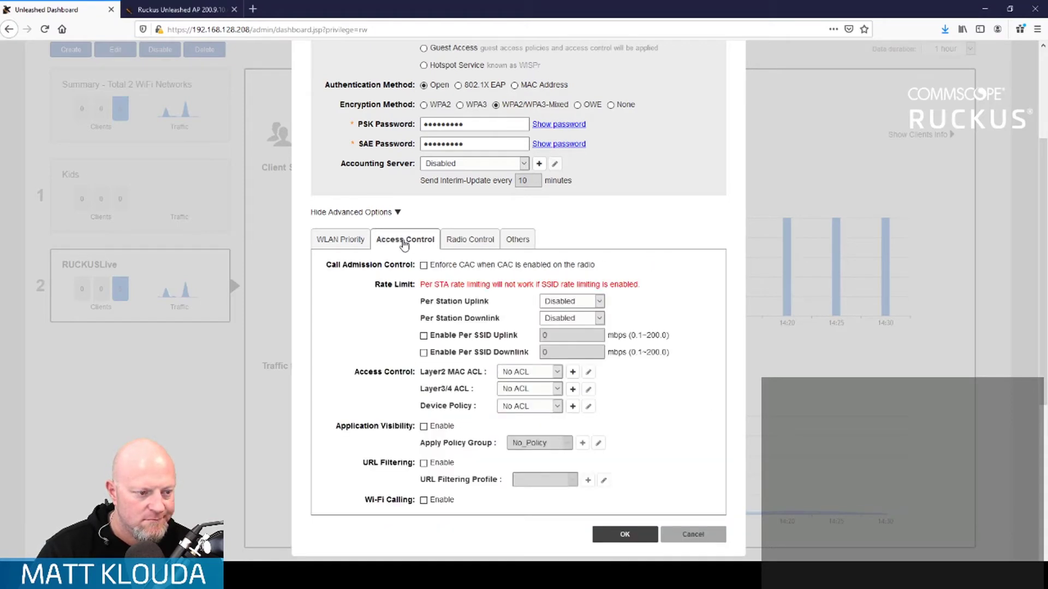
left_click(424, 501)
scroll(489, 489, "down", 3)
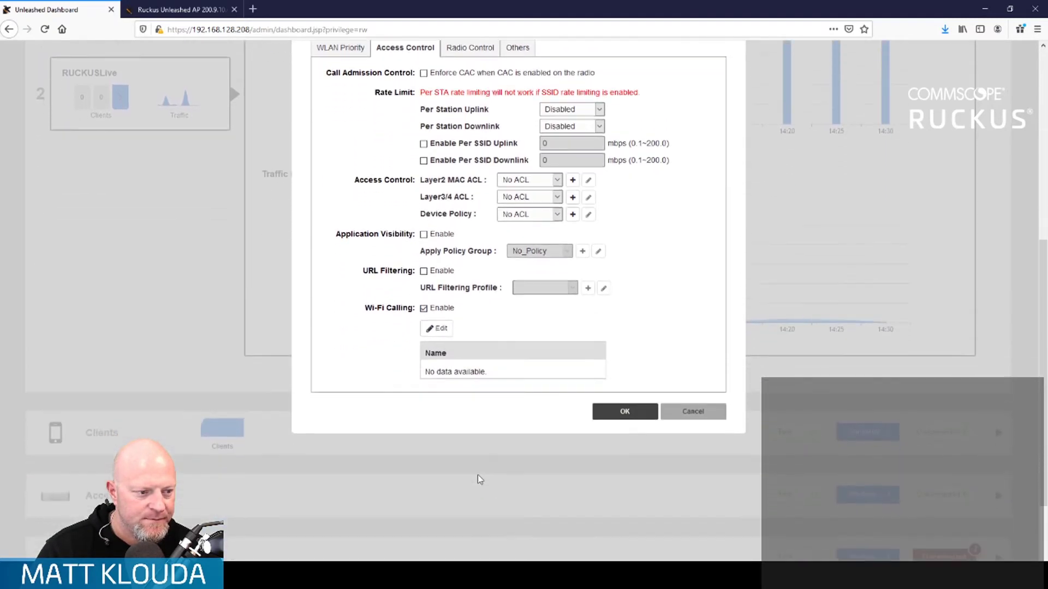
- Move the ATT and Metro PCS ePDG profiles into Selected Profiles
left_click(436, 297)
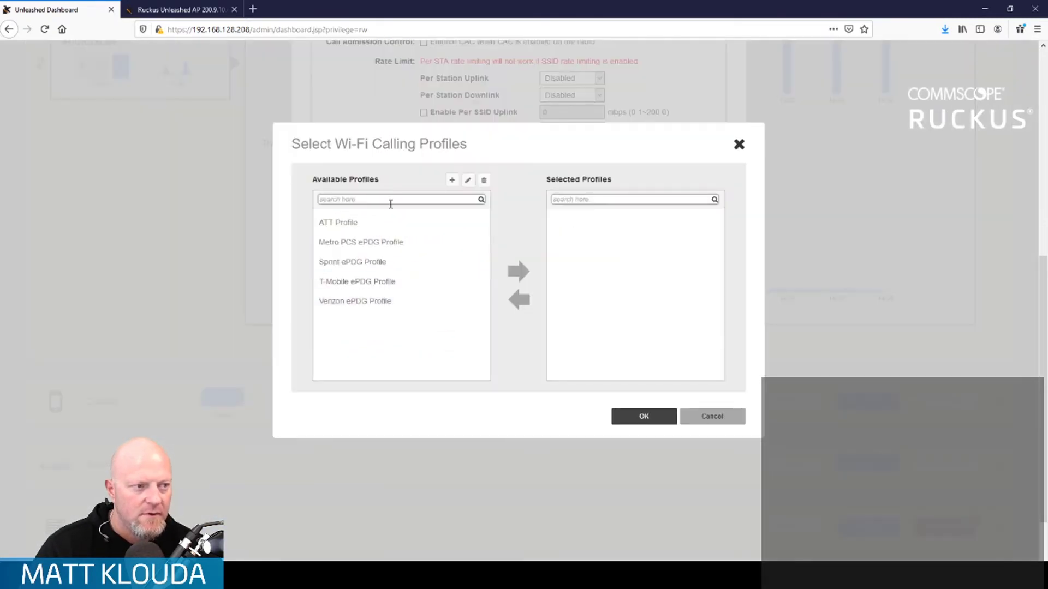
left_click(391, 223)
left_click(393, 298, "shift")
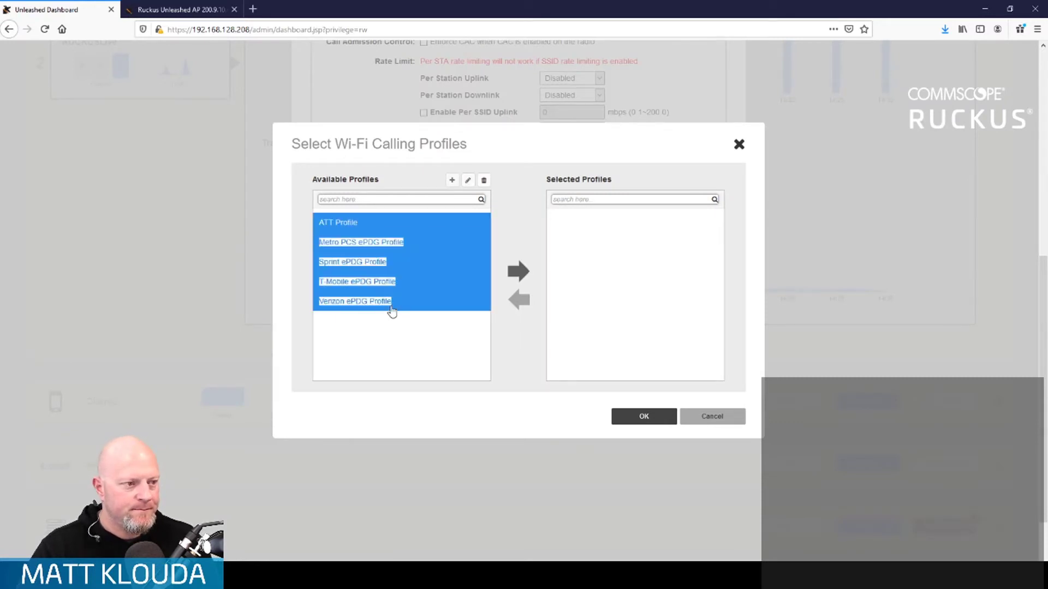
left_click(355, 224)
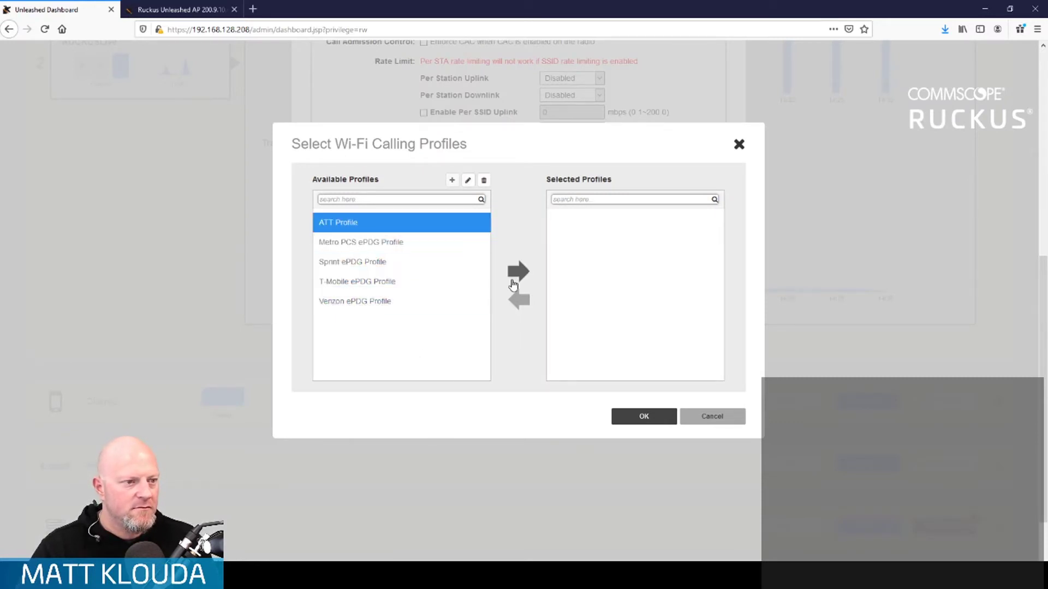
left_click(516, 271)
left_click(420, 226)
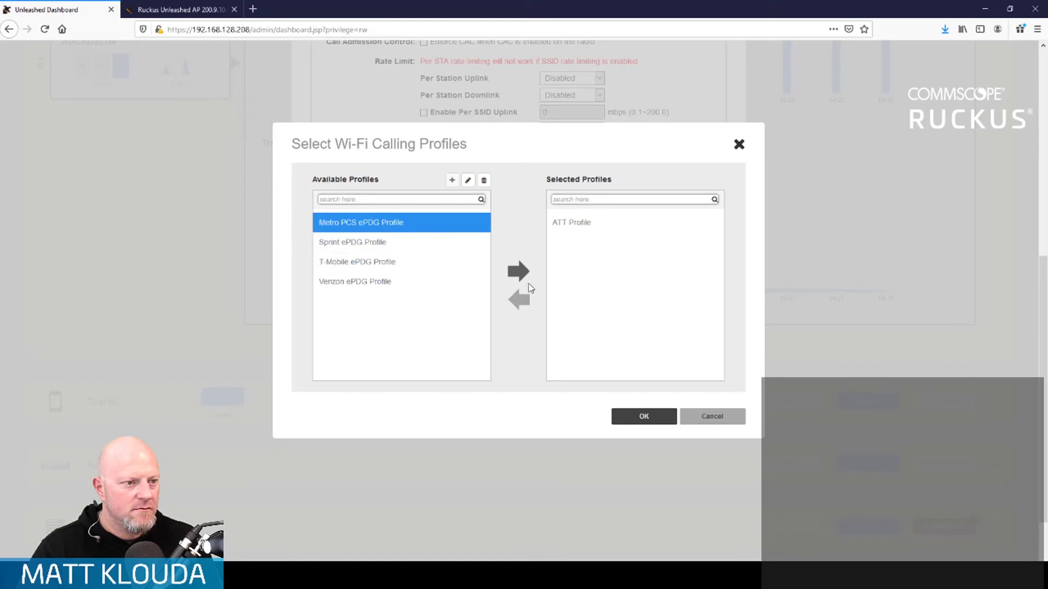
left_click(518, 271)
- Move the Sprint, T-Mobile and Verizon ePDG profiles into Selected Profiles and confirm
left_click(404, 225)
left_click(517, 274)
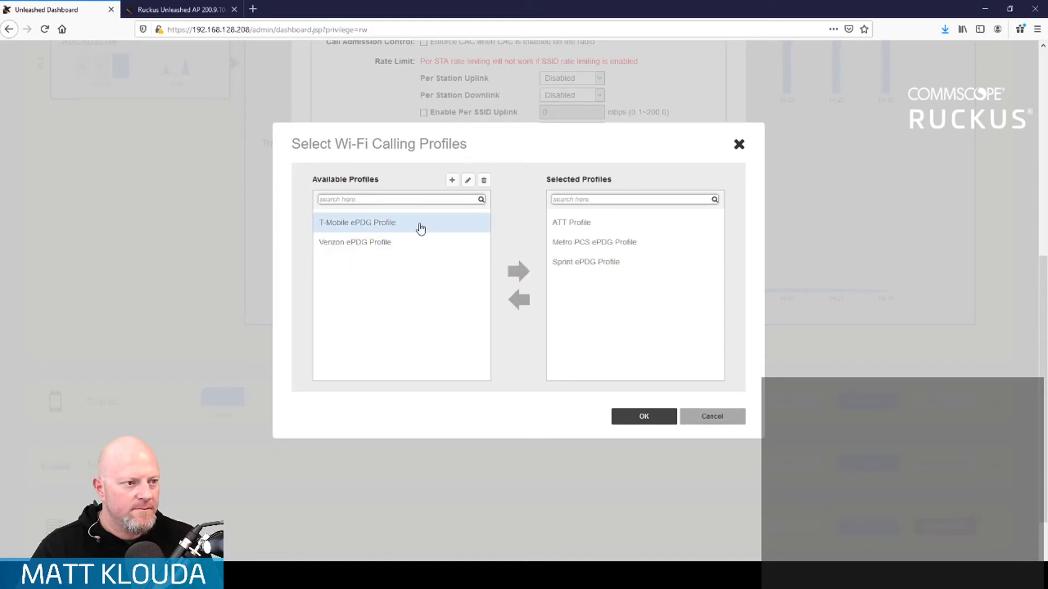
left_click(421, 227)
left_click(517, 278)
left_click(404, 236)
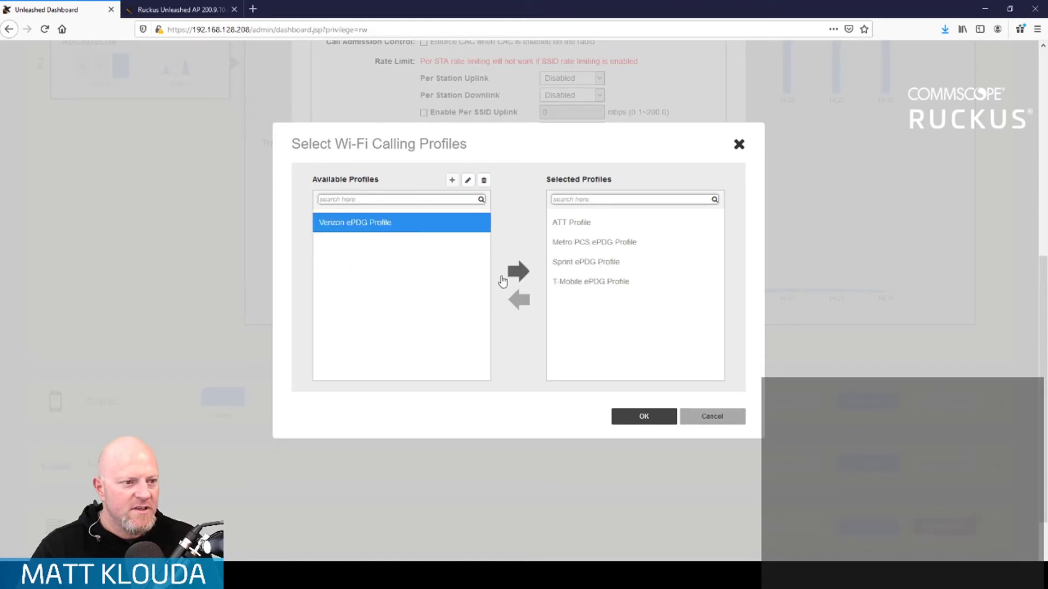
left_click(517, 272)
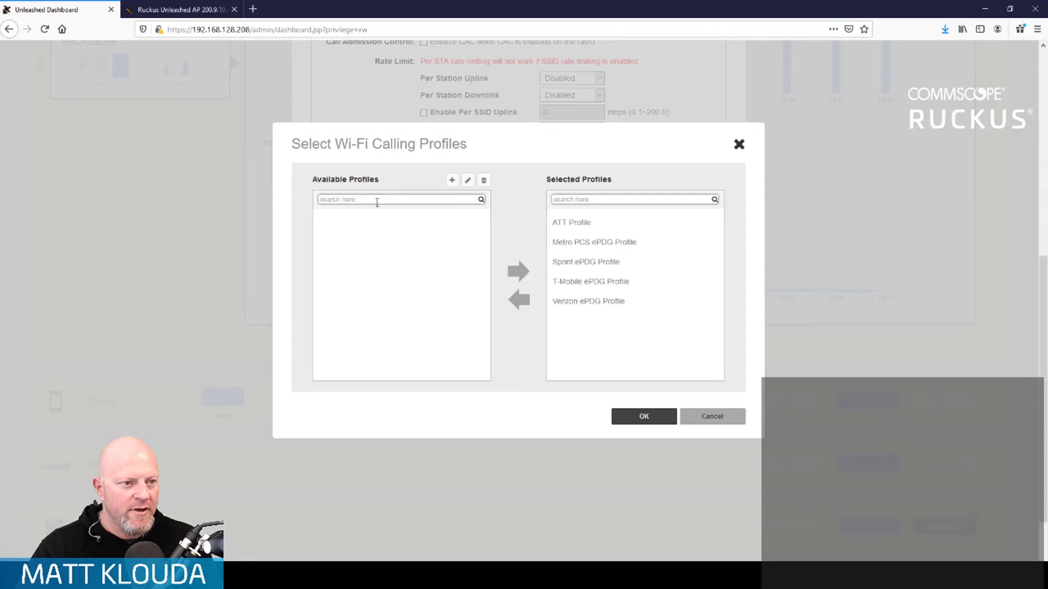
left_click(644, 416)
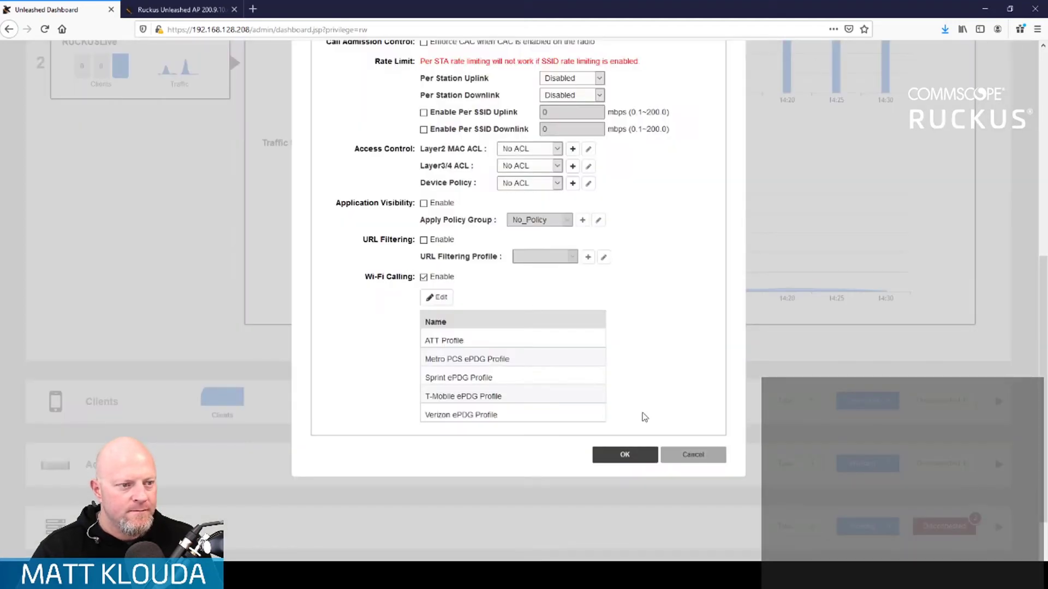
- Save the RUCKUSLive WLAN and view the Wi-Fi Calling traffic summary for the last 1 hour
left_click(633, 455)
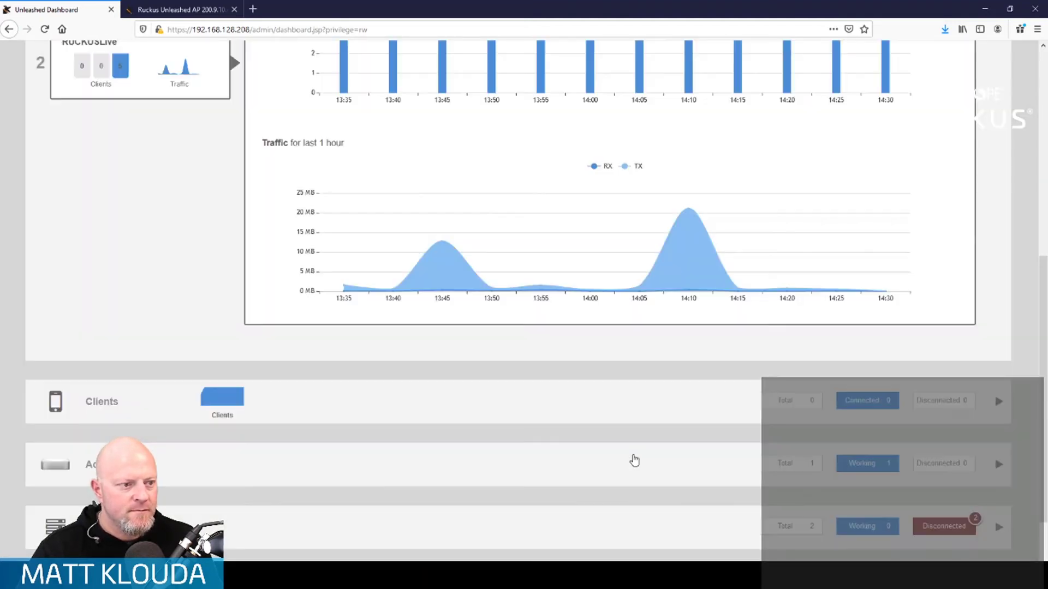
scroll(299, 386, "up", 4)
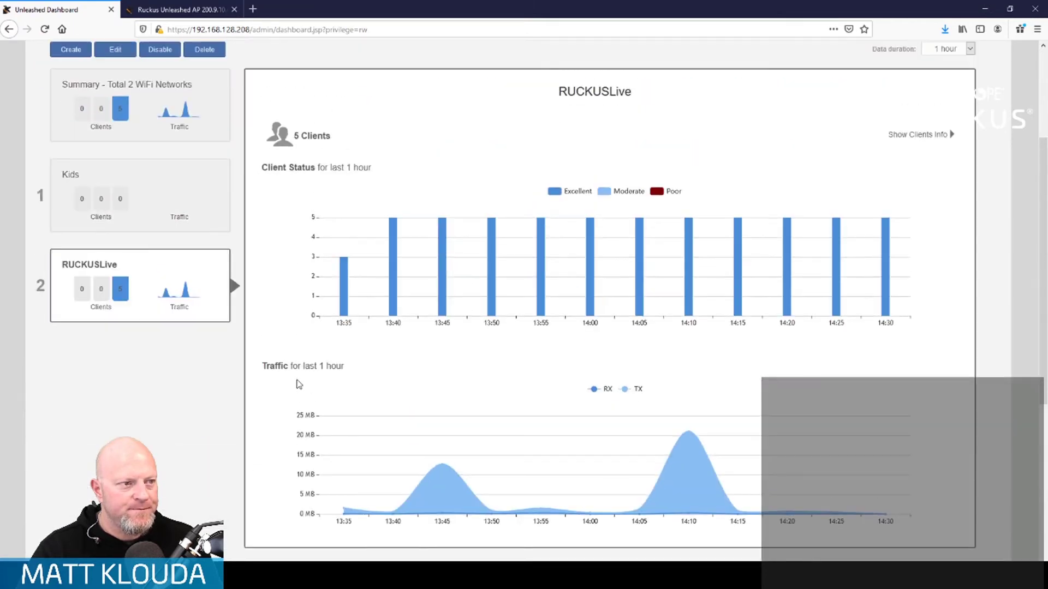
scroll(298, 385, "down", 6)
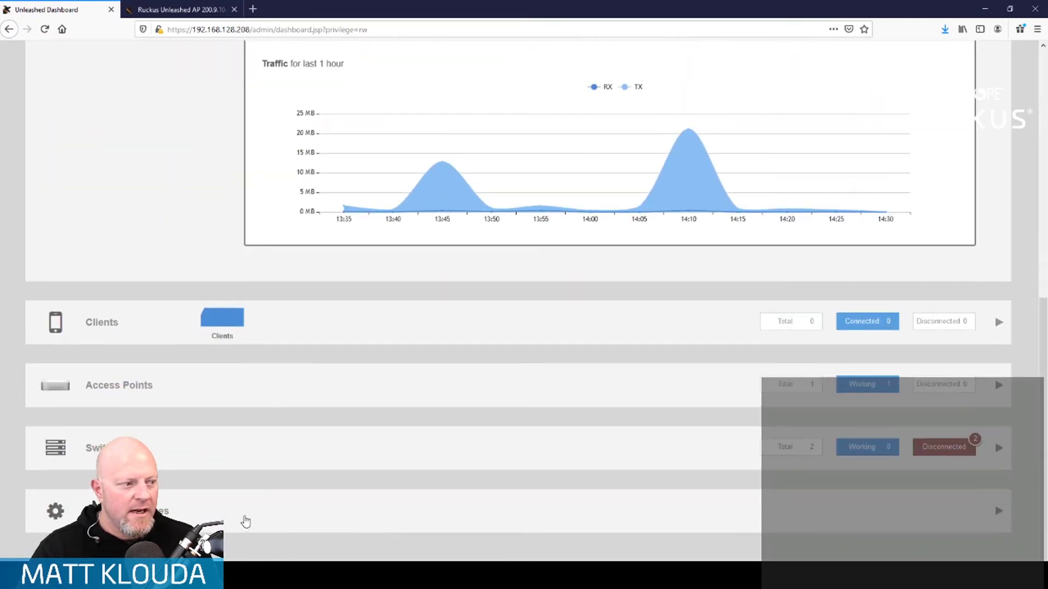
left_click(250, 516)
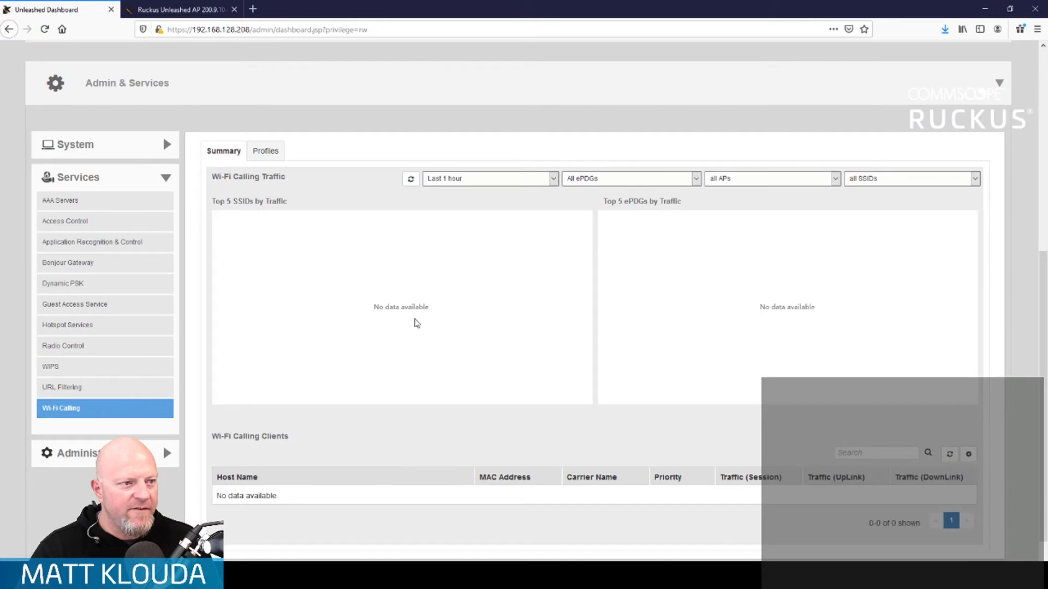
left_click(535, 183)
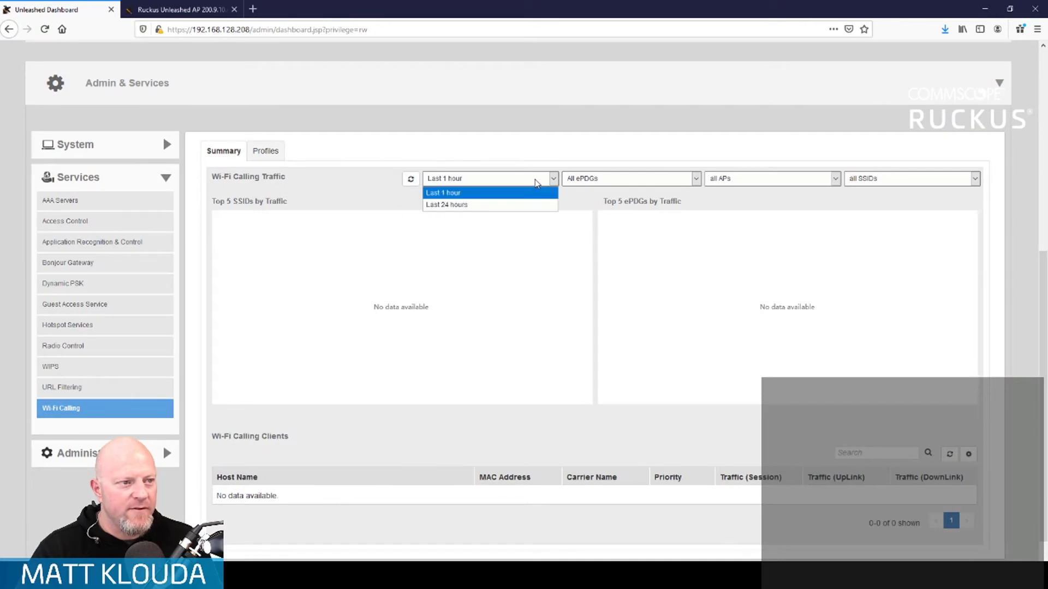
left_click(536, 181)
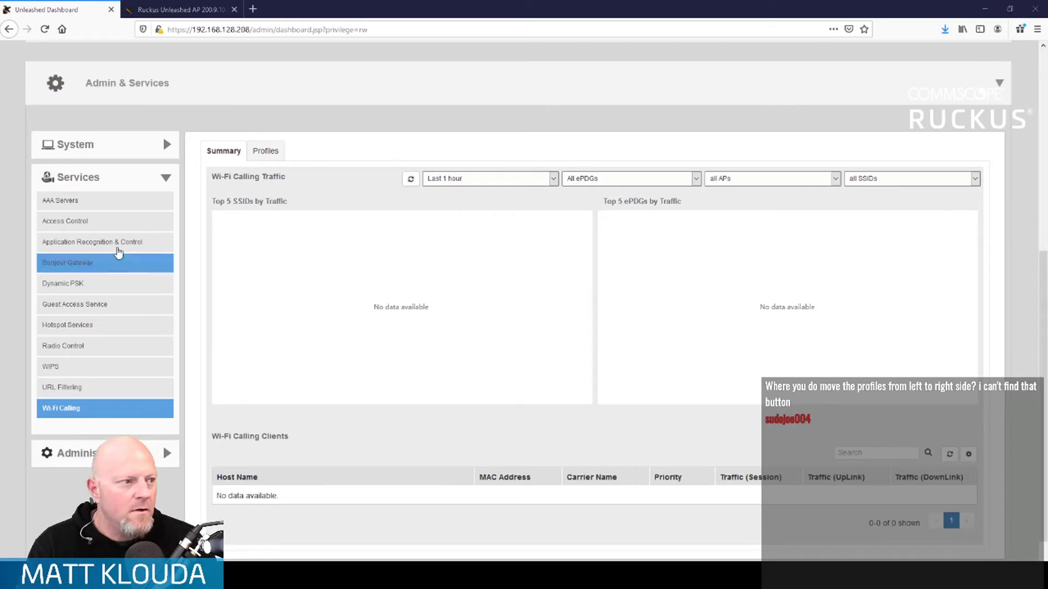
scroll(228, 191, "up", 6)
mouse_move(254, 158)
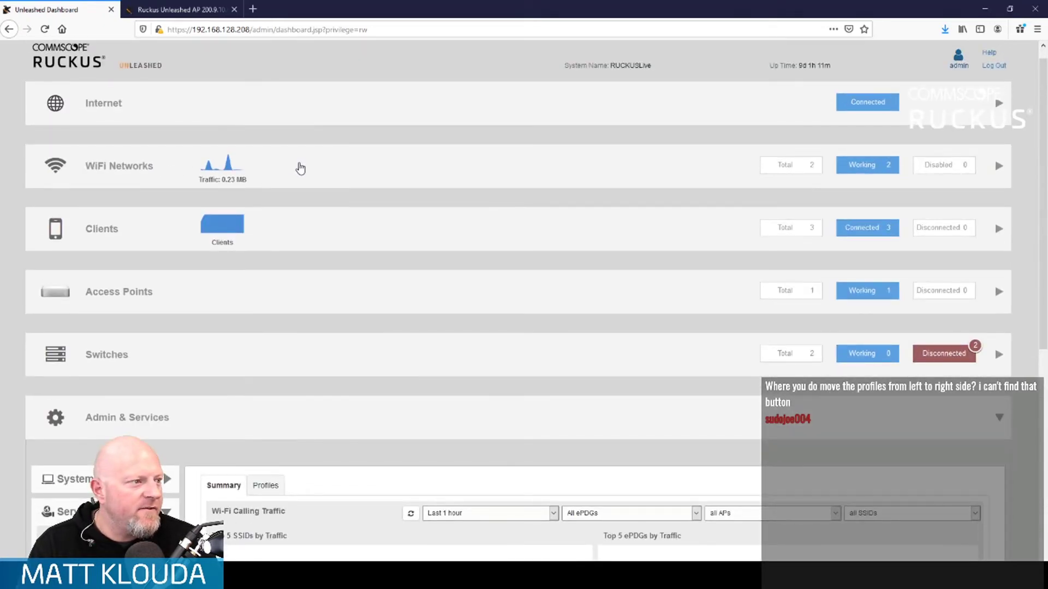
left_click(300, 166)
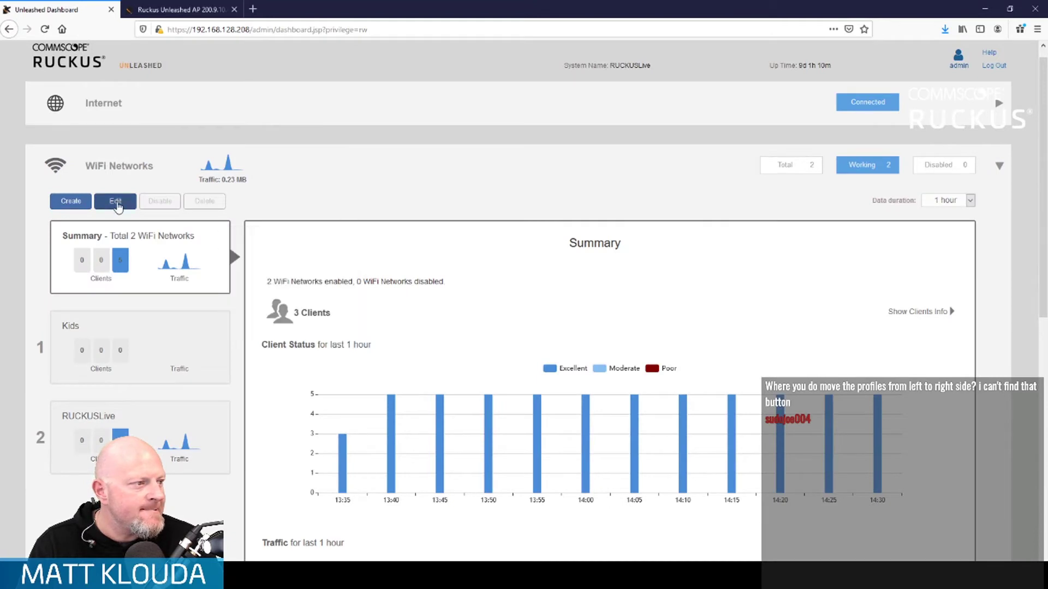
left_click(157, 434)
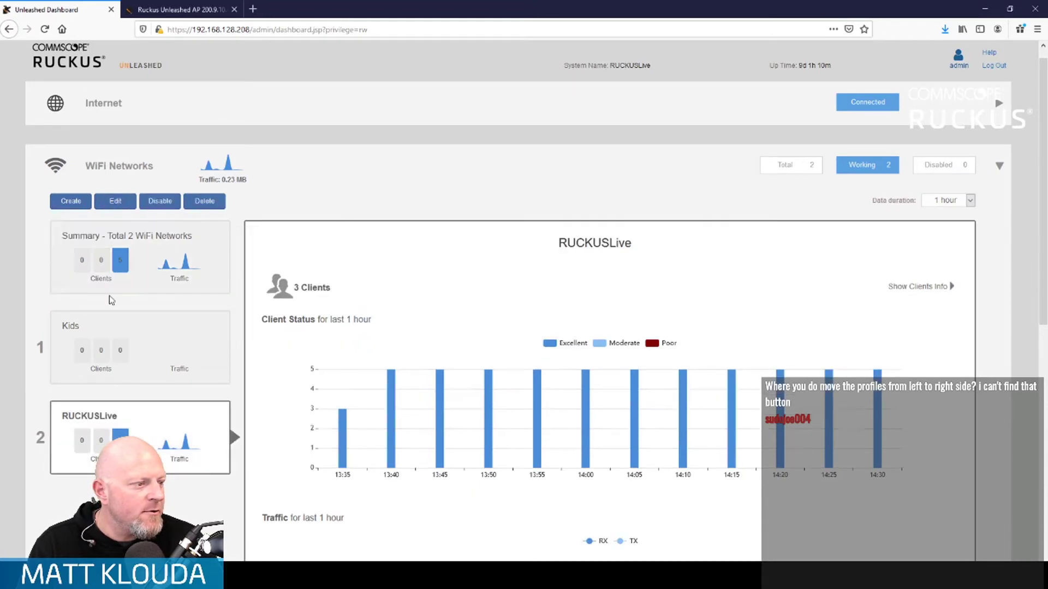
left_click(115, 201)
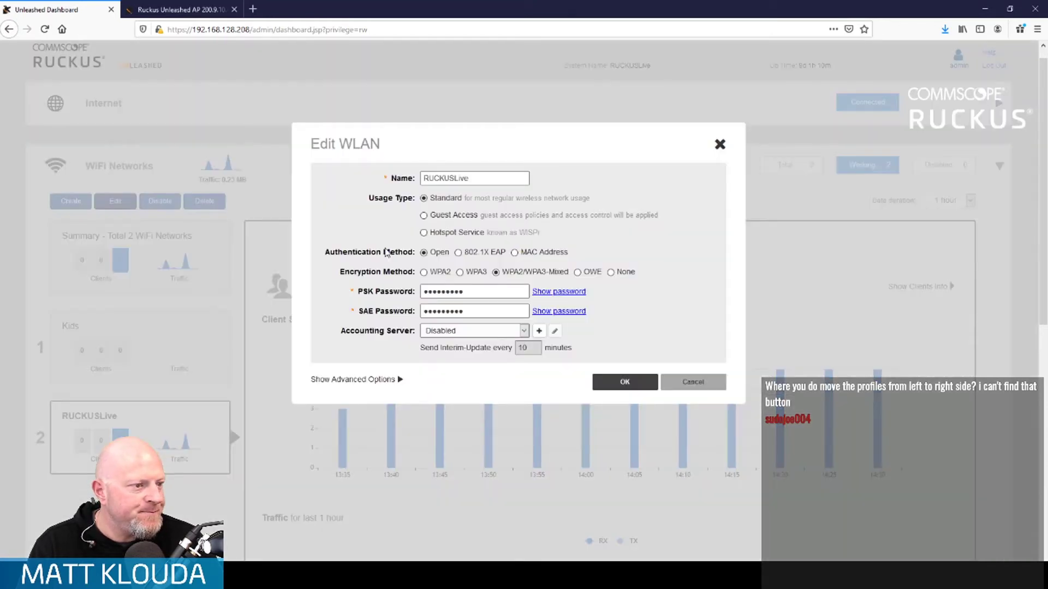
left_click(395, 380)
scroll(406, 374, "down", 3)
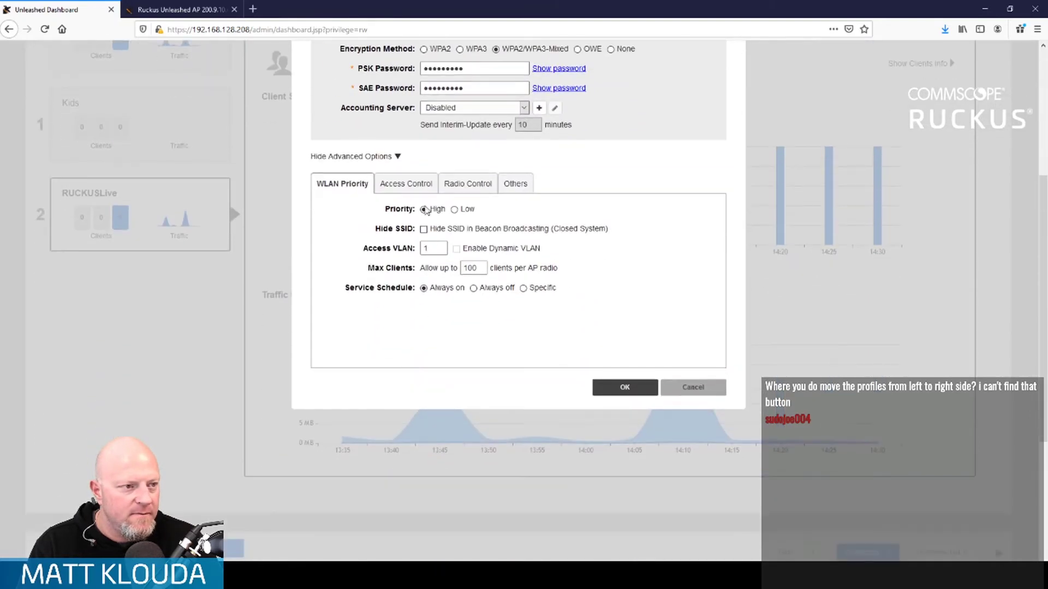
left_click(409, 186)
scroll(429, 289, "down", 1)
scroll(430, 288, "down", 3)
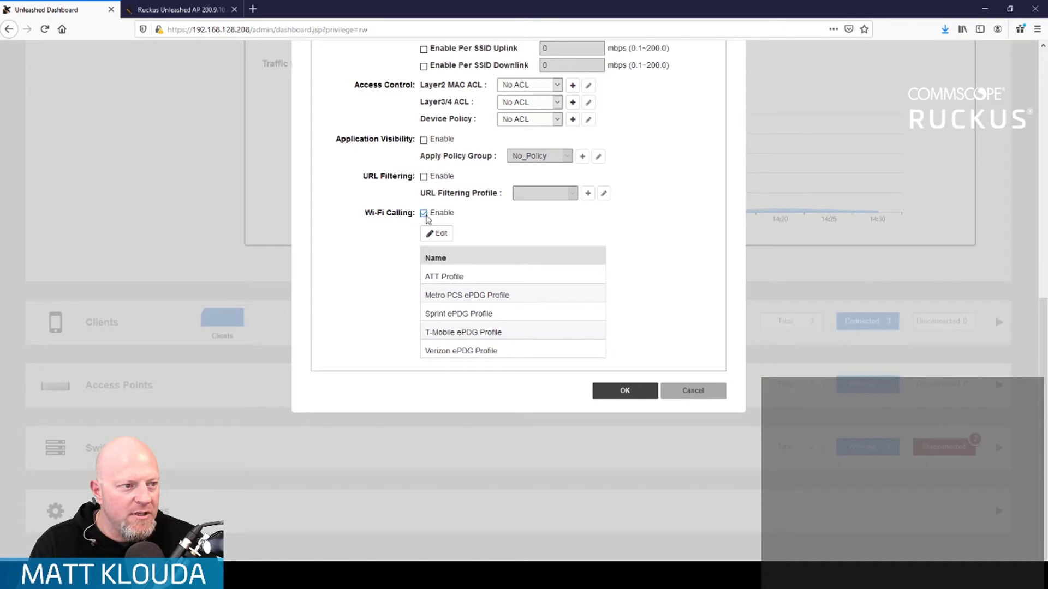
left_click(436, 233)
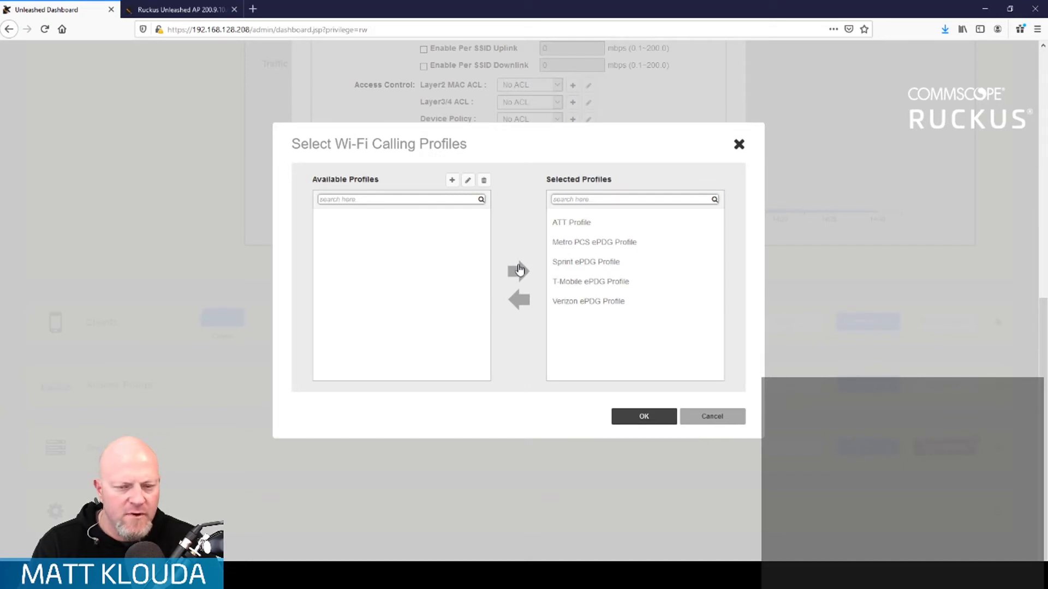
left_click(712, 418)
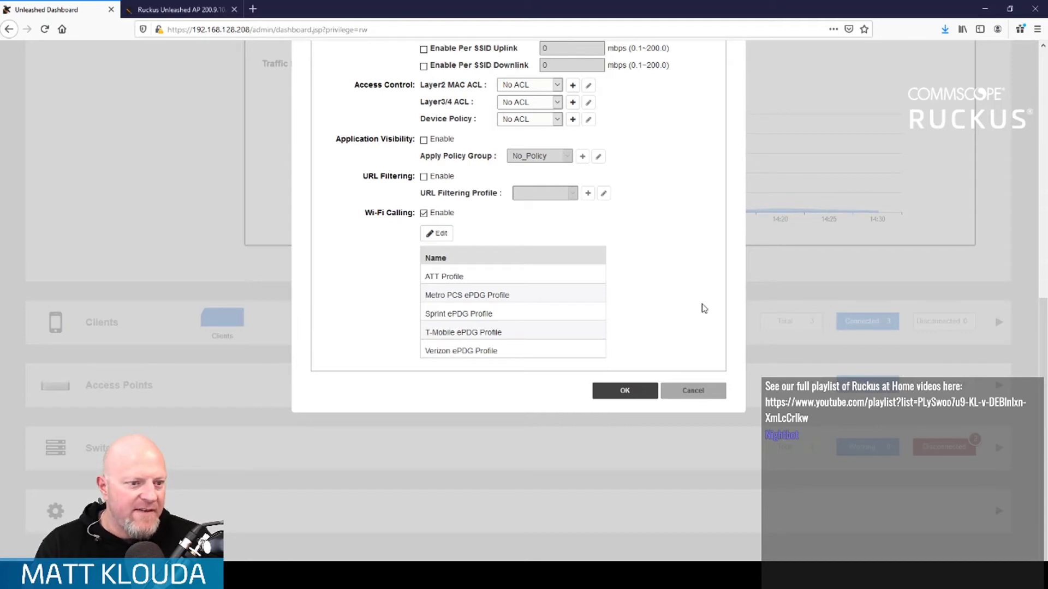
left_click(692, 390)
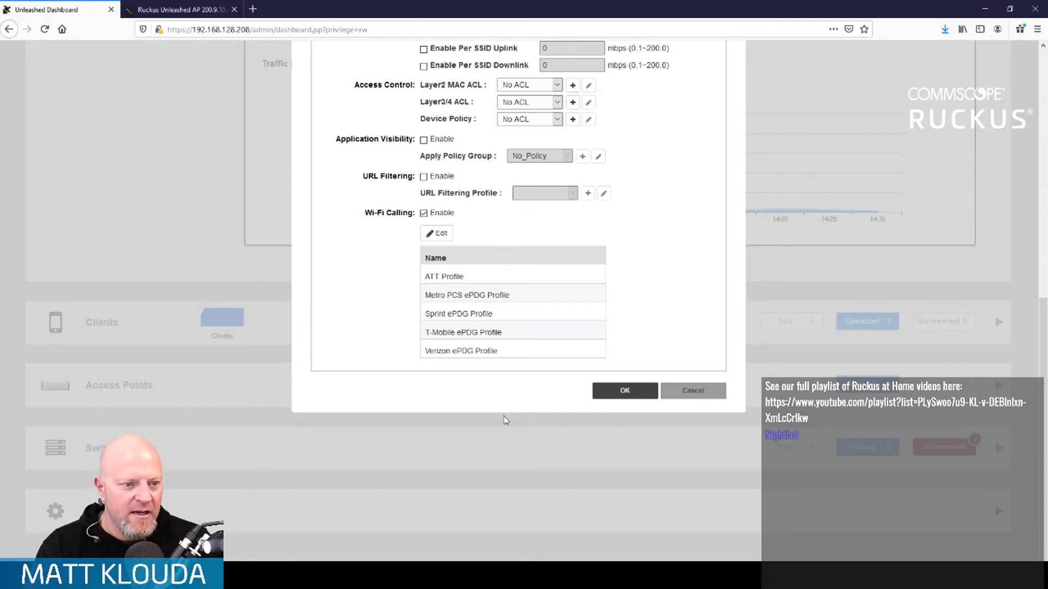
left_click(364, 510)
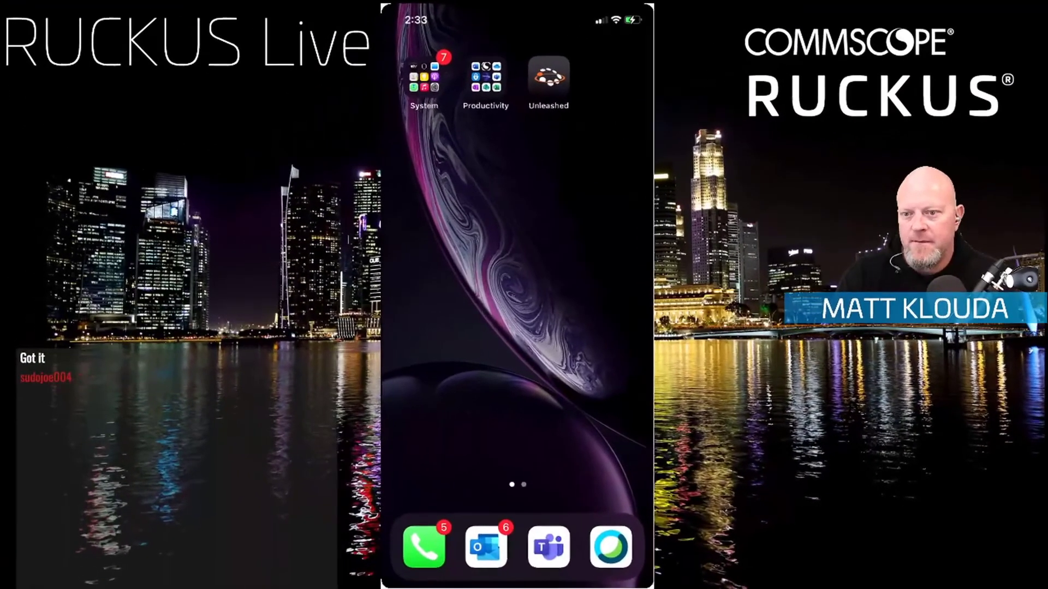
- Go to the Wi-Fi Calling page under Cellular in the iPhone's Settings app
left_click(424, 77)
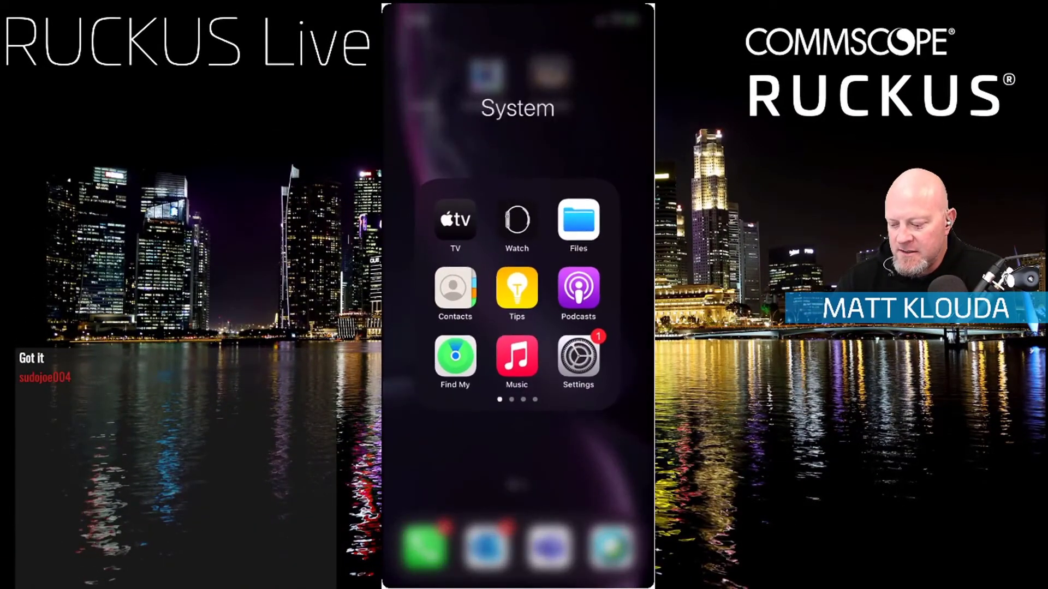
left_click(578, 354)
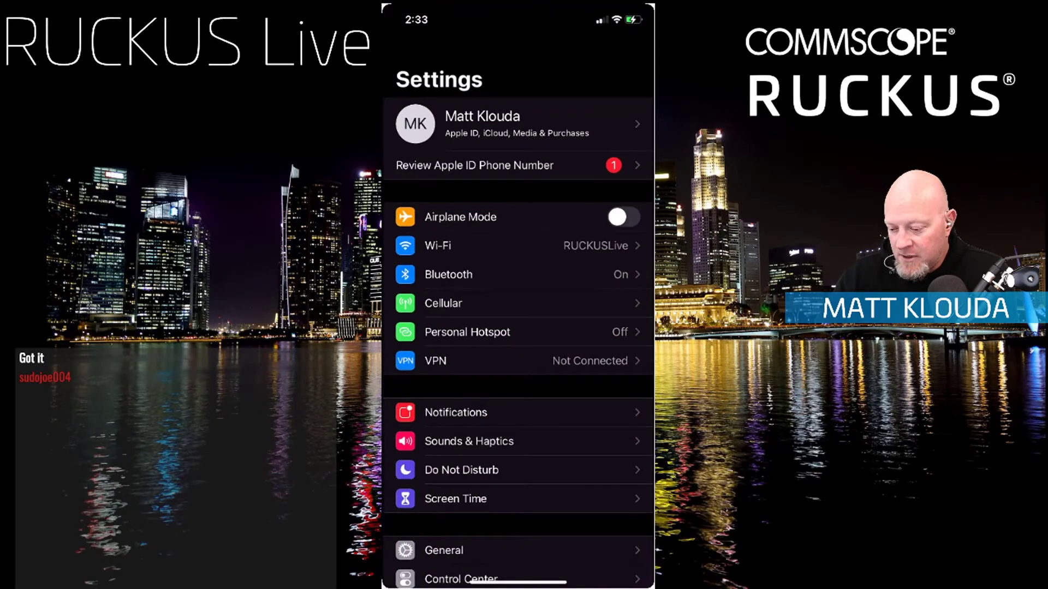
scroll(519, 328, "down", 5)
scroll(518, 327, "up", 3)
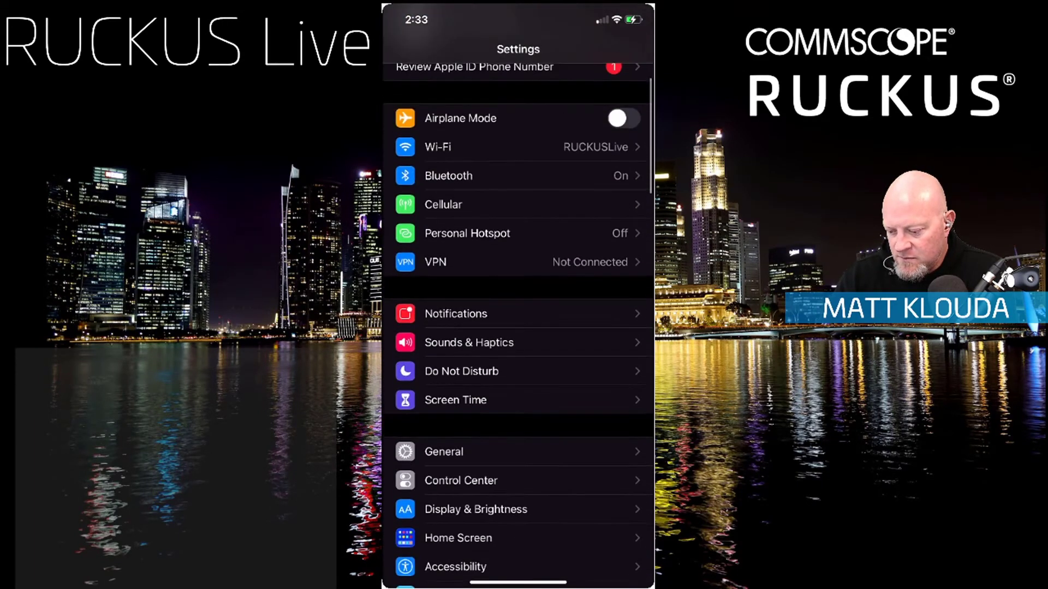
left_click(518, 205)
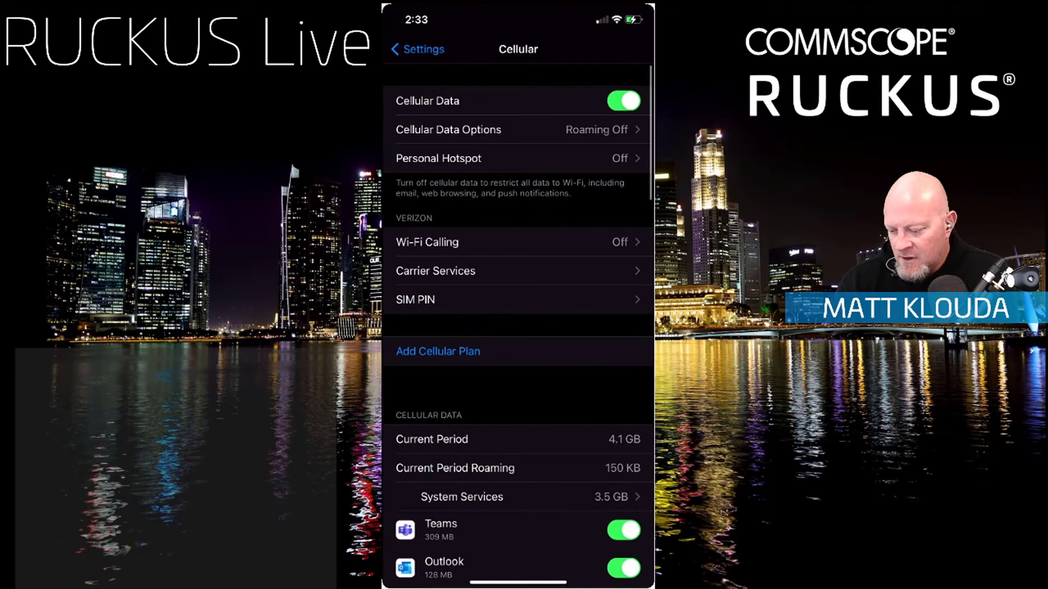
left_click(427, 241)
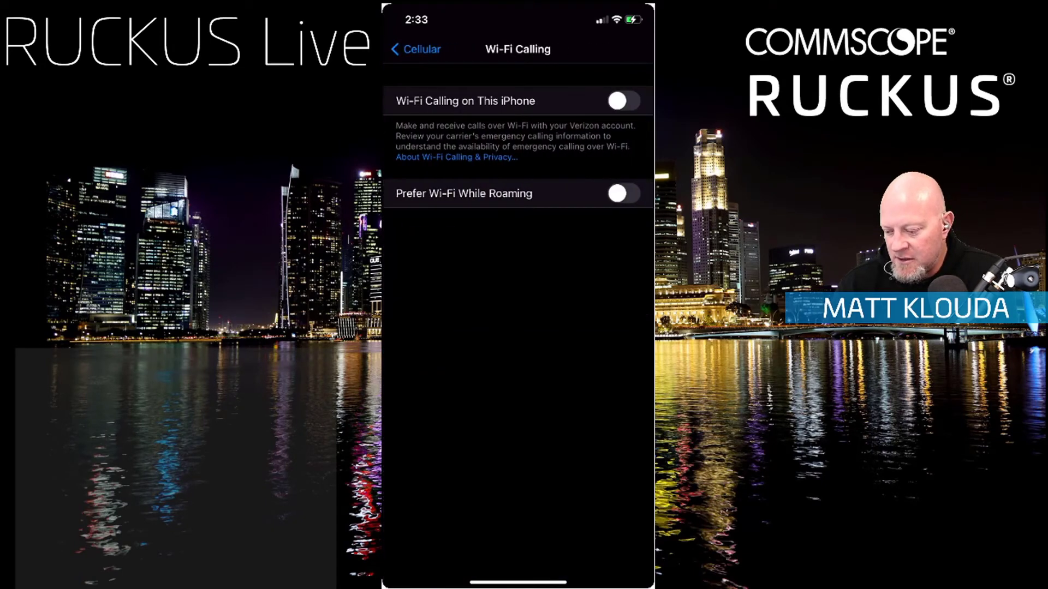
- Turn on and confirm Wi-Fi Calling on This iPhone, then select the Address Line 1 field
left_click(624, 101)
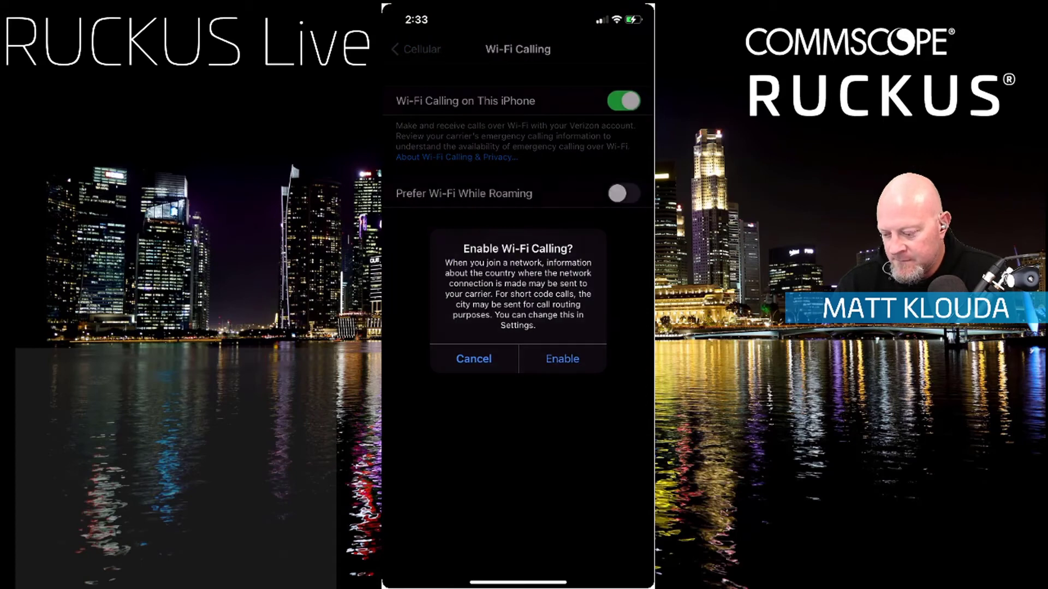
left_click(562, 359)
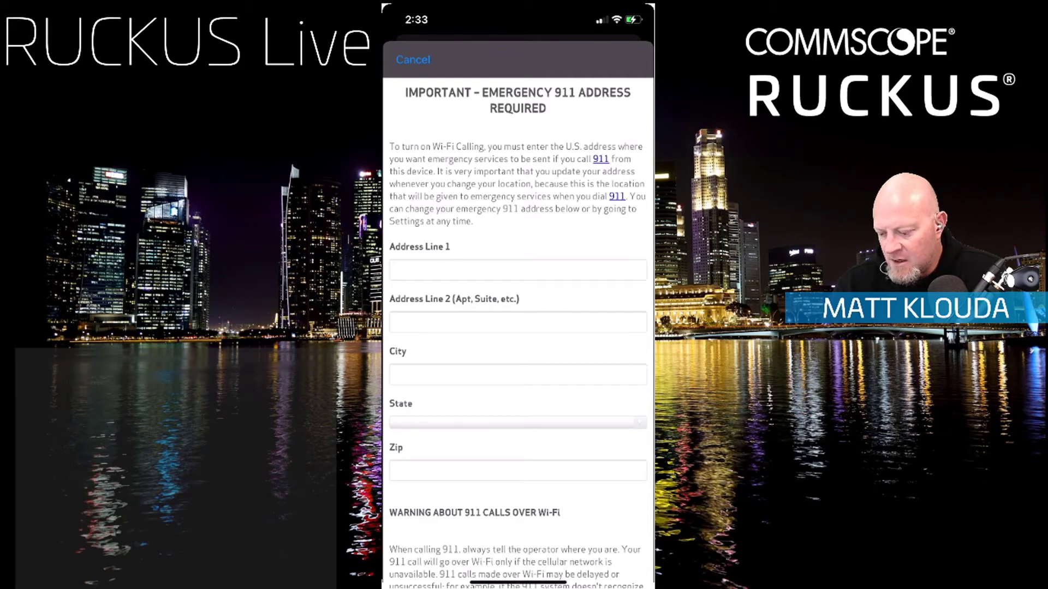
left_click(517, 270)
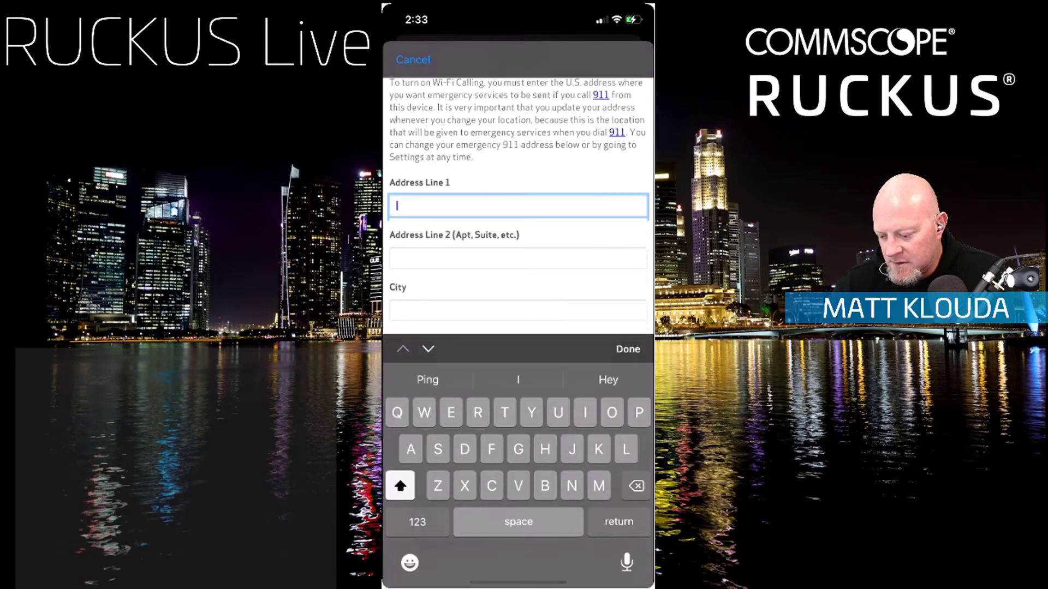
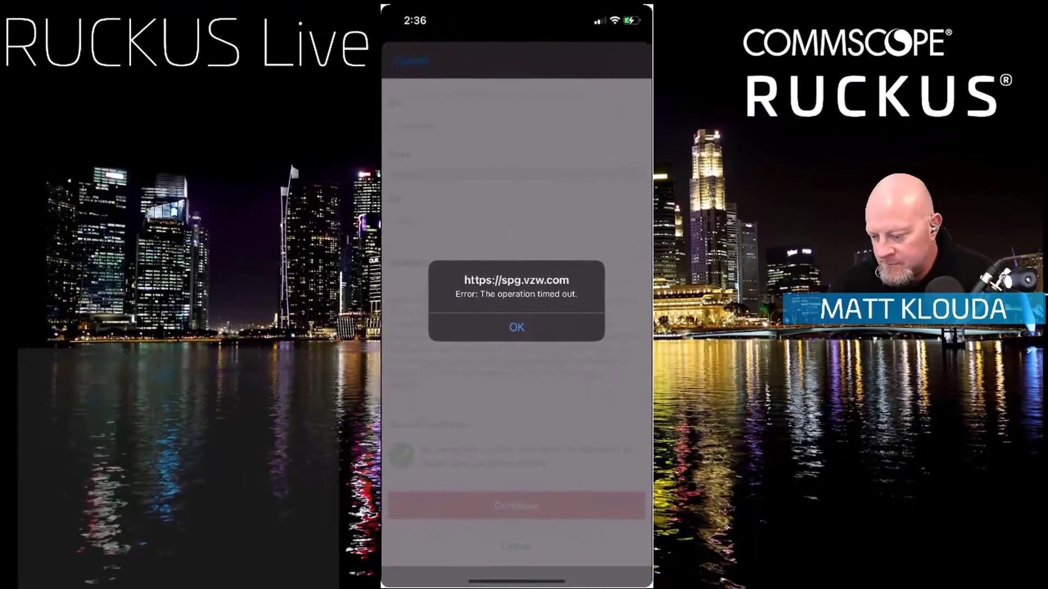
- Dismiss the timeout alert, submit the 911 emergency address form, and go to the home screen
left_click(482, 325)
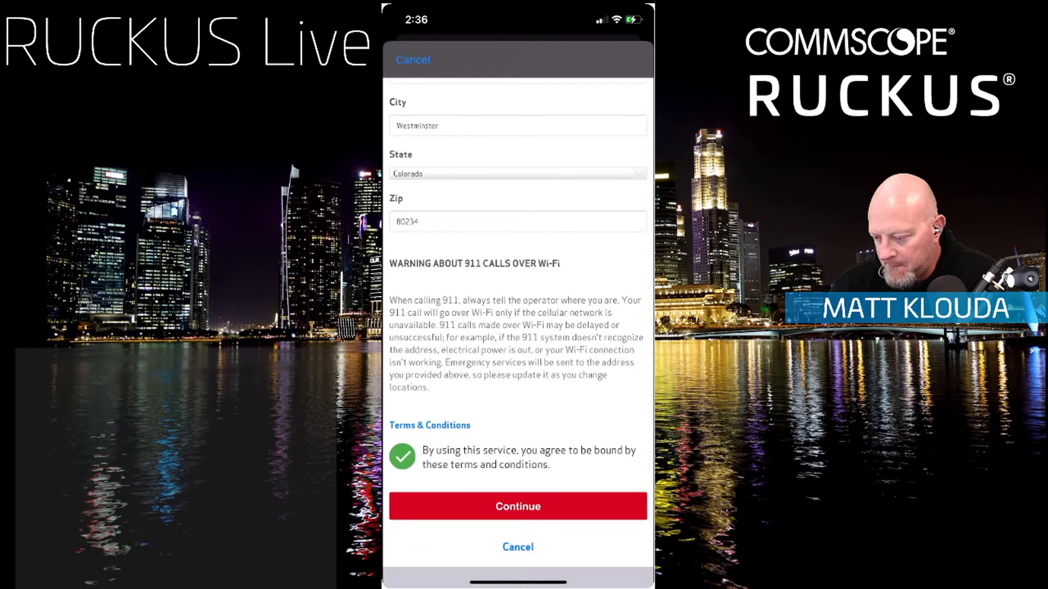
left_click(518, 506)
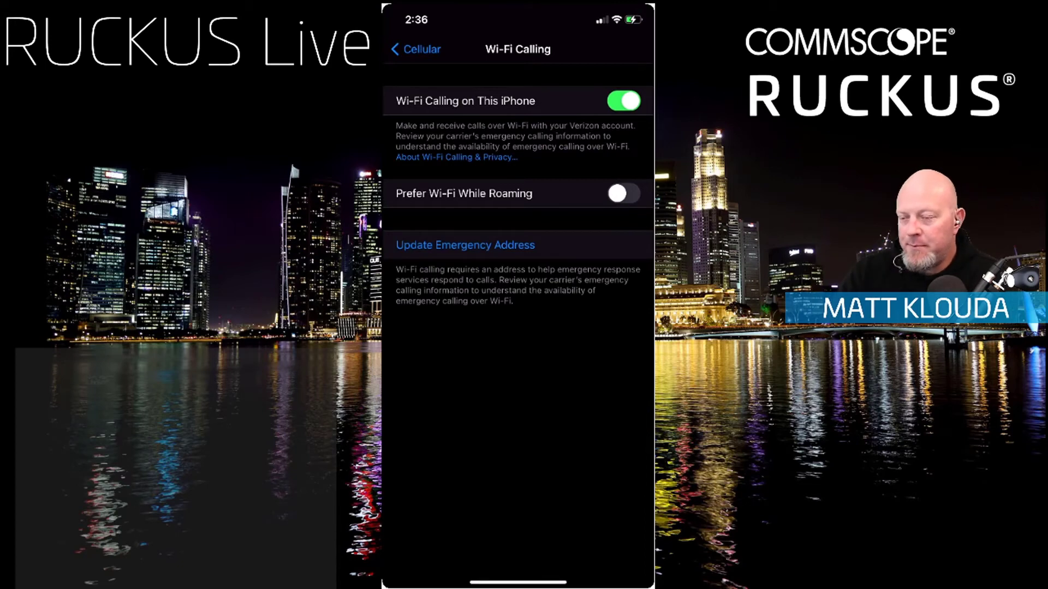
left_click_drag(518, 582, 517, 382)
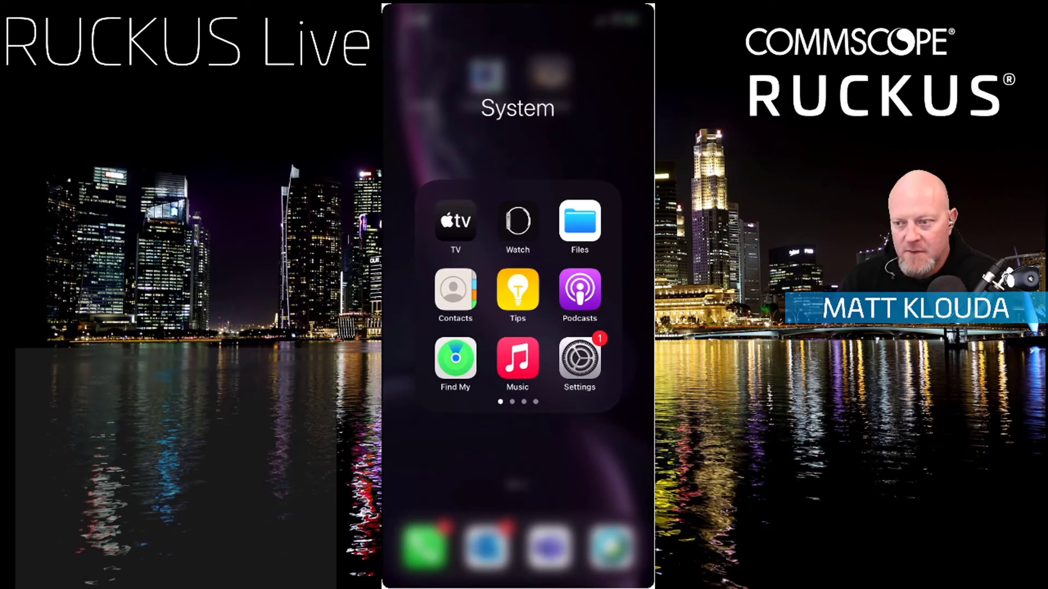
- Close the iPhone's System folder and open the Wi-Fi Calling Summary tab in Unleashed
left_click(518, 464)
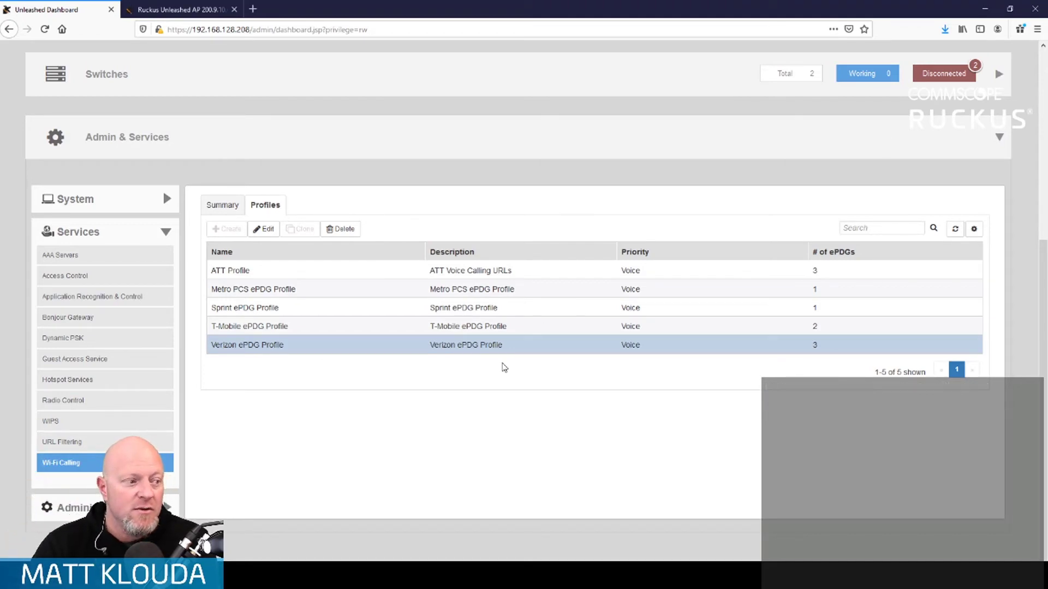
left_click(231, 205)
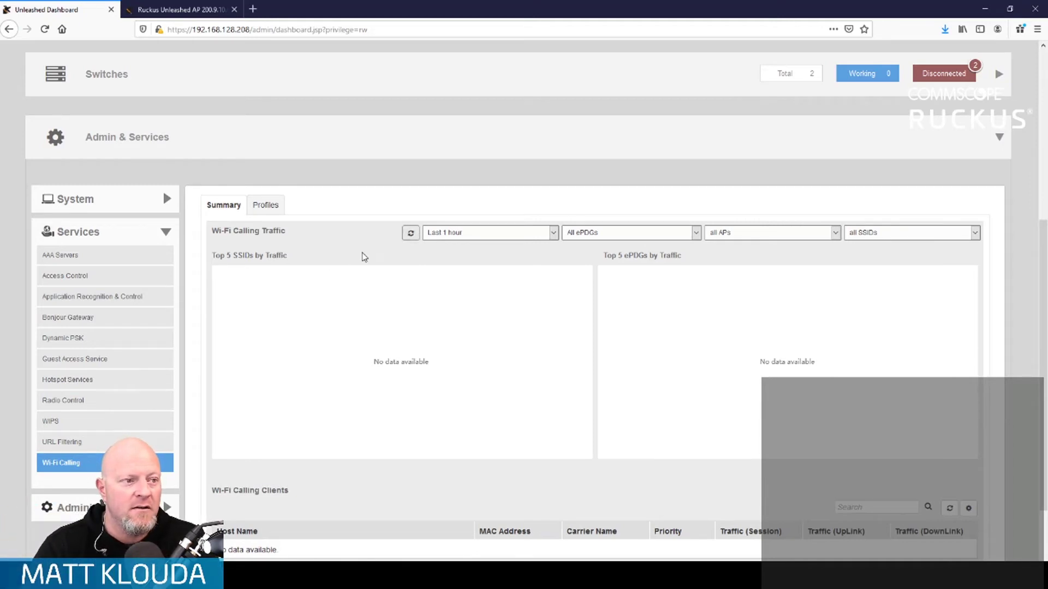
- Change the report range from Last 1 hour to Last 24 hours and refresh the traffic data
scroll(367, 256, "down", 1)
scroll(367, 257, "down", 3)
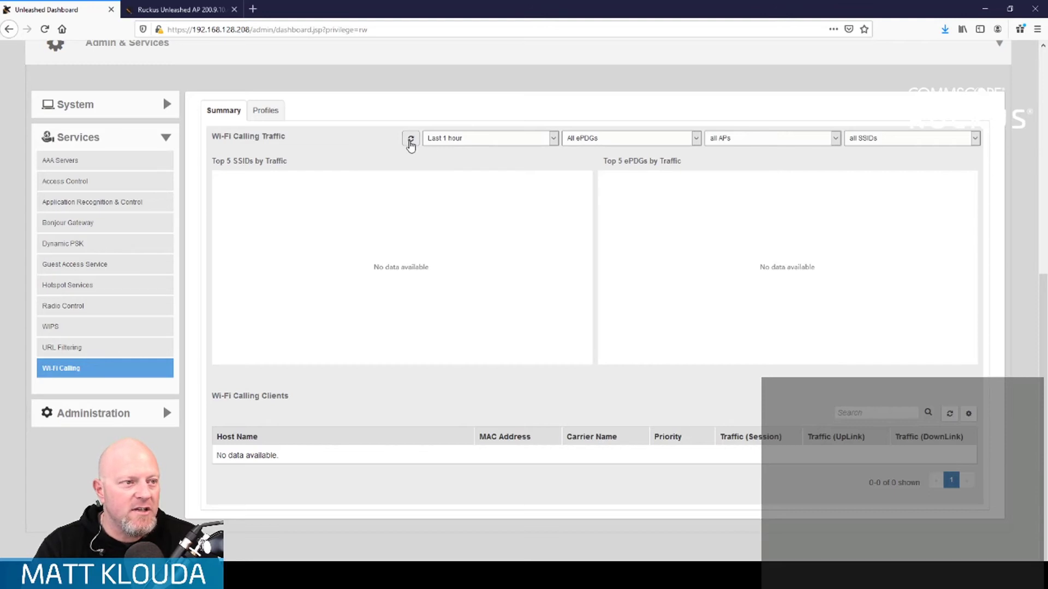
left_click(555, 139)
left_click(543, 165)
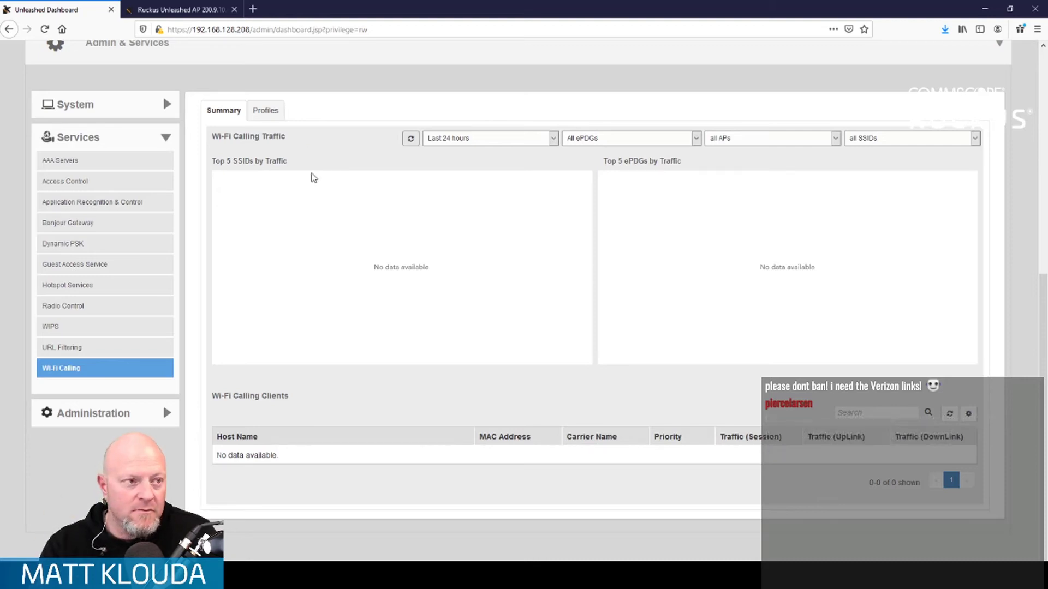
left_click(410, 138)
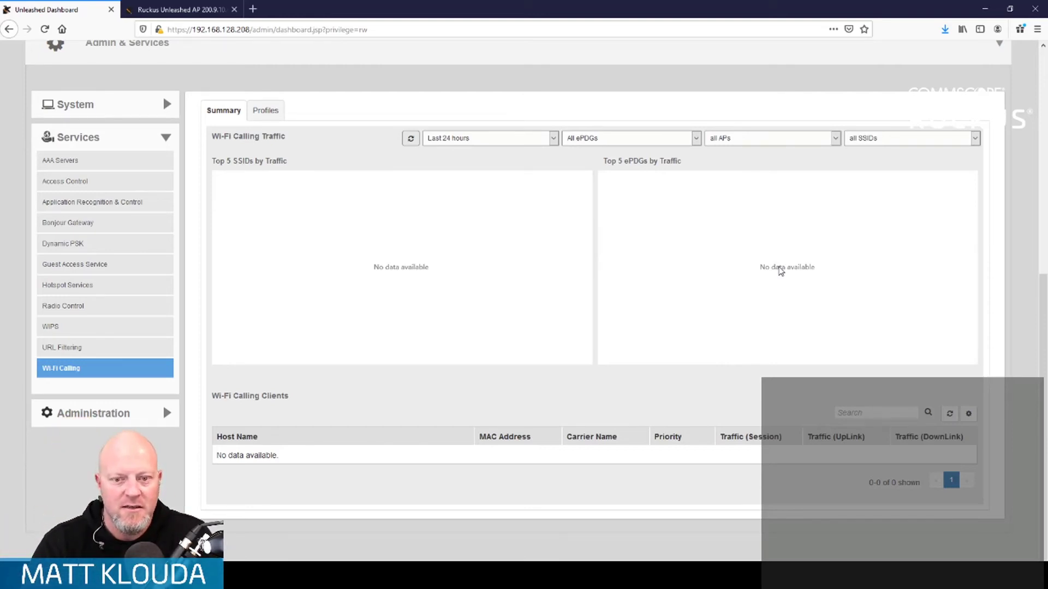
scroll(438, 285, "up", 2)
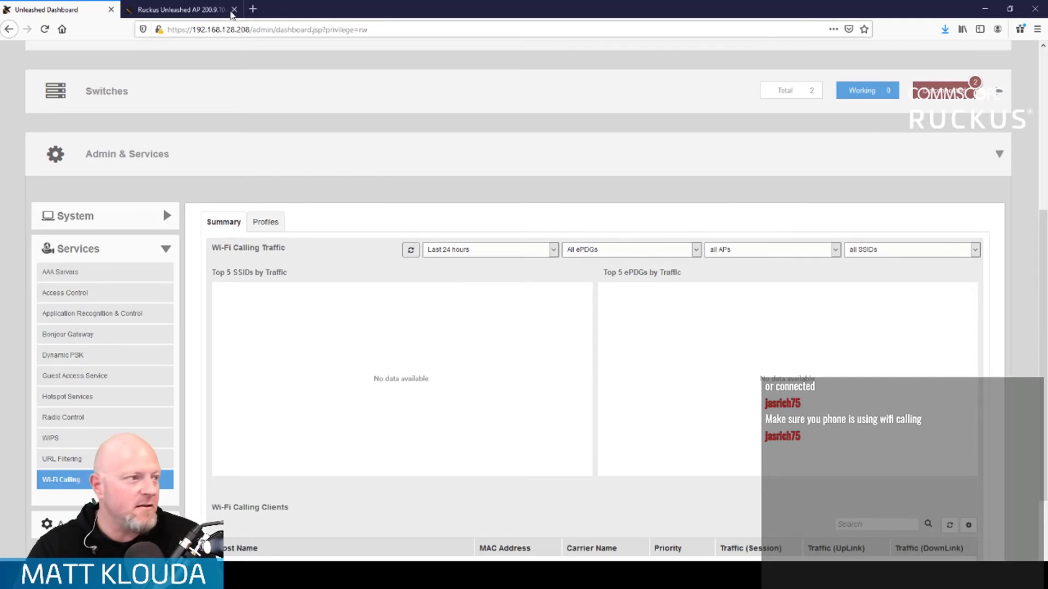
- Expand the Clients list and select the iPhone and the other phone to view their connection details
scroll(276, 203, "up", 5)
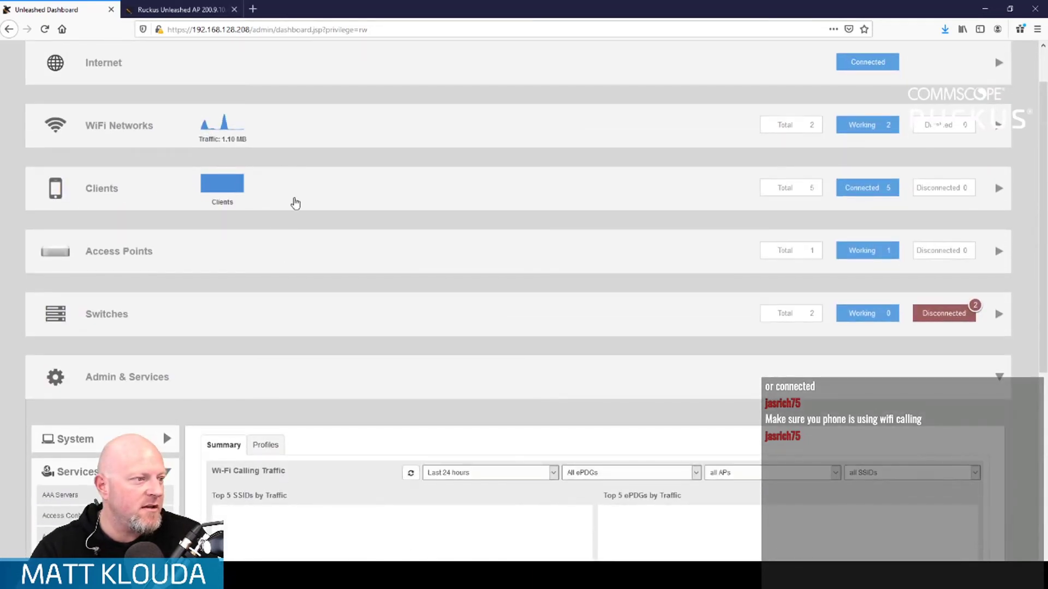
left_click(295, 201)
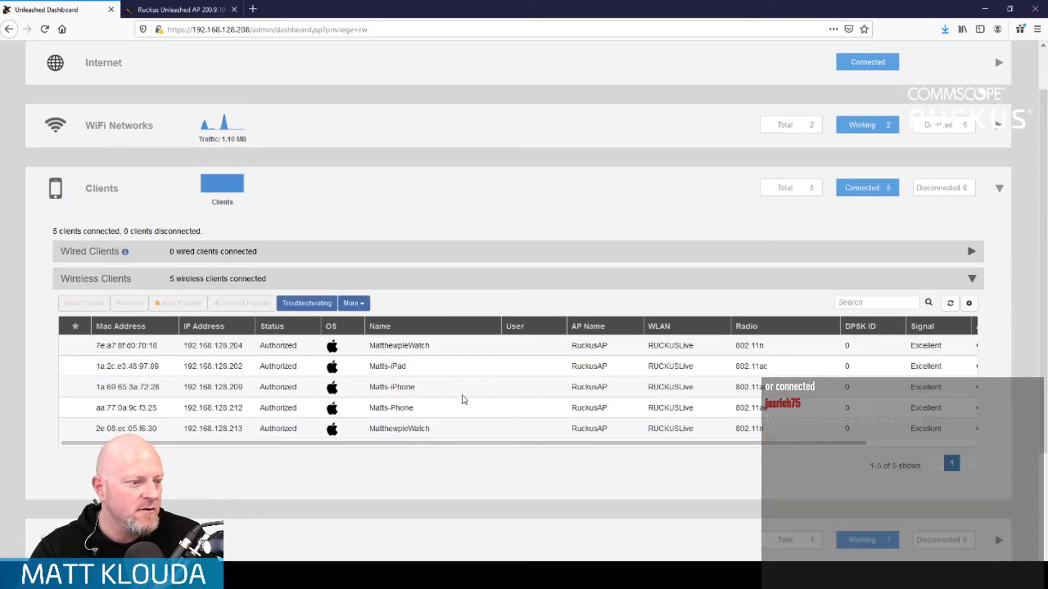
left_click(449, 388)
left_click(450, 408)
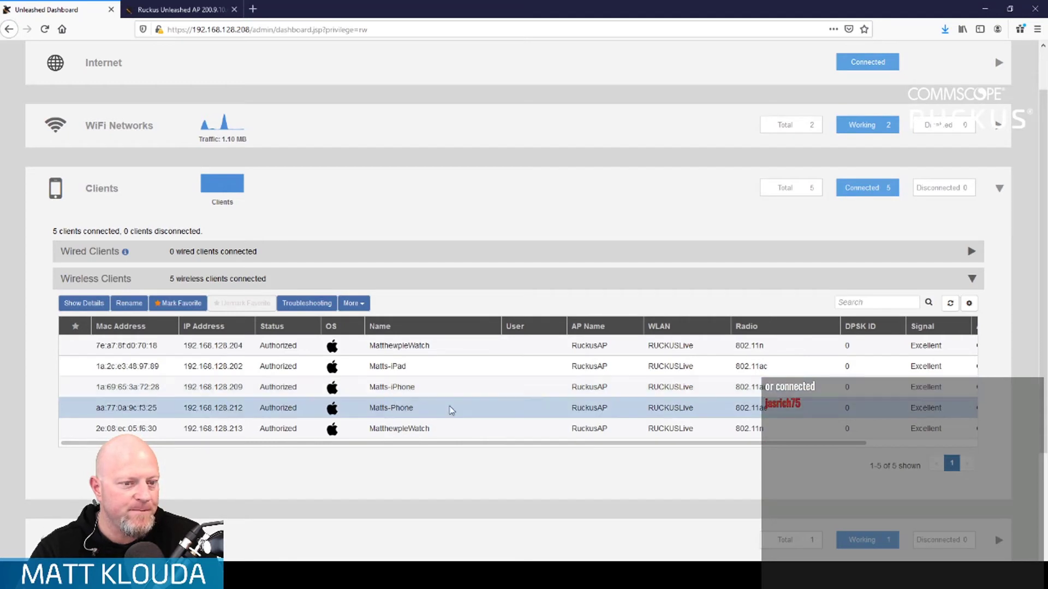
mouse_move(453, 446)
left_mouse_down()
mouse_move(583, 448)
mouse_move(446, 444)
left_mouse_up()
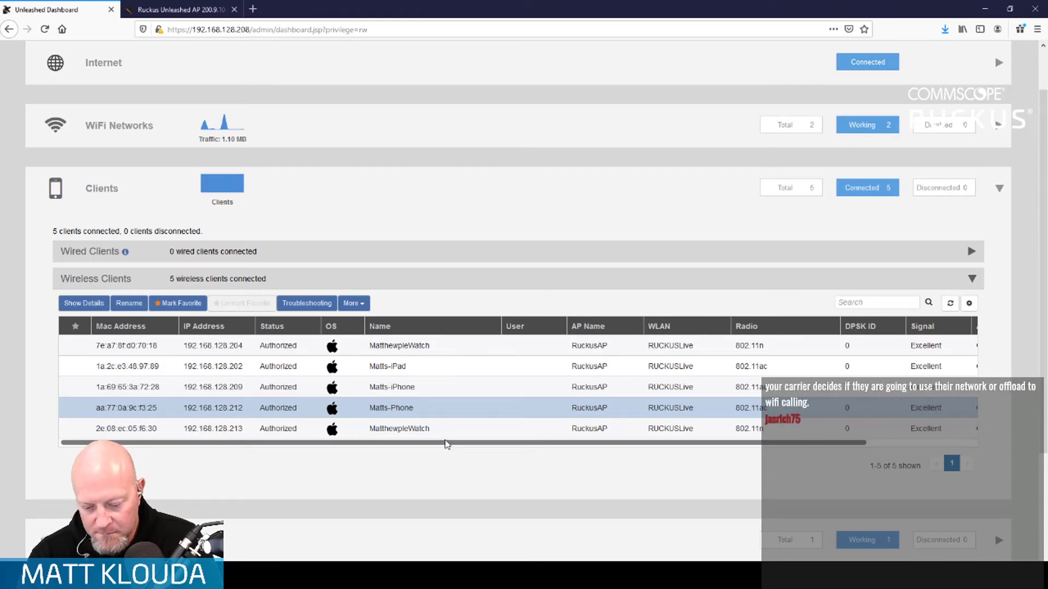
scroll(445, 443, "down", 3)
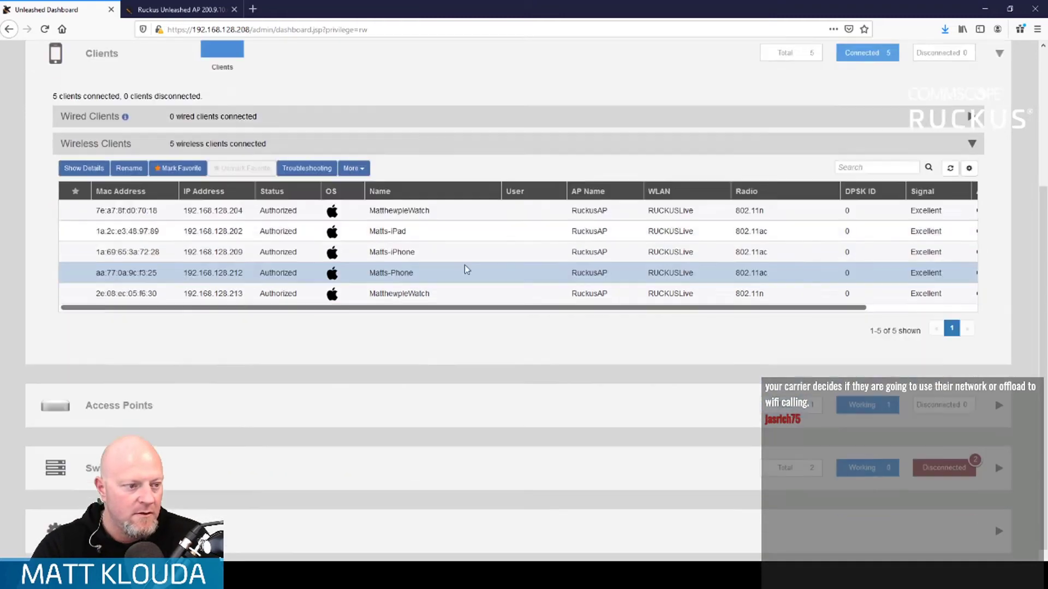
scroll(428, 510, "down", 9)
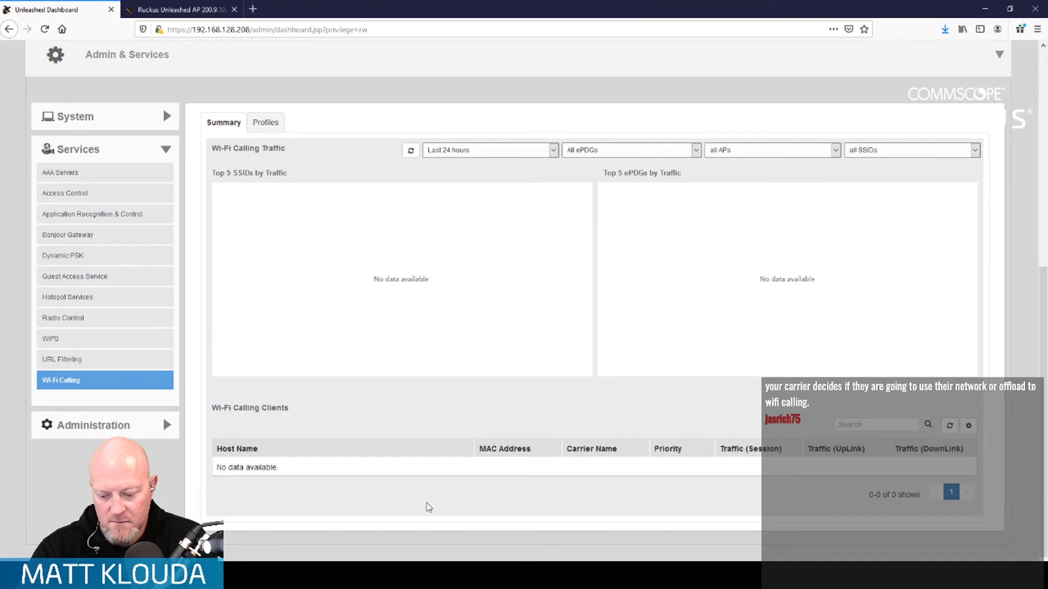
left_click(86, 363)
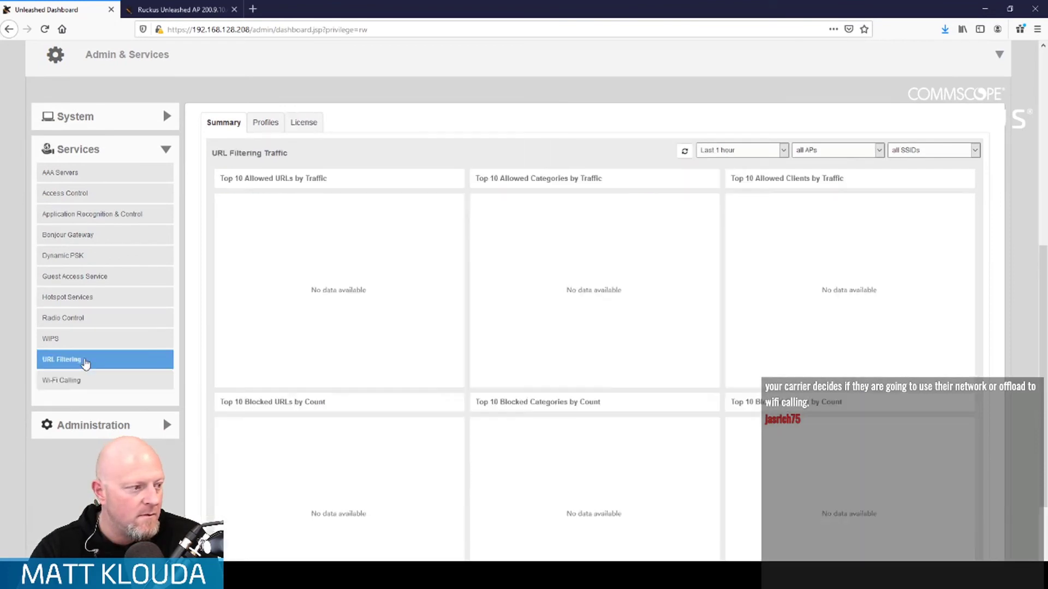
left_click(86, 385)
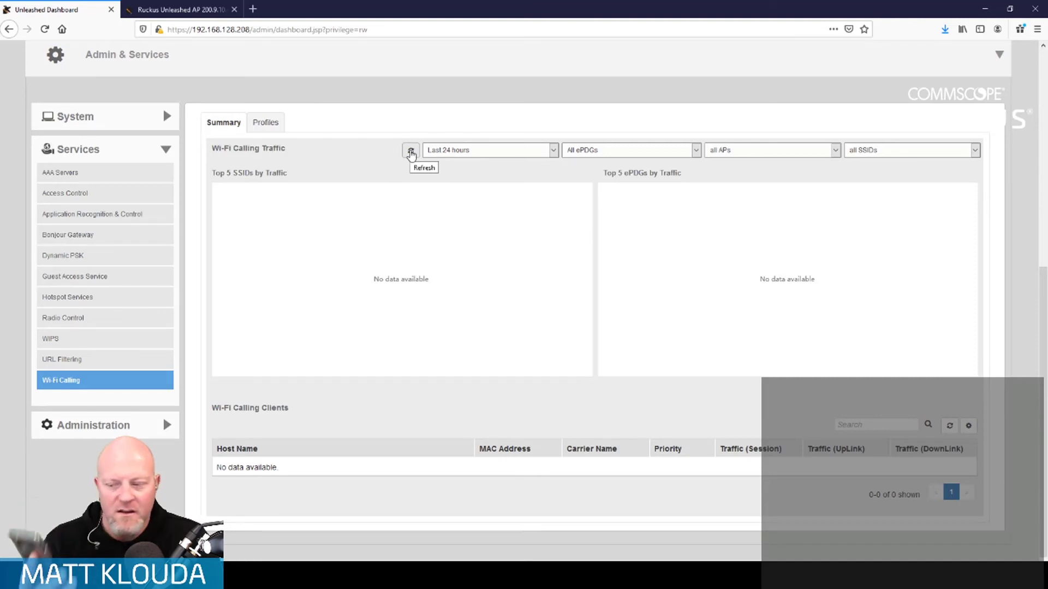
left_click(411, 153)
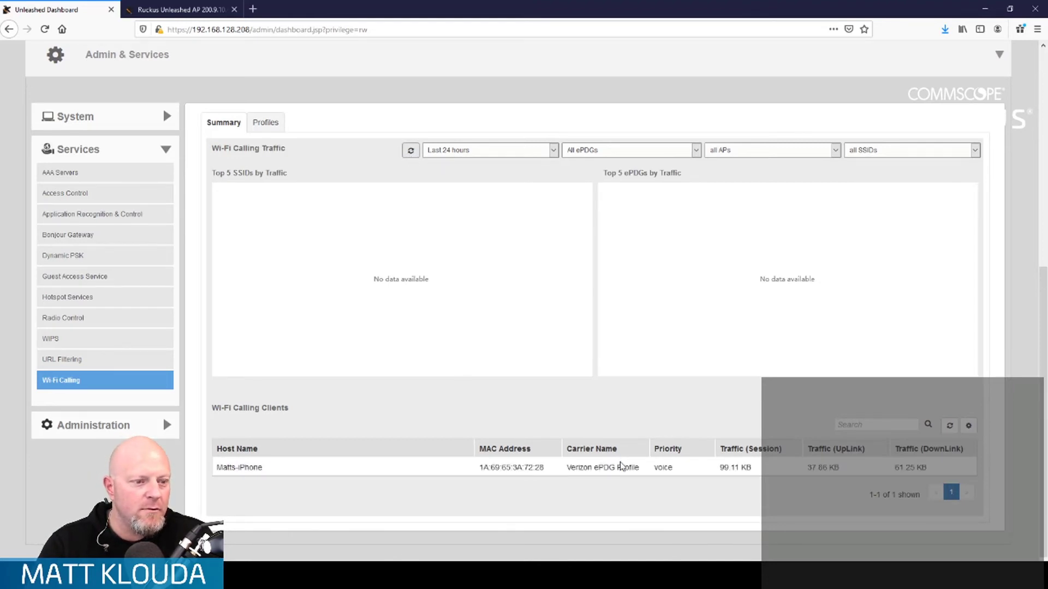
left_click(621, 467)
scroll(520, 425, "down", 2)
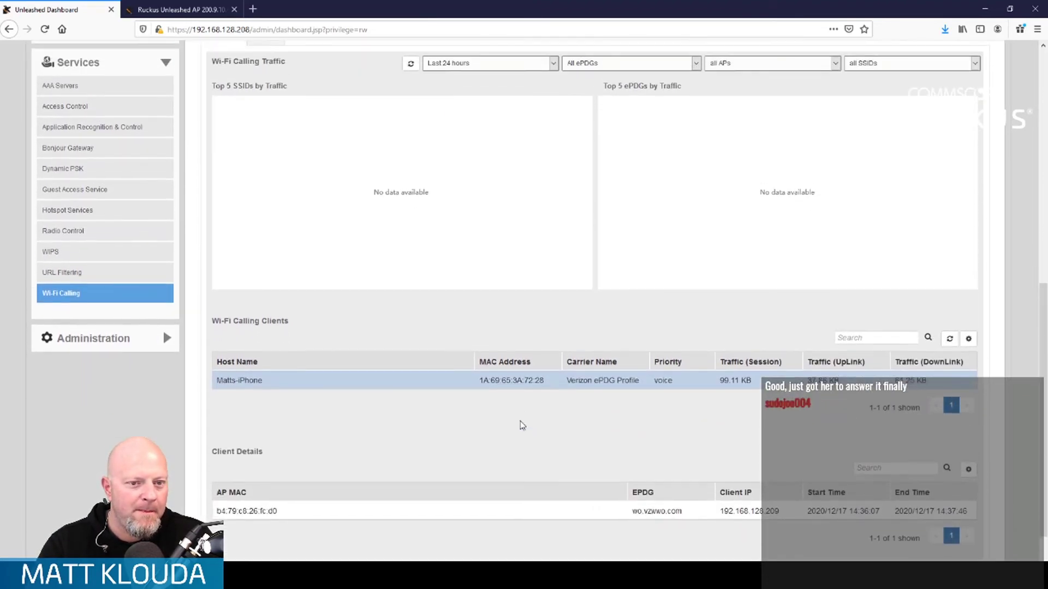
scroll(522, 425, "down", 1)
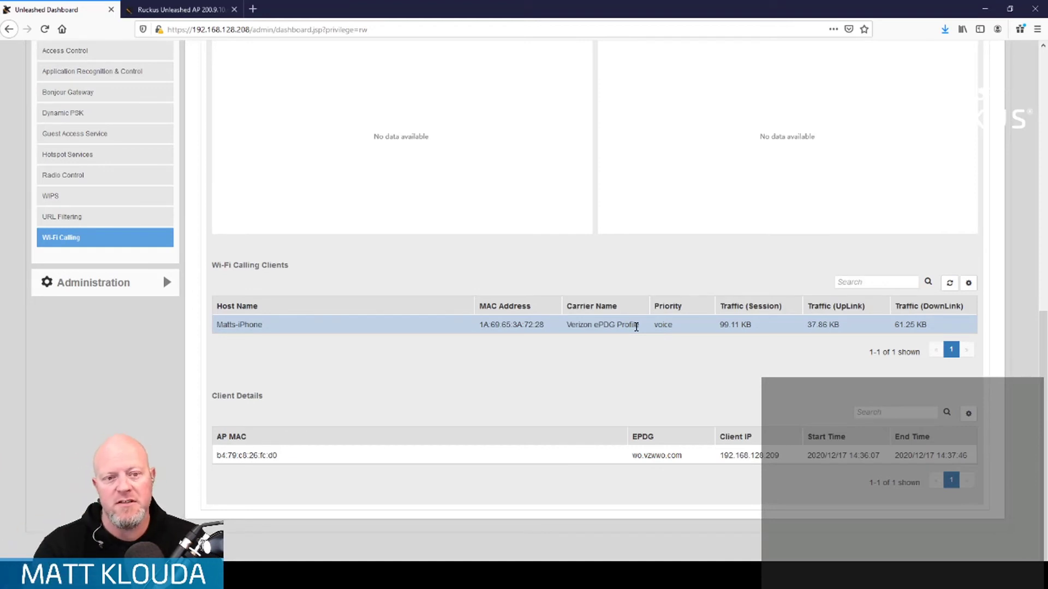
scroll(634, 332, "up", 5)
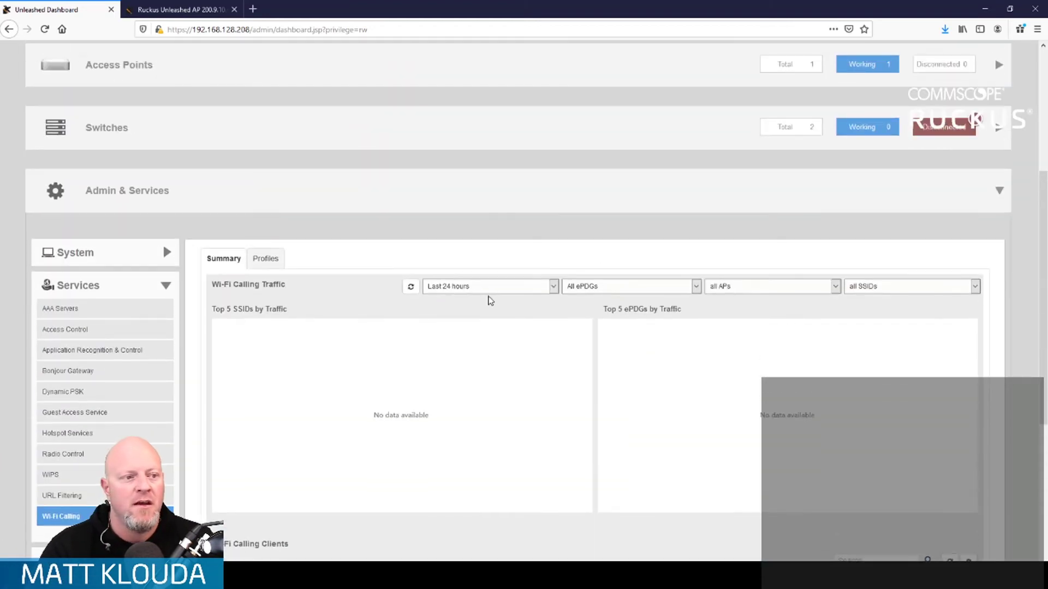
scroll(626, 421, "down", 5)
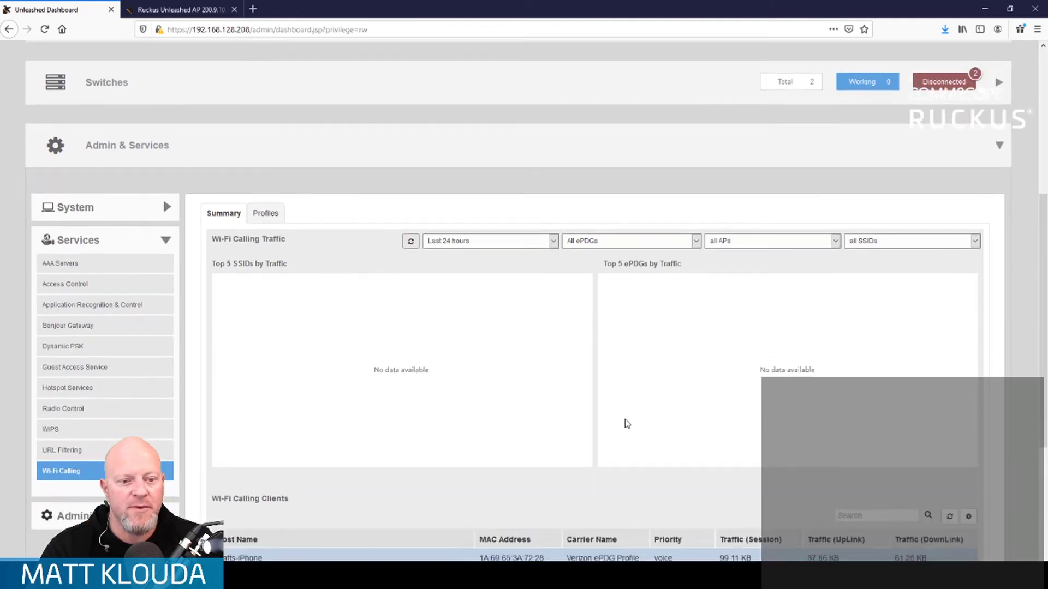
scroll(630, 412, "down", 1)
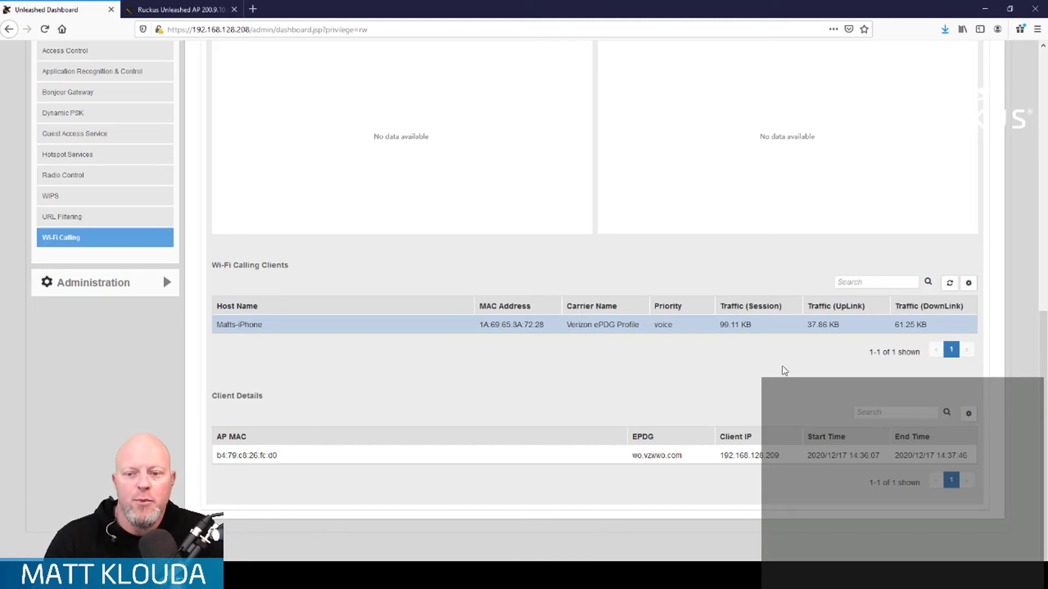
scroll(784, 371, "up", 4)
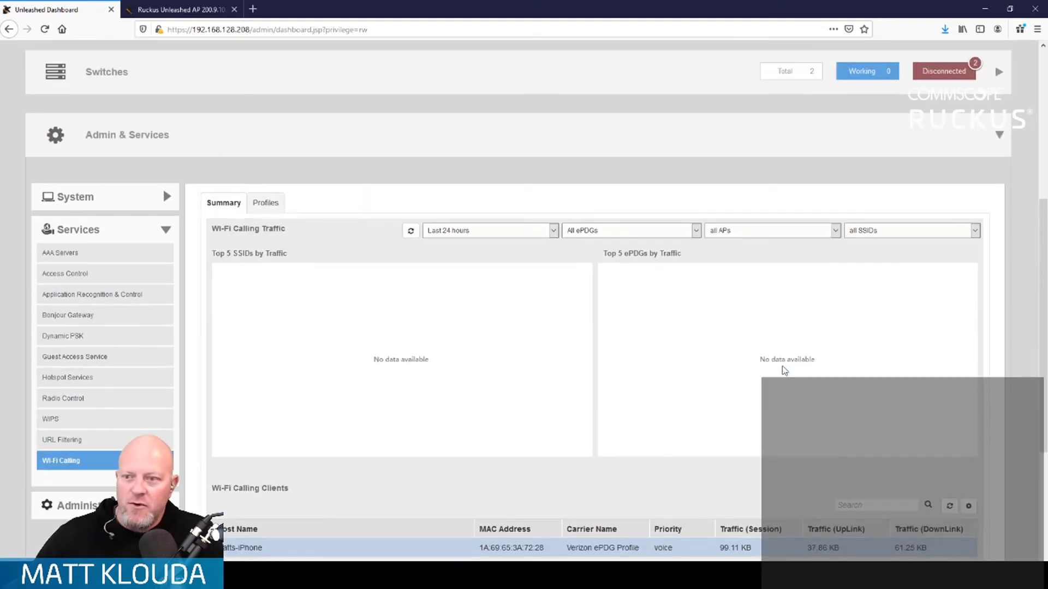
- Refresh the charts and read the 99.1 KB usage for RUCKUSLive and wo.vzwwo.com
left_click(413, 235)
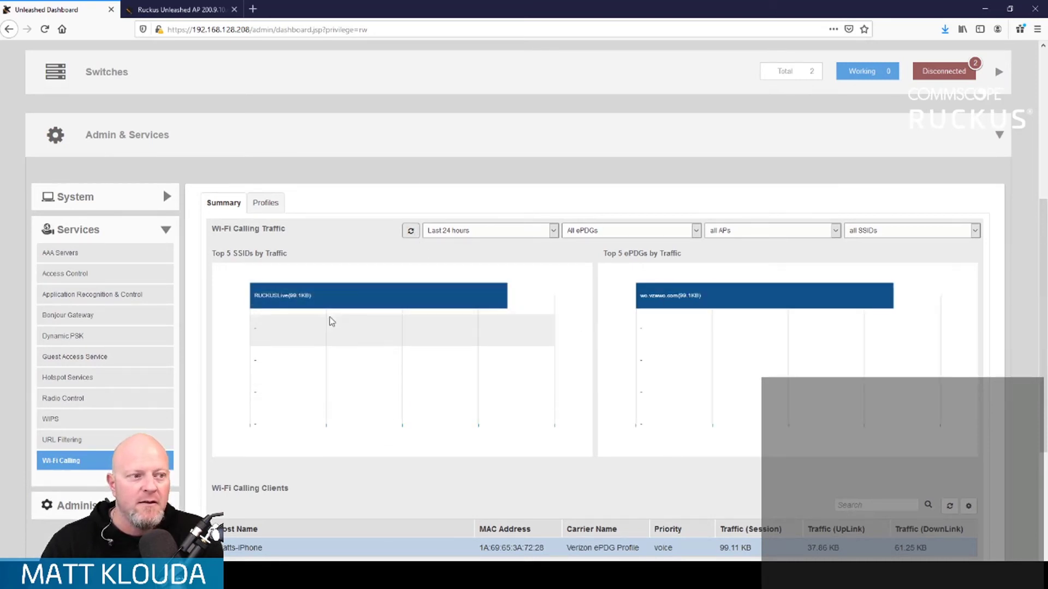
mouse_move(484, 303)
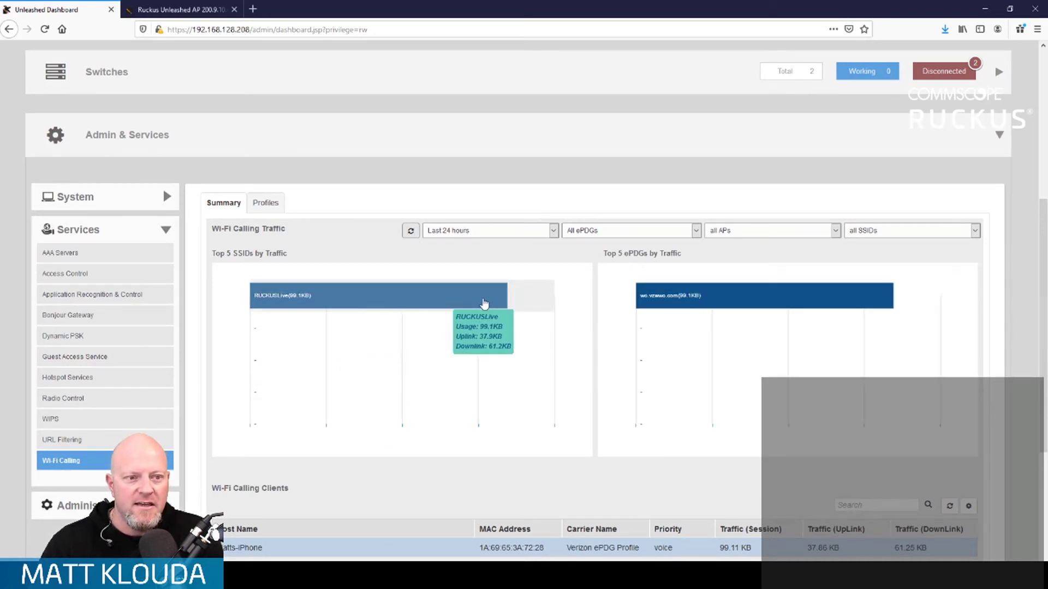
mouse_move(659, 302)
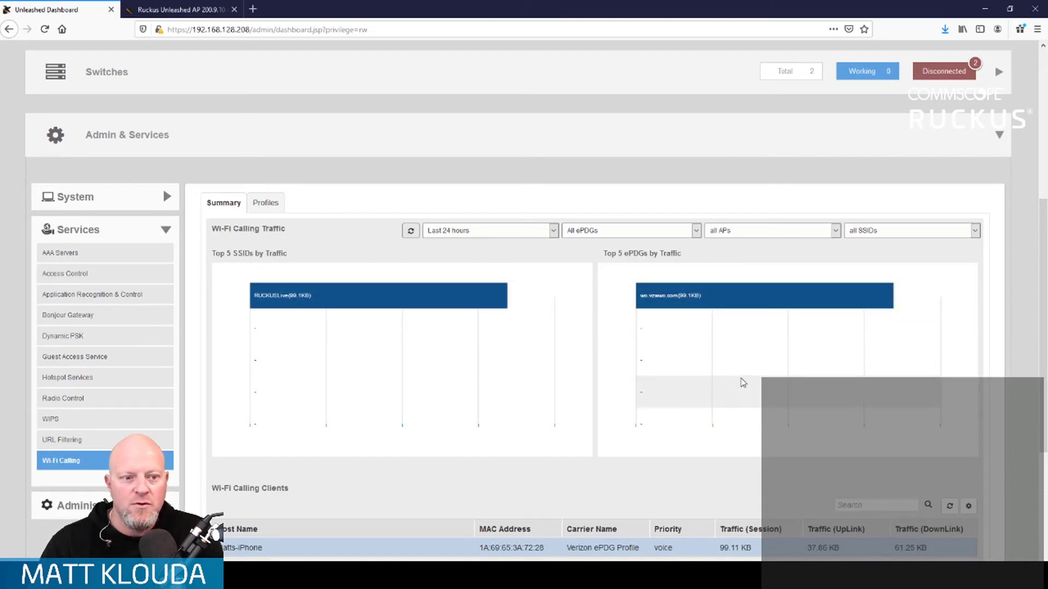
scroll(741, 385, "down", 2)
scroll(692, 453, "down", 1)
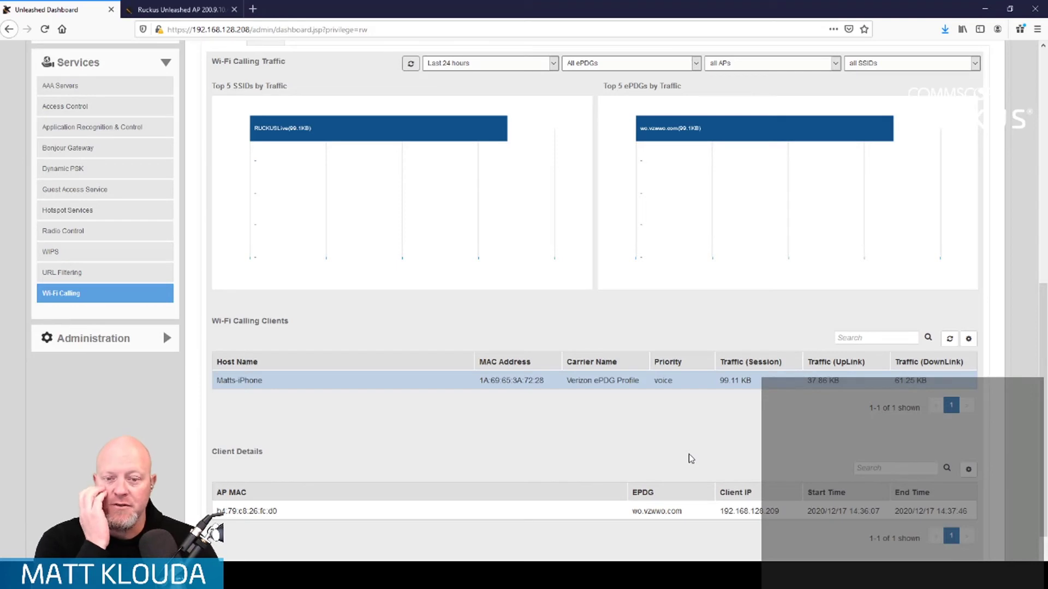
scroll(686, 456, "down", 2)
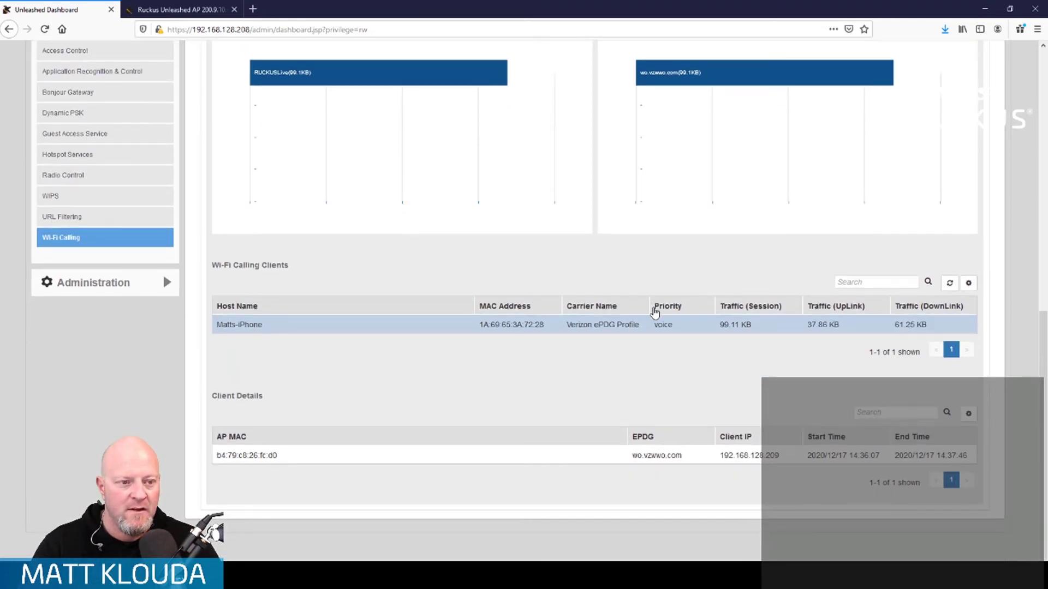
scroll(600, 362, "up", 5)
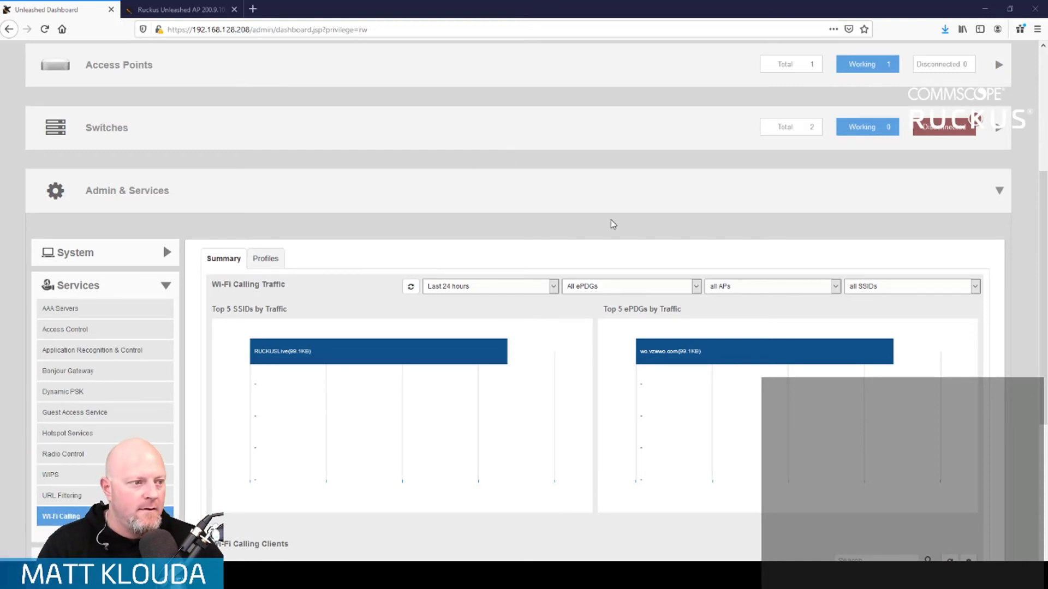
scroll(622, 229, "down", 1)
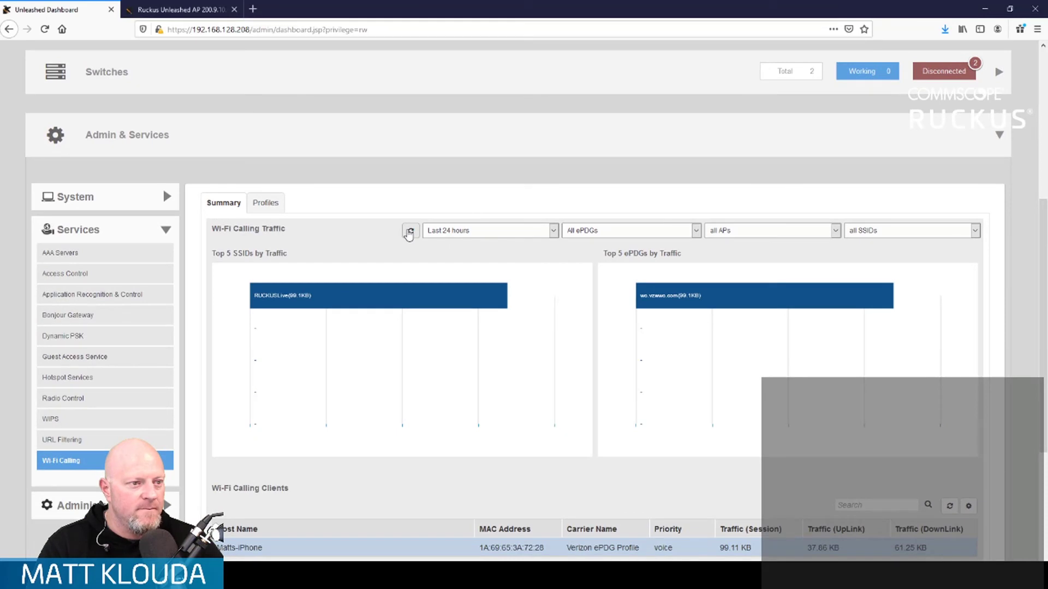
scroll(389, 251, "down", 3)
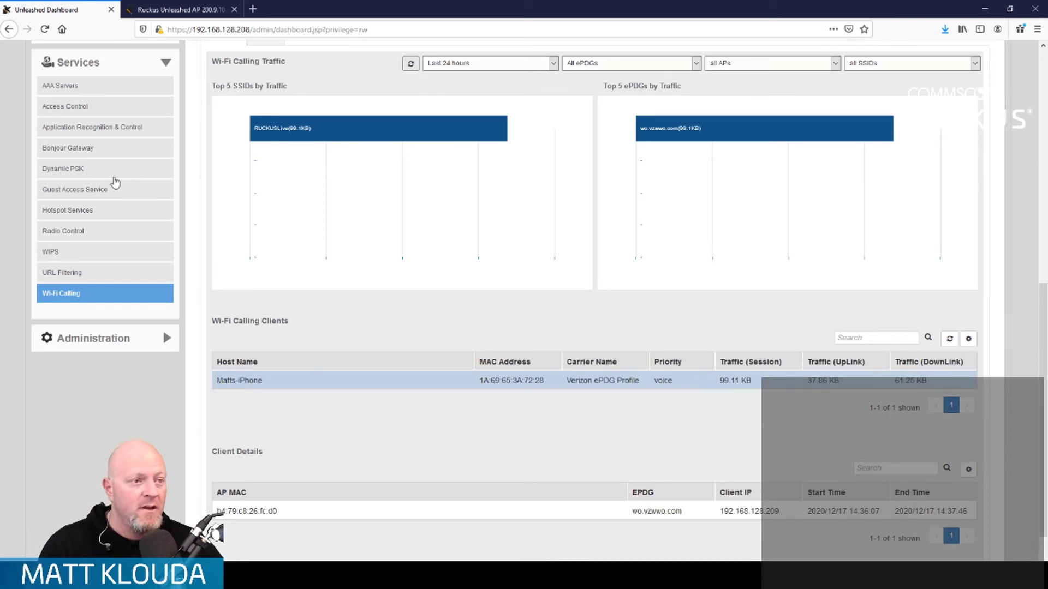
- Scroll between the Wi-Fi Calling panel and Clients table to find the new 110.37 KB iPhone session
scroll(678, 336, "up", 7)
scroll(454, 315, "up", 2)
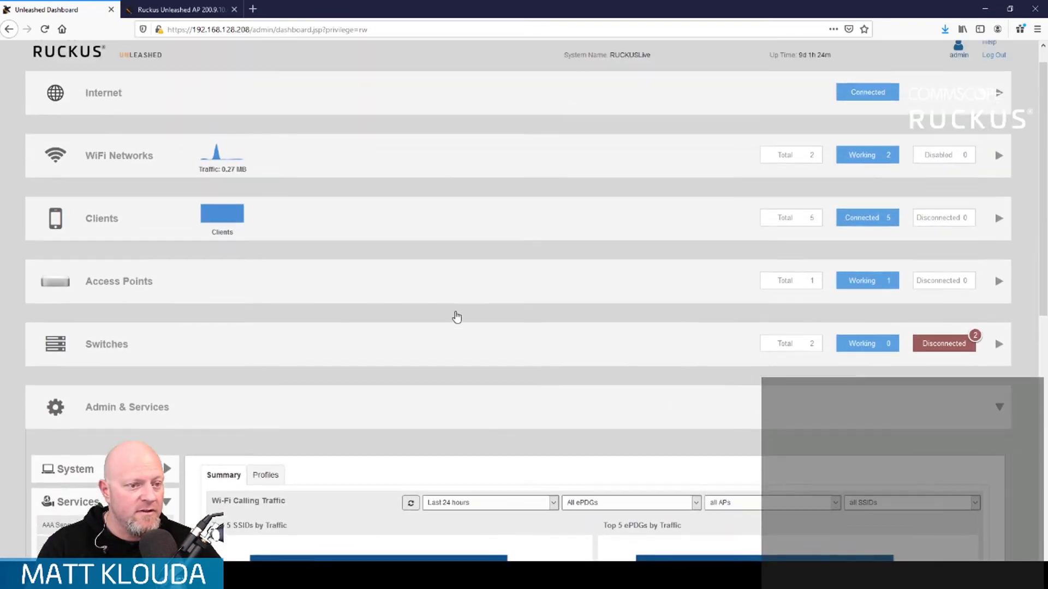
scroll(457, 316, "down", 8)
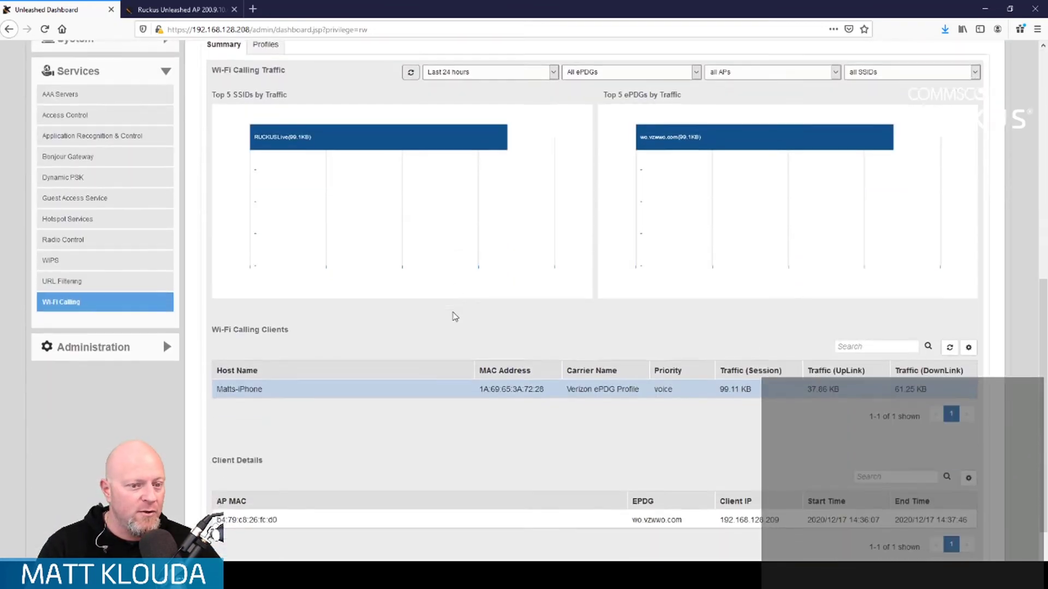
scroll(453, 316, "down", 1)
scroll(452, 314, "up", 5)
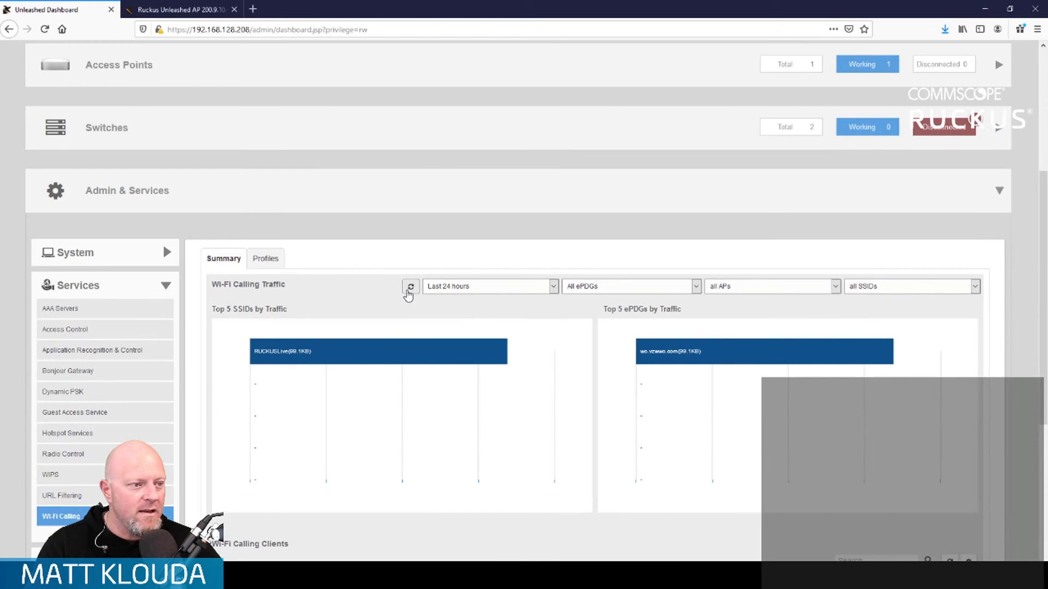
scroll(408, 294, "down", 5)
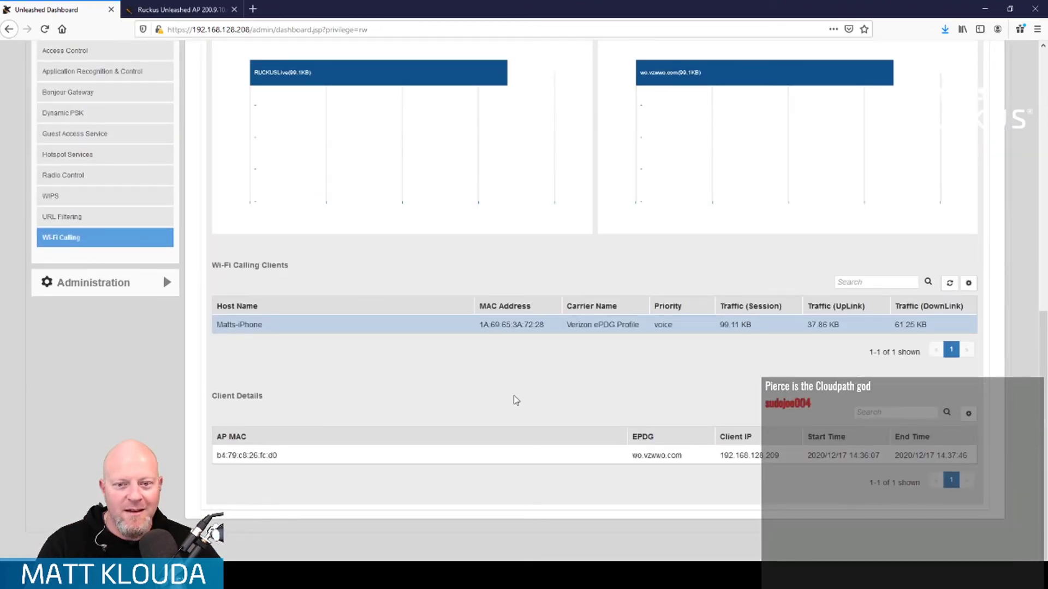
scroll(515, 397, "up", 5)
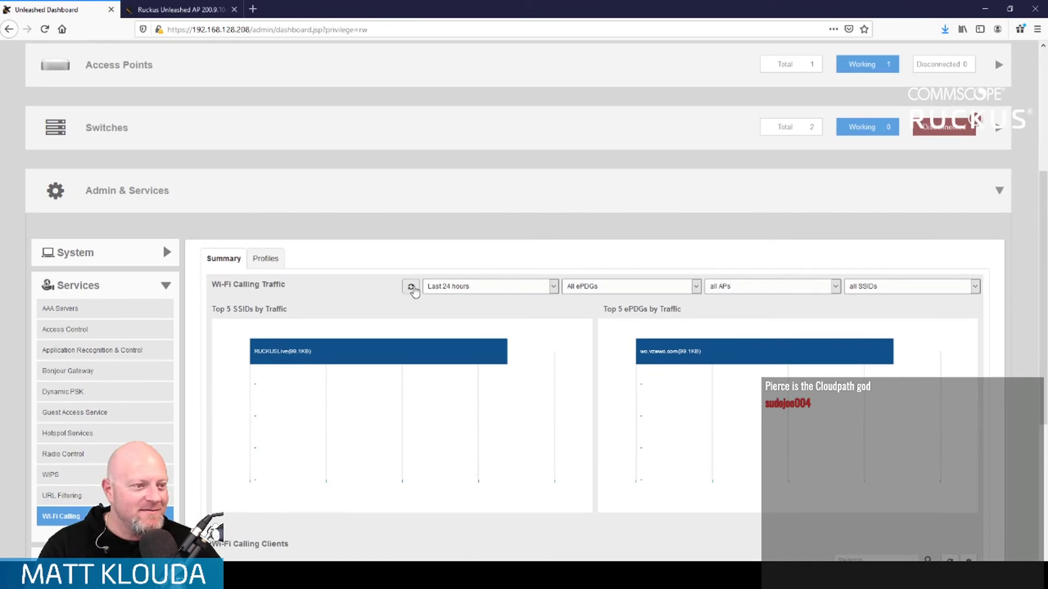
scroll(359, 298, "down", 5)
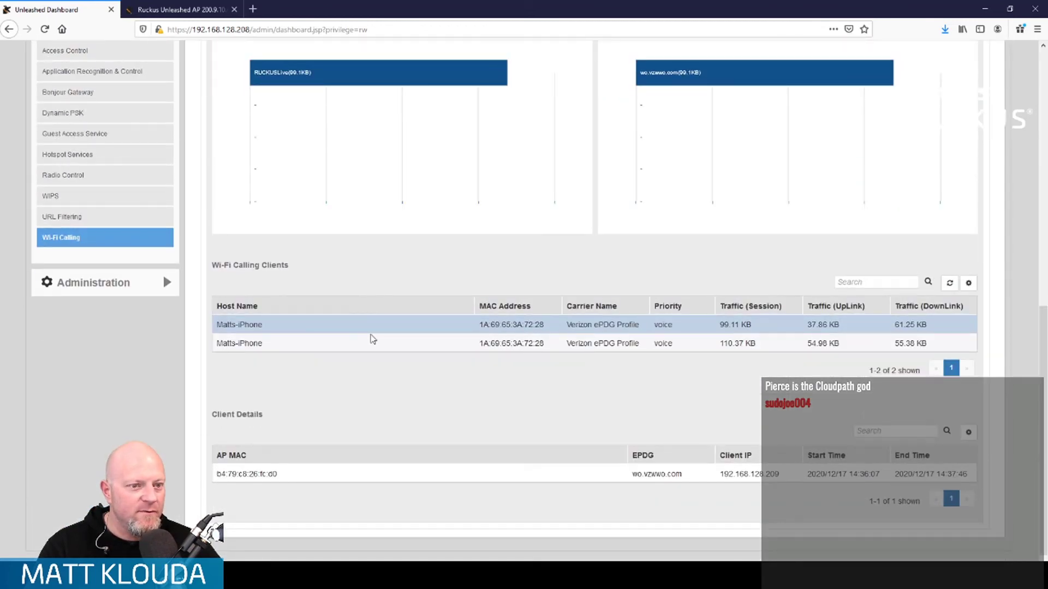
- Check the second iPhone session's details, refresh the traffic charts, and bring up the carrier ePDG profiles
left_click(371, 338)
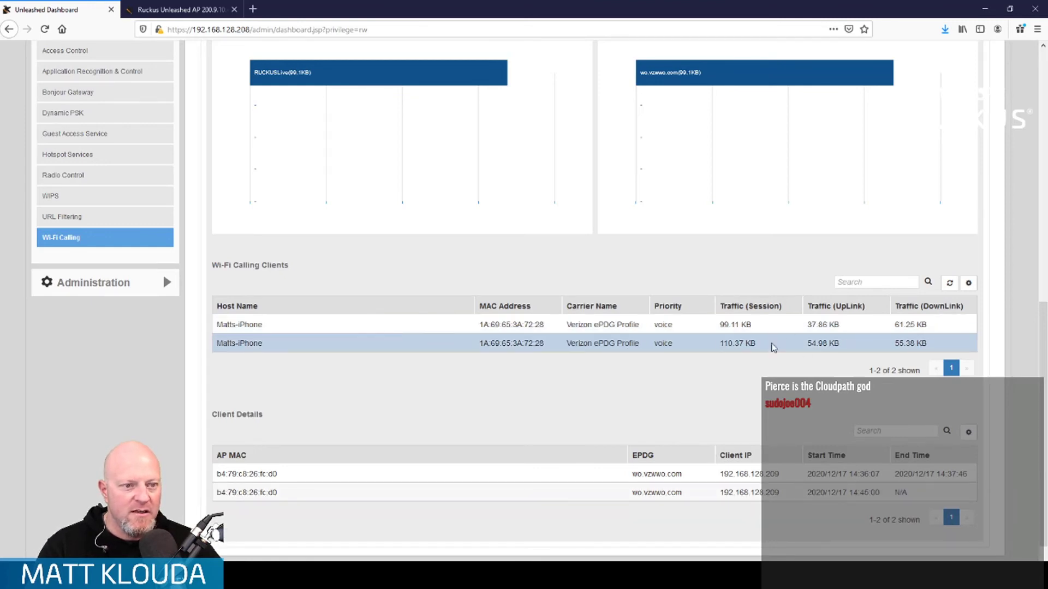
scroll(416, 340, "down", 1)
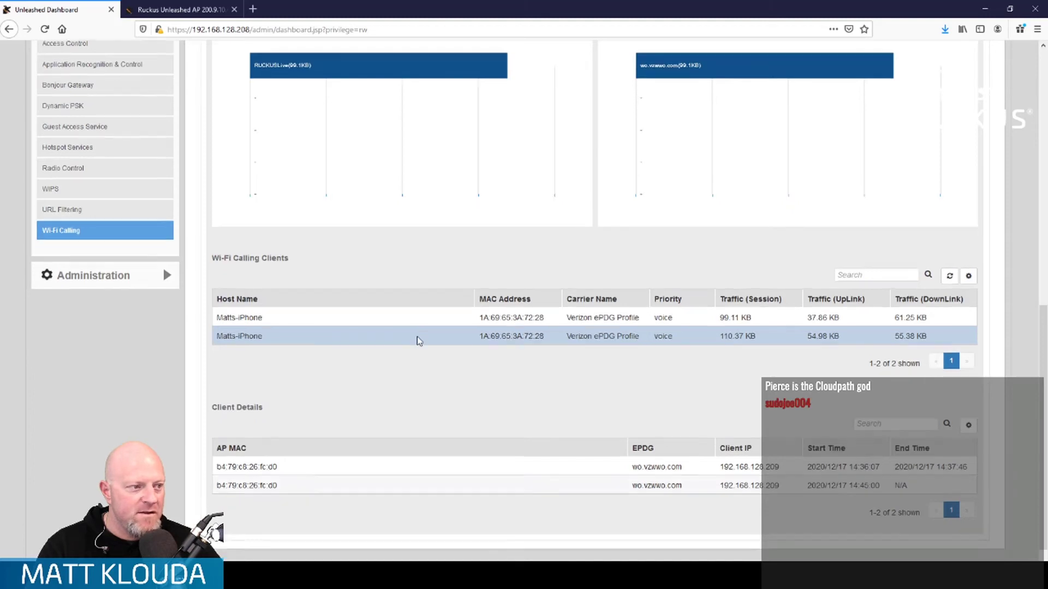
scroll(417, 341, "up", 3)
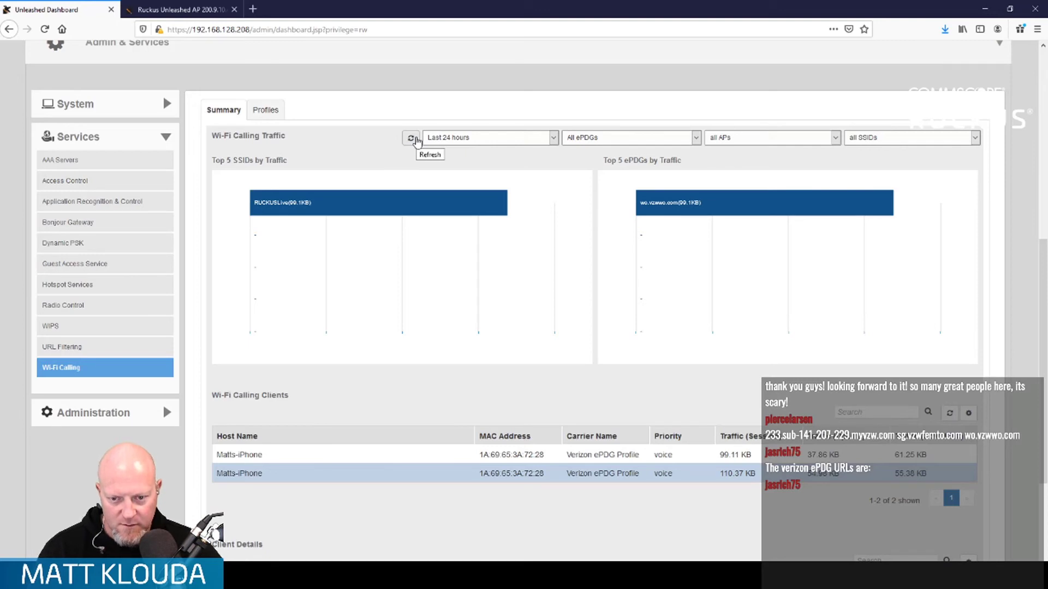
left_click(415, 141)
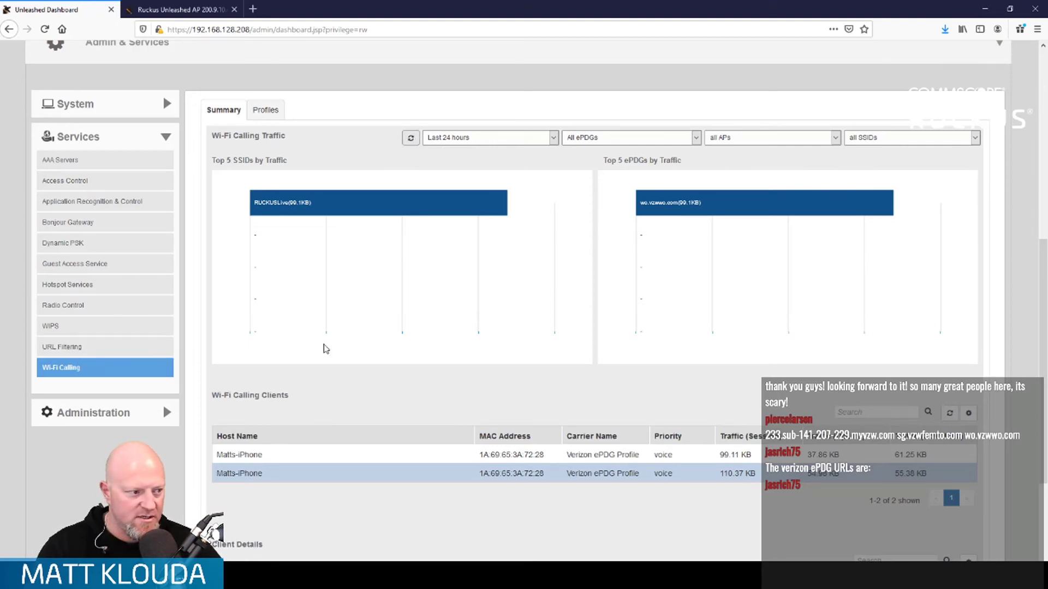
left_click(267, 112)
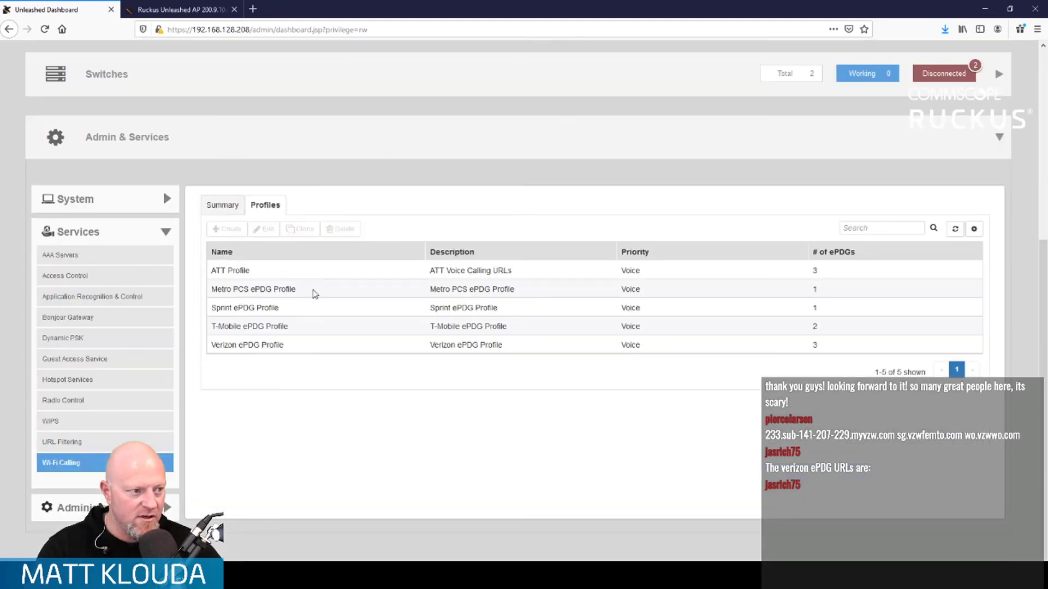
- Open the Verizon ePDG Profile for editing and review its sg.vzwfemto.com and wo.vzwwo.com entries
left_click(309, 344)
left_click(264, 229)
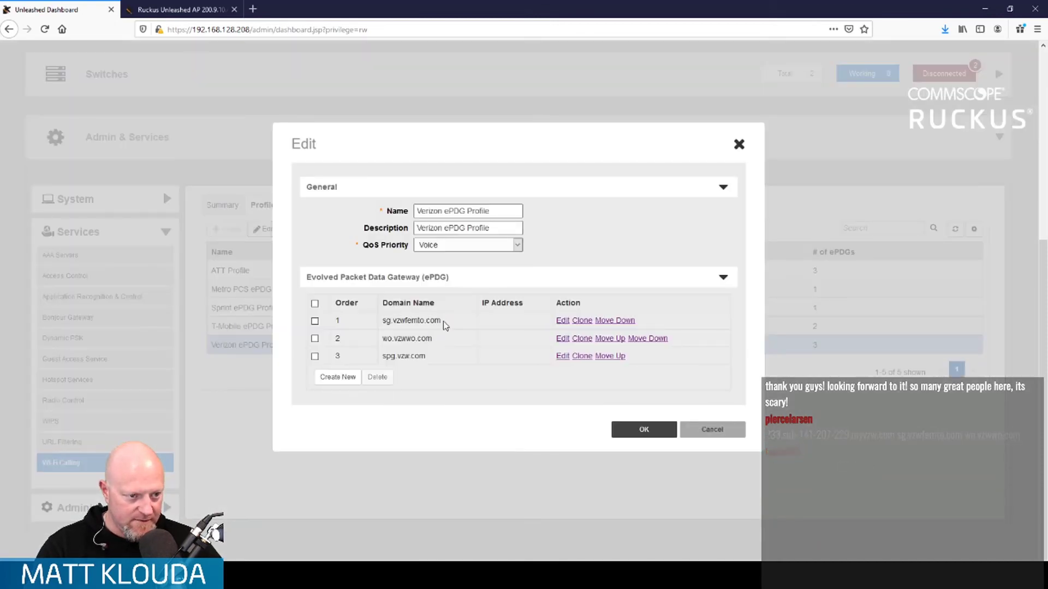
left_click(561, 320)
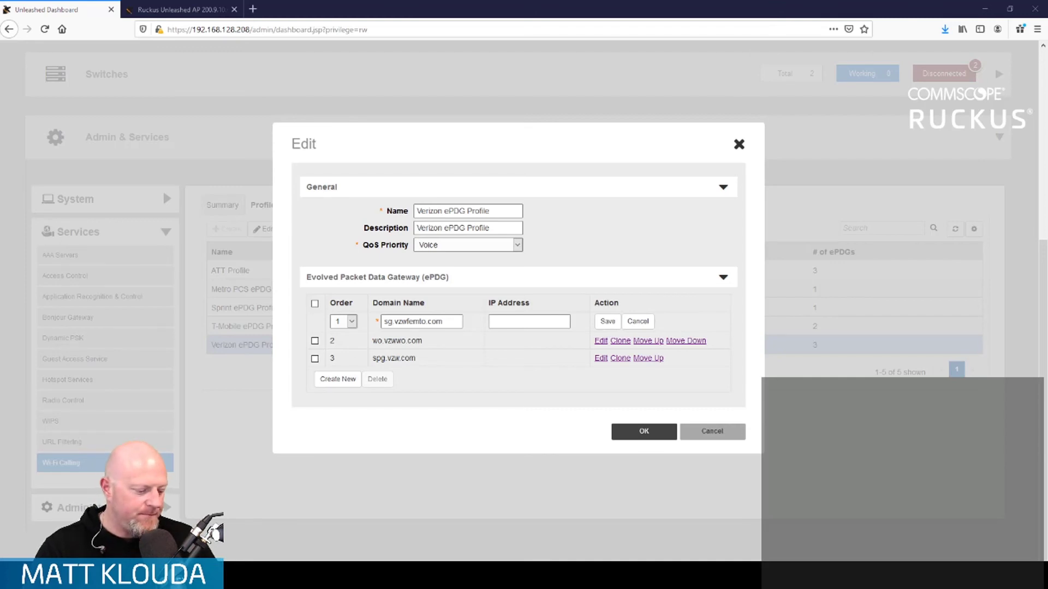
left_click_drag(464, 321, 309, 323)
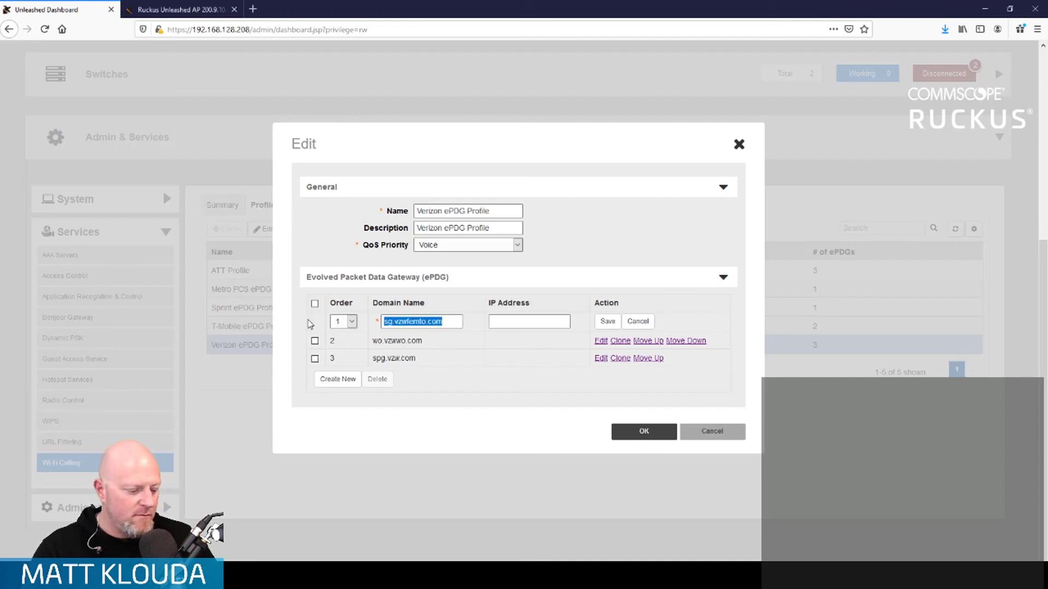
key("ctrl+c")
key("ctrl+v")
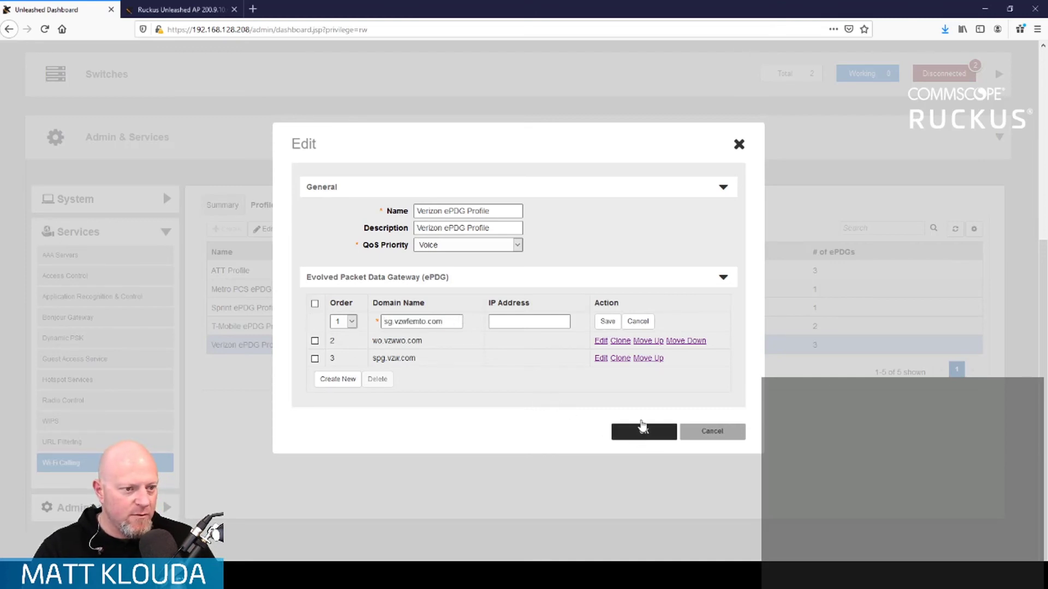
left_click(608, 322)
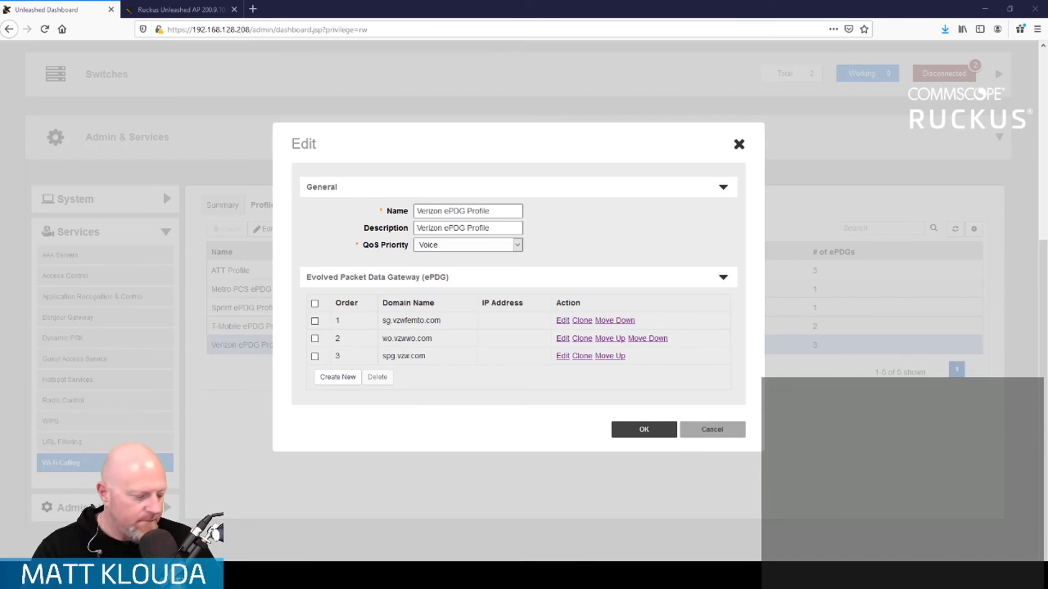
left_click(563, 338)
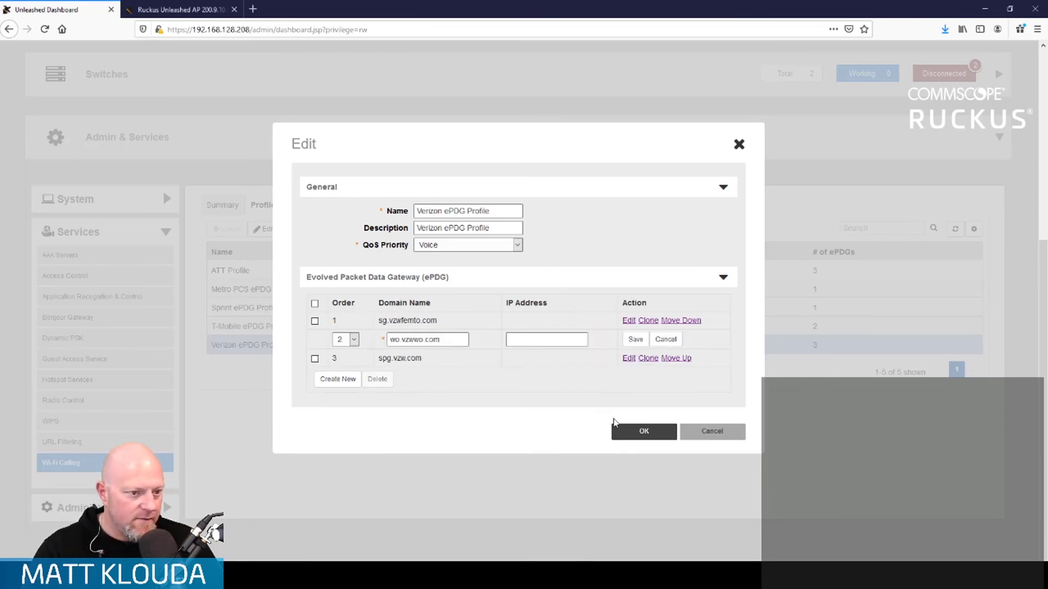
left_click(634, 339)
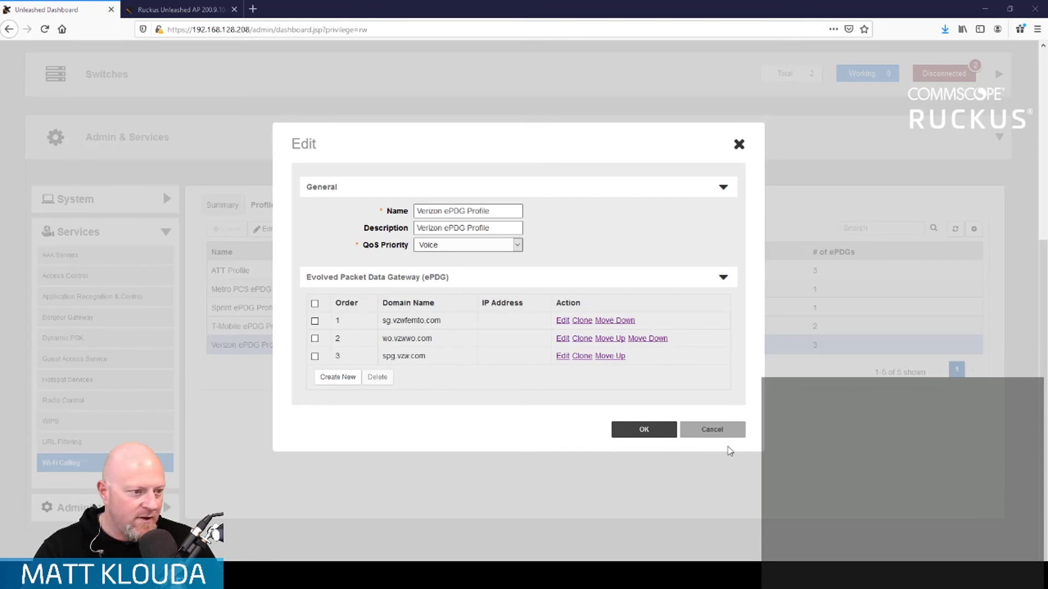
- Add 233.sub-141-207-229.myvzw.com as the fourth ePDG domain and apply the profile changes
left_click(338, 377)
left_click(408, 374)
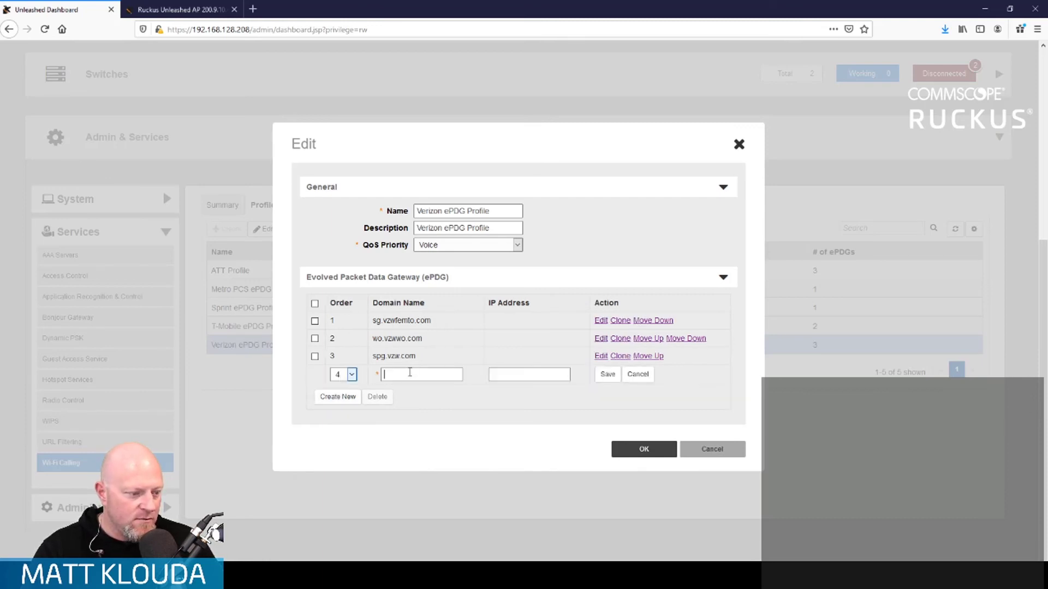
key("ctrl+v")
left_click(607, 374)
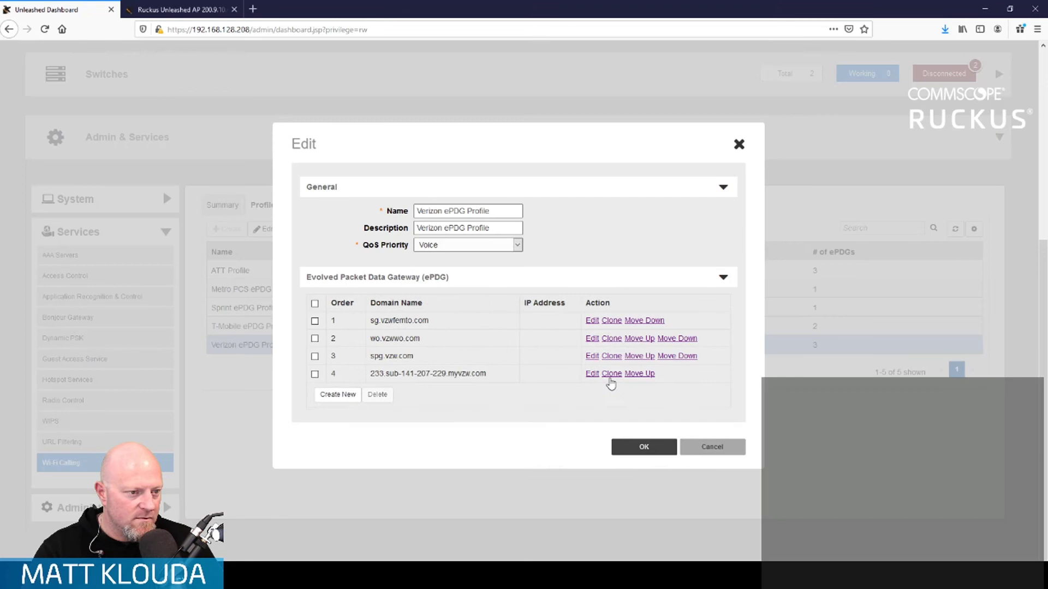
left_click(643, 447)
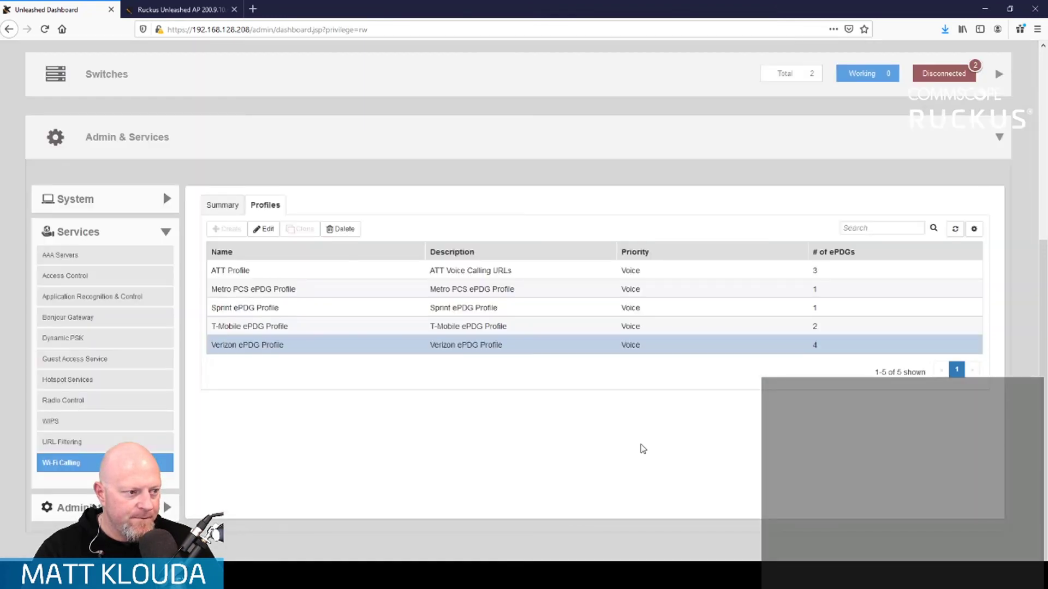
left_click(222, 207)
scroll(607, 457, "down", 3)
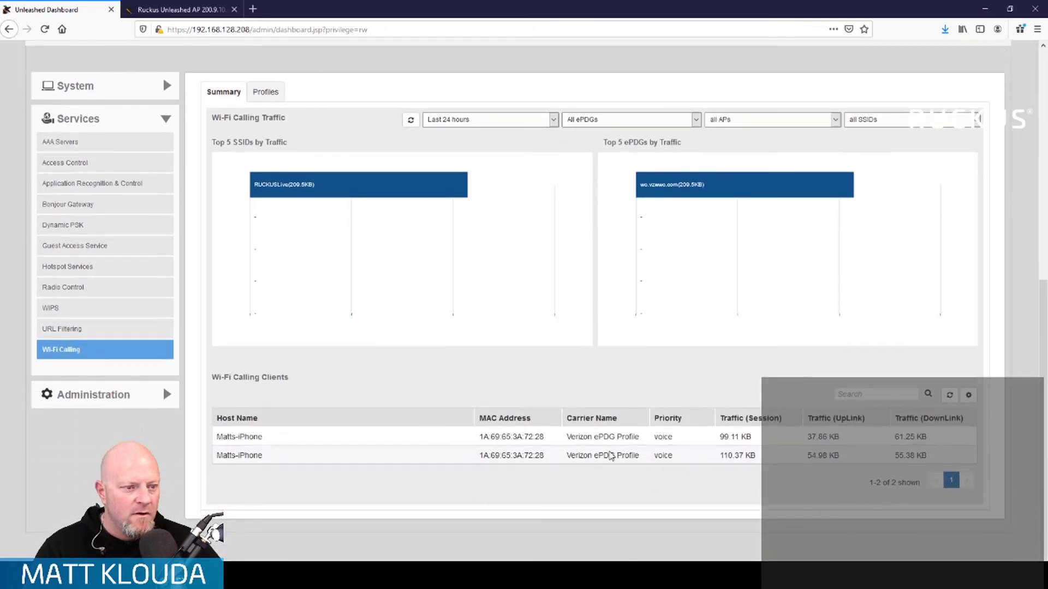
left_click(597, 444)
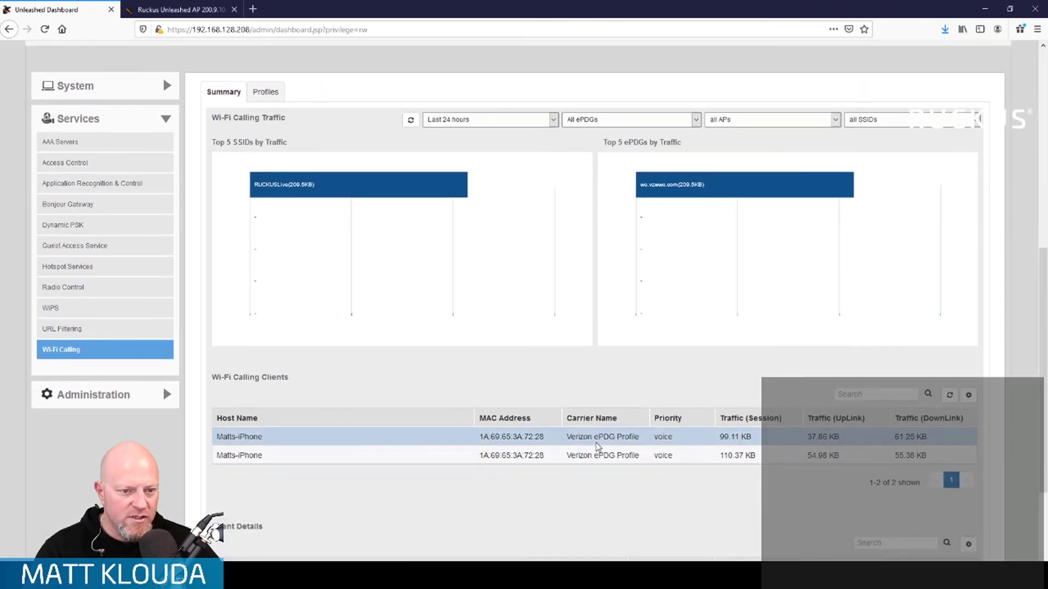
scroll(596, 445, "down", 2)
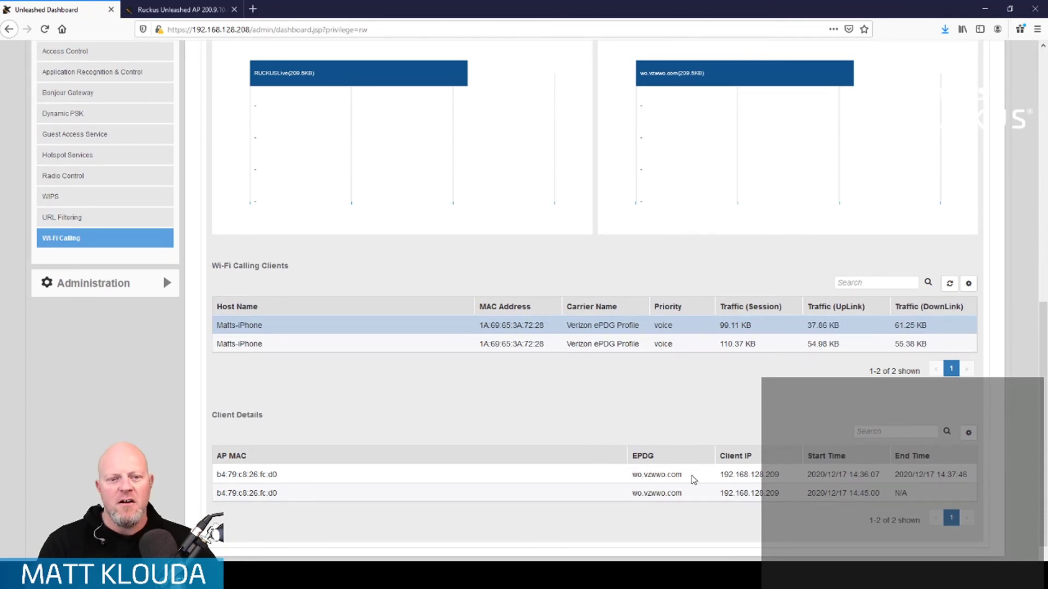
scroll(444, 371, "up", 3)
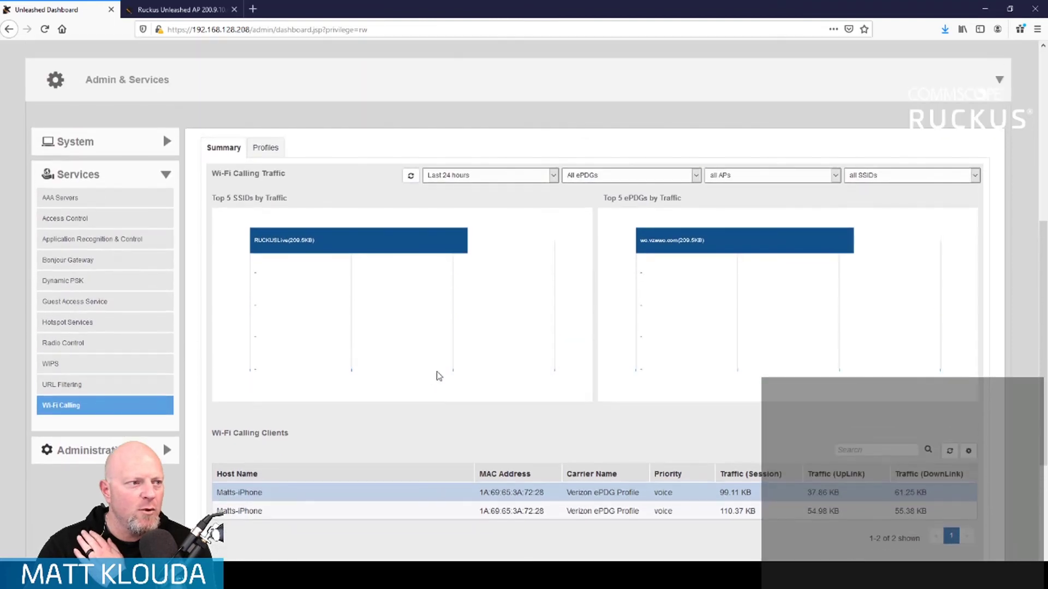
left_click(265, 147)
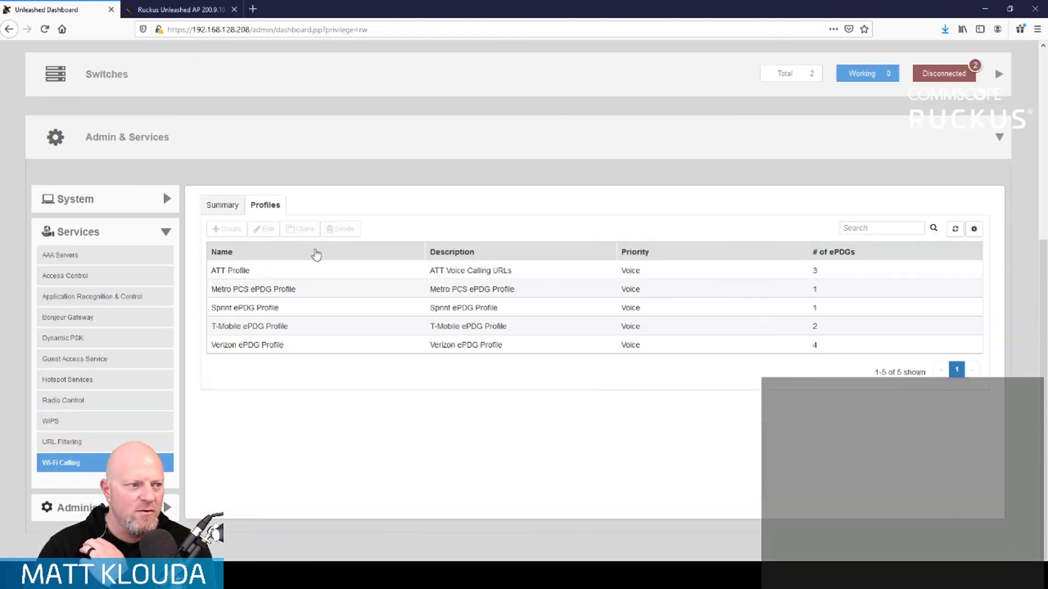
- Save the T-Mobile ePDG Profile with its two domains unchanged, then go back to the Summary tab
left_click(253, 325)
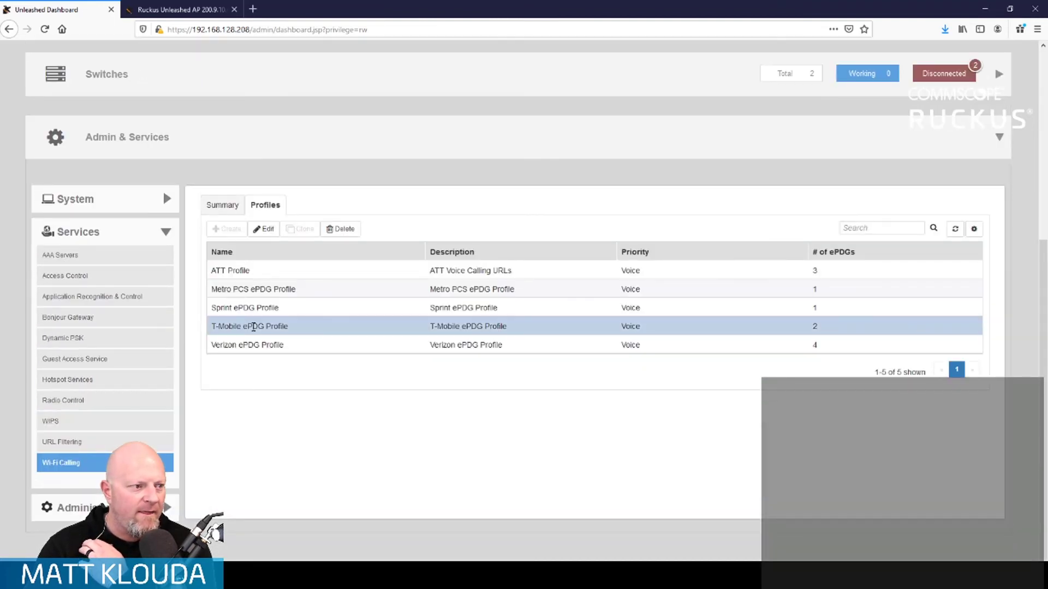
left_click(261, 231)
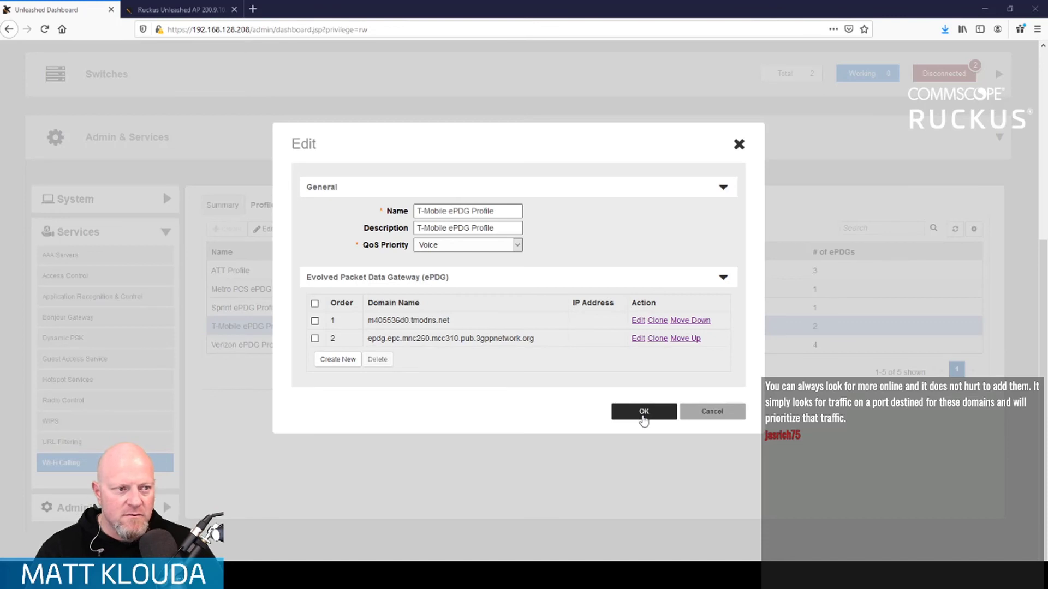
left_click(643, 412)
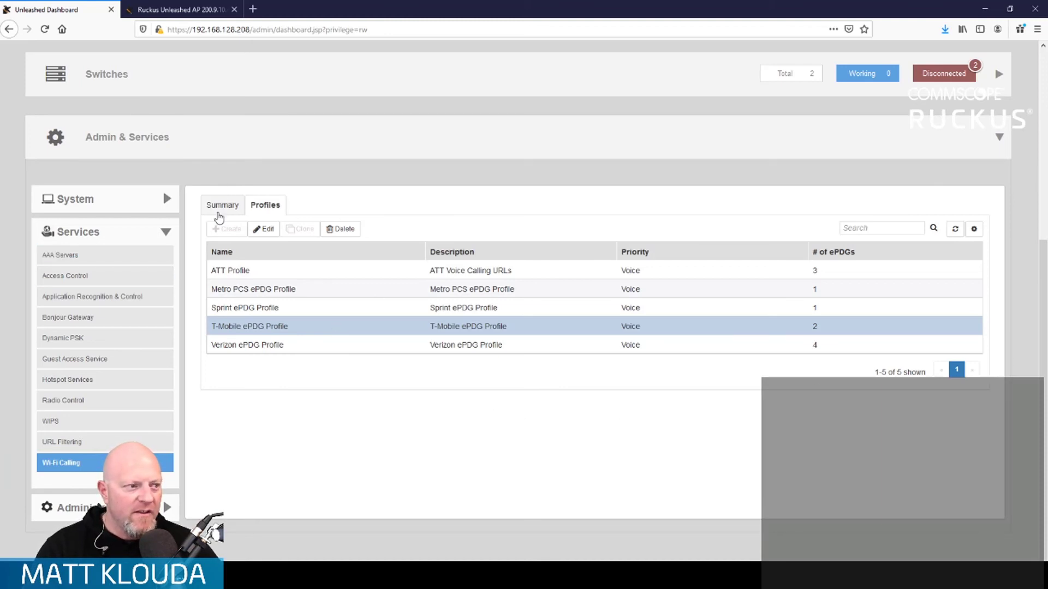
left_click(220, 210)
- Refresh the Wi-Fi Calling Clients table to show the T-Mobile phone's 62.66 KB session
scroll(560, 464, "down", 3)
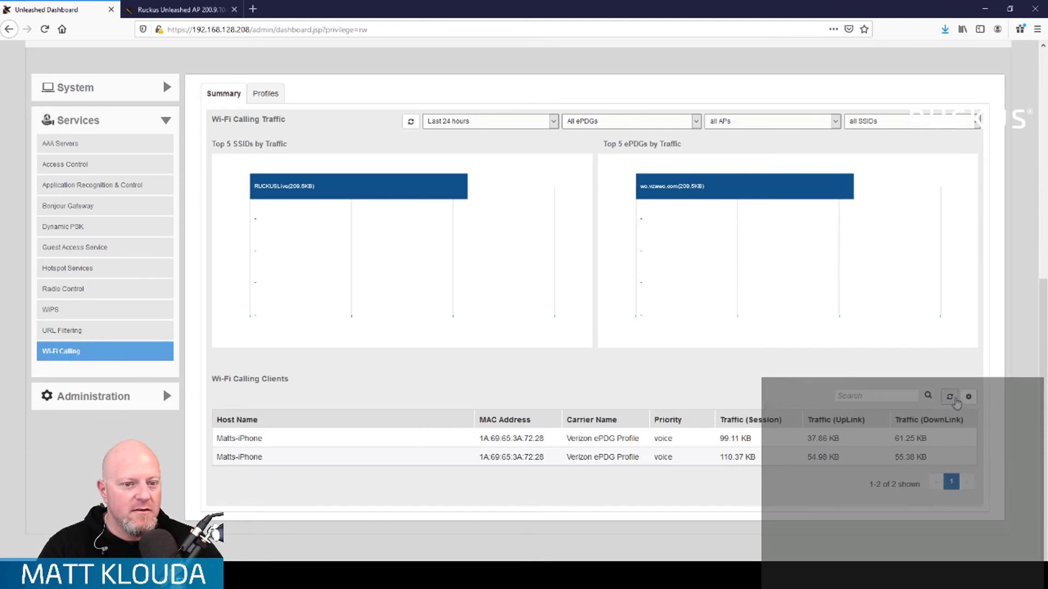
left_click(950, 396)
- Show Client Details for the T-Mobile phone's row in the Wi-Fi Calling clients list, then return to the traffic charts
scroll(426, 221, "up", 3)
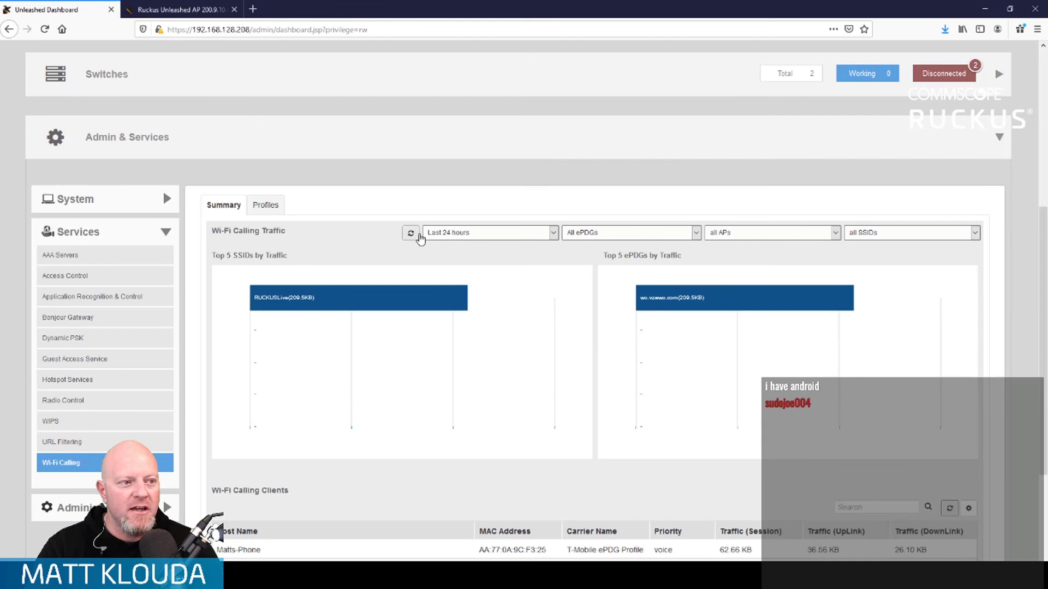
scroll(463, 325, "down", 3)
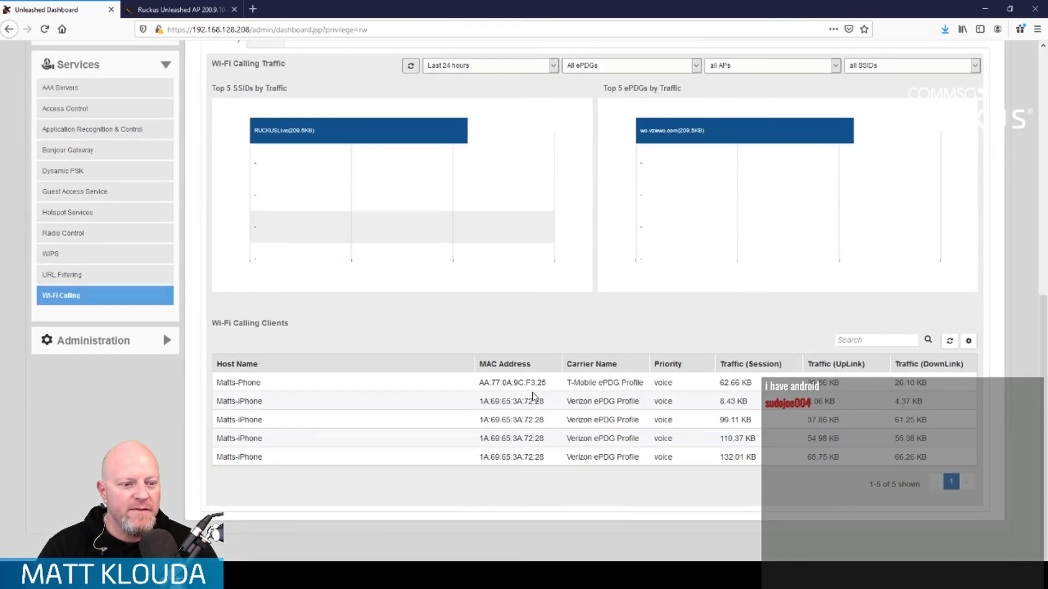
left_click(595, 382)
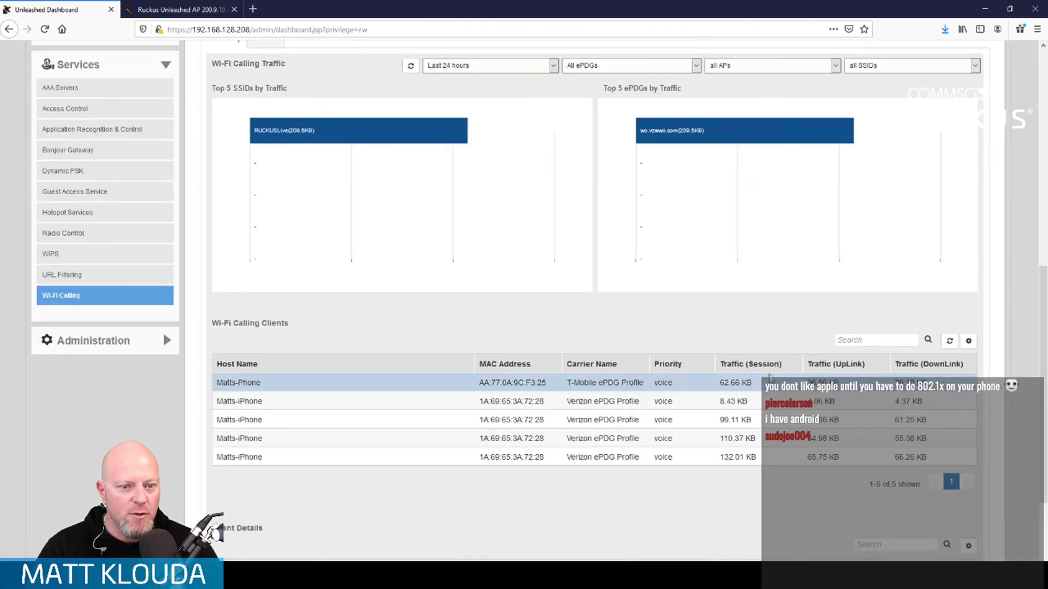
scroll(596, 382, "down", 3)
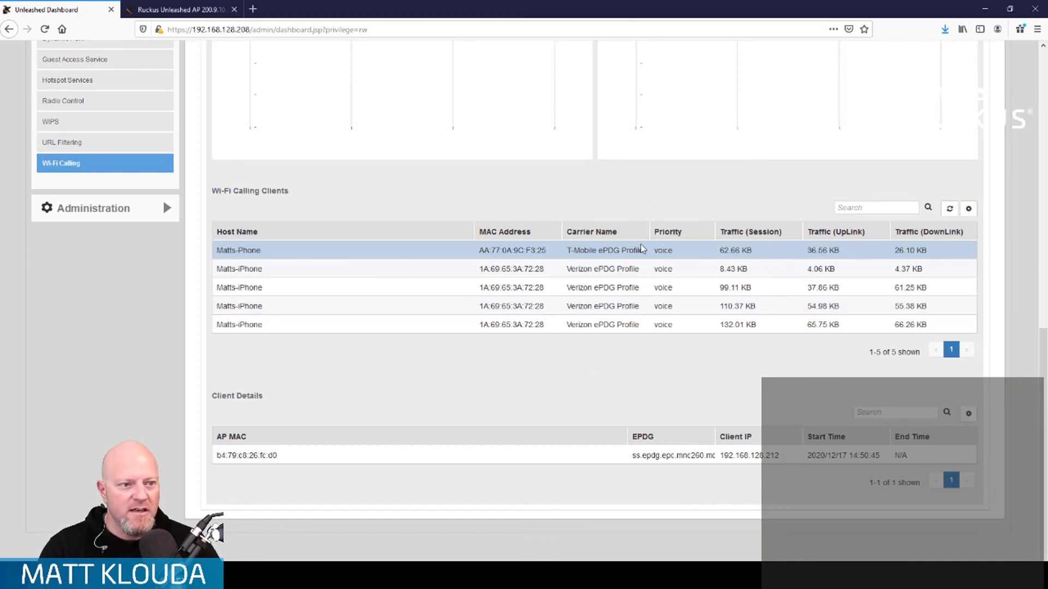
scroll(788, 290, "up", 3)
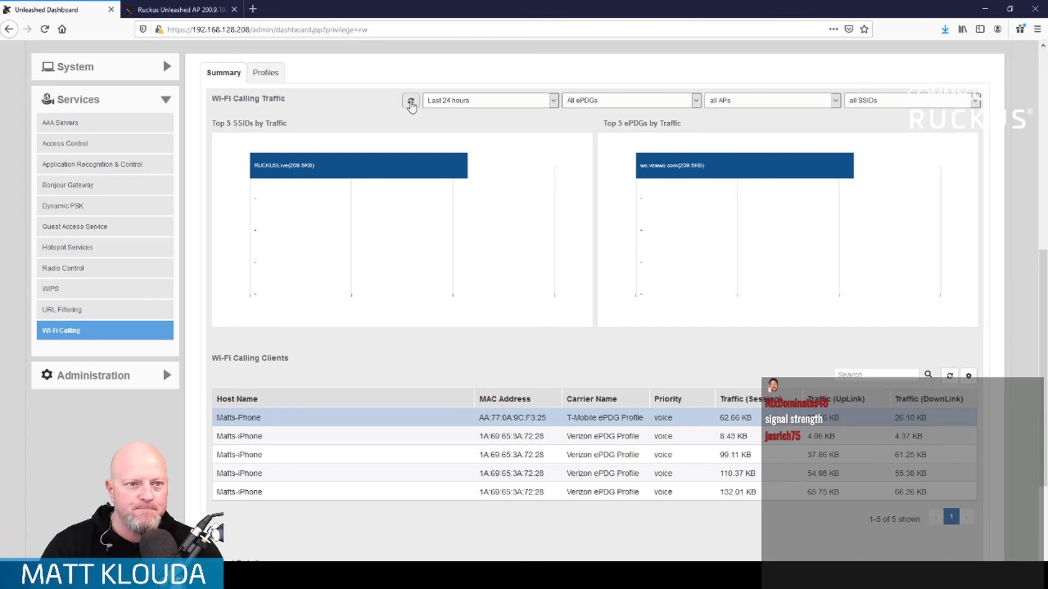
- Refresh the traffic charts and clients table until T-Mobile ePDG traffic (52.7 KB) appears beside wo.vzwwo.com (349.9 KB)
left_click(411, 103)
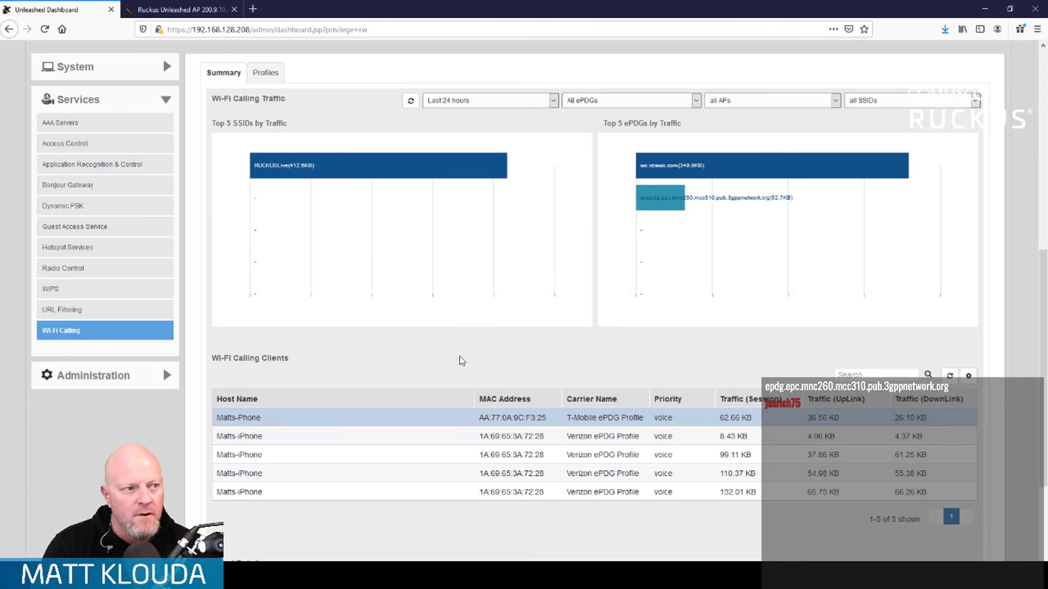
left_click(414, 102)
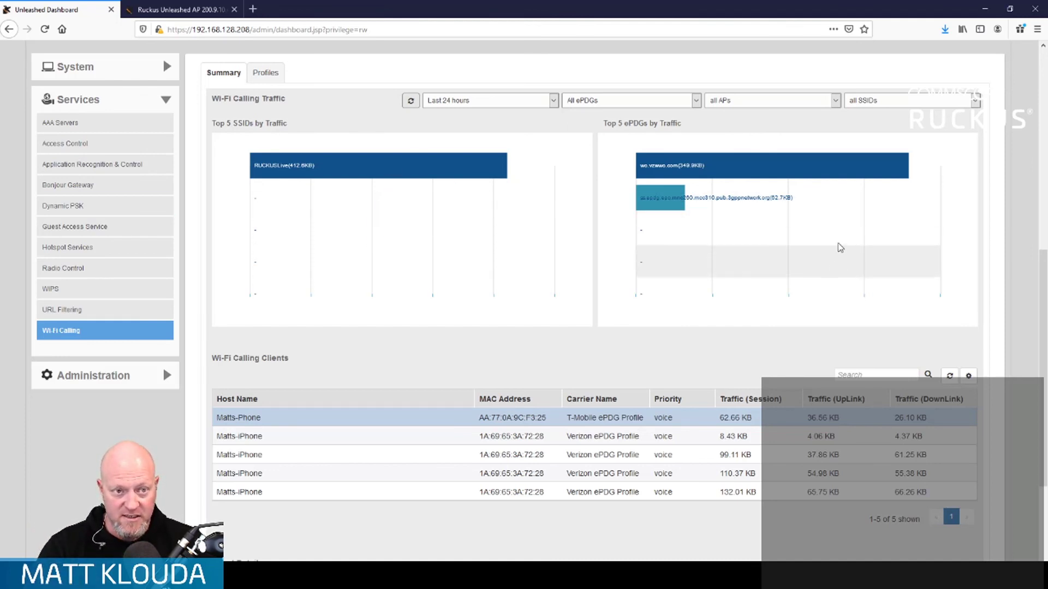
left_click(945, 377)
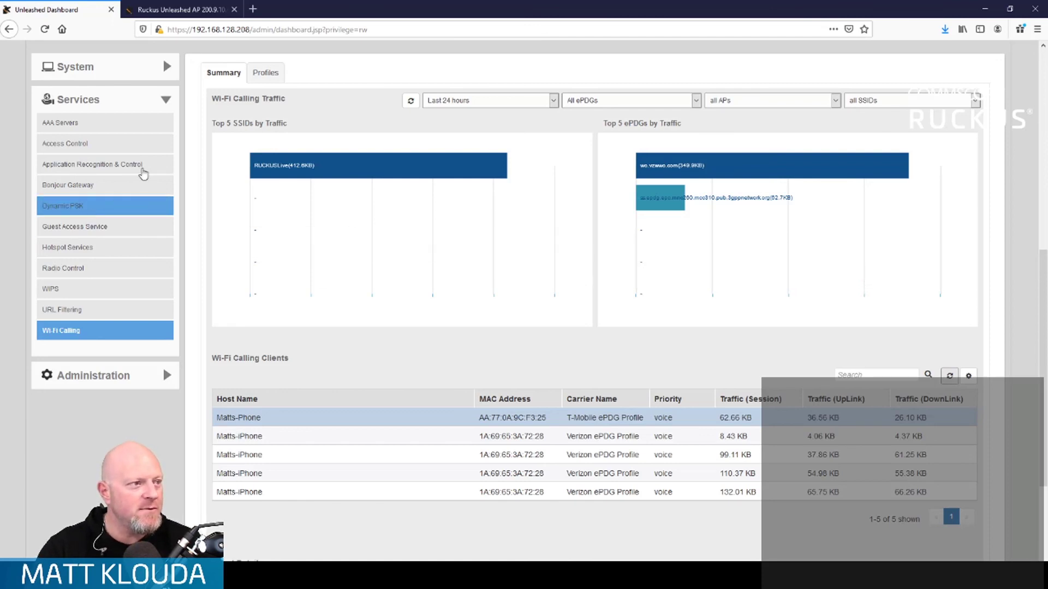
- Open the T-Mobile ePDG Profile for editing and review and save its first ePDG domain name
left_click(266, 74)
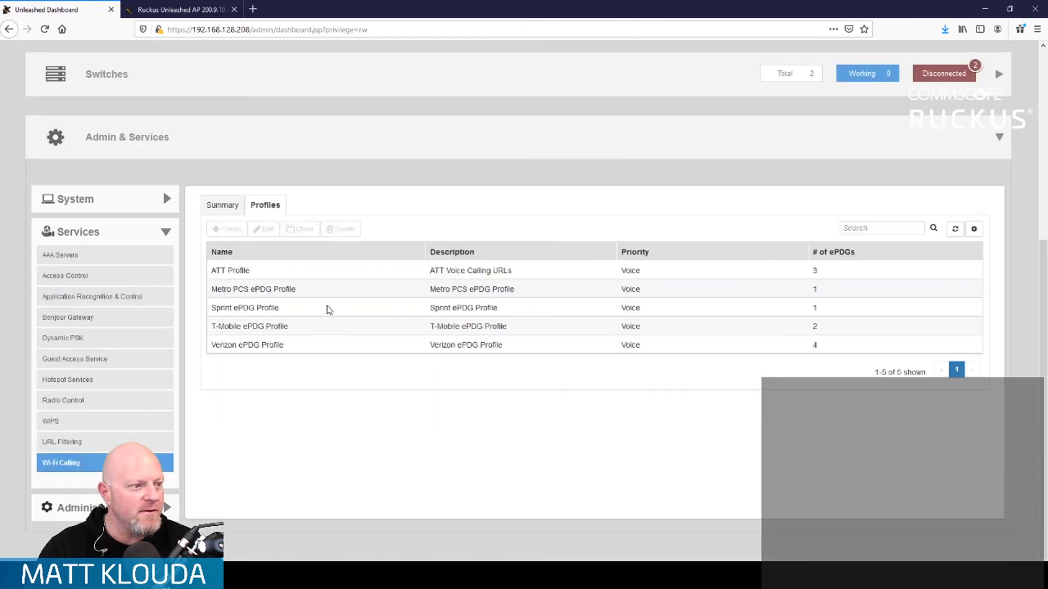
left_click(309, 331)
left_click(264, 229)
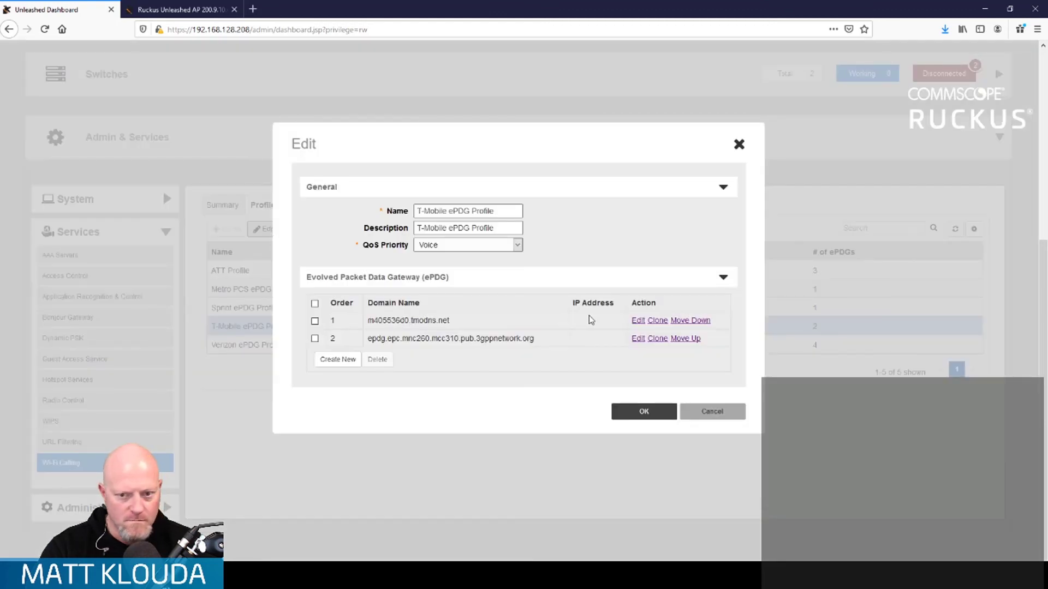
left_click(637, 320)
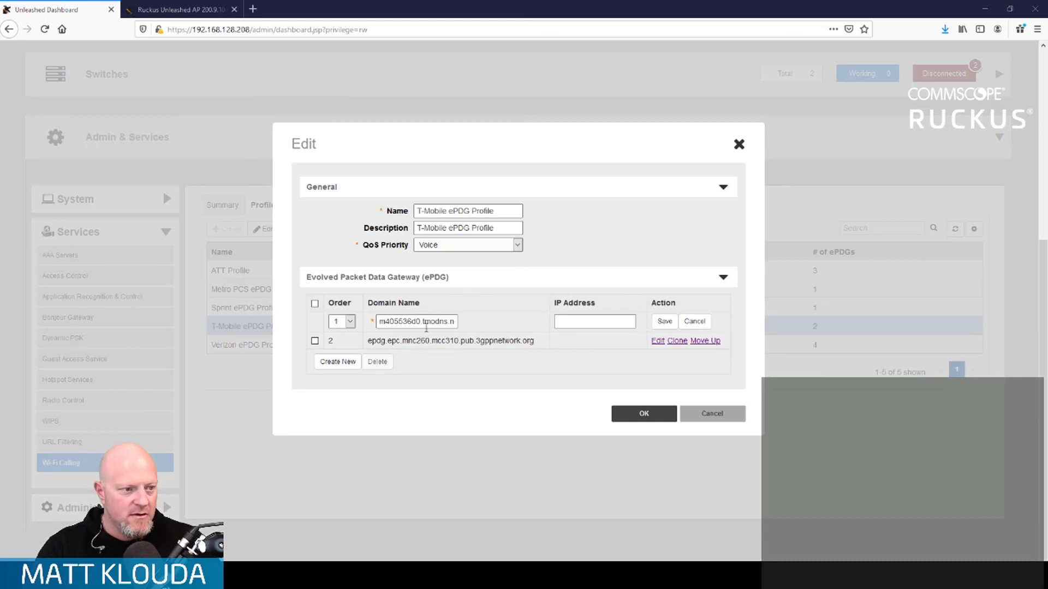
triple_click(423, 326)
type("m405536d0.tmodns.net")
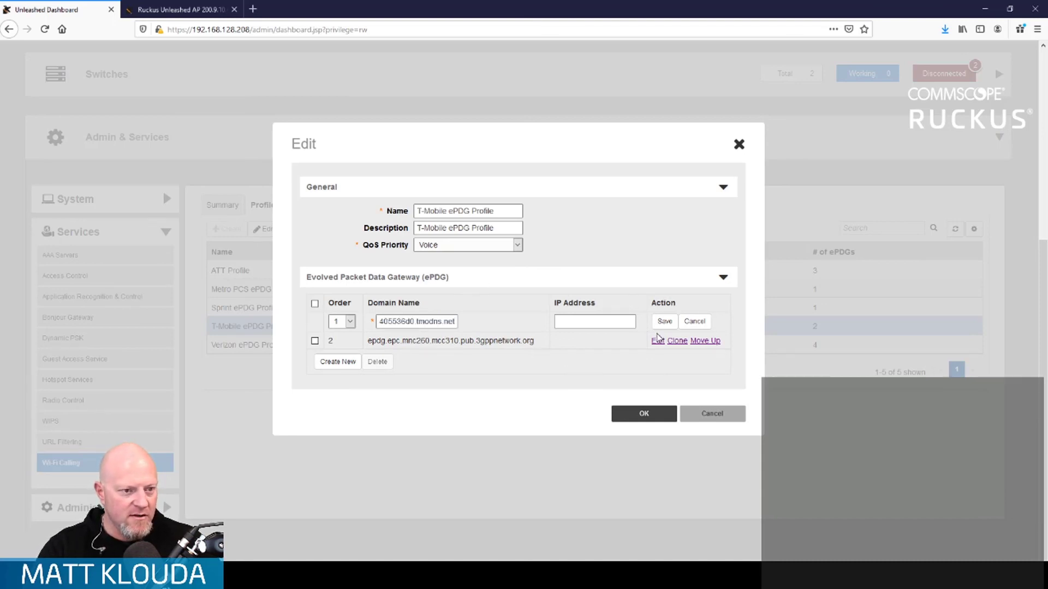
left_click(663, 326)
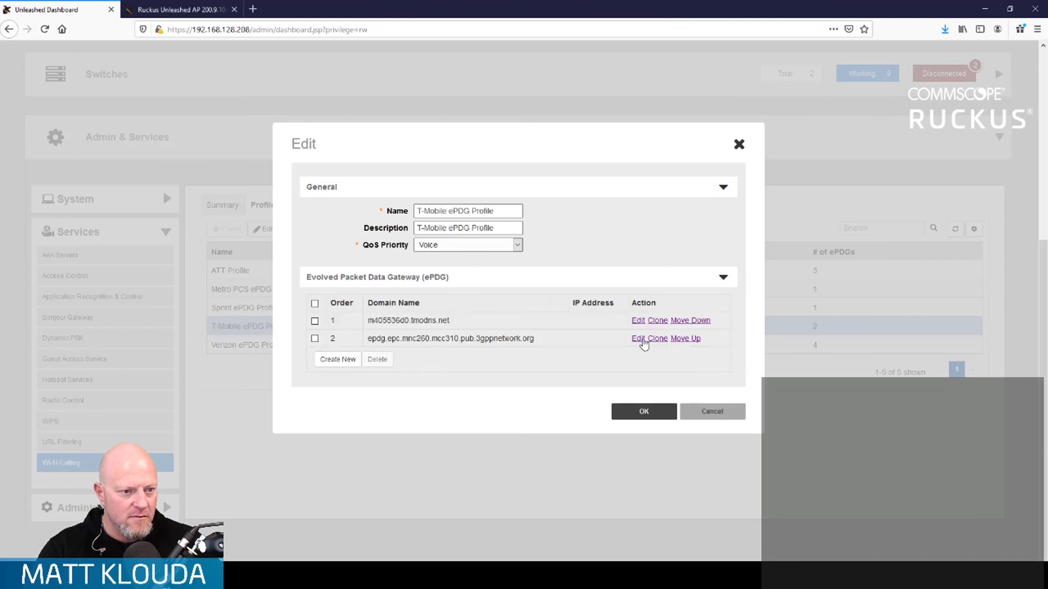
- Review and save the second ePDG domain name, then save the T-Mobile profile
left_click(630, 340)
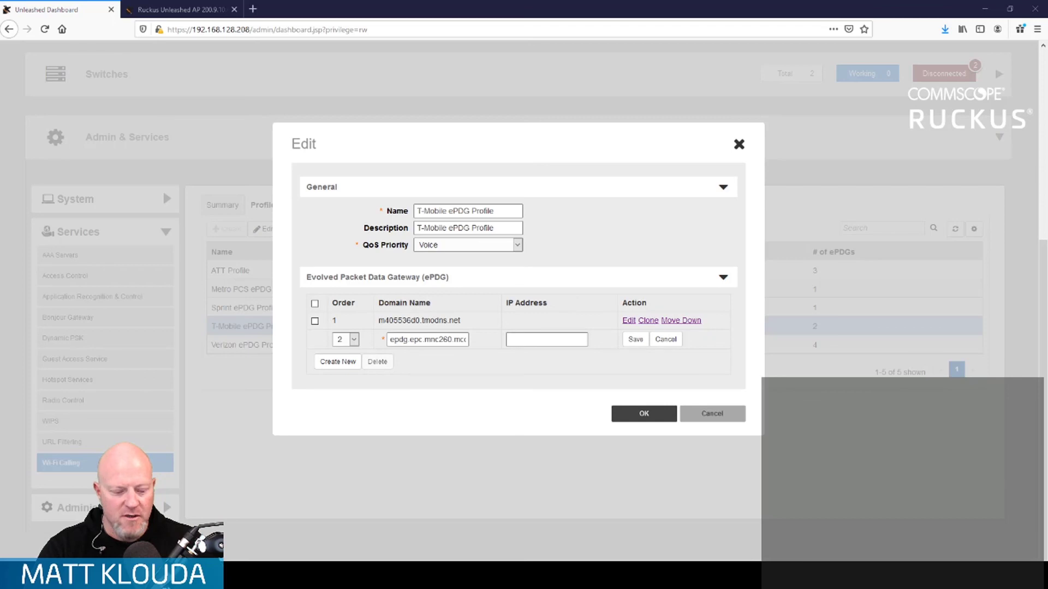
triple_click(431, 340)
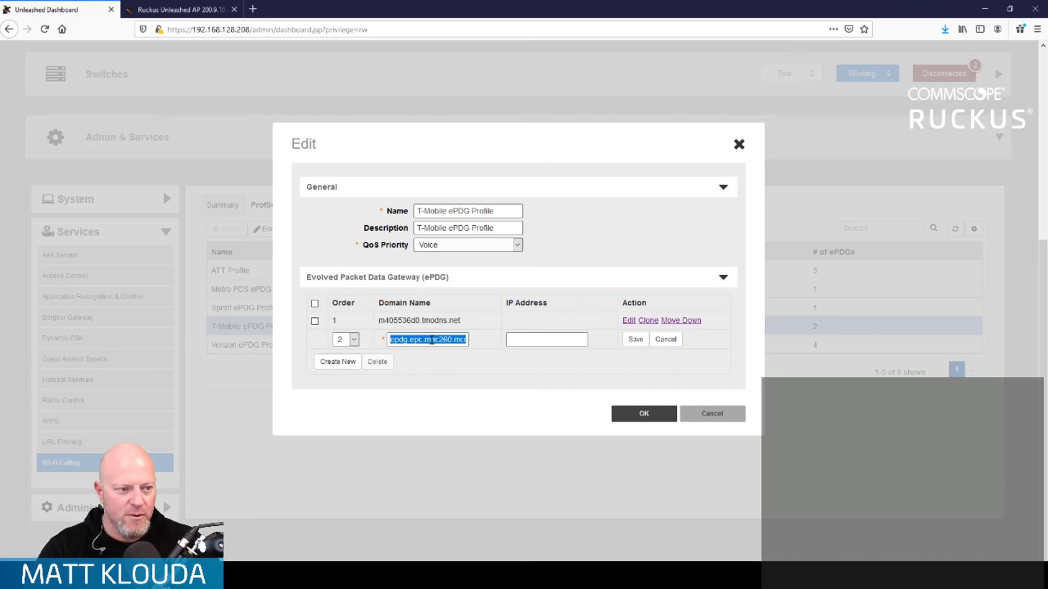
key("ctrl+v")
left_click(635, 339)
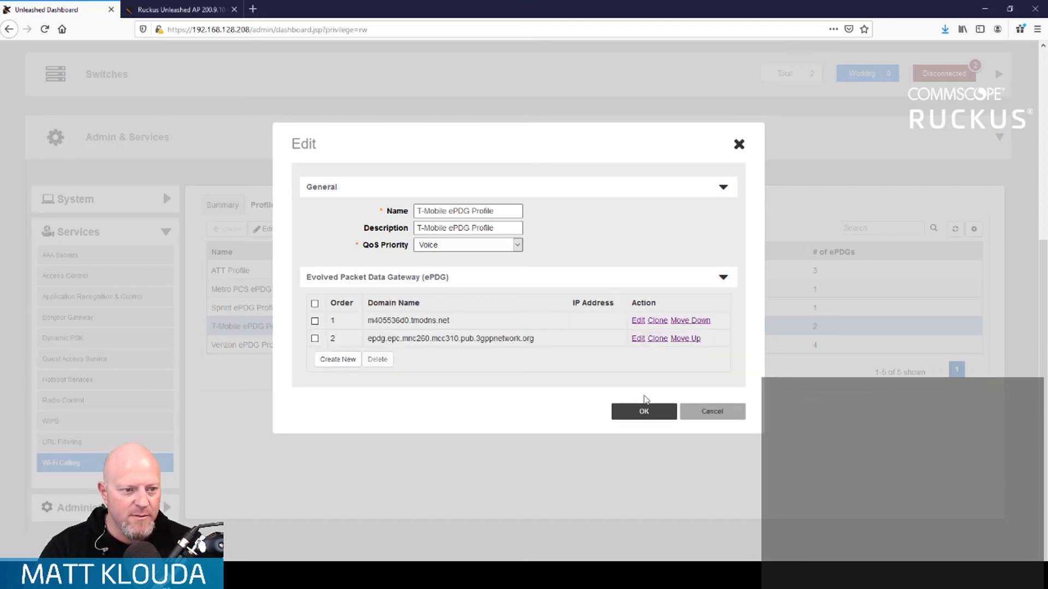
left_click(643, 412)
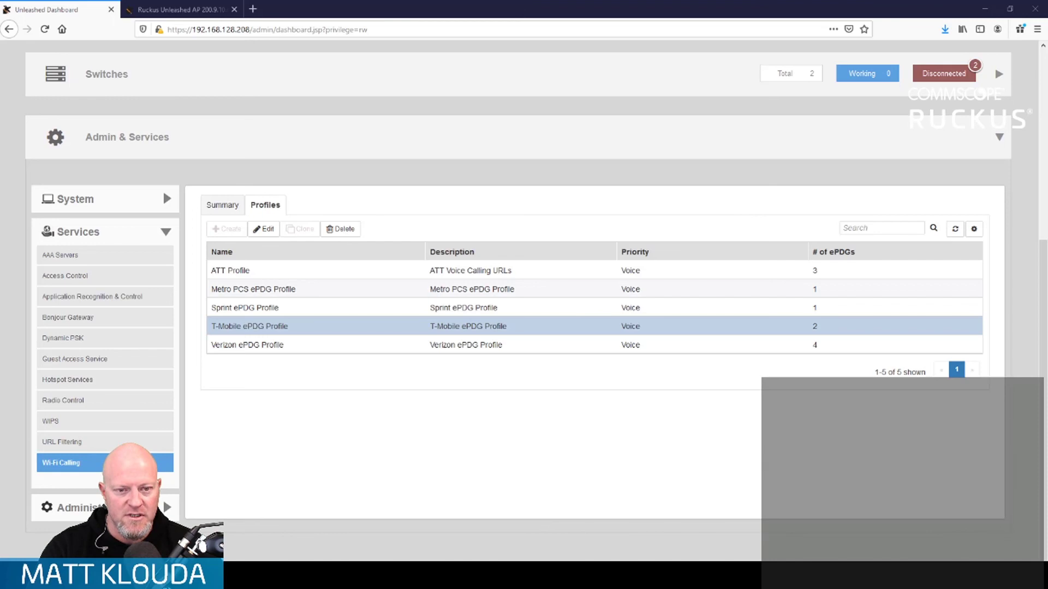
- Bring up the Windows taskbar calendar and scroll its date grid to check today's date
left_click(1019, 575)
scroll(890, 354, "down", 2)
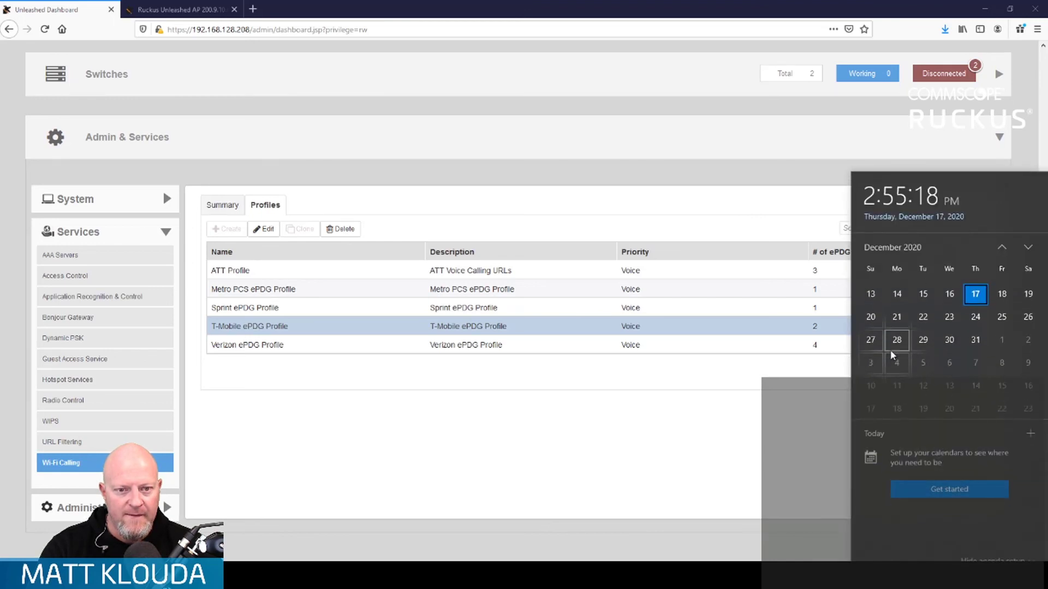